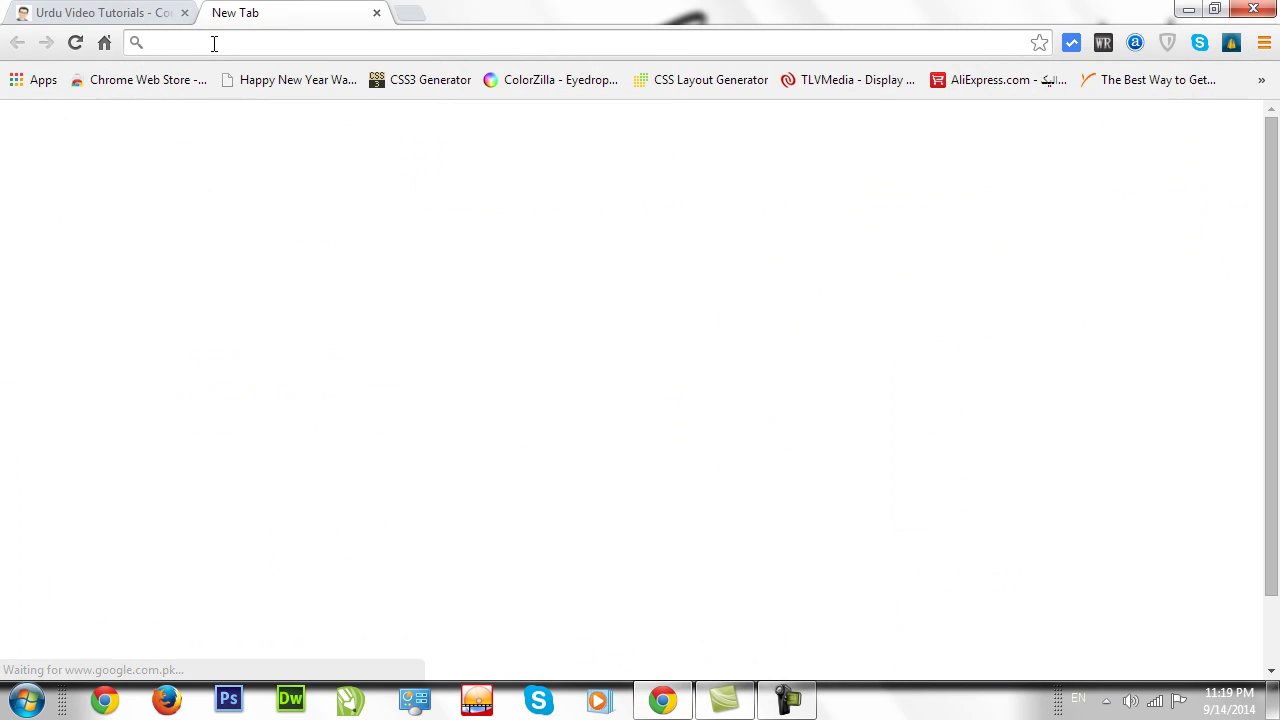
Load host4free.in in the new Chrome tab, correcting a typo in the address.
{"action": "type", "text": "ho"}
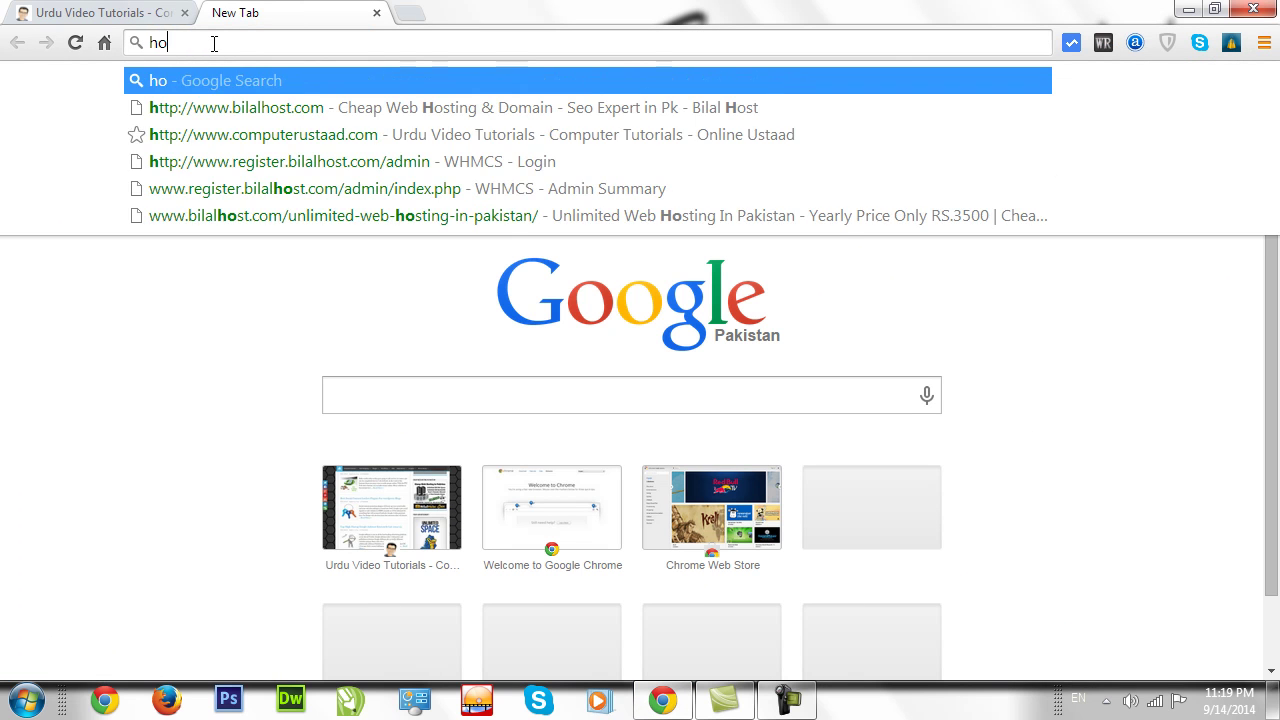
{"action": "type", "text": "st4fe"}
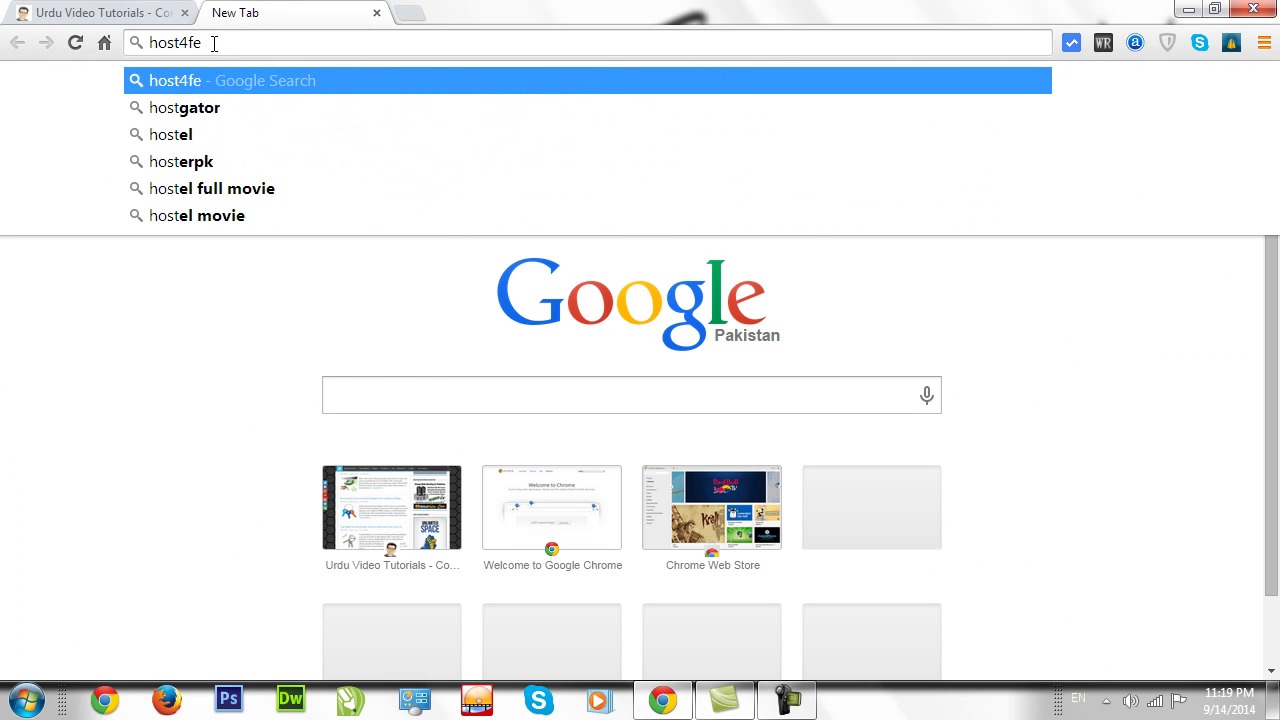
{"action": "key", "text": "BackSpace"}
{"action": "type", "text": "ree"}
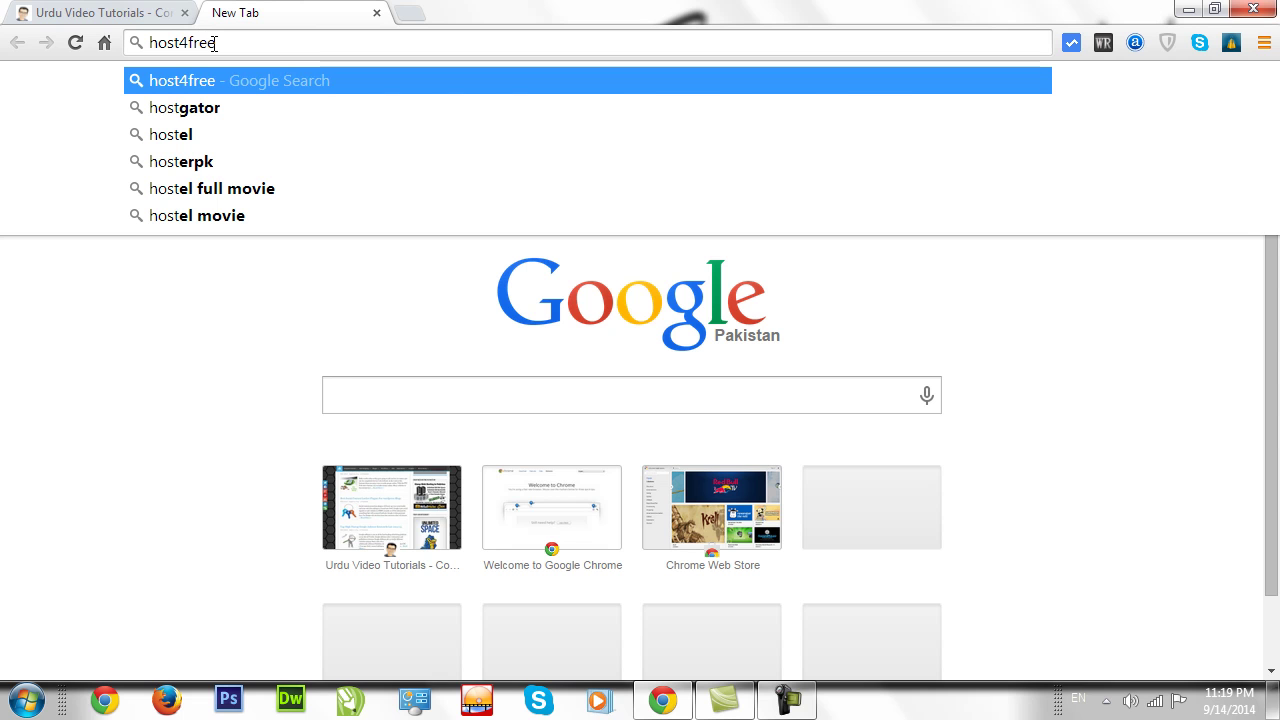
{"action": "type", "text": ".in"}
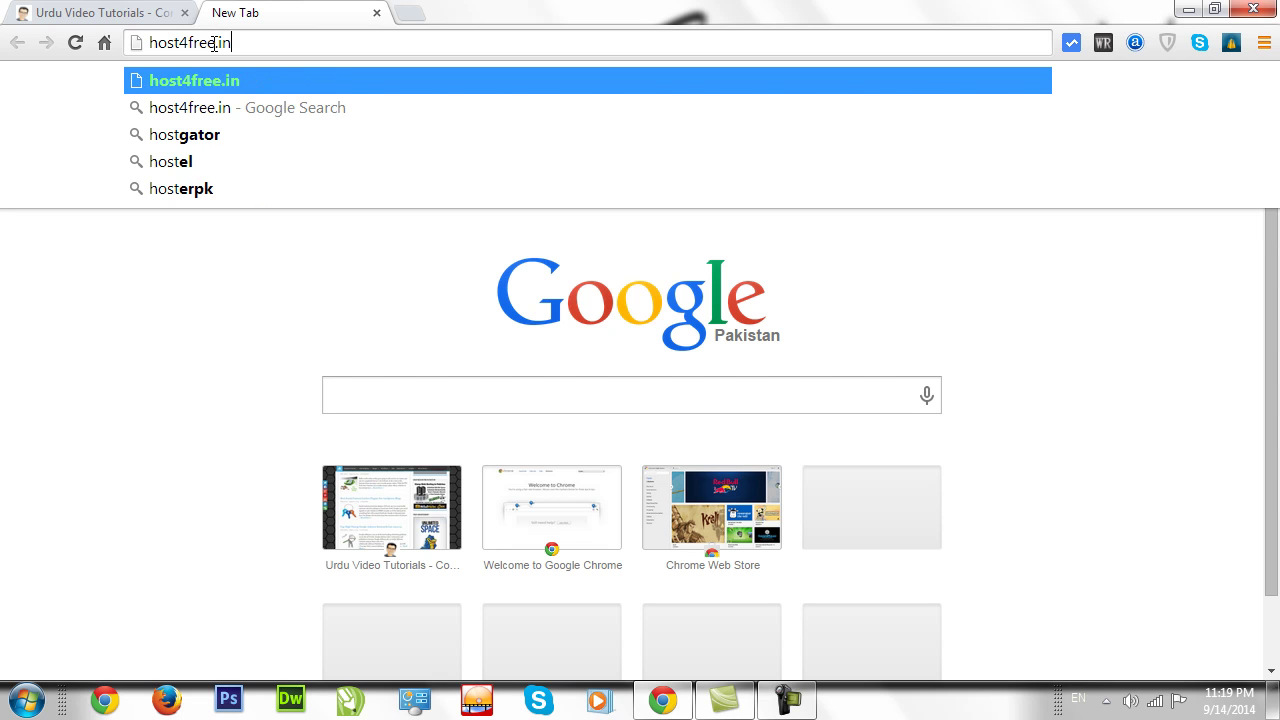
{"action": "key", "text": "Return"}
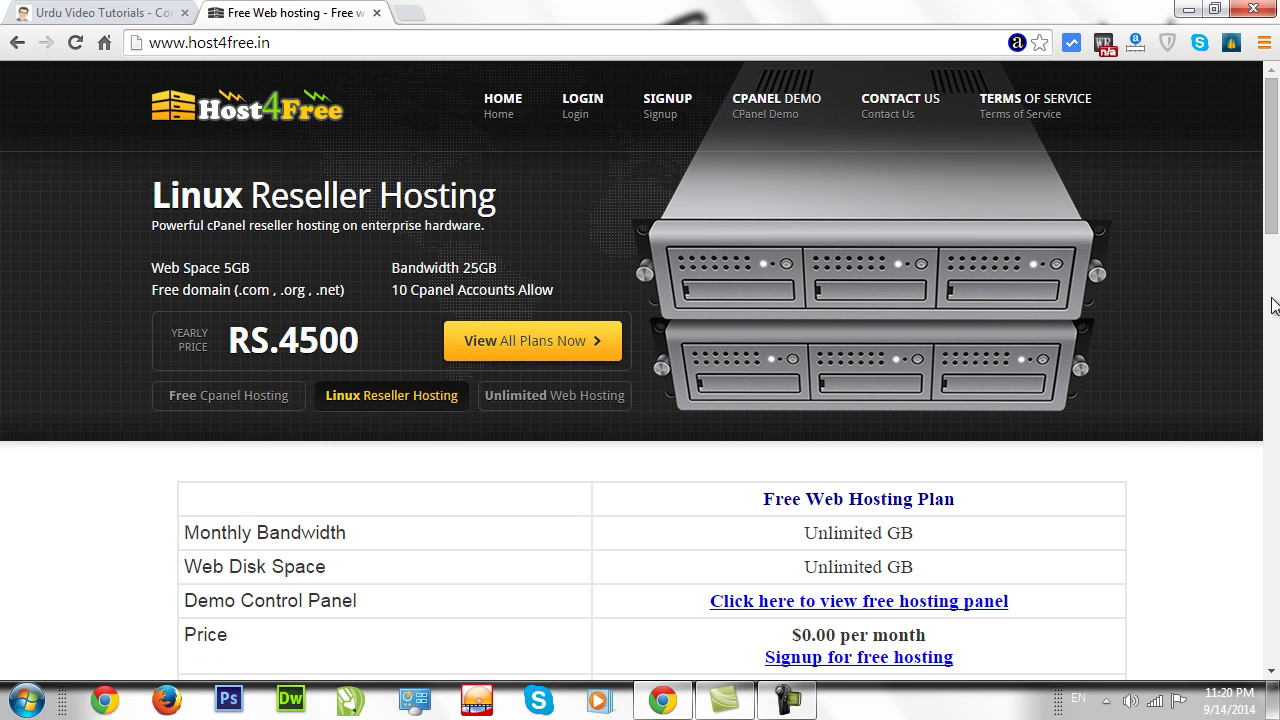
{"action": "left_click_drag", "start_coordinate": [1276, 160], "coordinate": [1272, 241]}
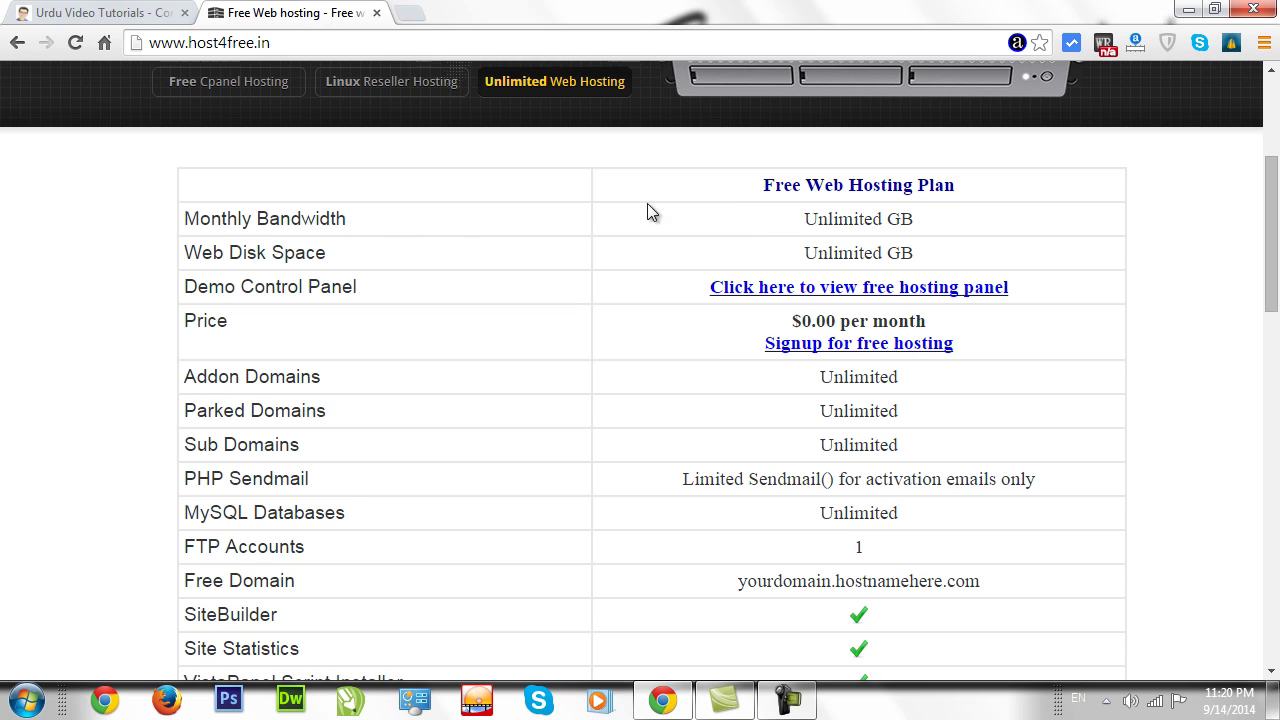
{"action": "left_click_drag", "start_coordinate": [810, 215], "coordinate": [914, 207]}
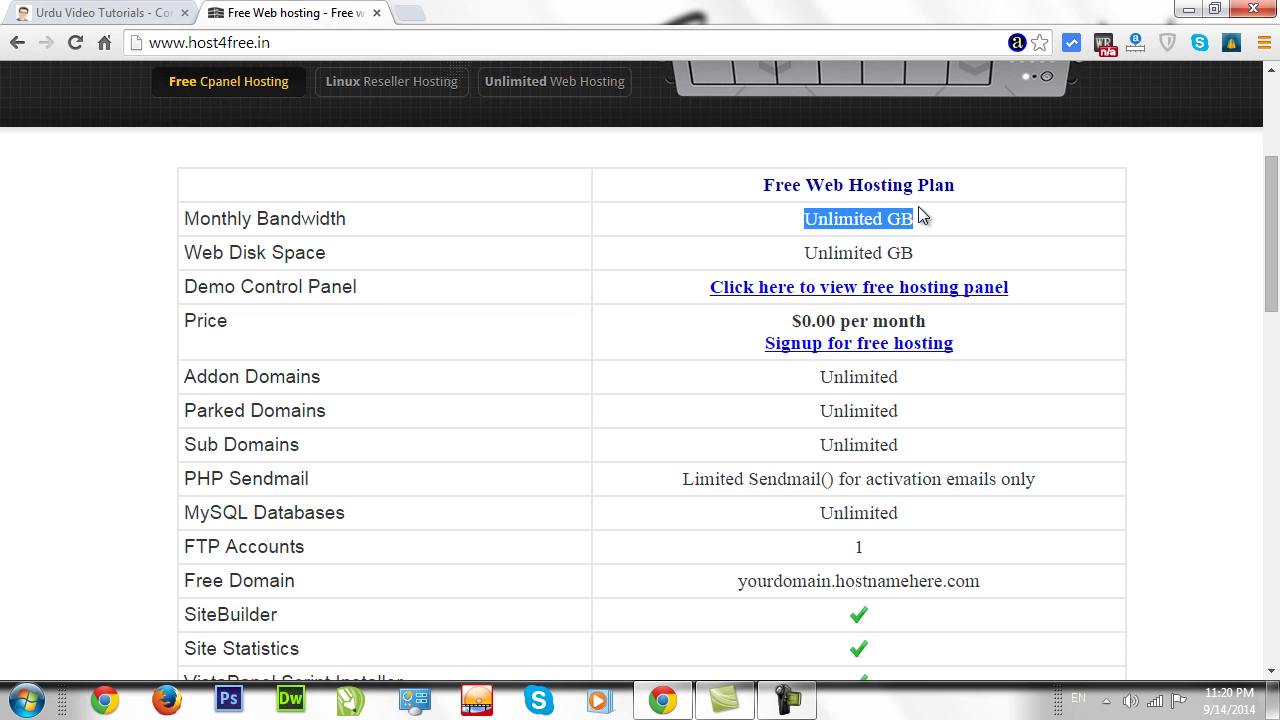
{"action": "left_click", "coordinate": [920, 222]}
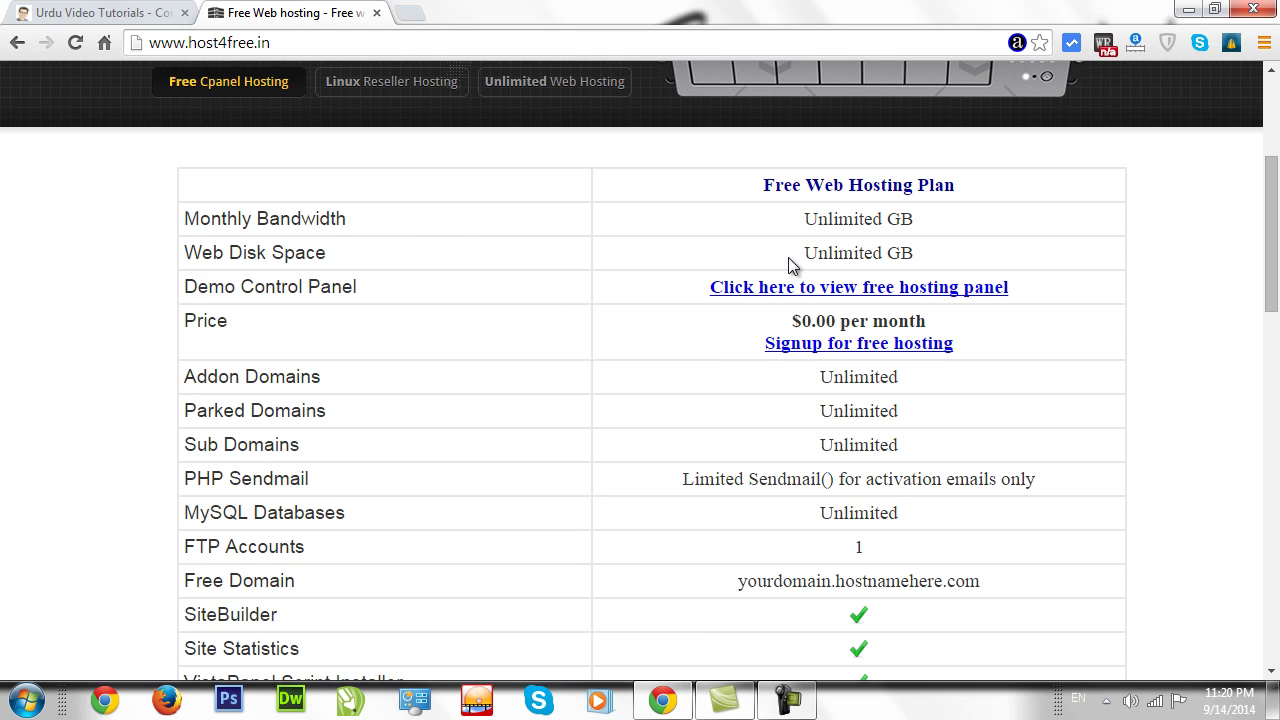
{"action": "left_click_drag", "start_coordinate": [798, 252], "coordinate": [920, 255]}
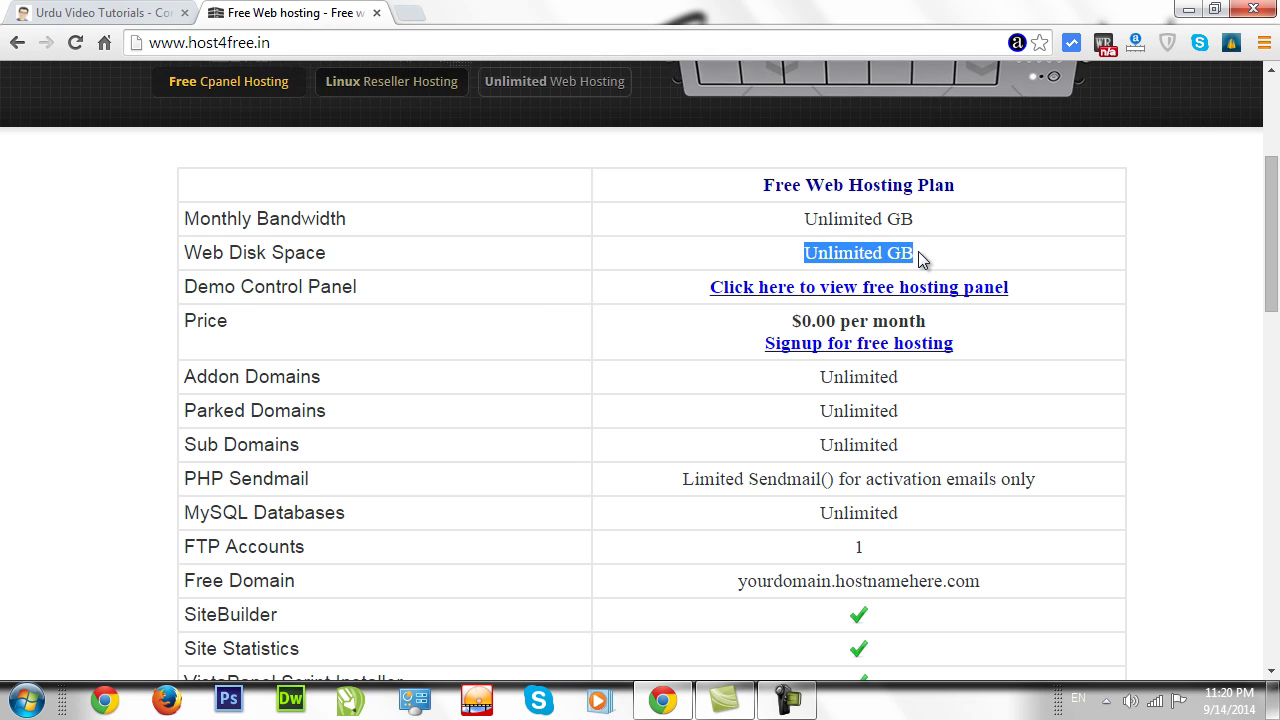
{"action": "left_click", "coordinate": [920, 255]}
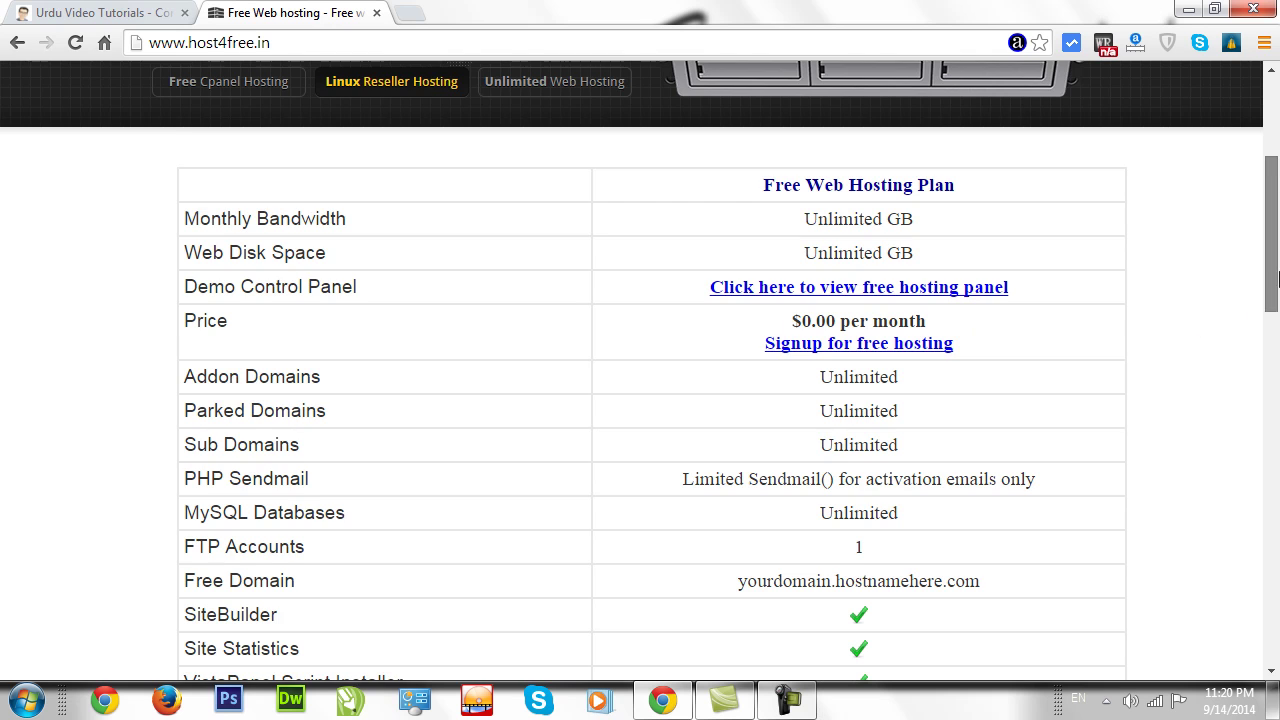
{"action": "scroll", "coordinate": [1266, 300], "scroll_direction": "down", "scroll_amount": 1}
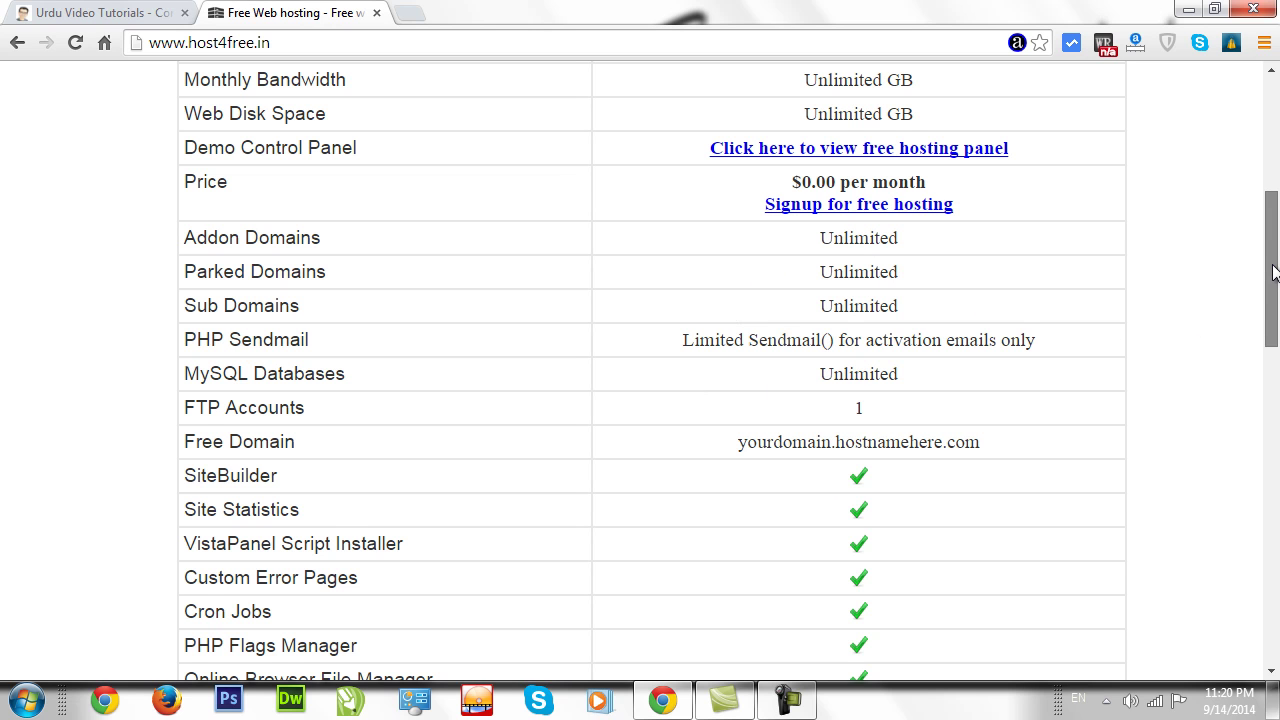
{"action": "left_click_drag", "start_coordinate": [1274, 272], "coordinate": [1273, 302]}
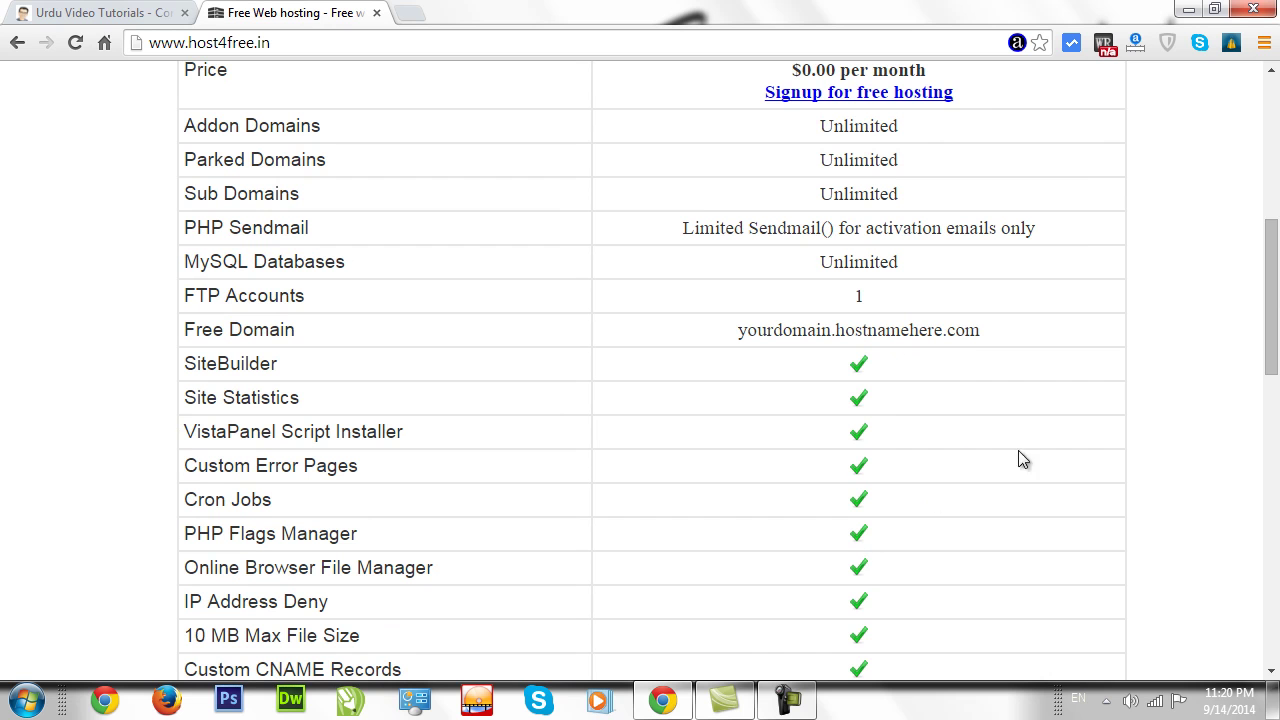
{"action": "left_click_drag", "start_coordinate": [1274, 264], "coordinate": [1276, 117]}
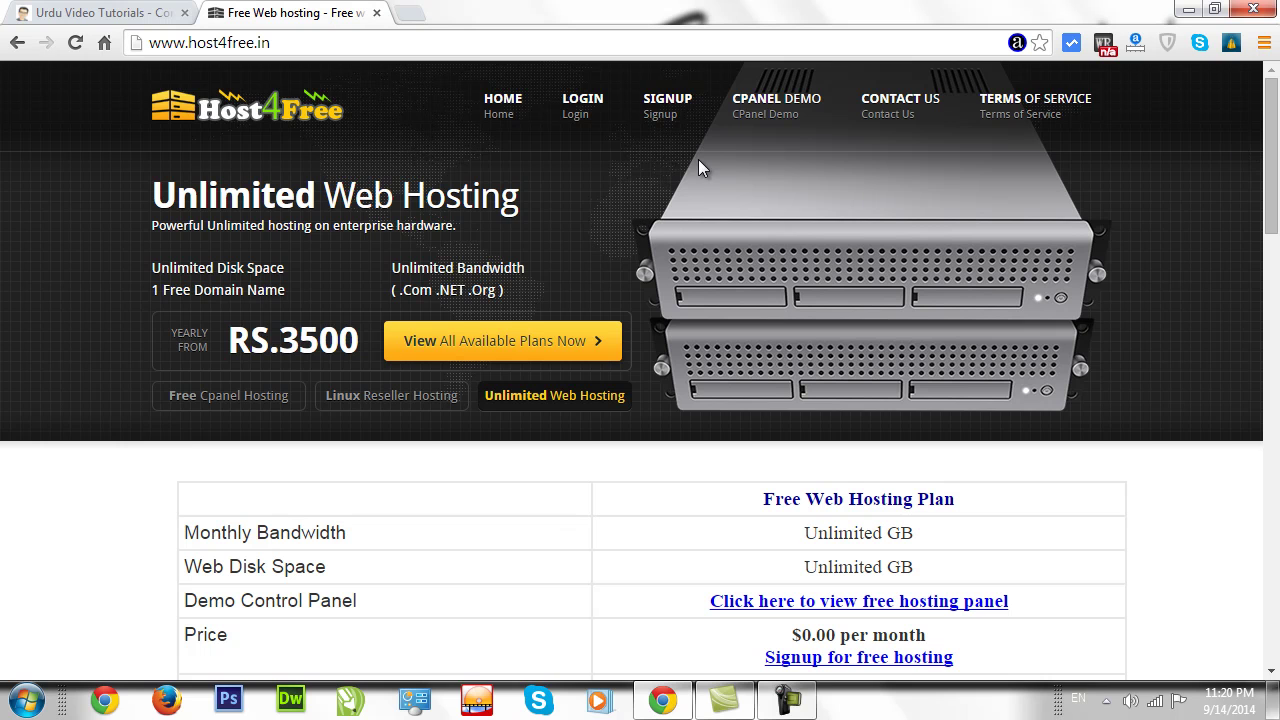
On the signup page, enter the chosen username, the account password and the contact e-mail.
{"action": "left_click", "coordinate": [666, 112]}
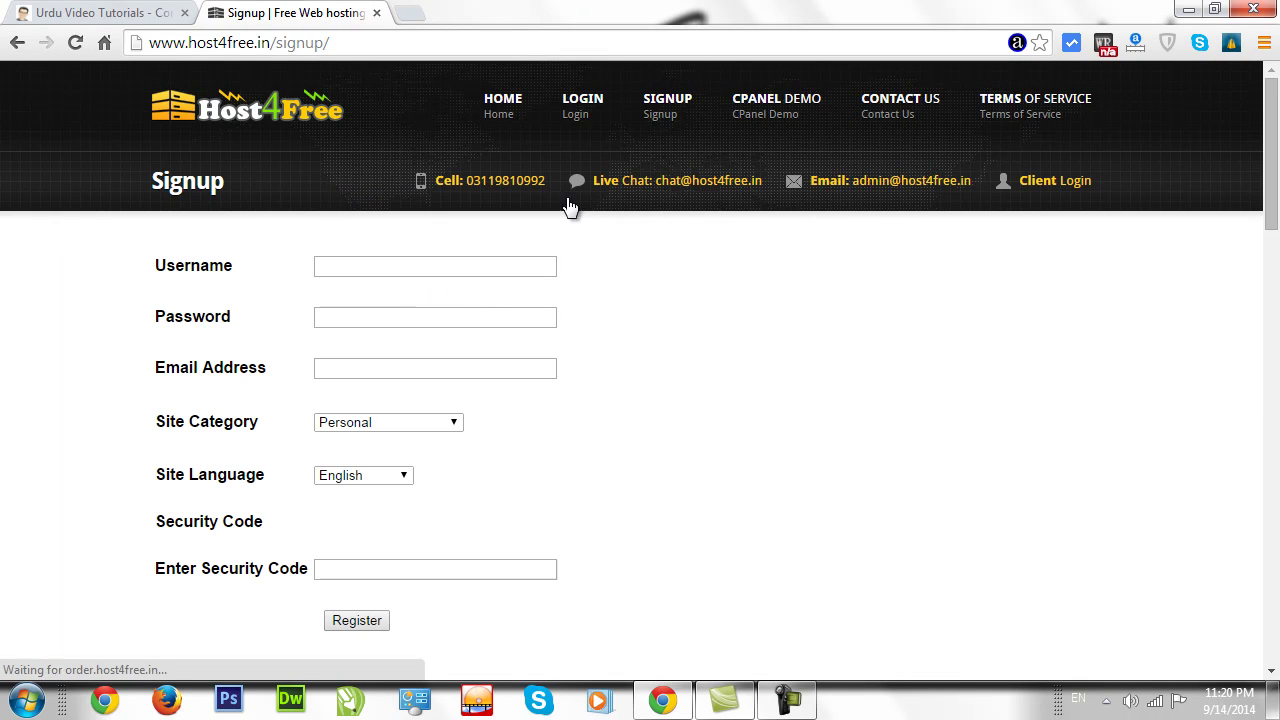
{"action": "left_click", "coordinate": [450, 268]}
{"action": "left_click", "coordinate": [603, 272]}
{"action": "left_click", "coordinate": [506, 269]}
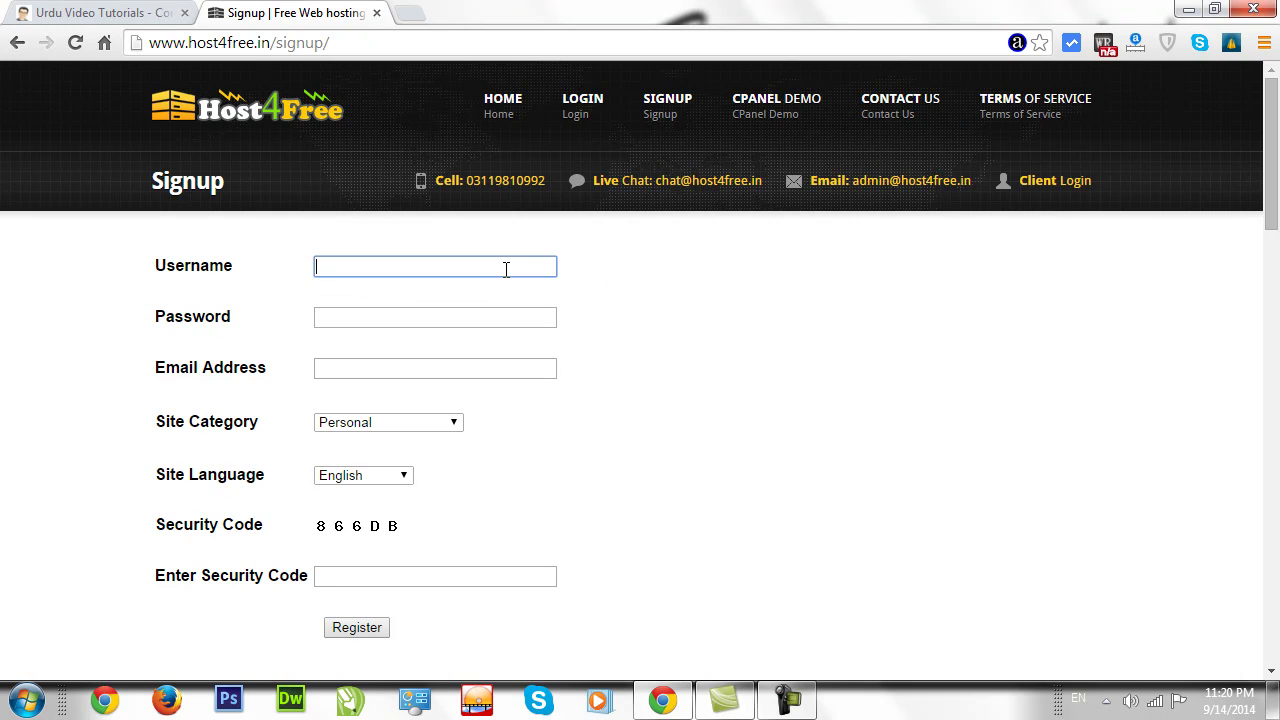
{"action": "type", "text": "bilaltutorials"}
{"action": "key", "text": "Tab"}
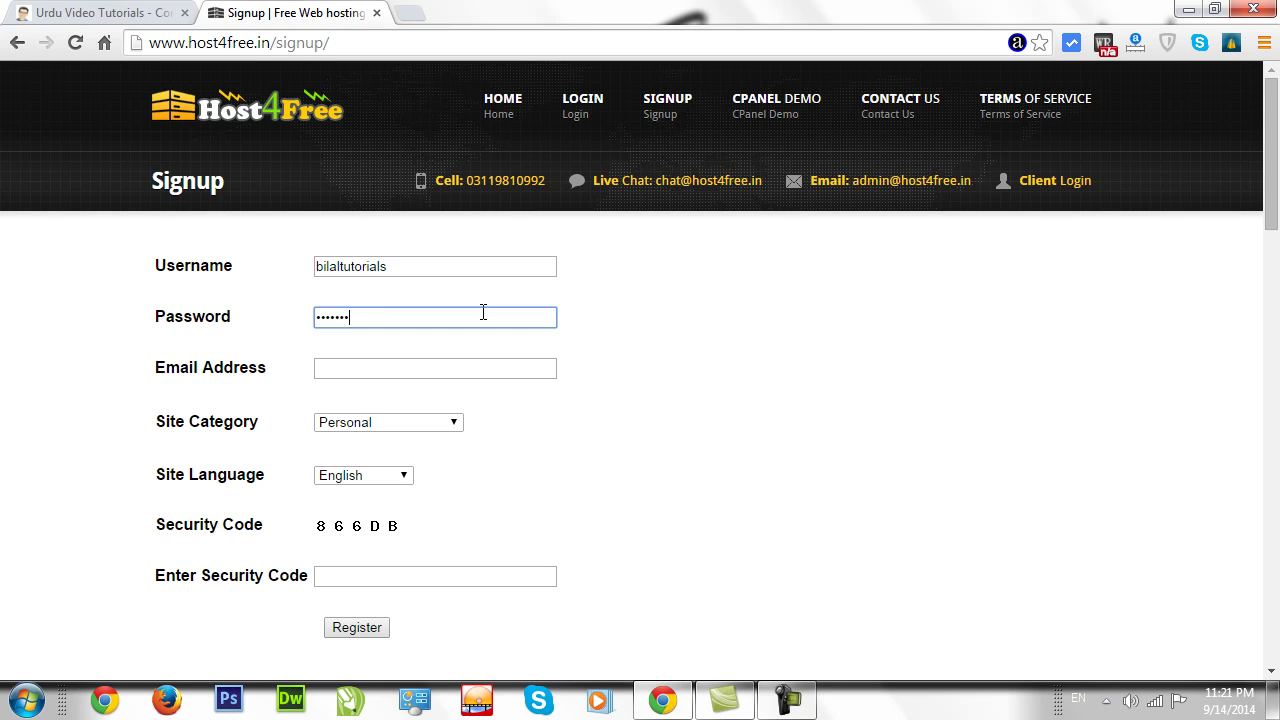
{"action": "type", "text": "1234"}
{"action": "key", "text": "Tab"}
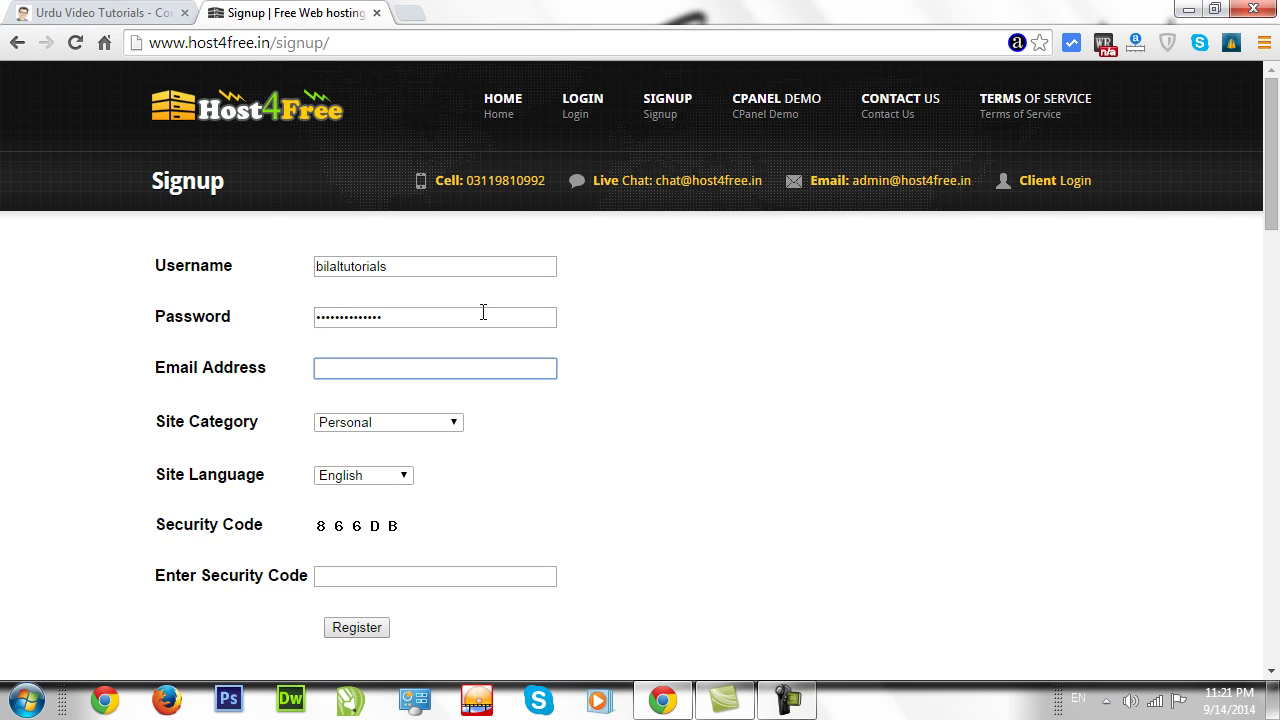
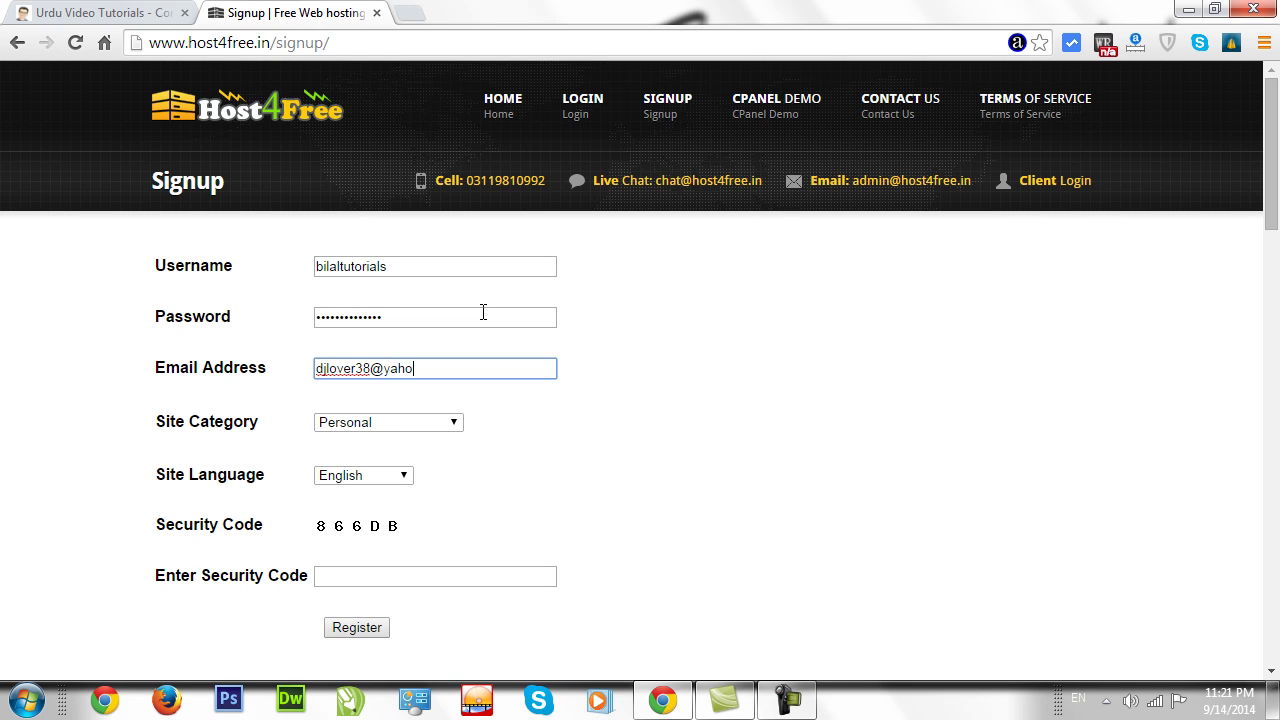
{"action": "key", "text": "Tab"}
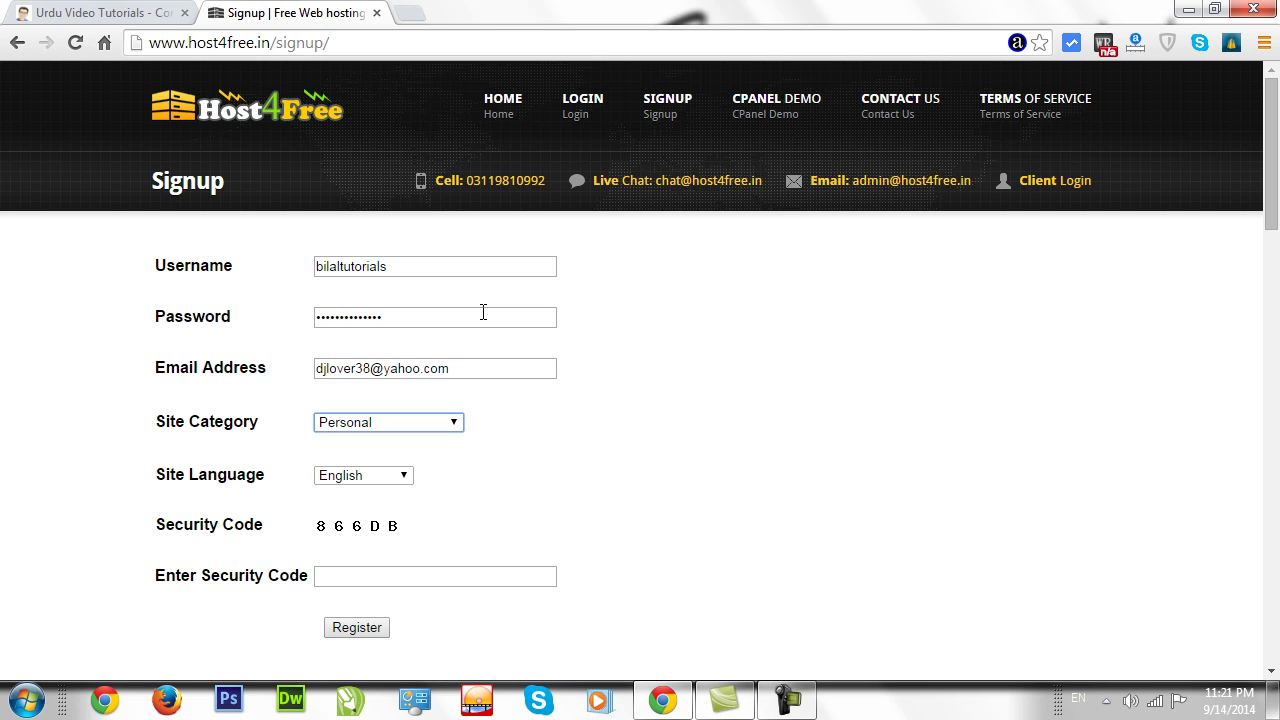
Keep category Personal and language English, then enter the displayed security code.
{"action": "left_click", "coordinate": [401, 424]}
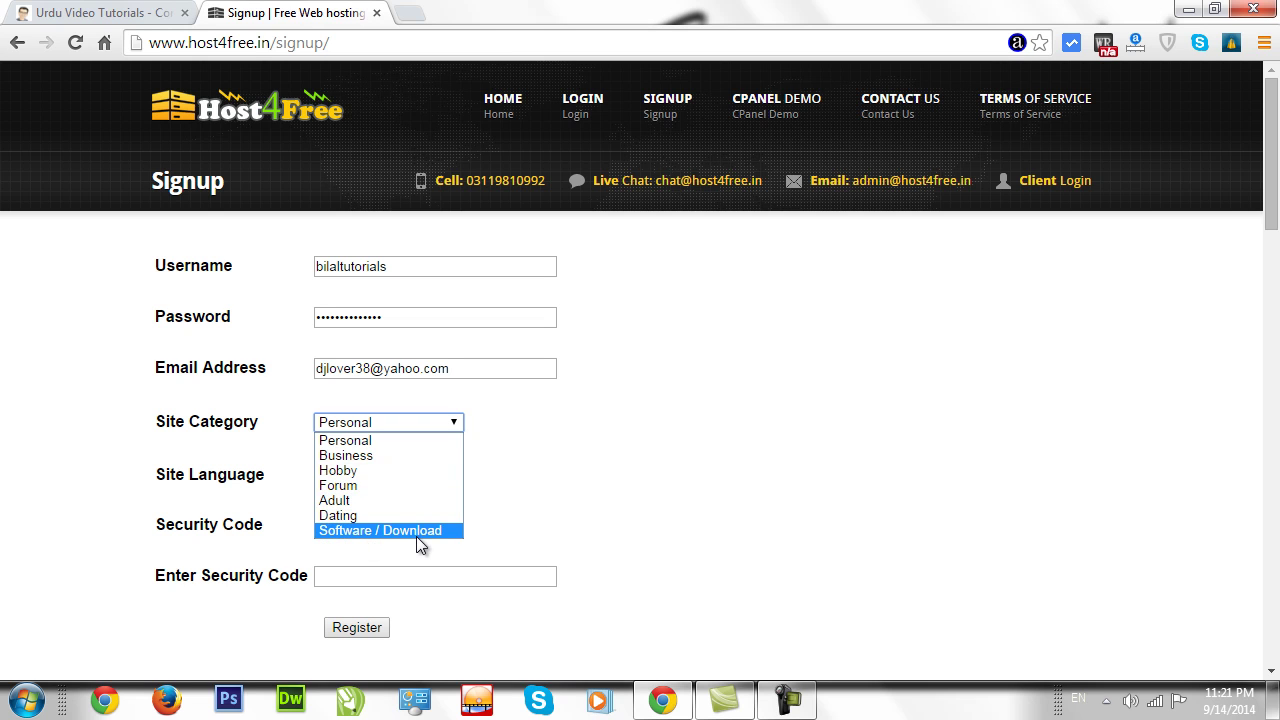
{"action": "left_click", "coordinate": [508, 508]}
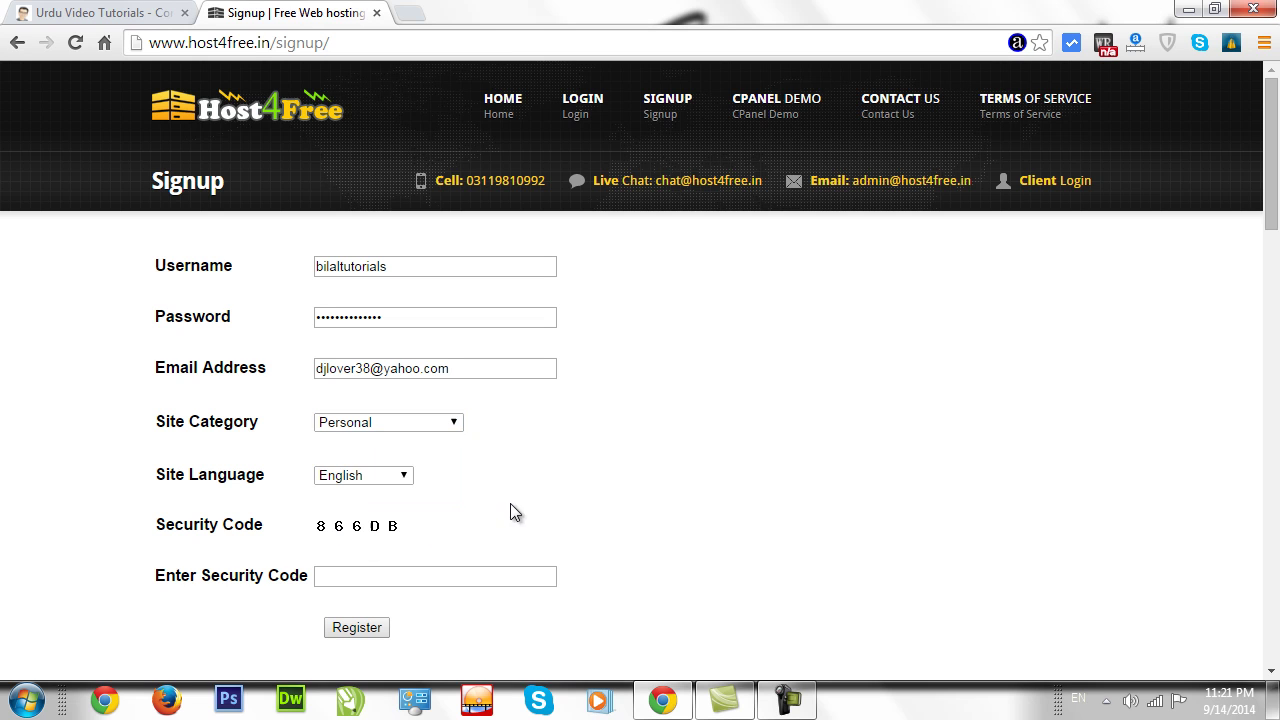
{"action": "left_click", "coordinate": [416, 428]}
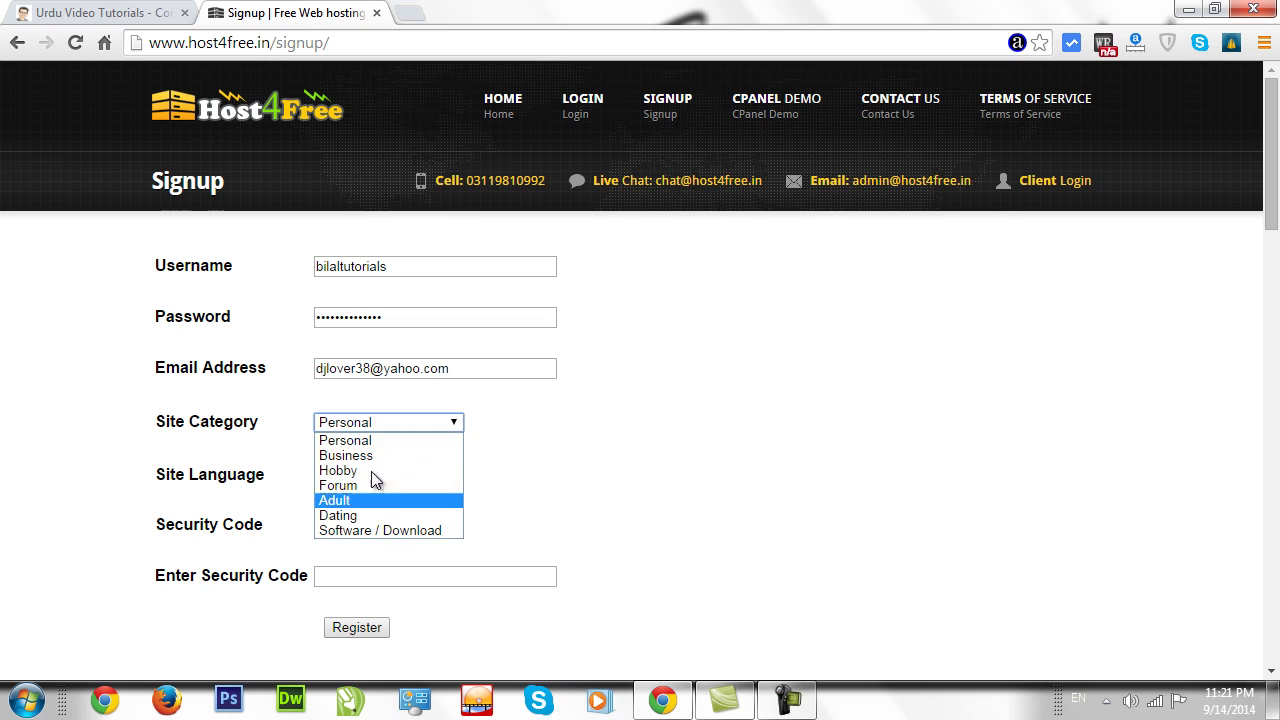
{"action": "left_click", "coordinate": [539, 470]}
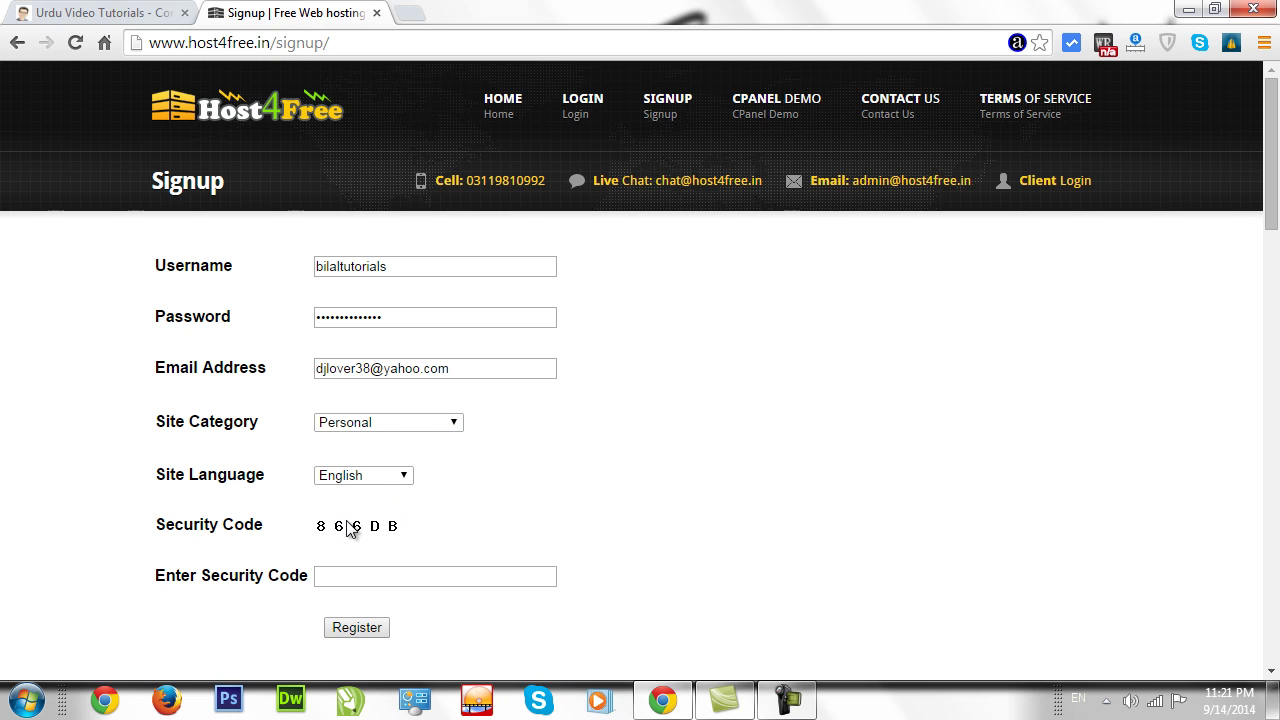
{"action": "left_click", "coordinate": [366, 478]}
{"action": "left_click", "coordinate": [493, 514]}
{"action": "left_click", "coordinate": [360, 578]}
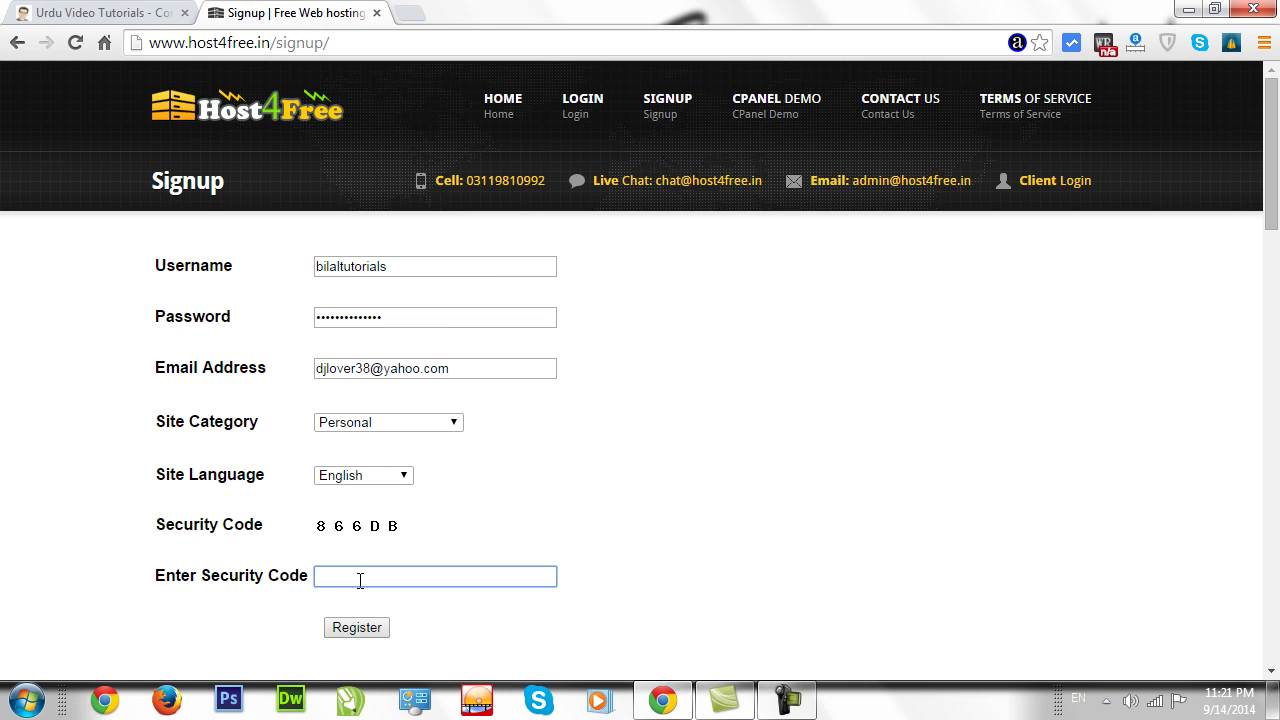
{"action": "triple_click", "coordinate": [386, 524]}
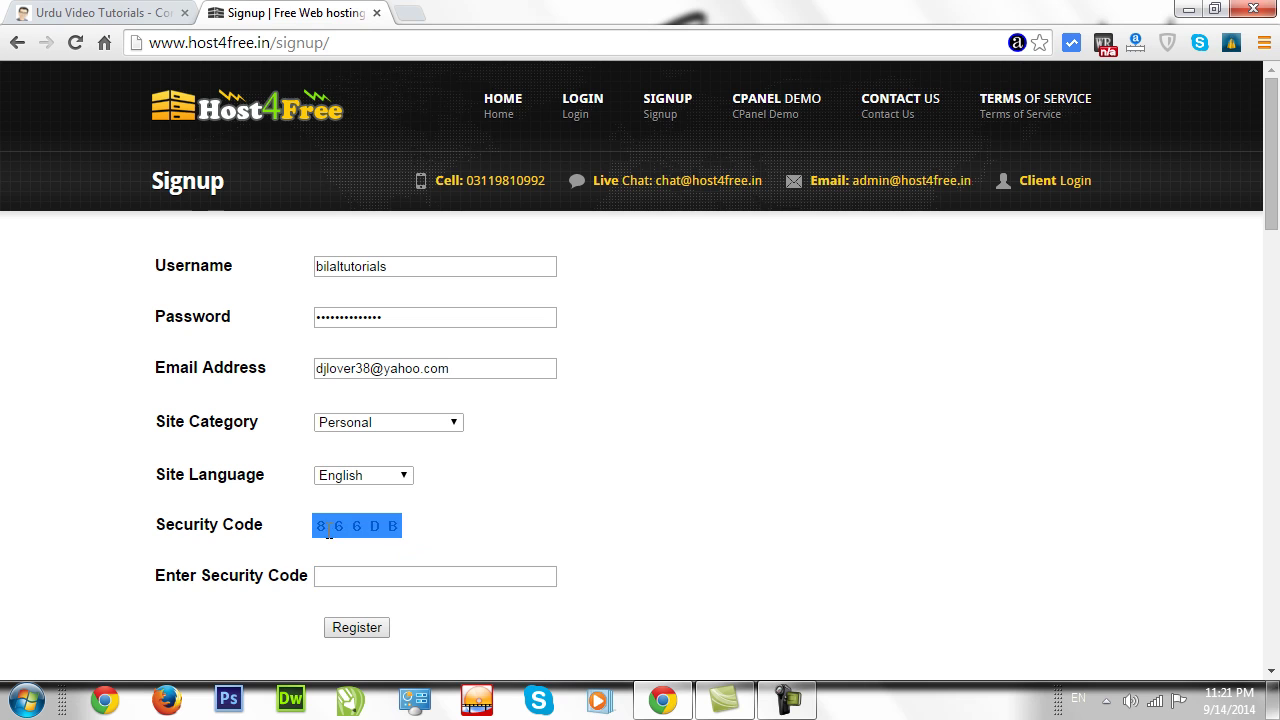
{"action": "left_click", "coordinate": [343, 577]}
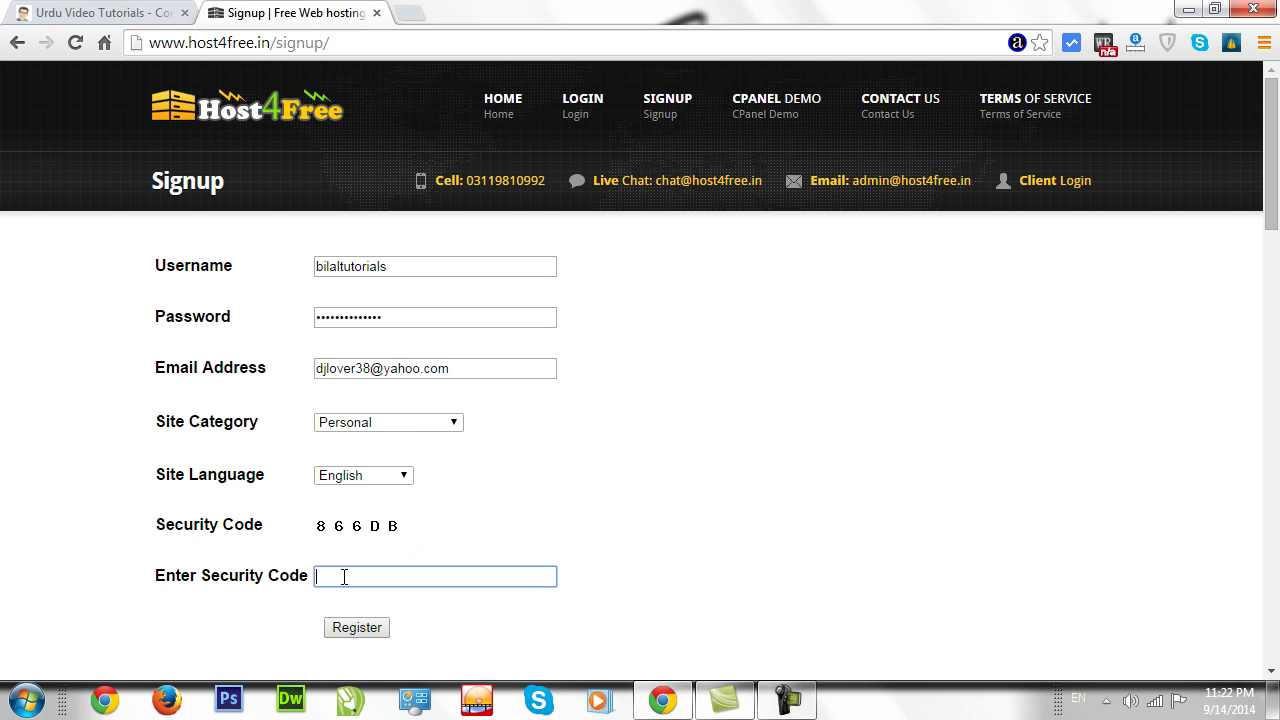
{"action": "type", "text": "866DB"}
{"action": "left_click", "coordinate": [498, 634]}
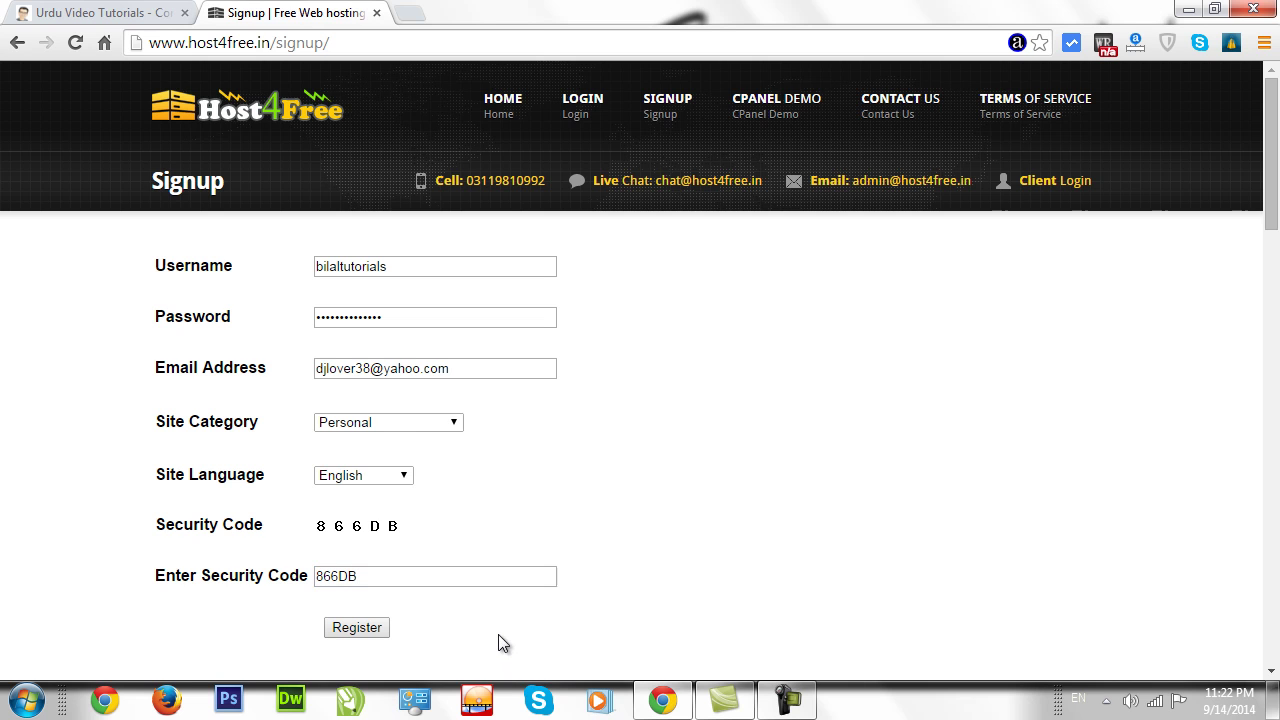
Submit the signup form and save the new account's password in Chrome.
{"action": "left_click", "coordinate": [367, 636]}
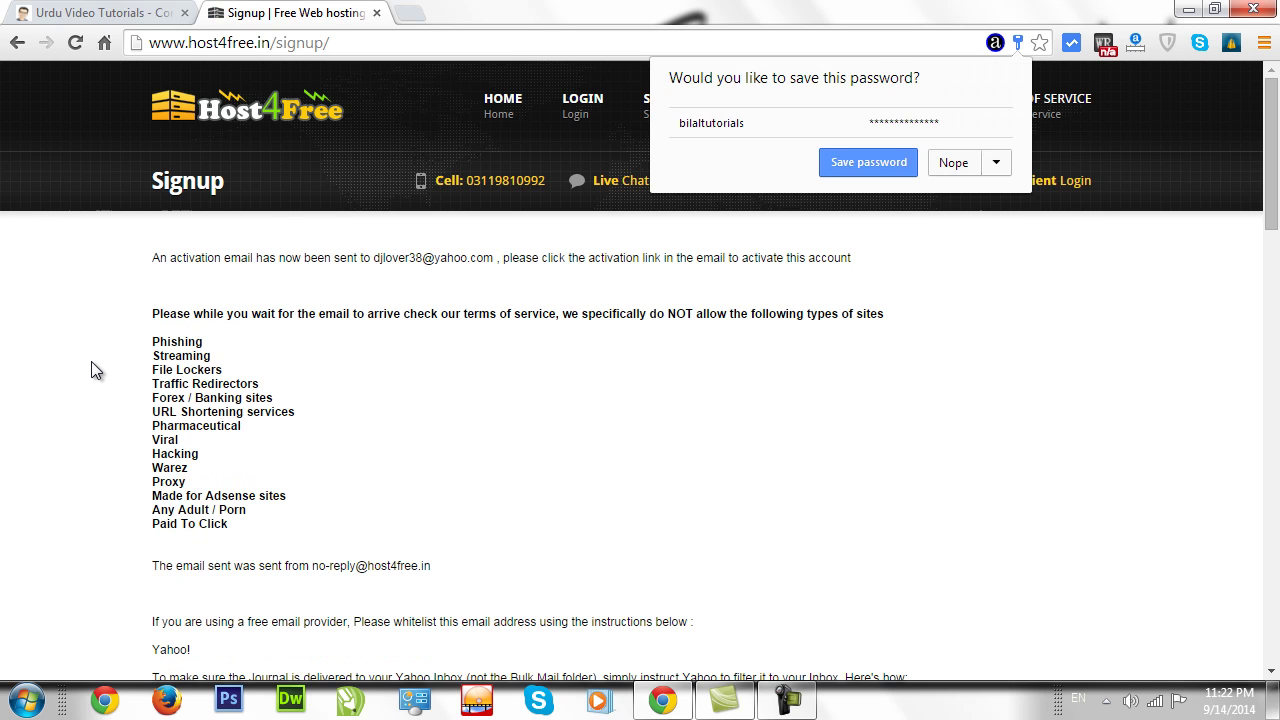
{"action": "left_click", "coordinate": [868, 164]}
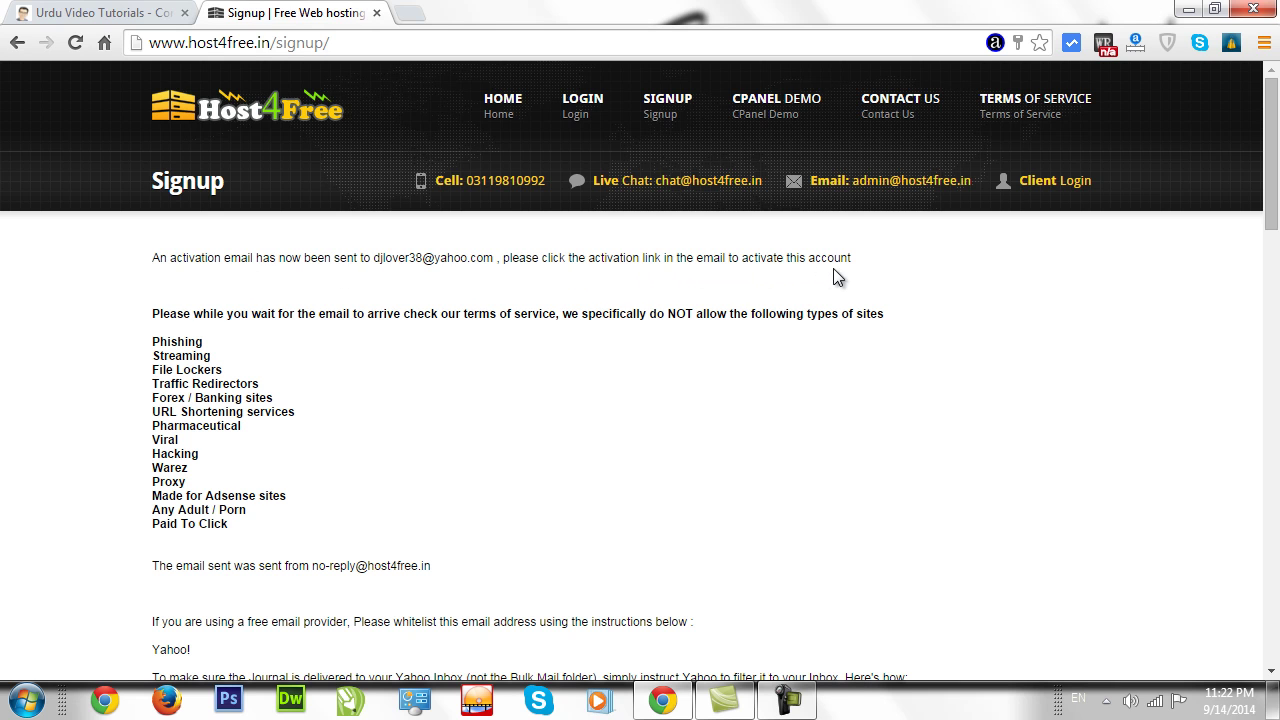
{"action": "mouse_move", "coordinate": [1268, 198]}
{"action": "left_mouse_down"}
{"action": "mouse_move", "coordinate": [1268, 225]}
{"action": "mouse_move", "coordinate": [1268, 203]}
{"action": "left_mouse_up"}
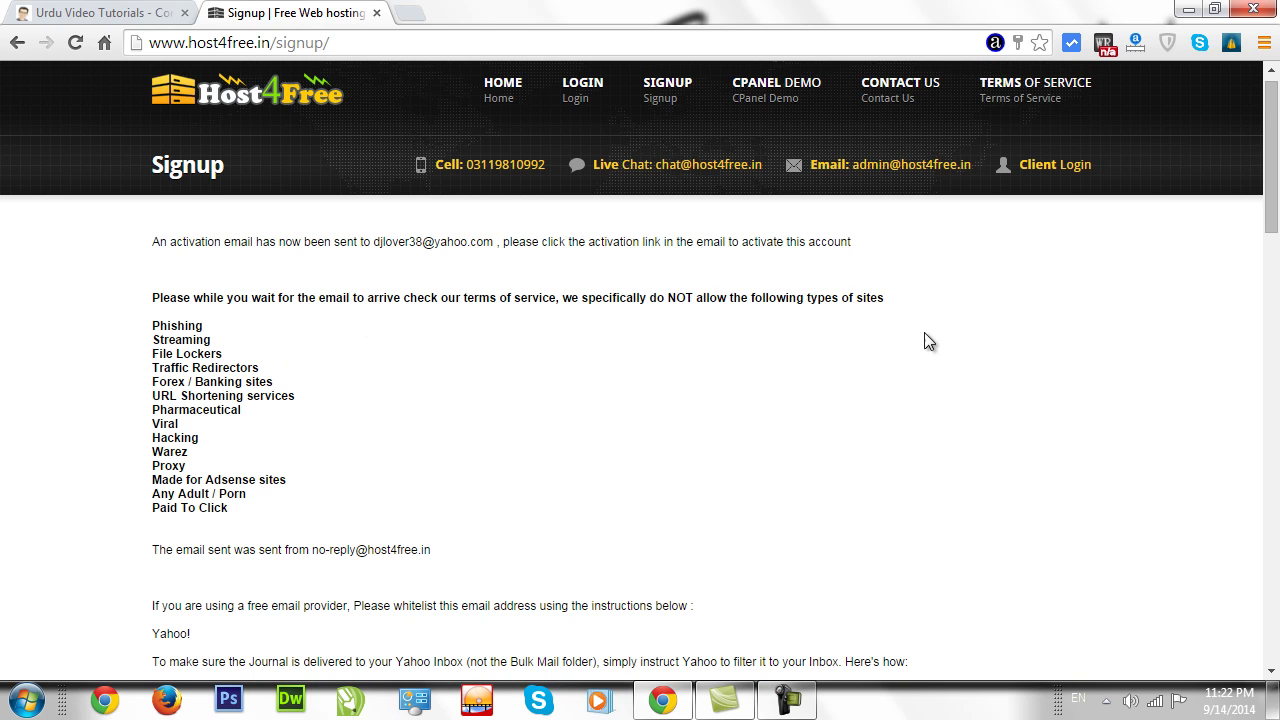
{"action": "left_click_drag", "start_coordinate": [1270, 188], "coordinate": [1236, 175]}
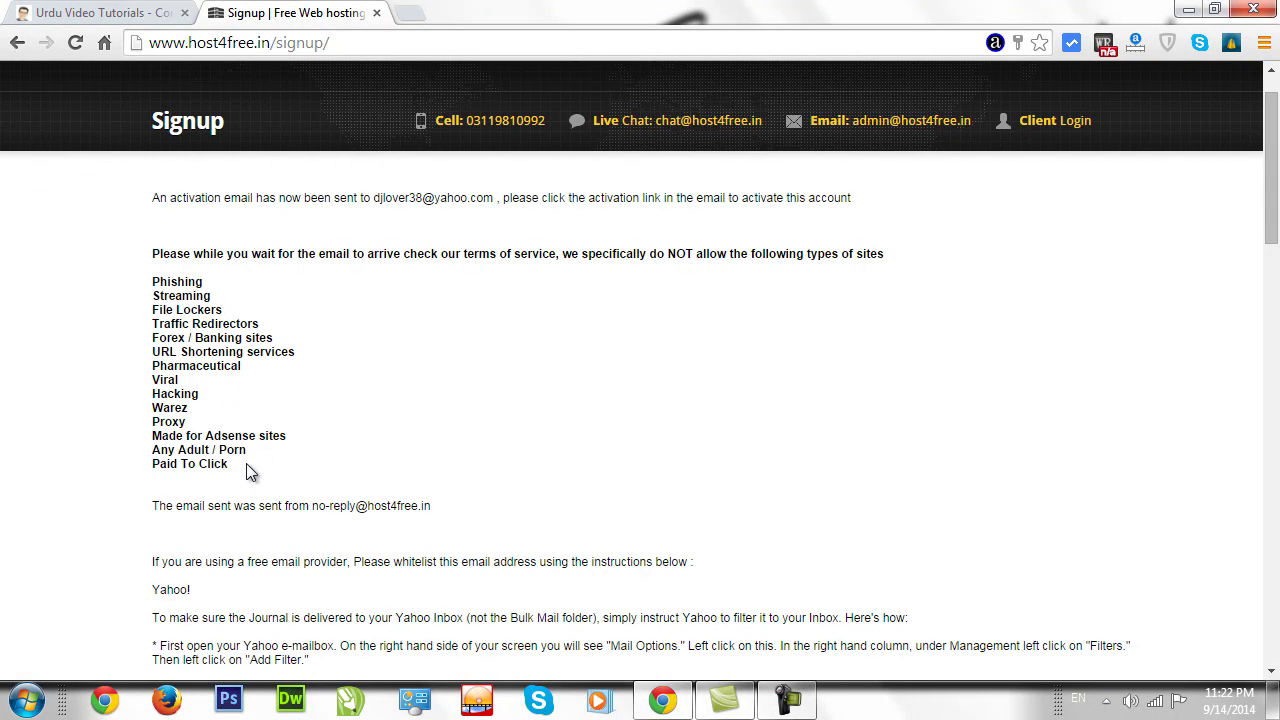
Highlight the list of prohibited site types on the confirmation page, then clear the selection.
{"action": "left_click_drag", "start_coordinate": [237, 477], "coordinate": [283, 476]}
{"action": "left_click", "coordinate": [155, 318]}
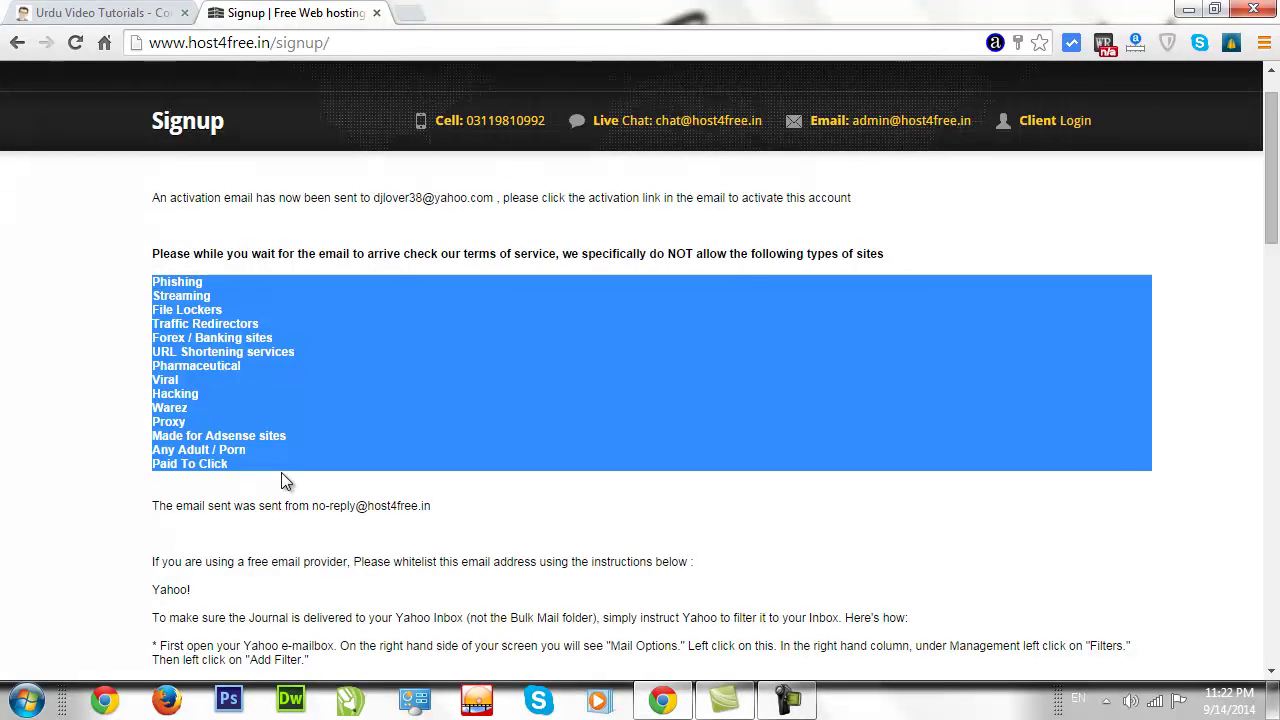
{"action": "left_click", "coordinate": [240, 472]}
{"action": "mouse_move", "coordinate": [157, 282]}
{"action": "left_mouse_down"}
{"action": "mouse_move", "coordinate": [155, 268]}
{"action": "mouse_move", "coordinate": [157, 296]}
{"action": "left_mouse_up"}
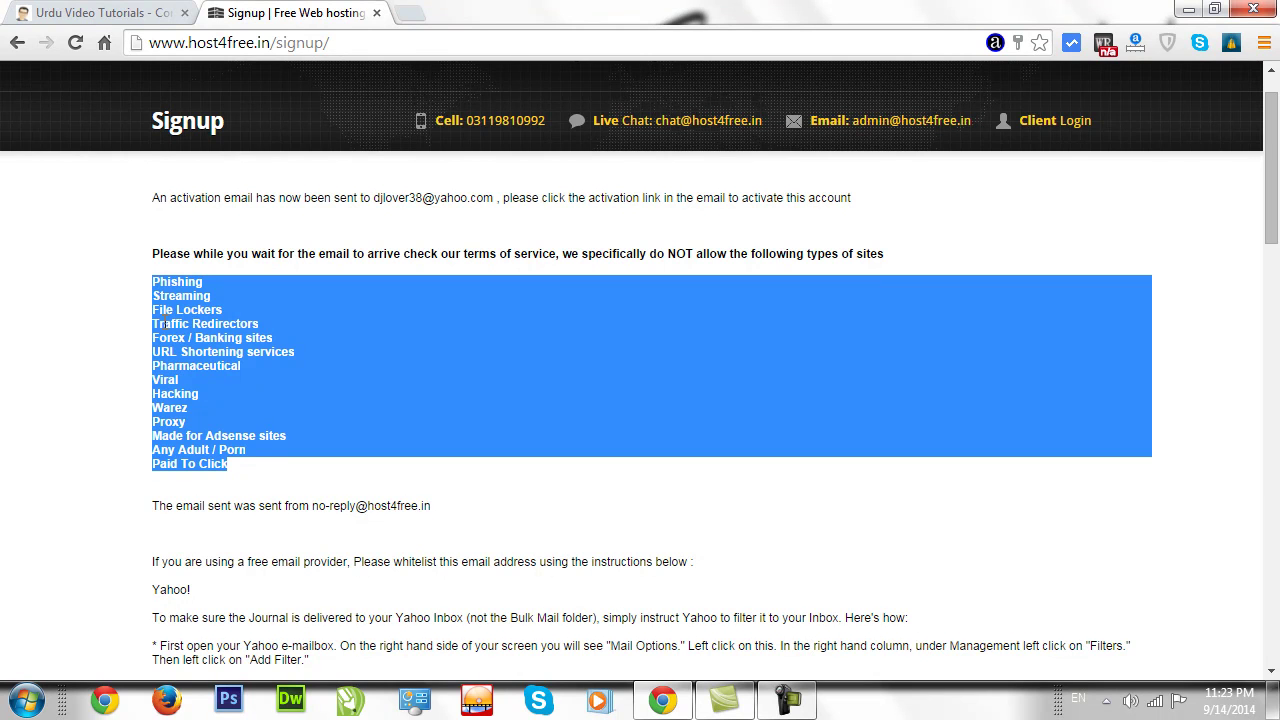
{"action": "left_click", "coordinate": [245, 405]}
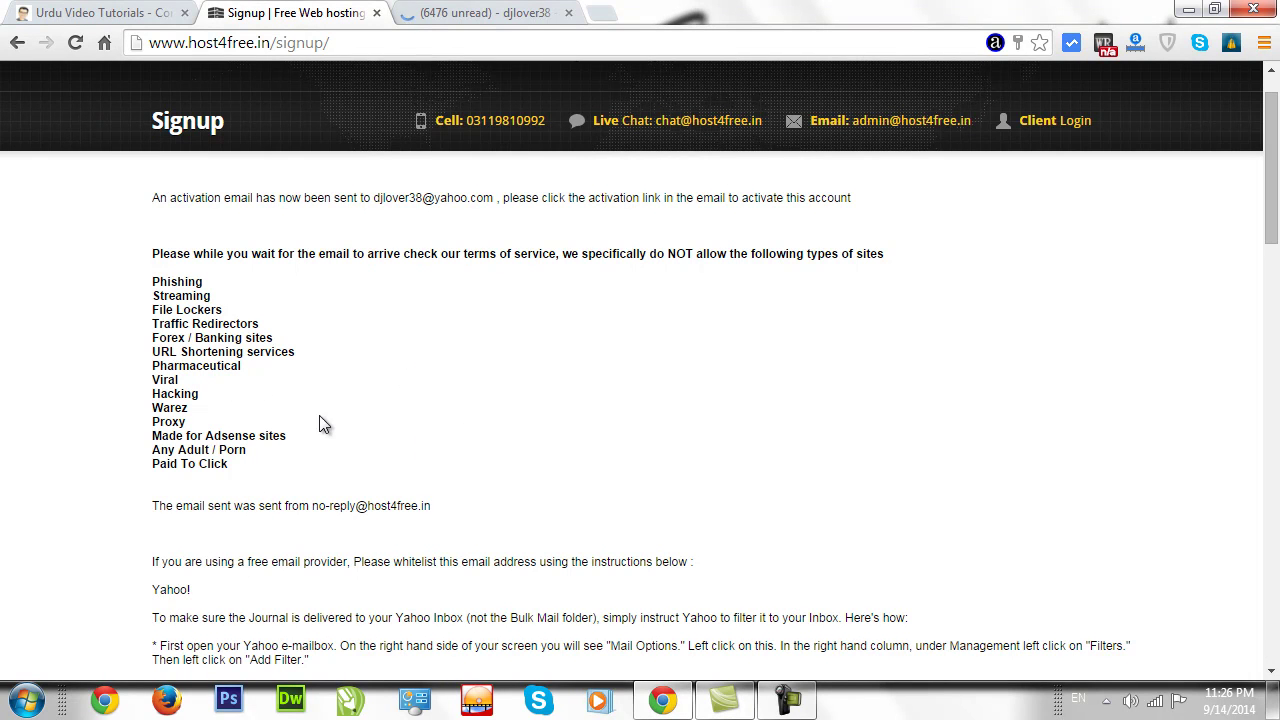
Open the host4free.in activation email in Yahoo Mail and follow its activation link.
{"action": "left_click", "coordinate": [475, 13]}
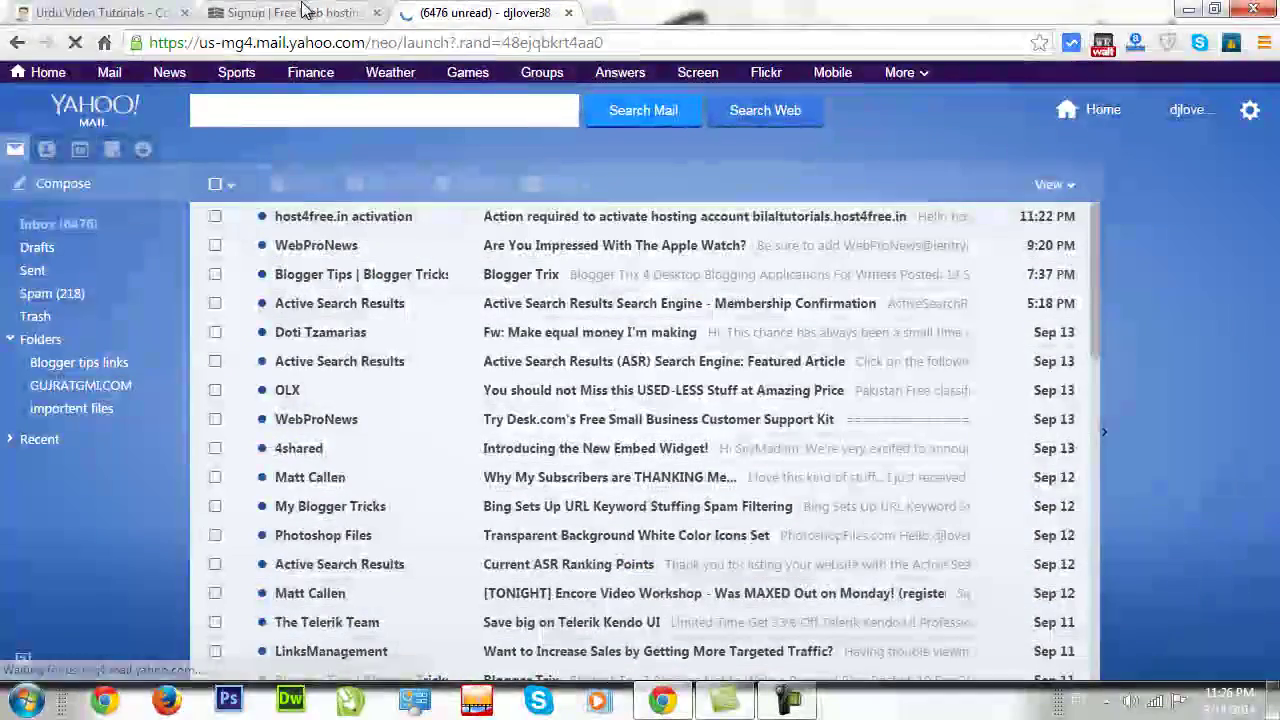
{"action": "key", "text": "ctrl+shift+Tab"}
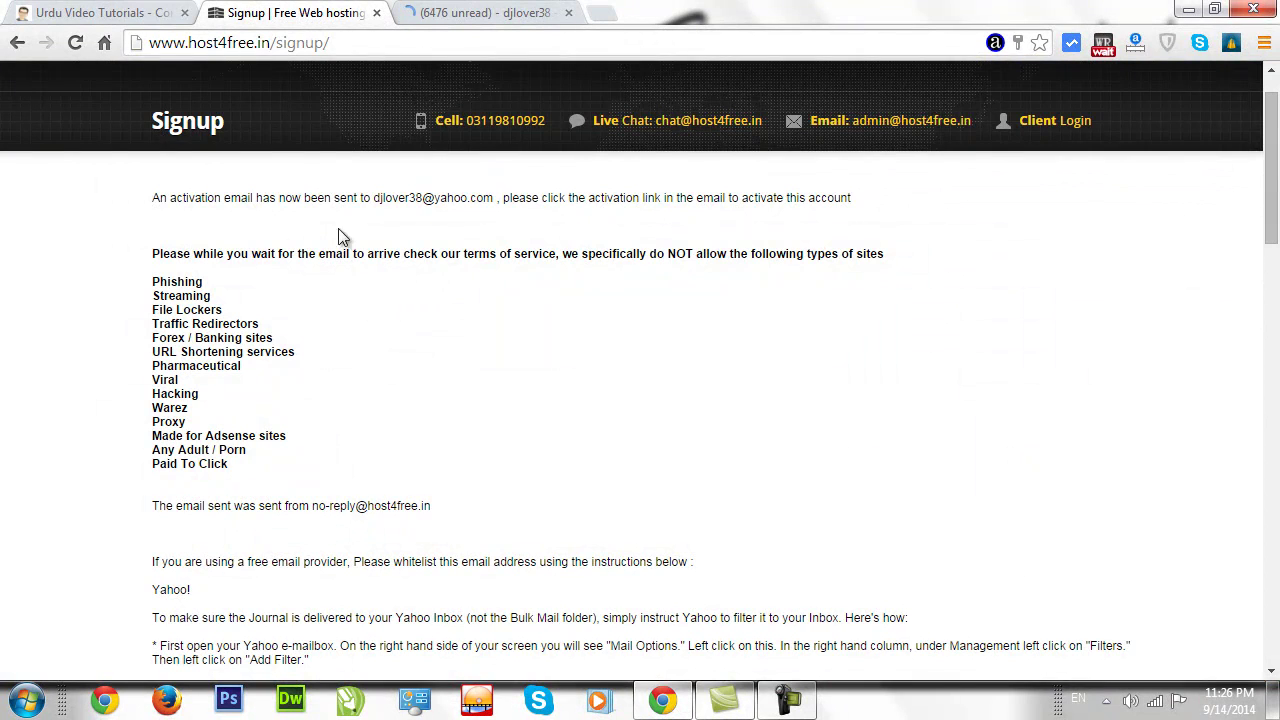
{"action": "left_click_drag", "start_coordinate": [155, 197], "coordinate": [520, 205]}
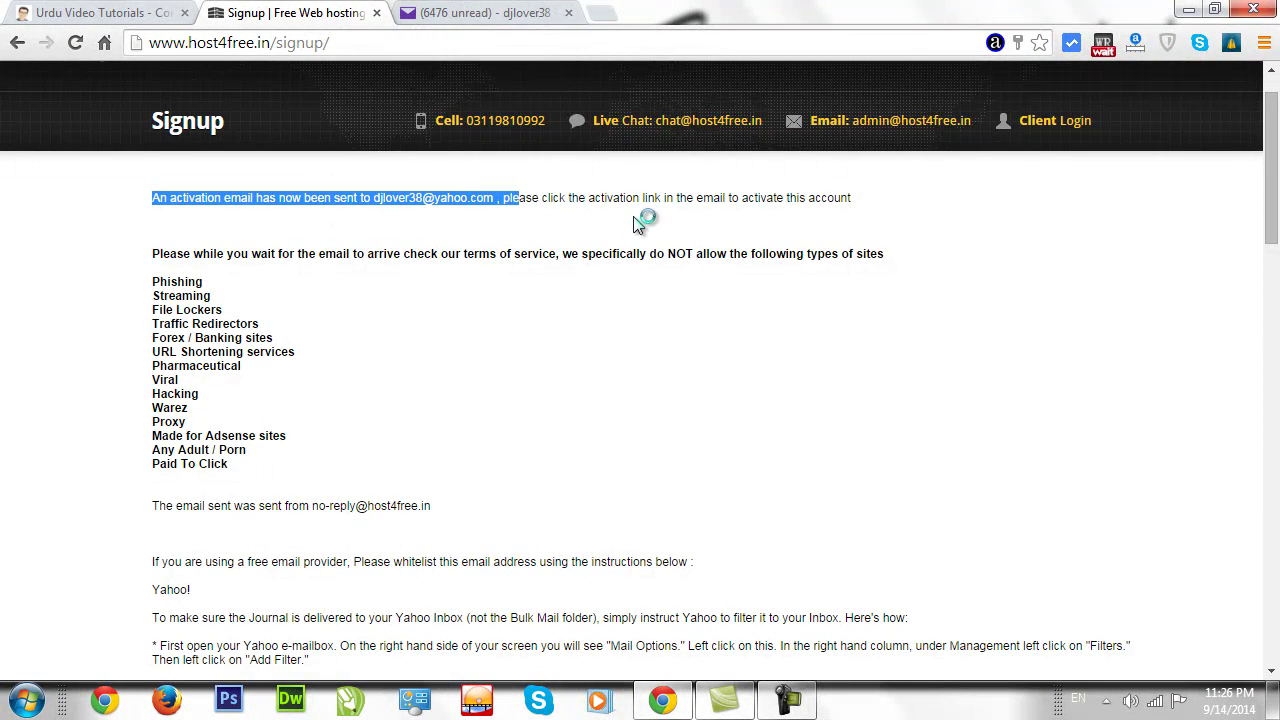
{"action": "left_click", "coordinate": [596, 224]}
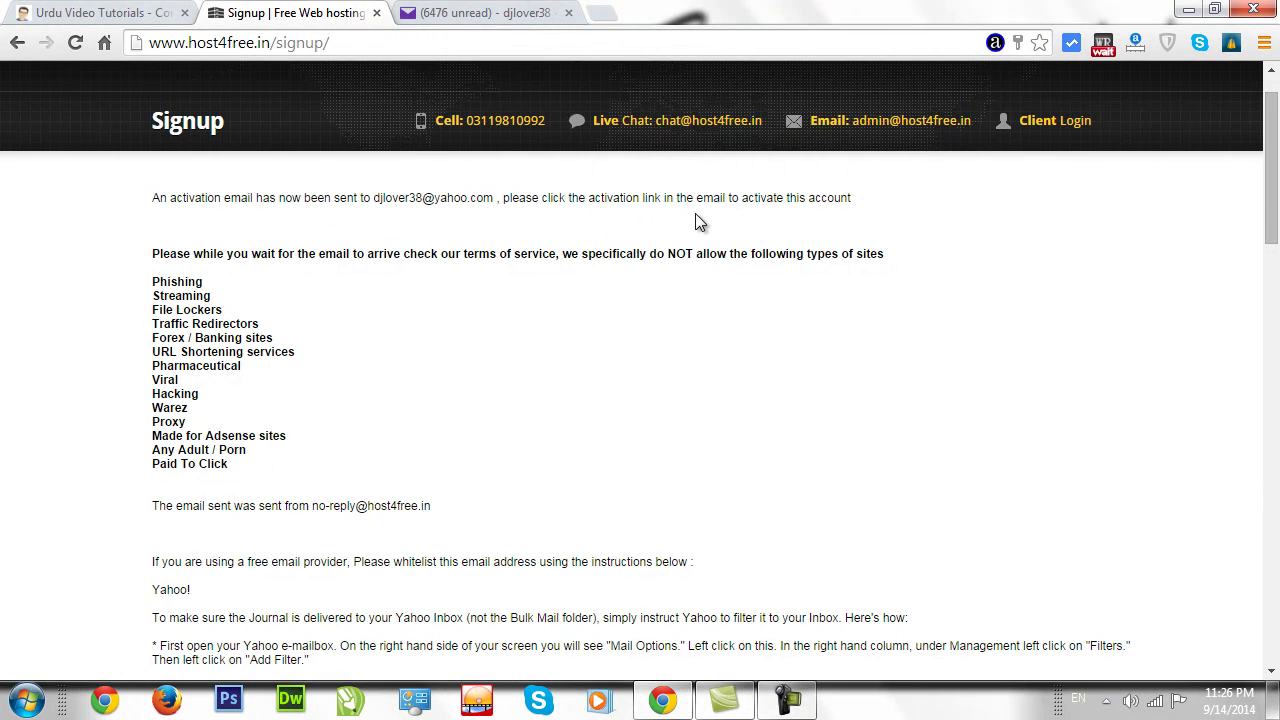
{"action": "key", "text": "ctrl+Tab"}
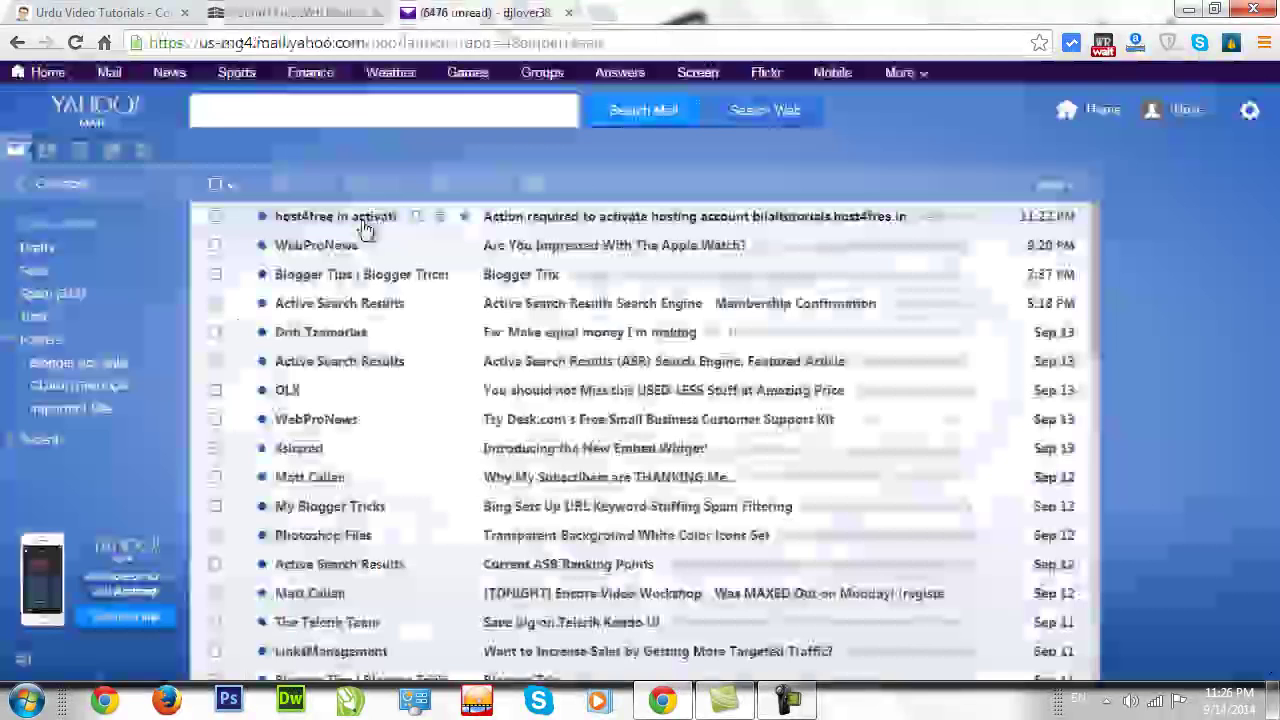
{"action": "left_click", "coordinate": [361, 224]}
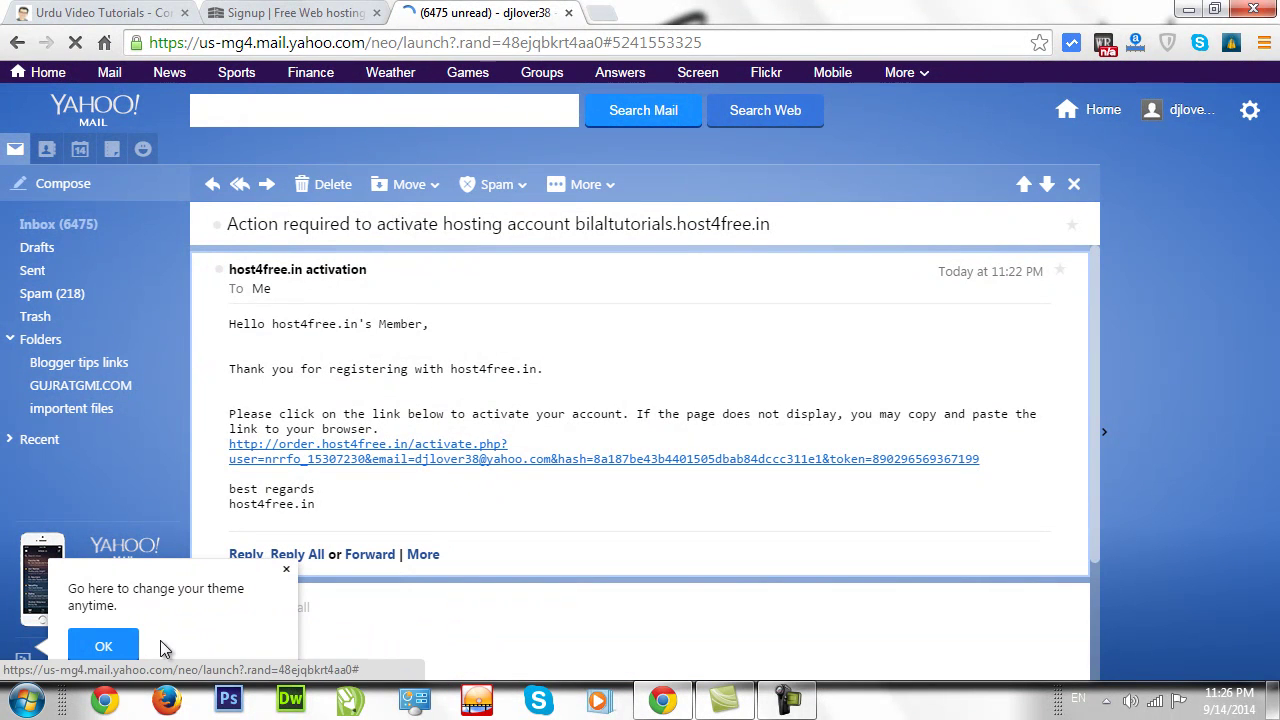
{"action": "left_click", "coordinate": [284, 574]}
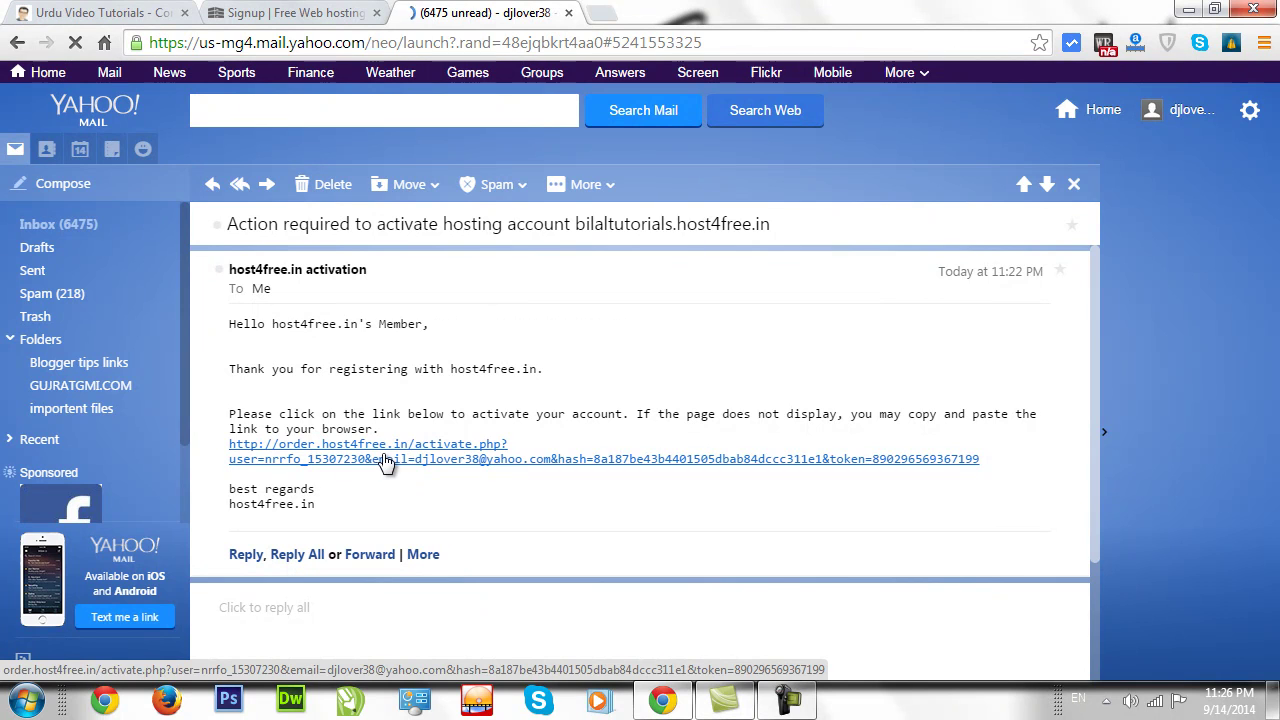
{"action": "left_click", "coordinate": [363, 460]}
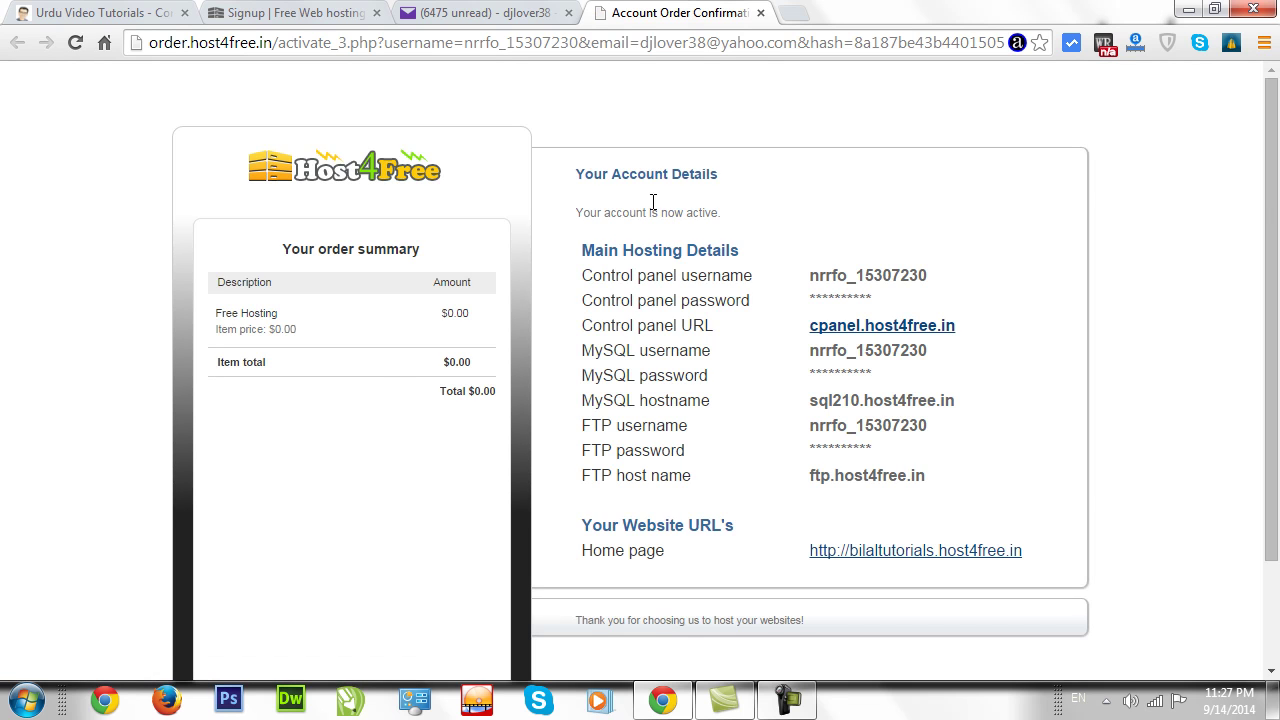
Select the new account details, including MySQL and FTP hosts, then minimize the browser.
{"action": "scroll", "coordinate": [1265, 200], "scroll_direction": "down", "scroll_amount": 1}
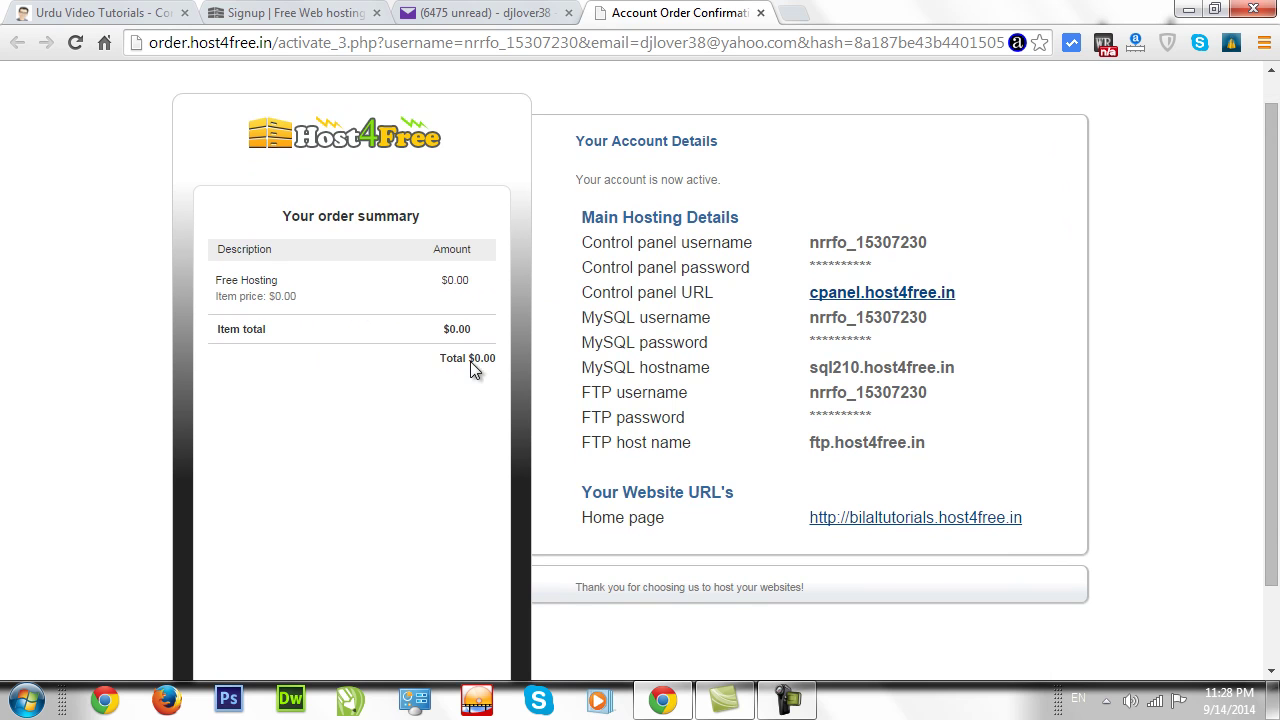
{"action": "left_click_drag", "start_coordinate": [578, 140], "coordinate": [1066, 527]}
{"action": "key", "text": "ctrl+c"}
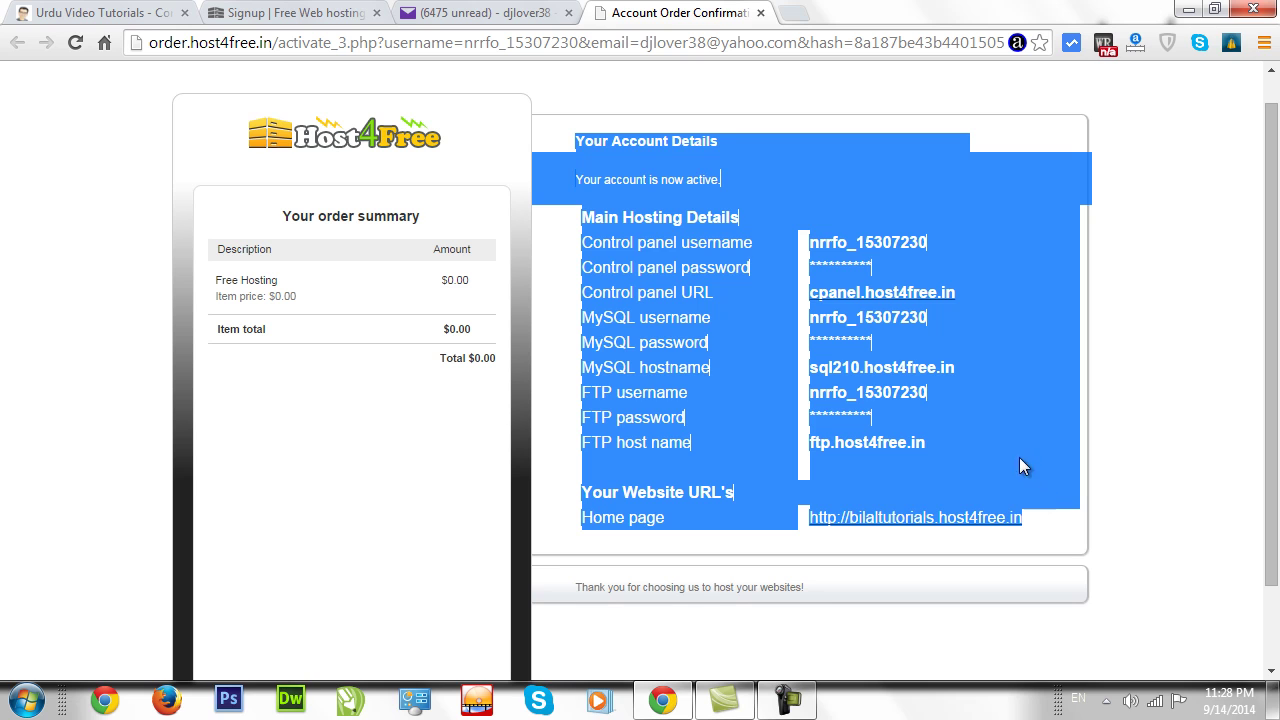
{"action": "left_click", "coordinate": [1188, 10]}
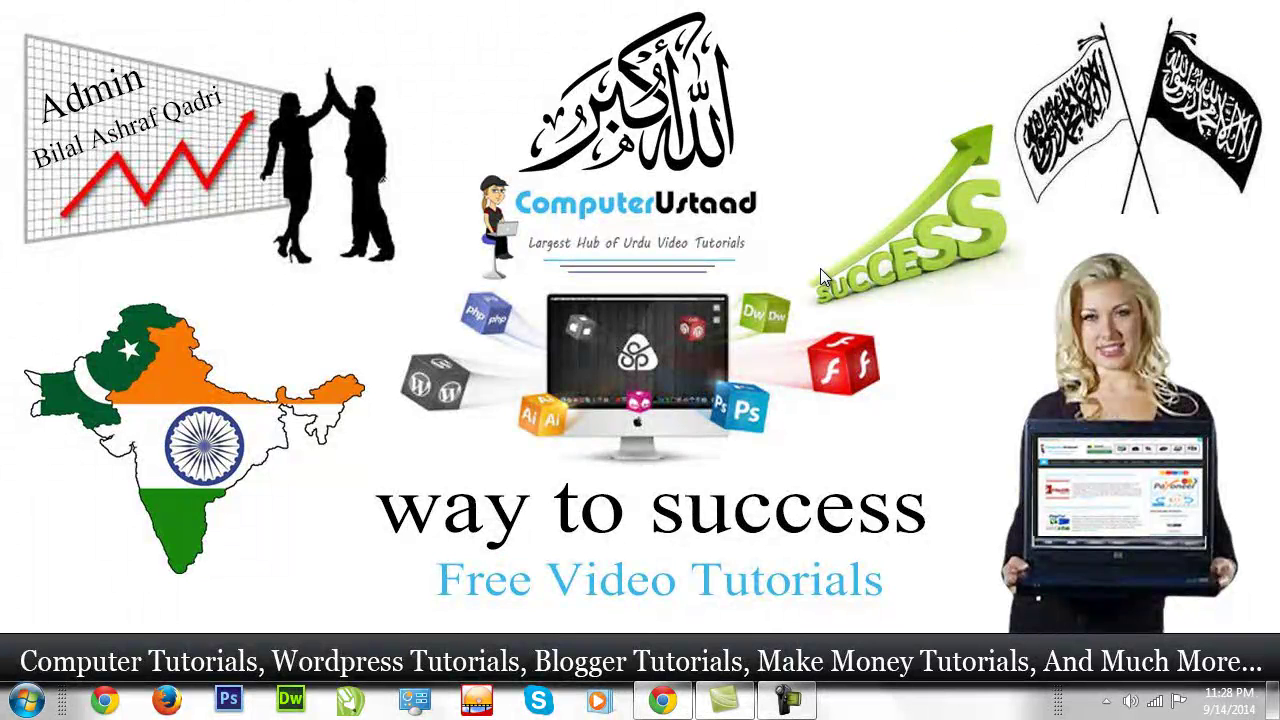
Open the user folder from Start and browse to the UT _ Syestem (C:) drive.
{"action": "right_click", "coordinate": [816, 269]}
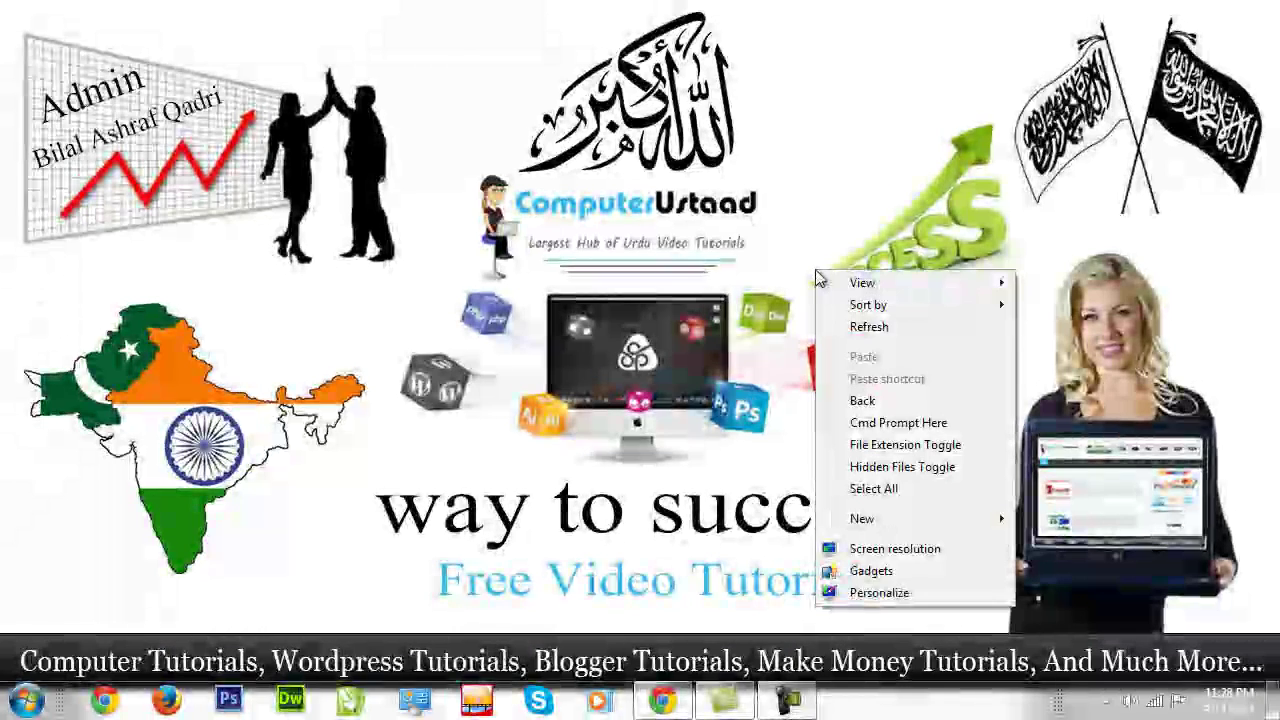
{"action": "mouse_move", "coordinate": [905, 520]}
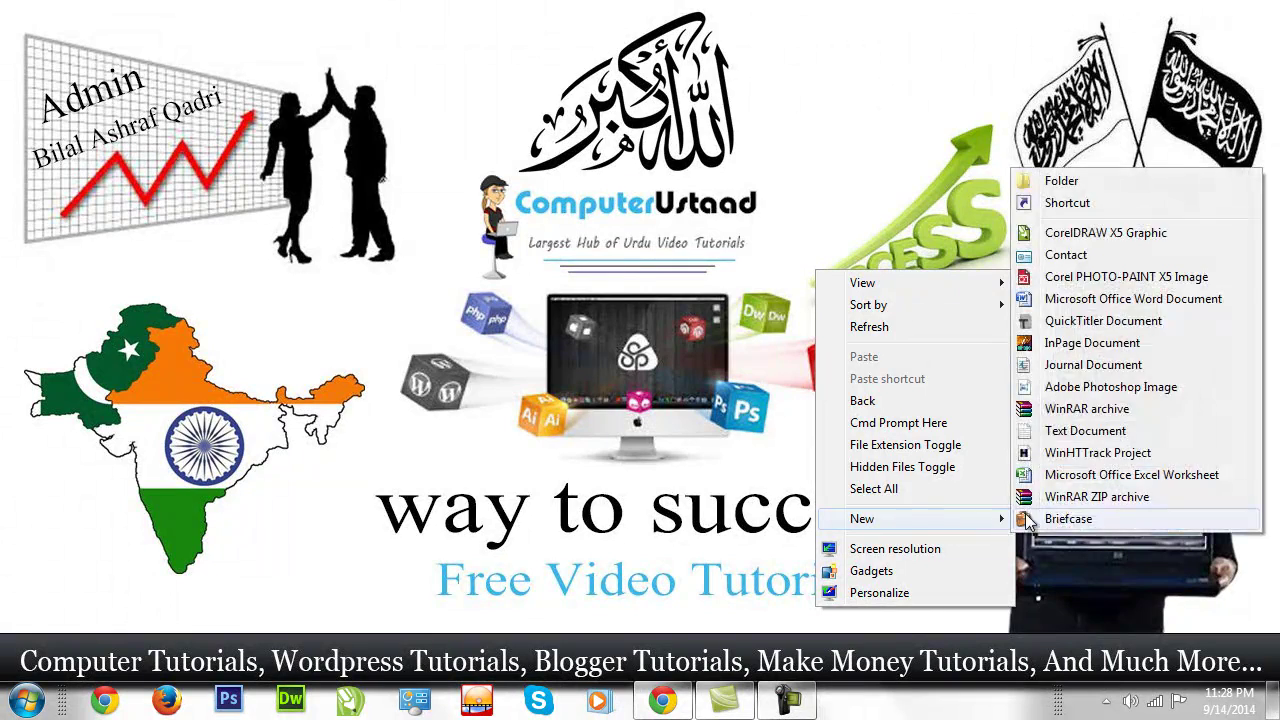
{"action": "left_click", "coordinate": [27, 700]}
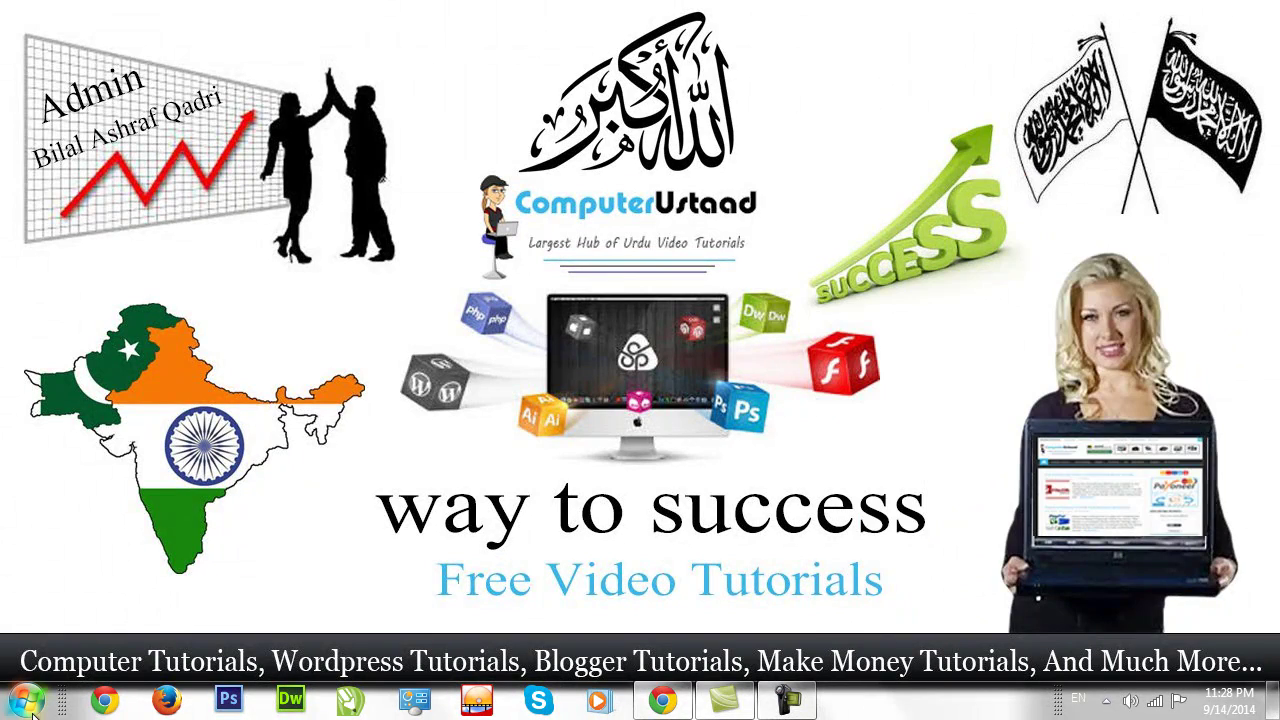
{"action": "left_click", "coordinate": [27, 700]}
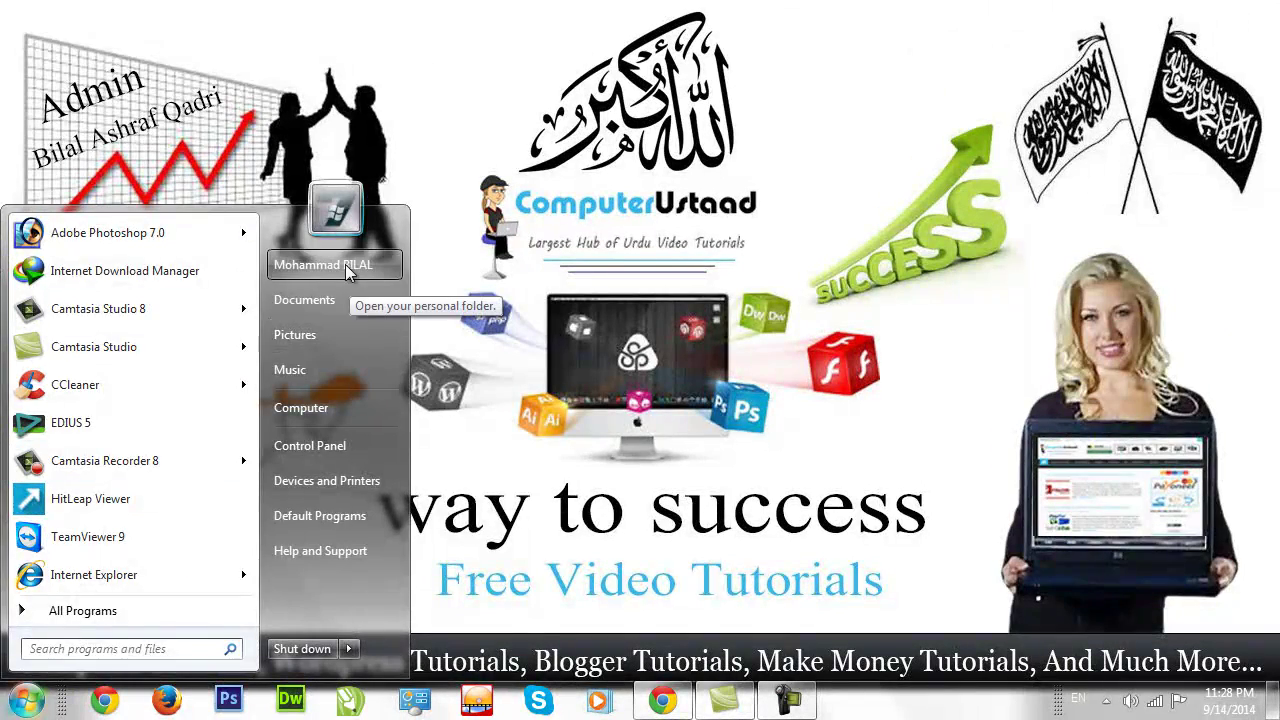
{"action": "left_click", "coordinate": [345, 265]}
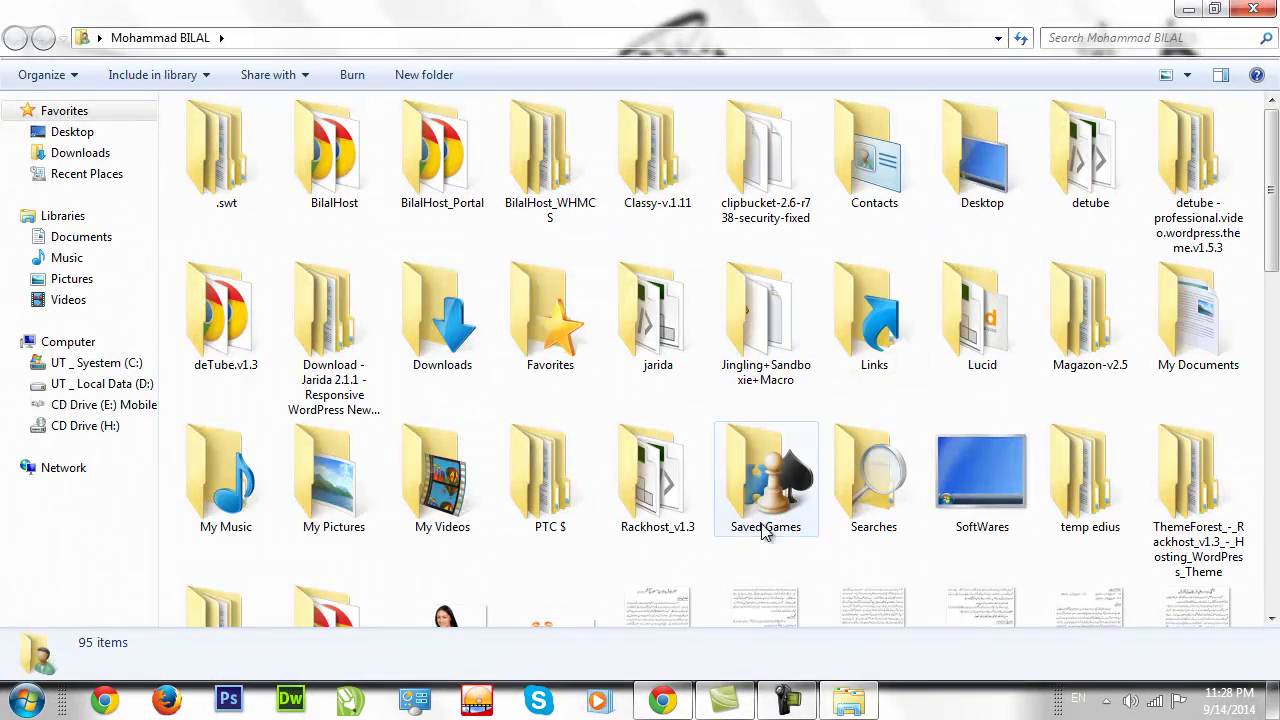
{"action": "left_click", "coordinate": [88, 158]}
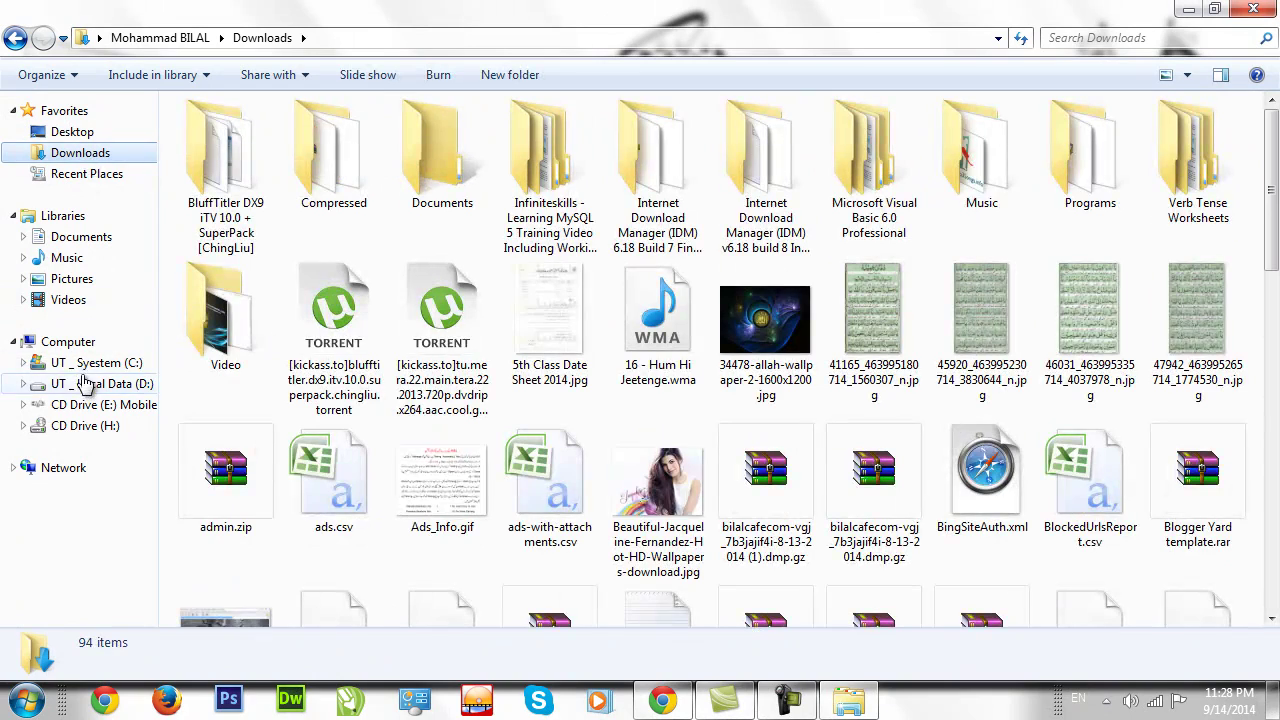
{"action": "left_click", "coordinate": [88, 386]}
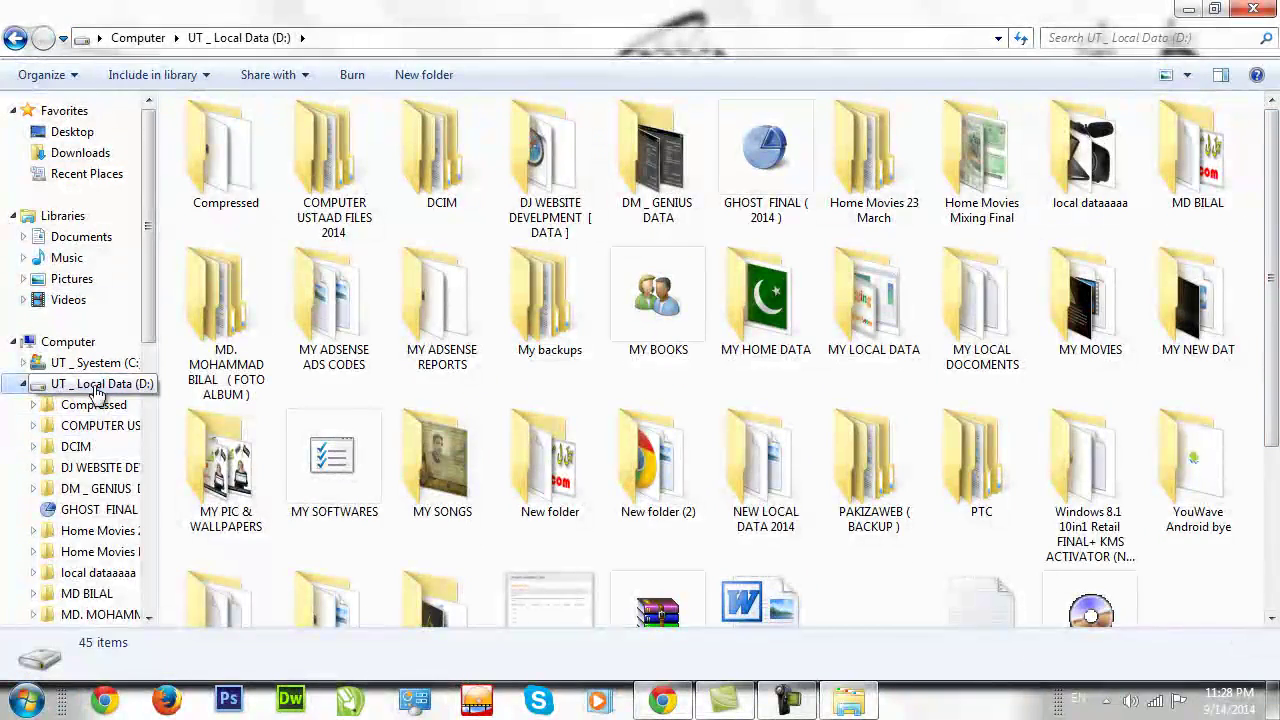
{"action": "left_click", "coordinate": [100, 364]}
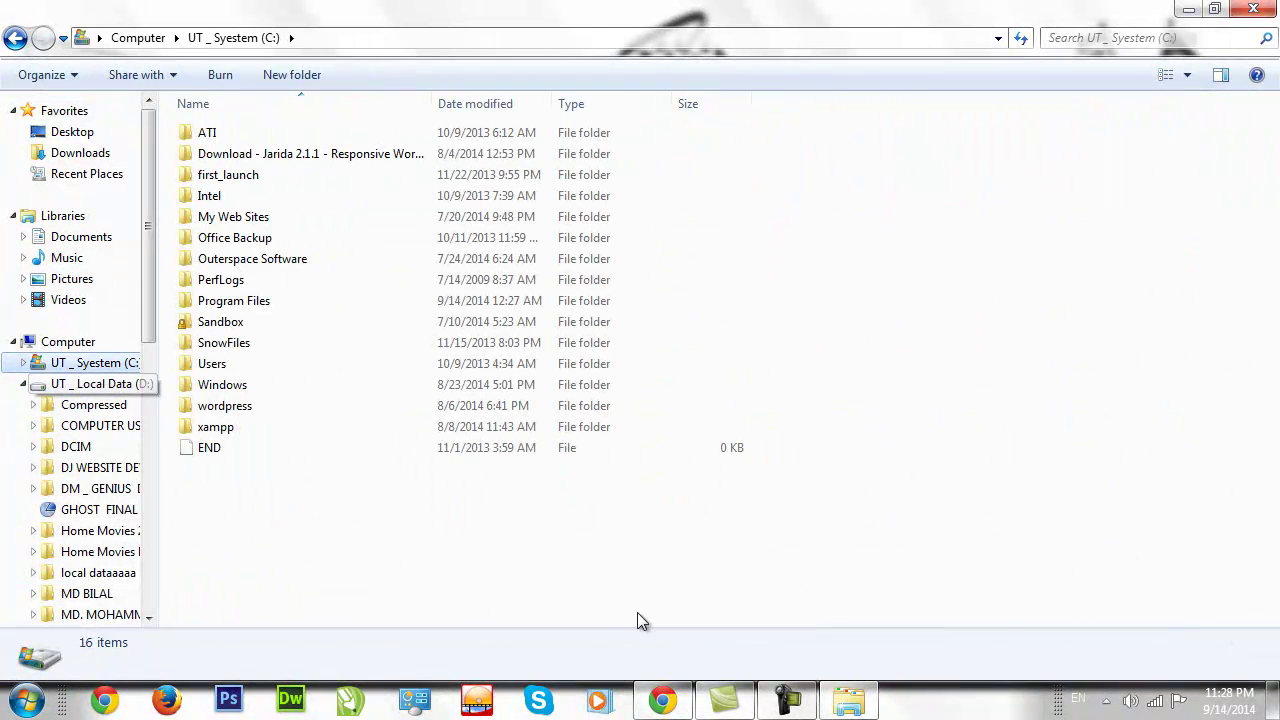
Create a new text document on C: named 'Cpanel Account Detials'.
{"action": "key", "text": "Menu"}
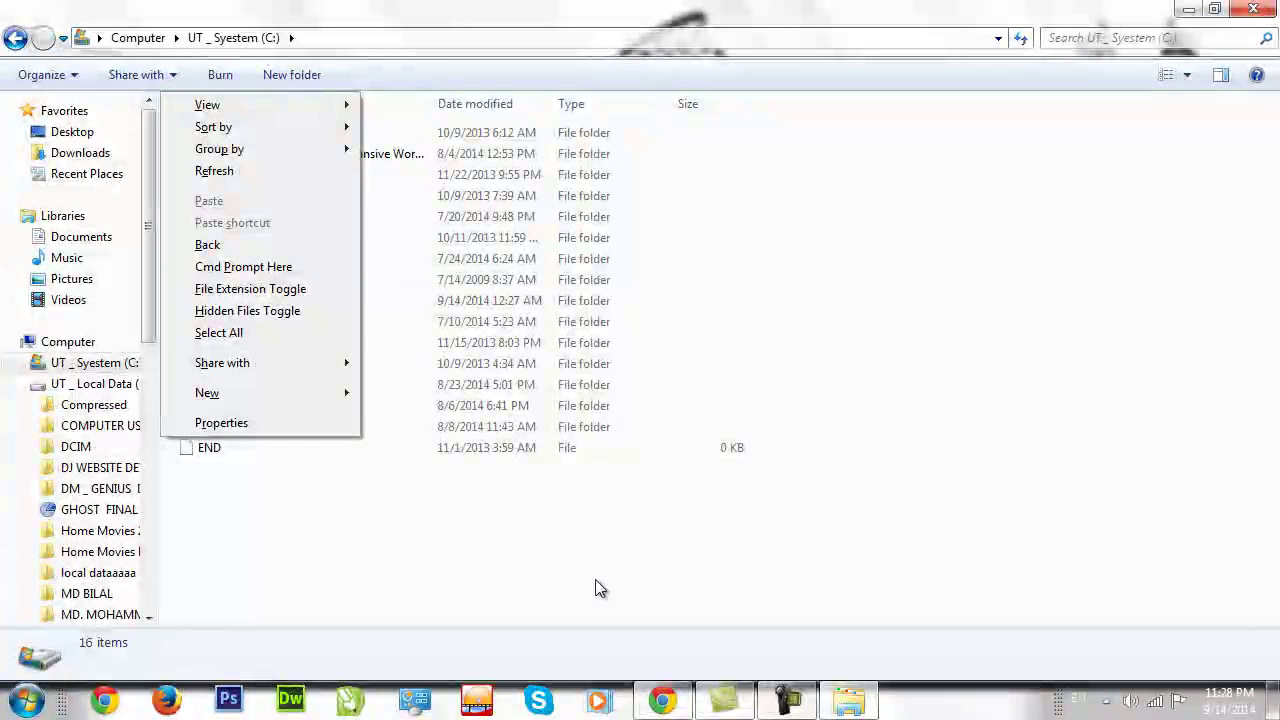
{"action": "mouse_move", "coordinate": [305, 392]}
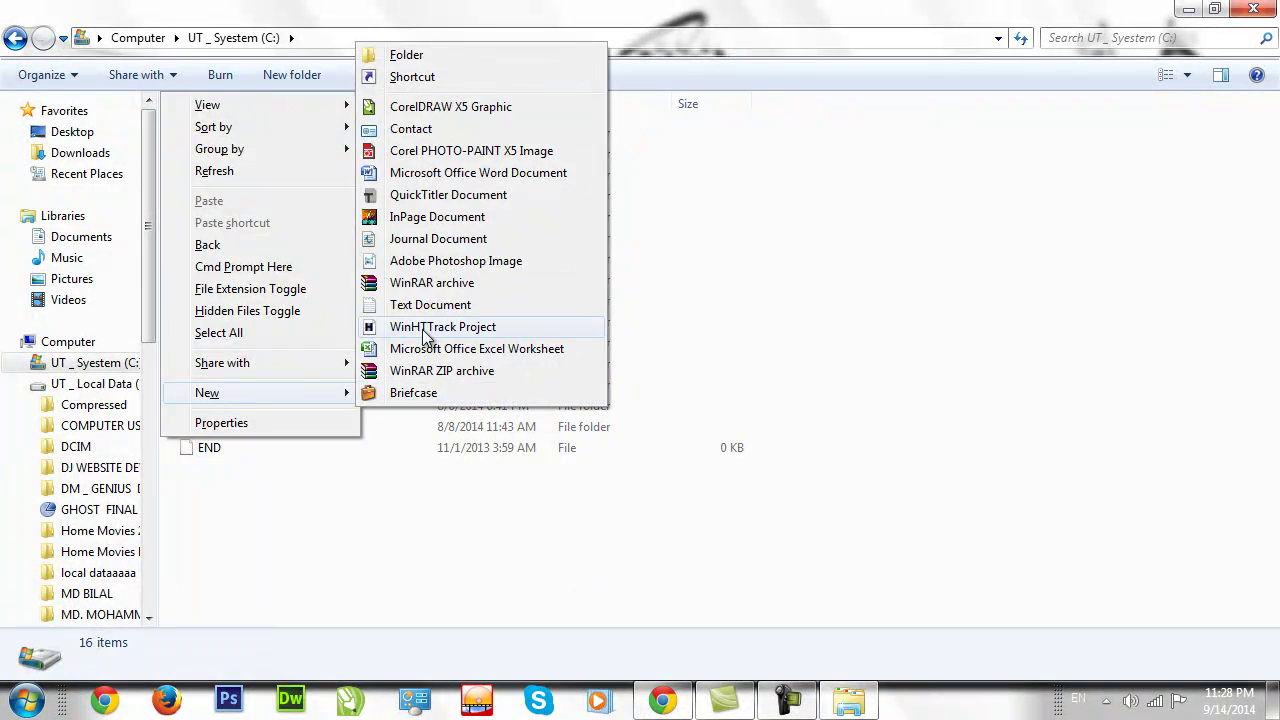
{"action": "left_click", "coordinate": [428, 304]}
{"action": "key", "text": "BackSpace"}
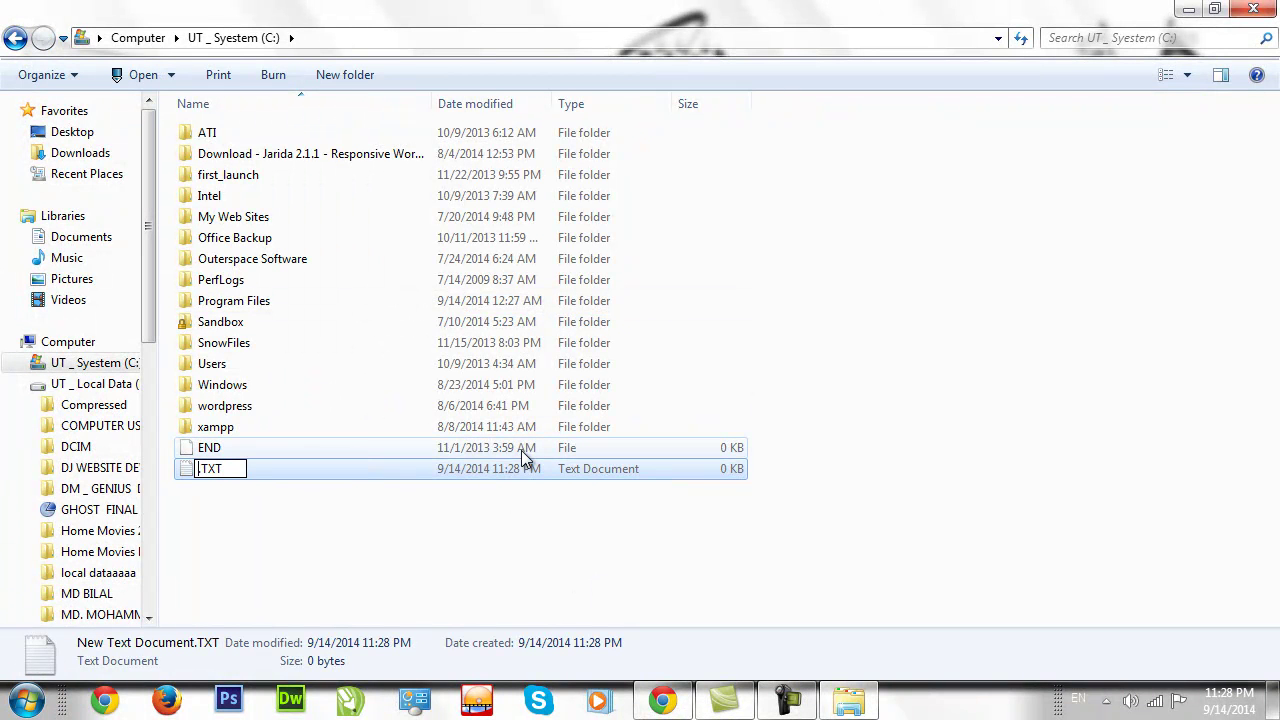
{"action": "type", "text": "Cpanel Account Detials"}
{"action": "key", "text": "Return"}
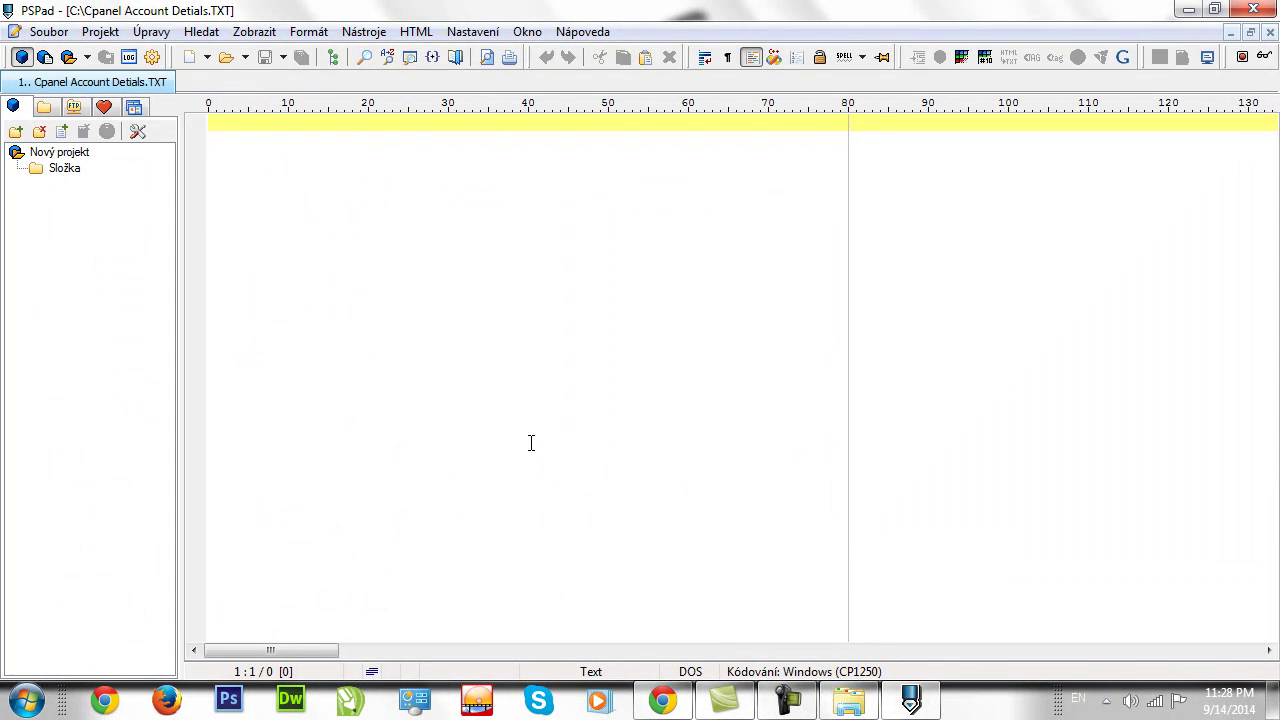
Paste the copied account details into the file in PSPad, save, and close the editor.
{"action": "key", "text": "ctrl+v"}
{"action": "key", "text": "ctrl+s"}
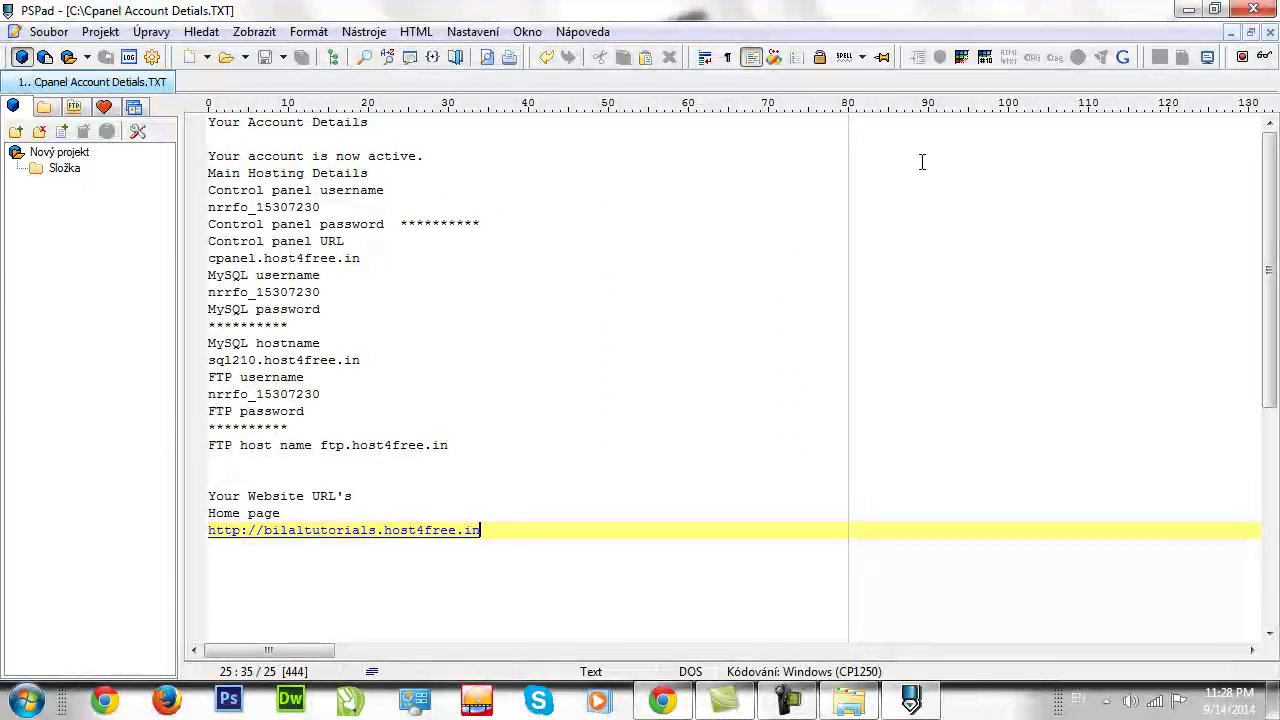
{"action": "left_click", "coordinate": [1253, 9]}
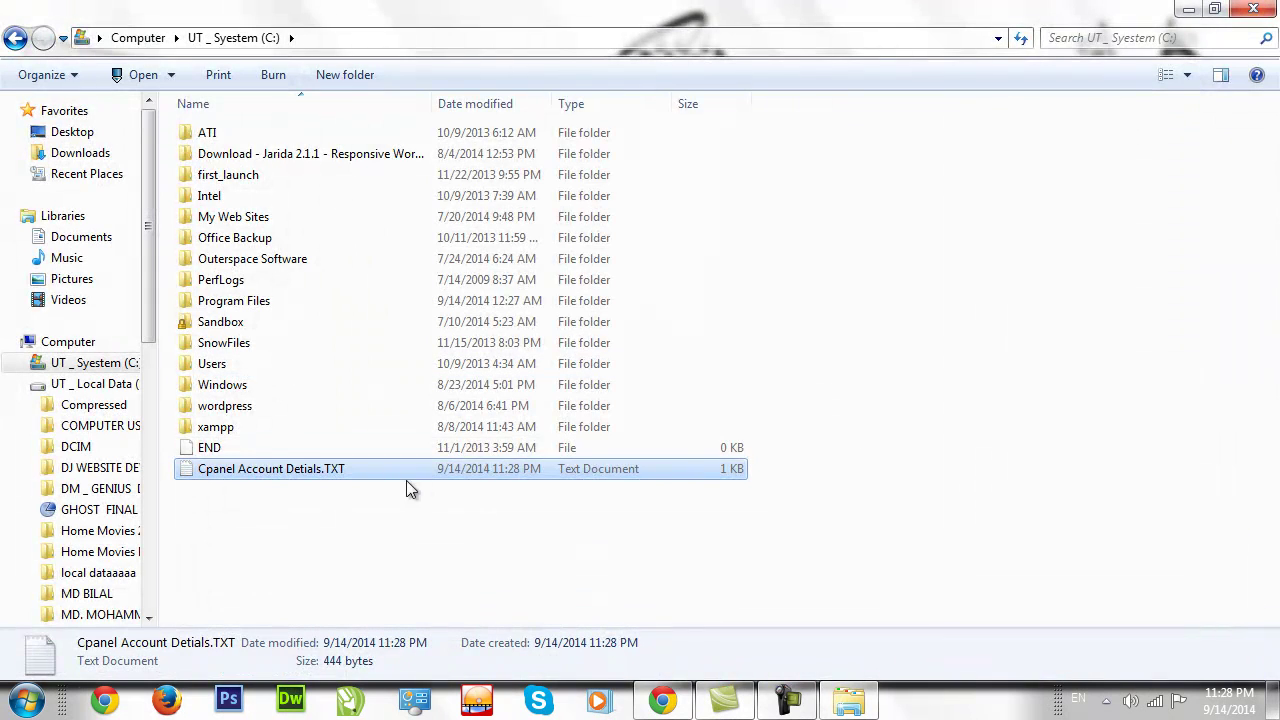
Open Cpanel Account Detials.TXT in Notepad and replace its text with the copied account details.
{"action": "right_click", "coordinate": [350, 472]}
{"action": "mouse_move", "coordinate": [392, 242]}
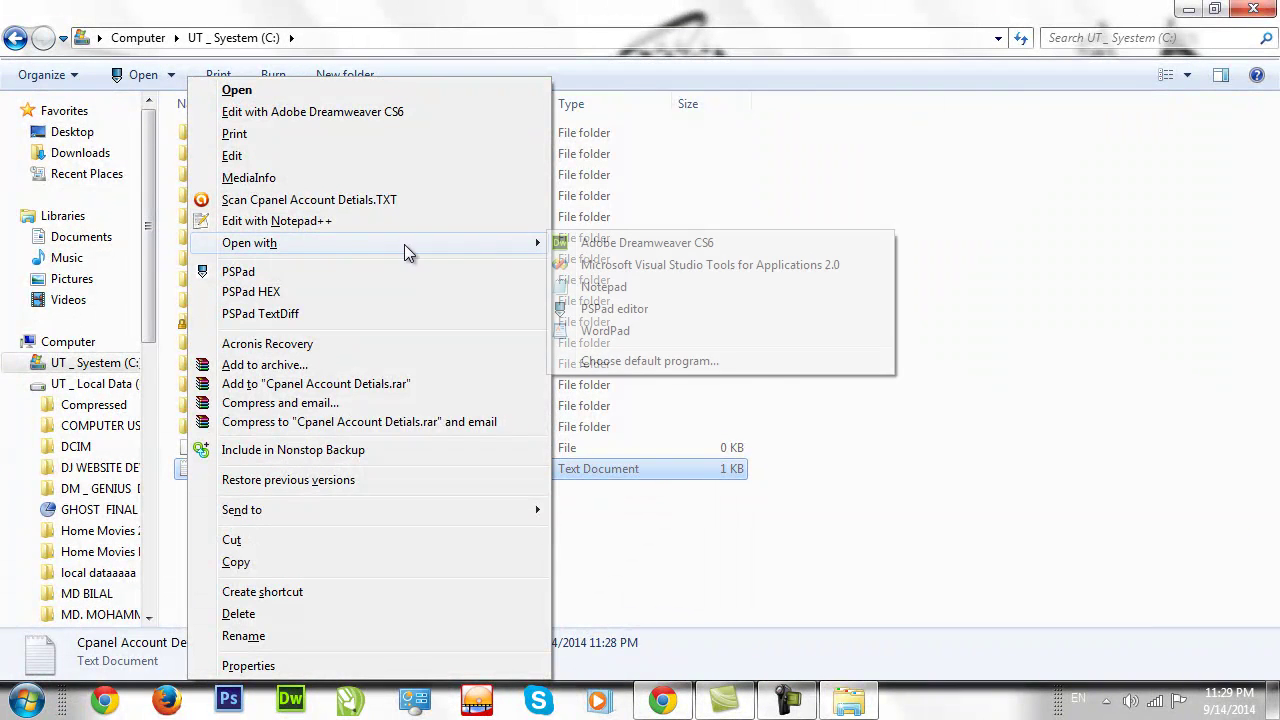
{"action": "left_click", "coordinate": [604, 287]}
{"action": "left_click_drag", "start_coordinate": [506, 566], "coordinate": [145, 150]}
{"action": "key", "text": "ctrl+x"}
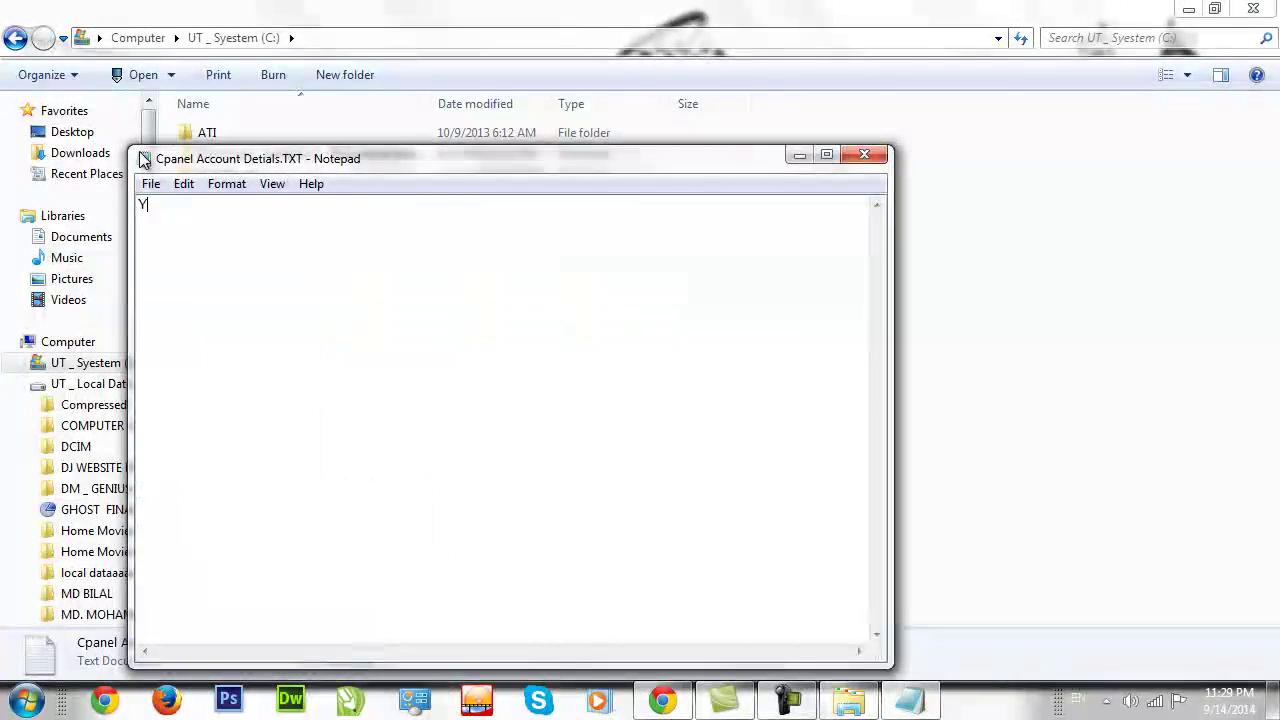
{"action": "key", "text": "ctrl+v"}
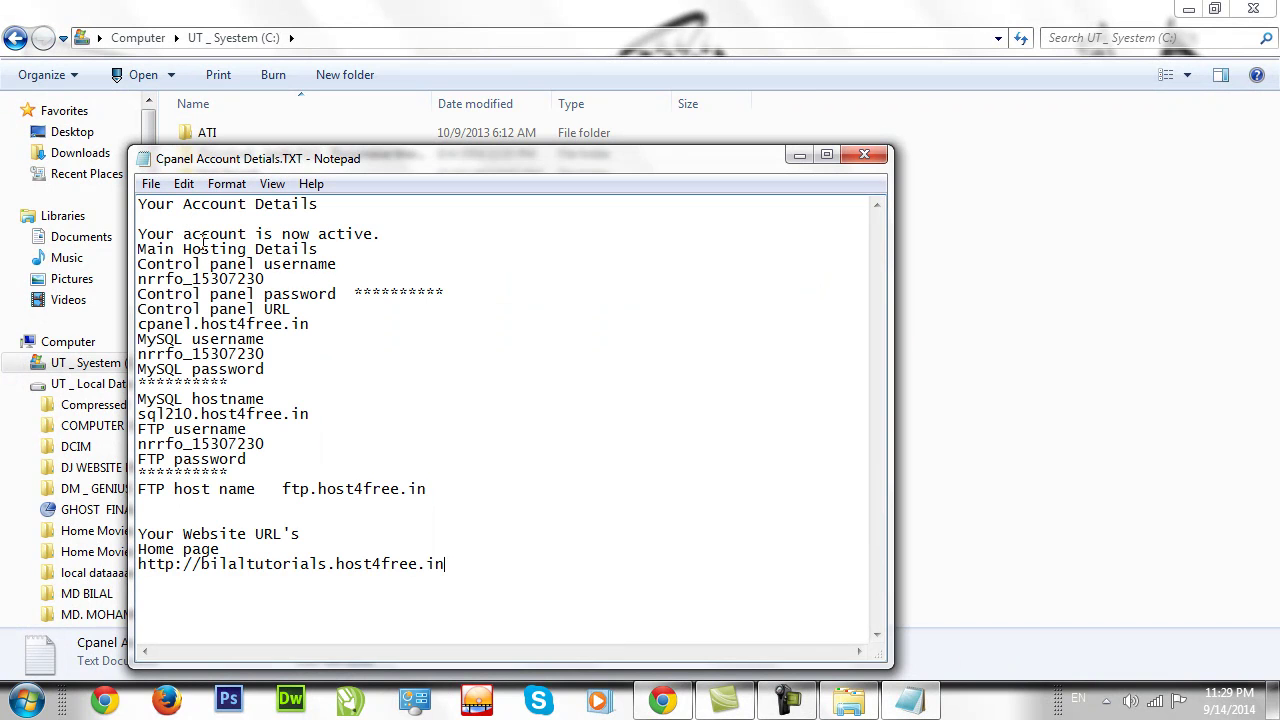
Minimize Notepad, close Explorer and restore the Chrome window.
{"action": "left_click", "coordinate": [910, 700]}
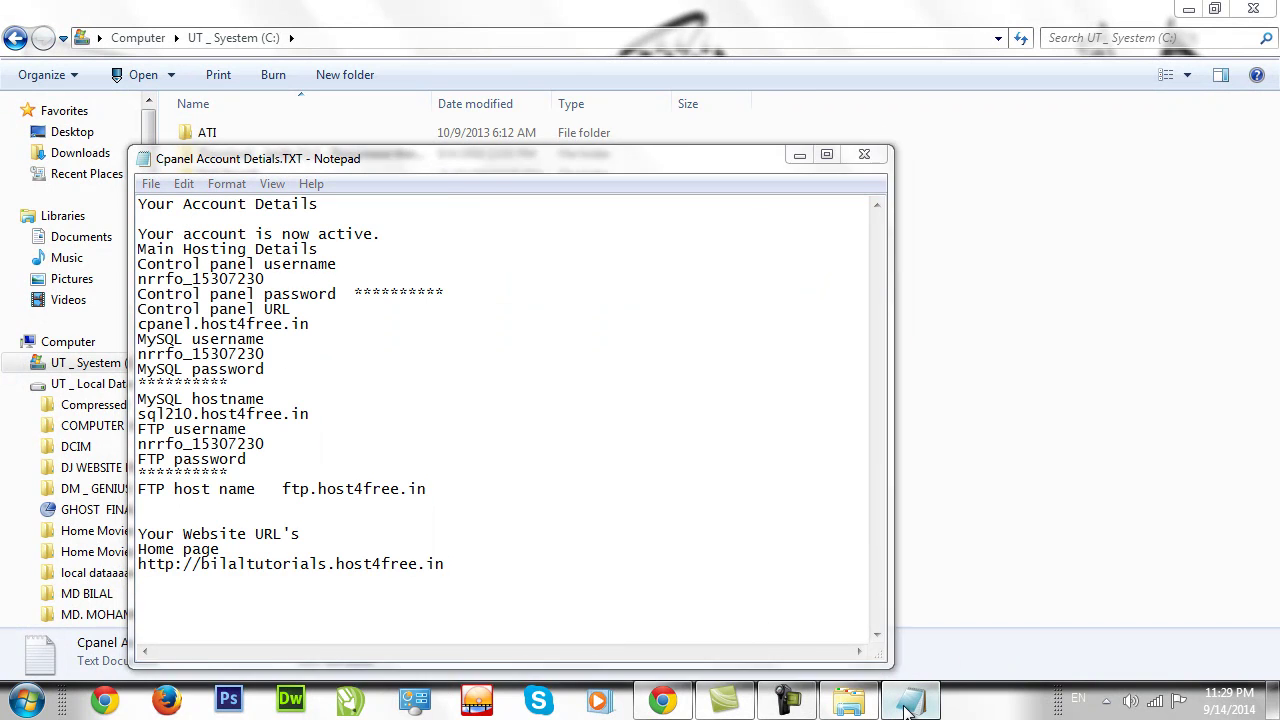
{"action": "left_click", "coordinate": [1253, 9]}
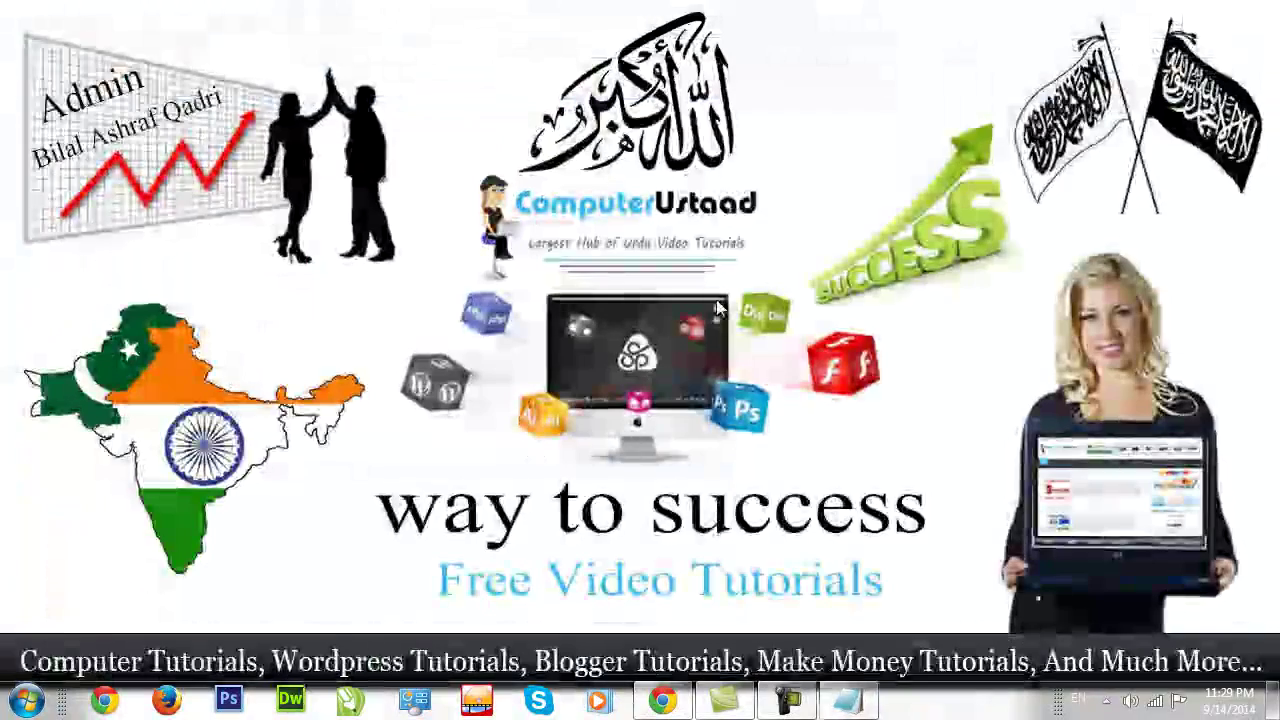
{"action": "left_click", "coordinate": [677, 703]}
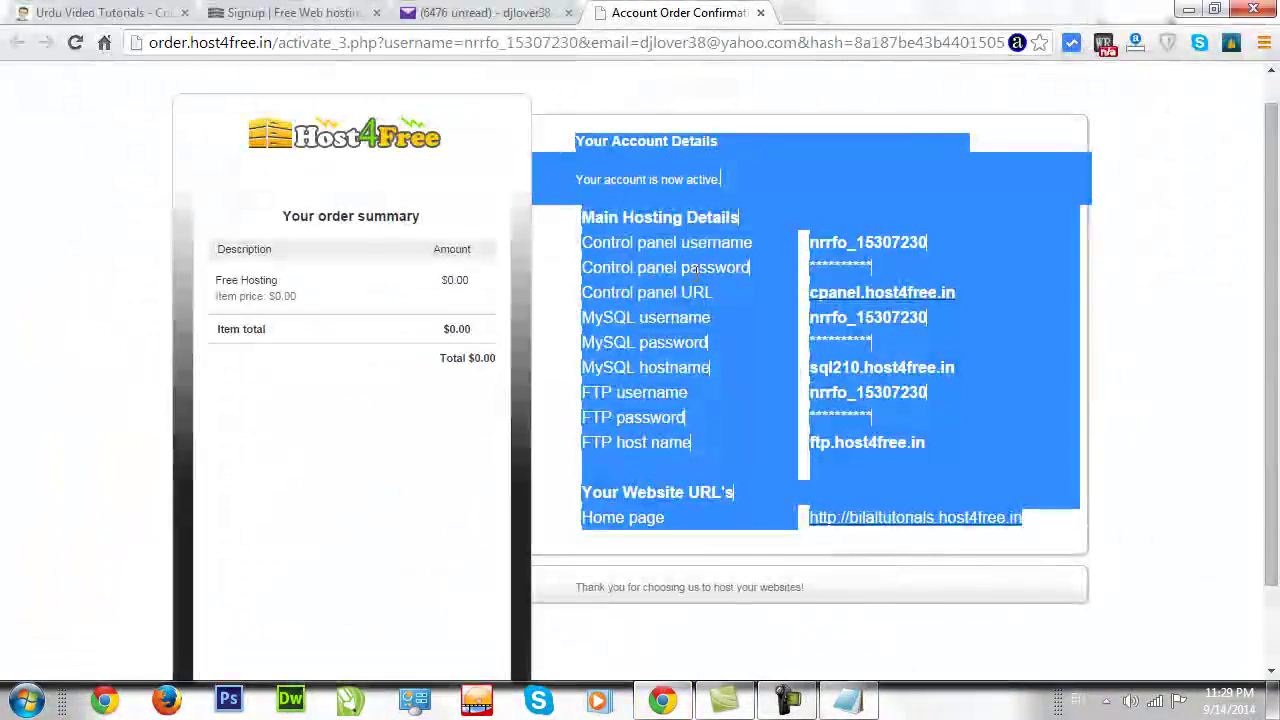
Check the activation email, then open the cpanel.host4free.in control panel login page.
{"action": "left_click", "coordinate": [1007, 326]}
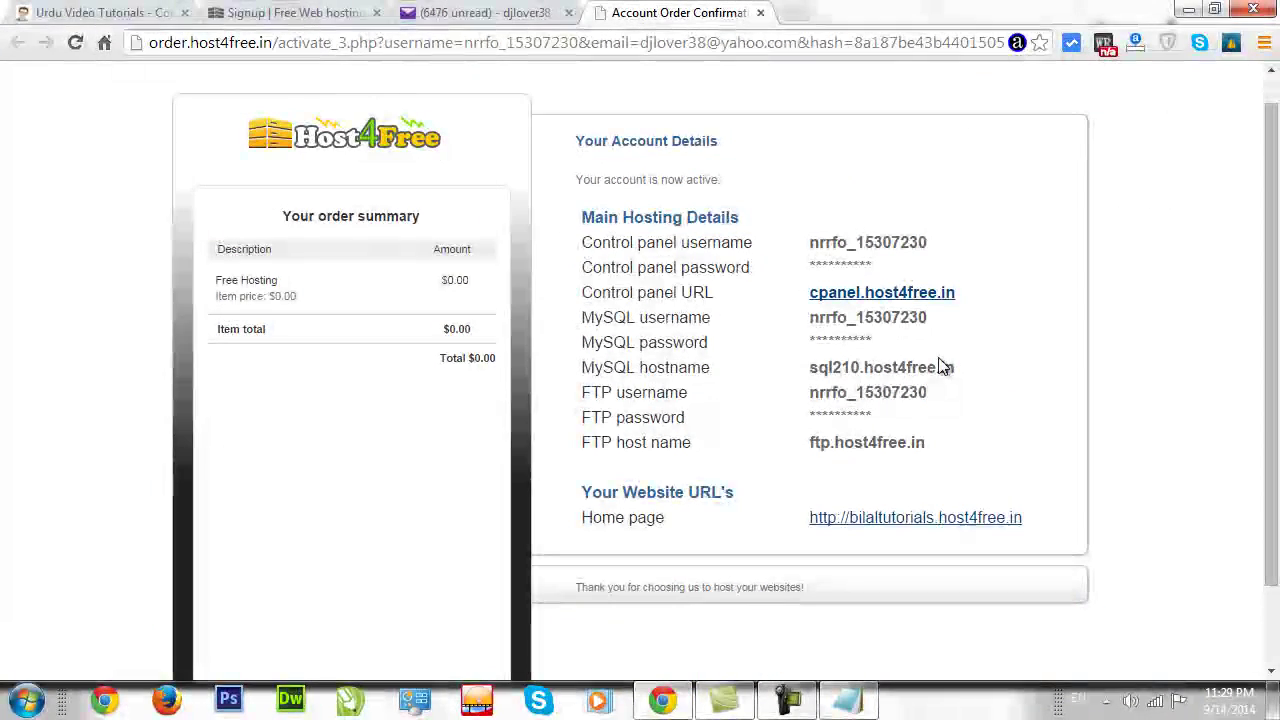
{"action": "left_click", "coordinate": [507, 16]}
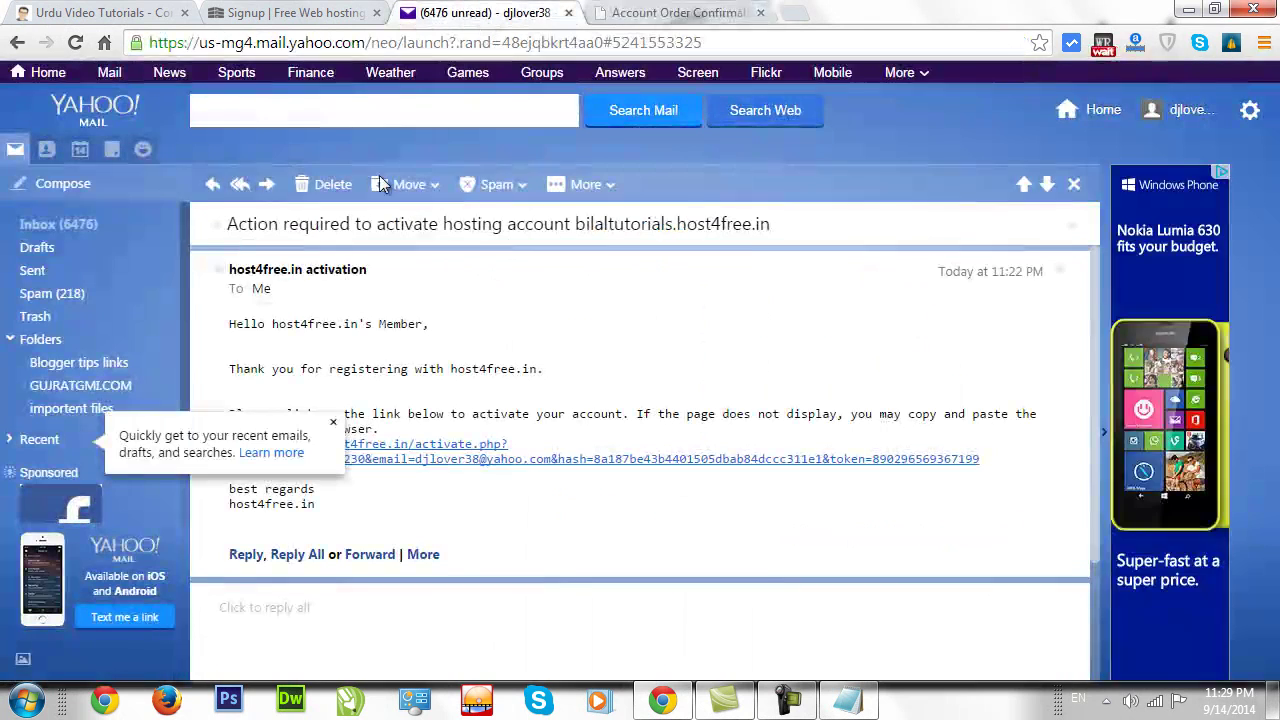
{"action": "left_click", "coordinate": [333, 423]}
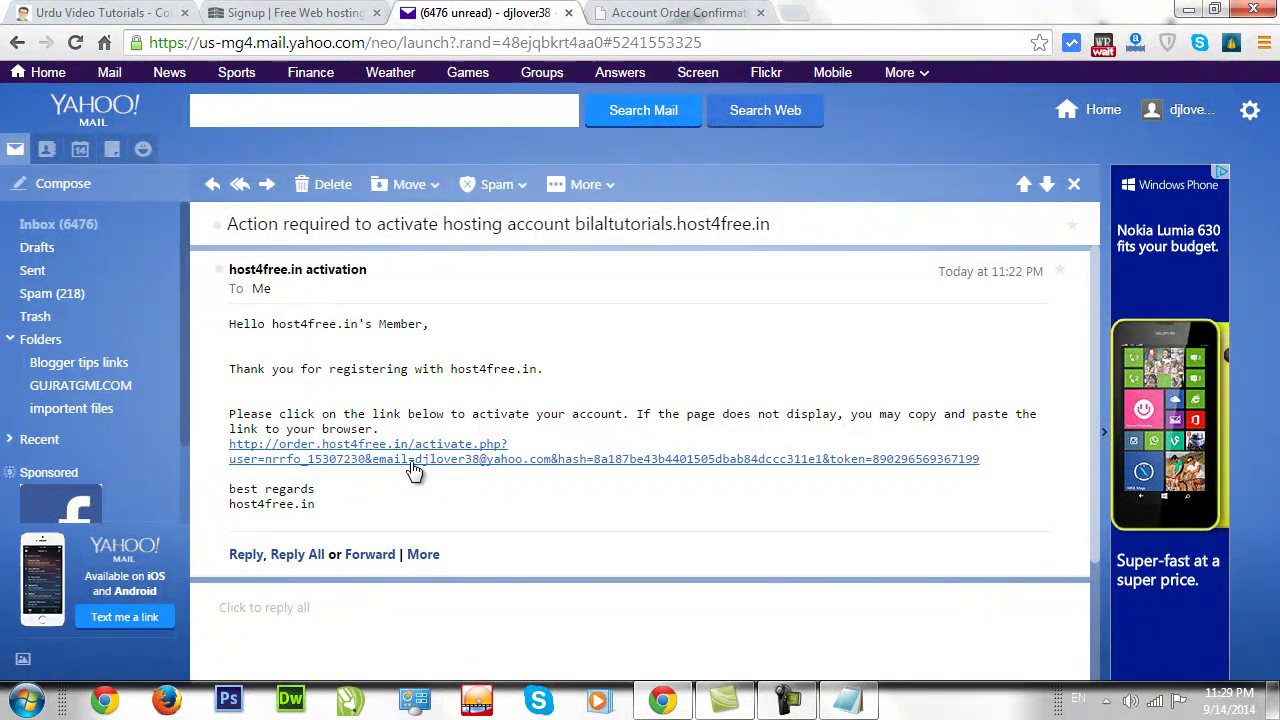
{"action": "left_click", "coordinate": [290, 12]}
{"action": "left_click", "coordinate": [582, 106]}
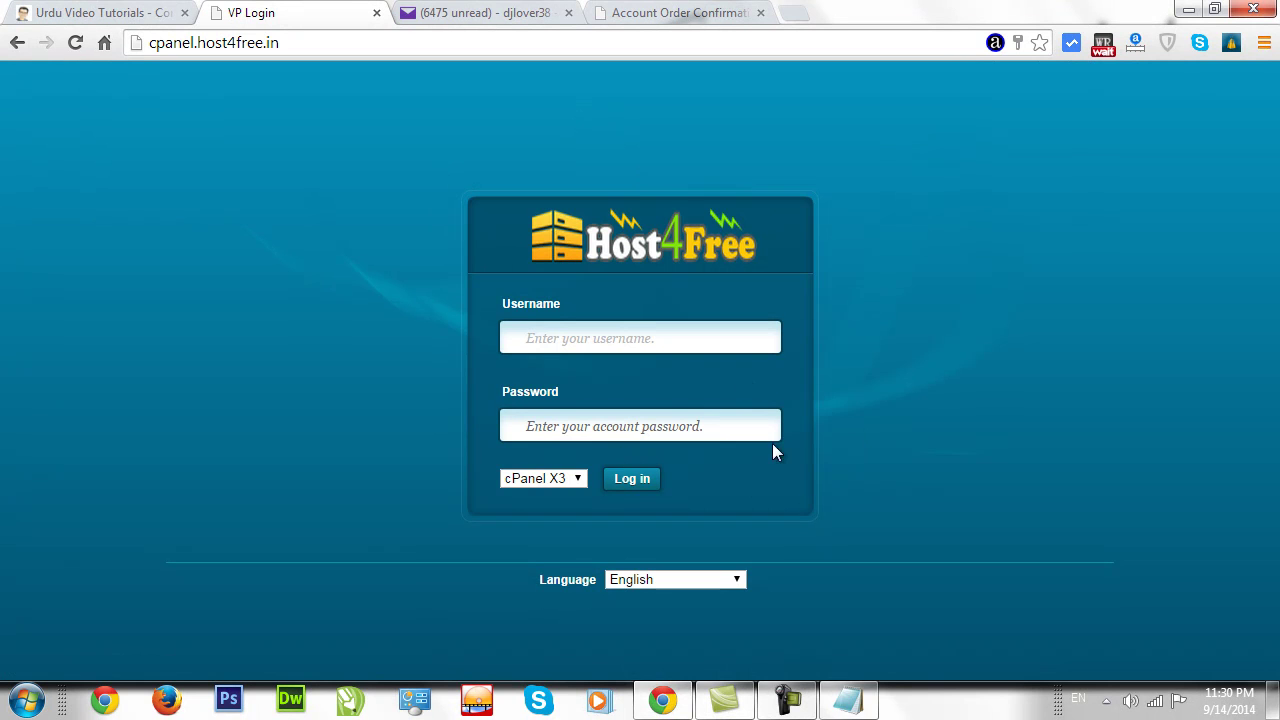
Copy the control panel username from the account details and paste it into the Username field.
{"action": "left_click", "coordinate": [848, 700]}
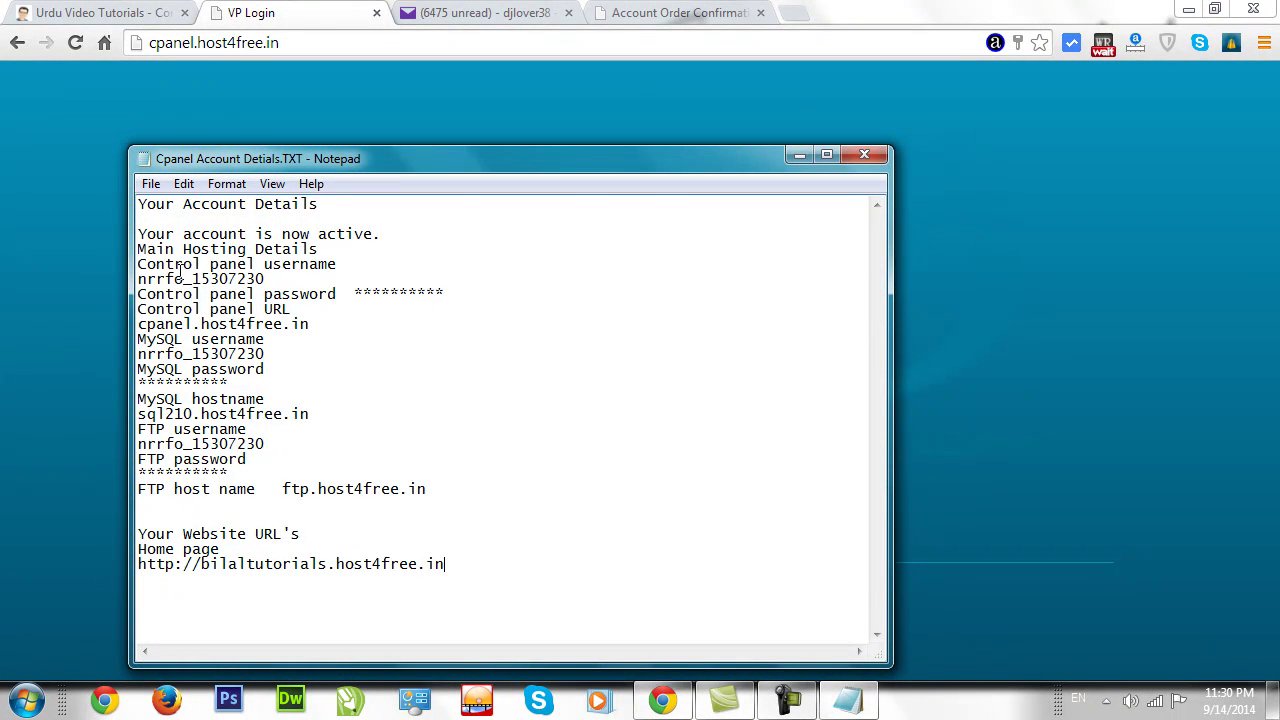
{"action": "left_click_drag", "start_coordinate": [250, 289], "coordinate": [177, 287]}
{"action": "left_click", "coordinate": [733, 10]}
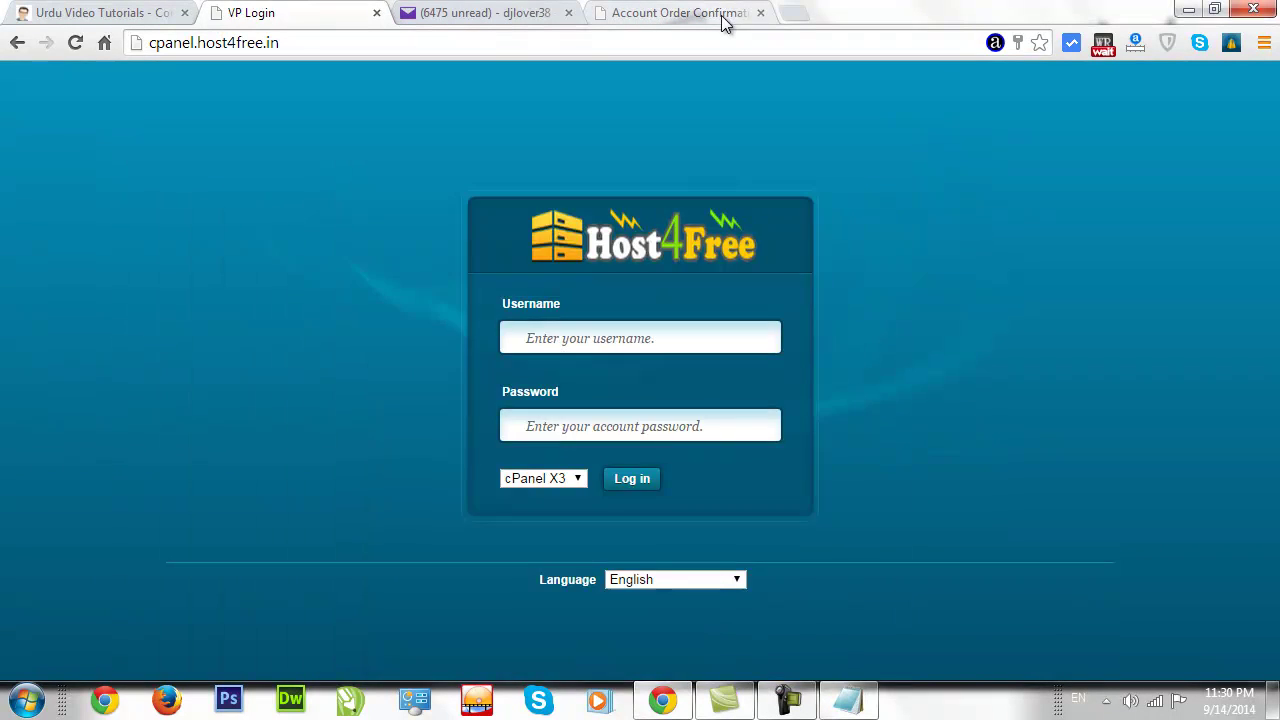
{"action": "left_click_drag", "start_coordinate": [938, 243], "coordinate": [816, 243]}
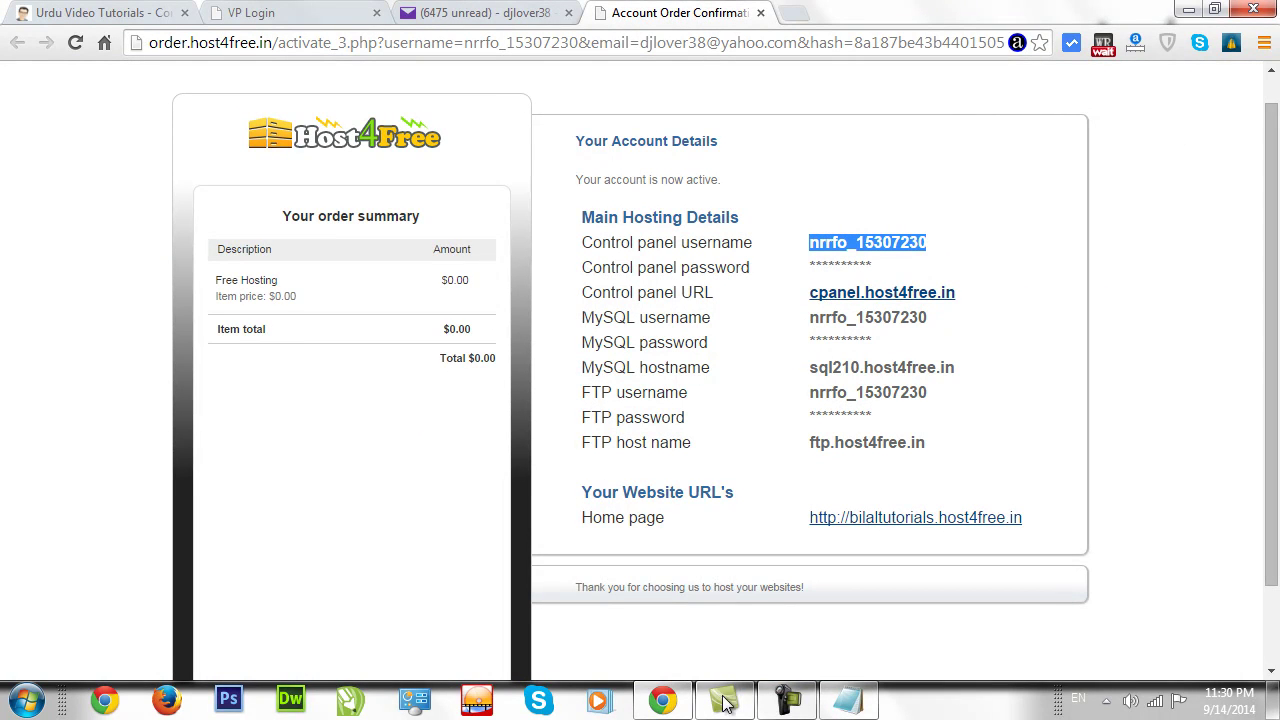
{"action": "left_click", "coordinate": [662, 700]}
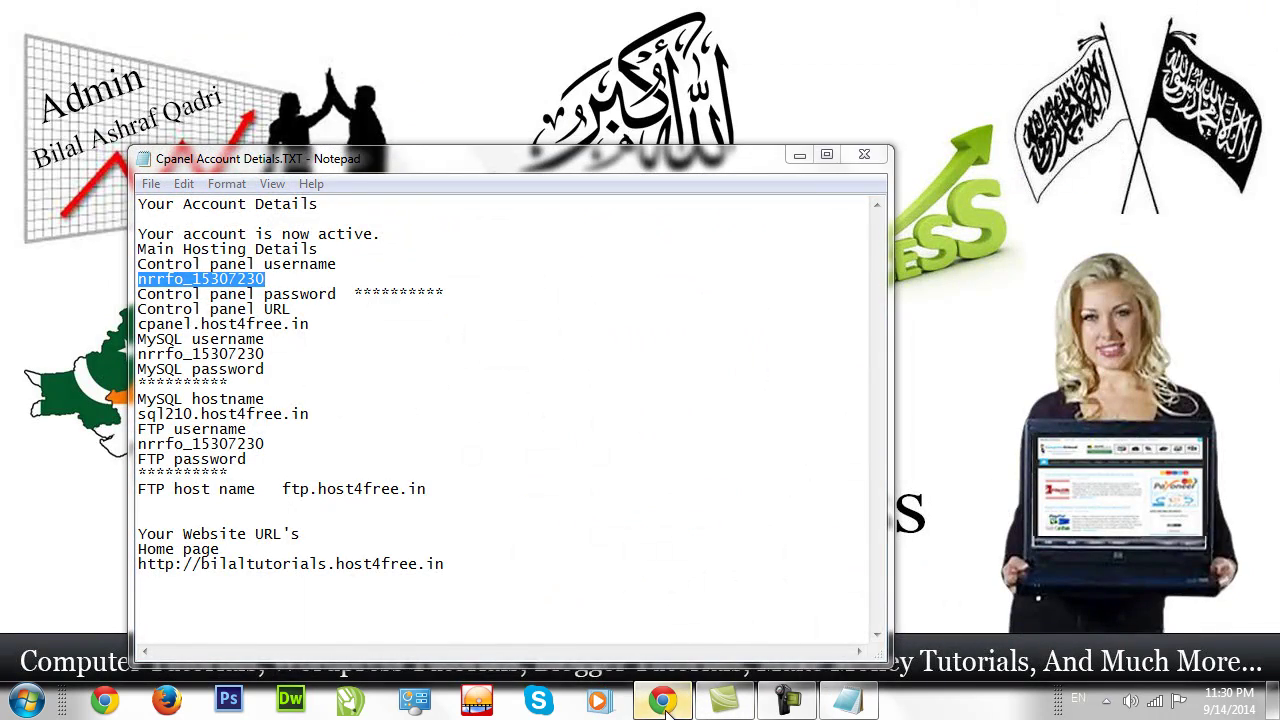
{"action": "left_click", "coordinate": [662, 700]}
{"action": "left_click", "coordinate": [305, 13]}
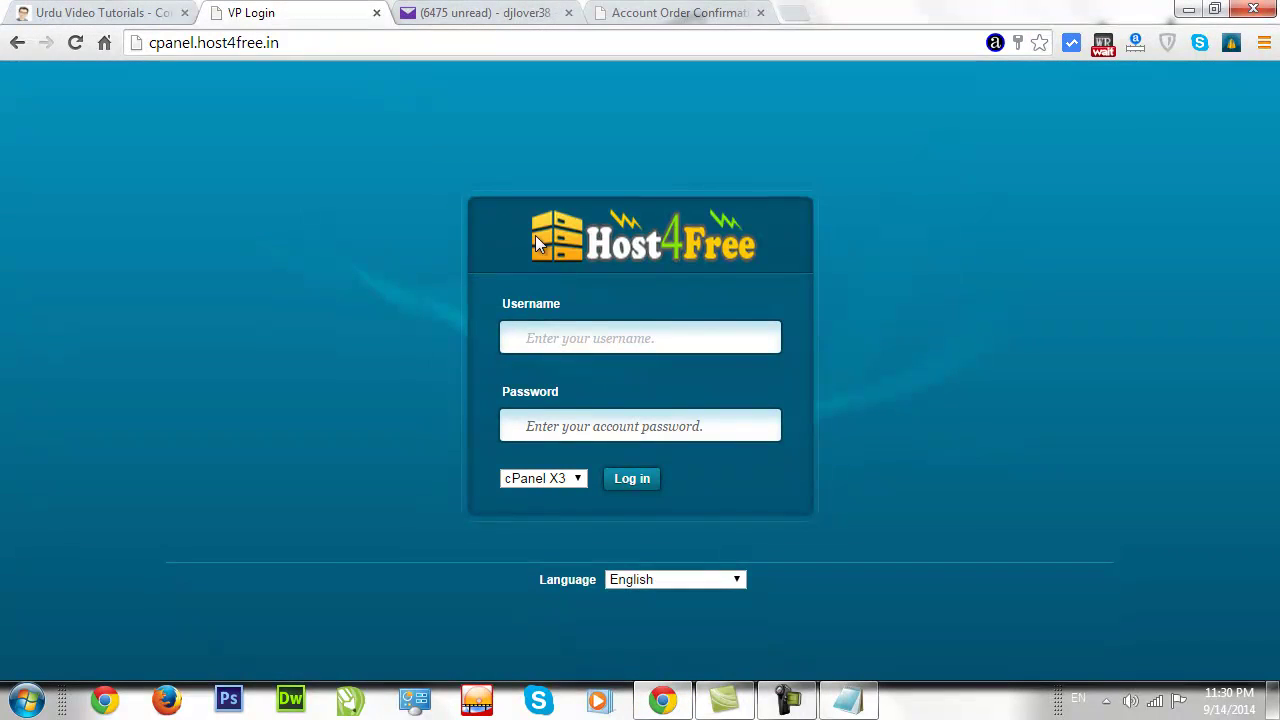
{"action": "left_click", "coordinate": [568, 337]}
{"action": "key", "text": "ctrl+v"}
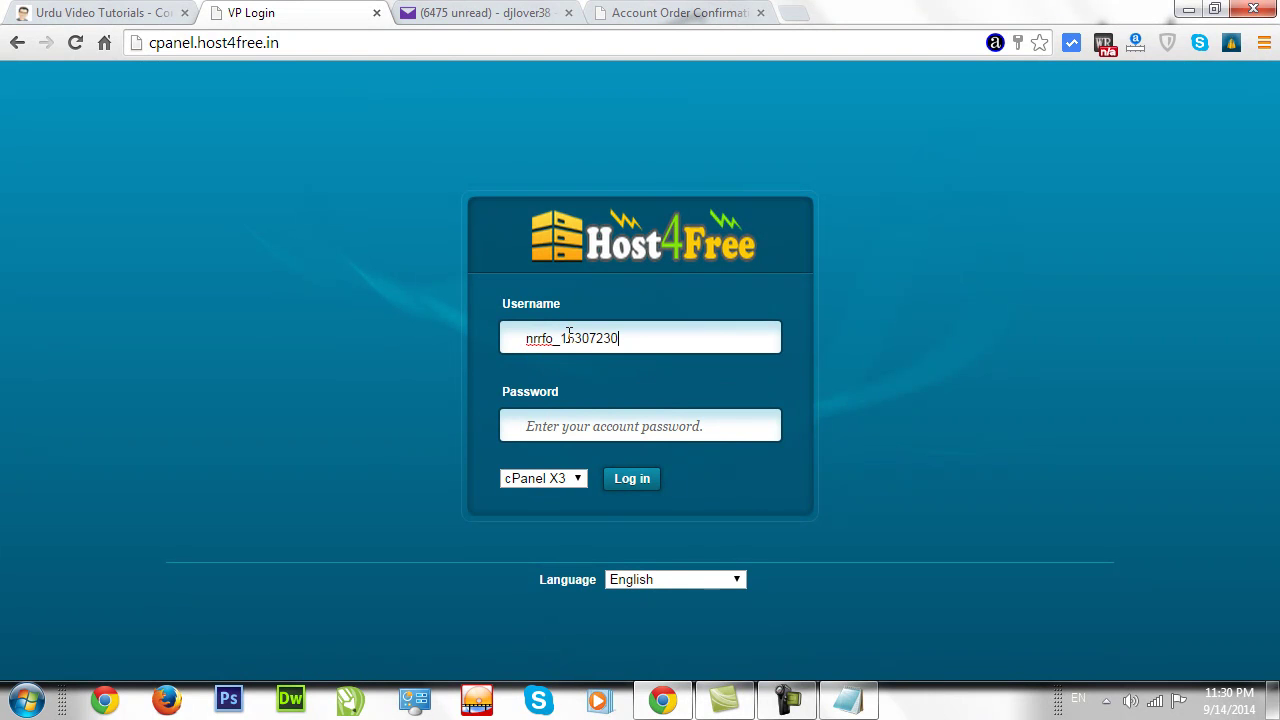
Enter the control panel password and submit the login form.
{"action": "left_click", "coordinate": [847, 700]}
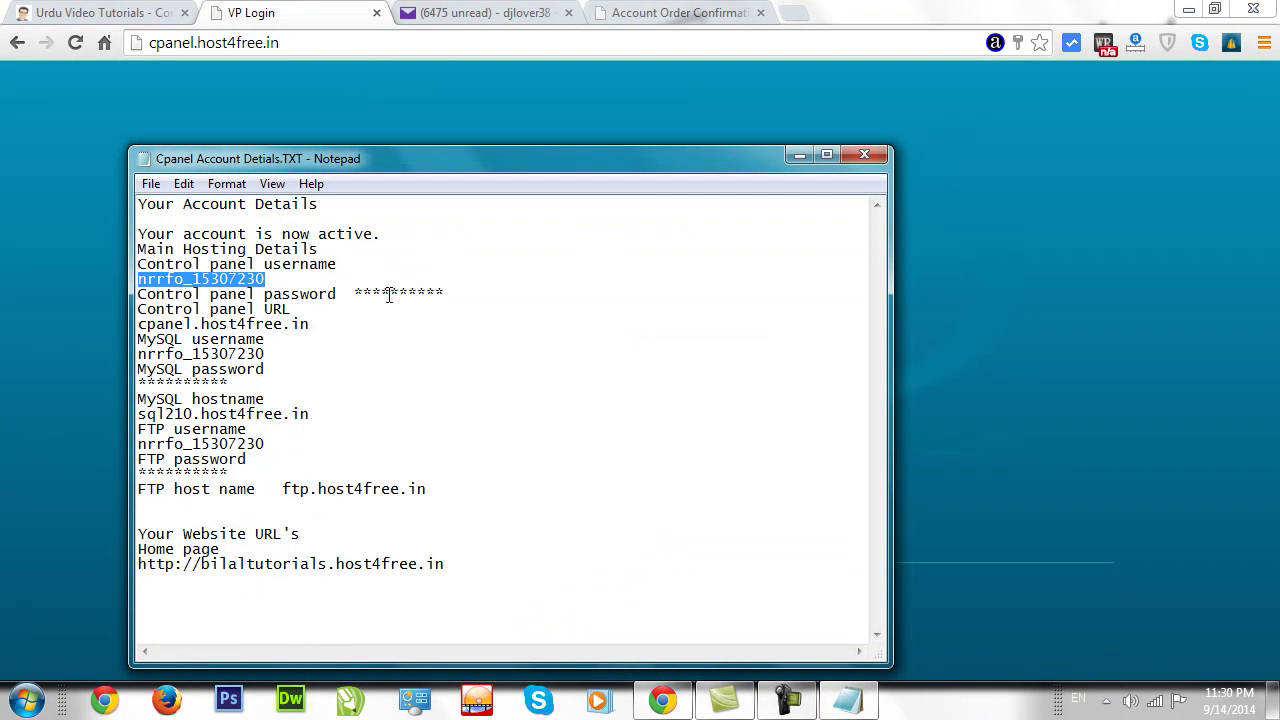
{"action": "left_click", "coordinate": [993, 325]}
{"action": "left_click", "coordinate": [638, 428]}
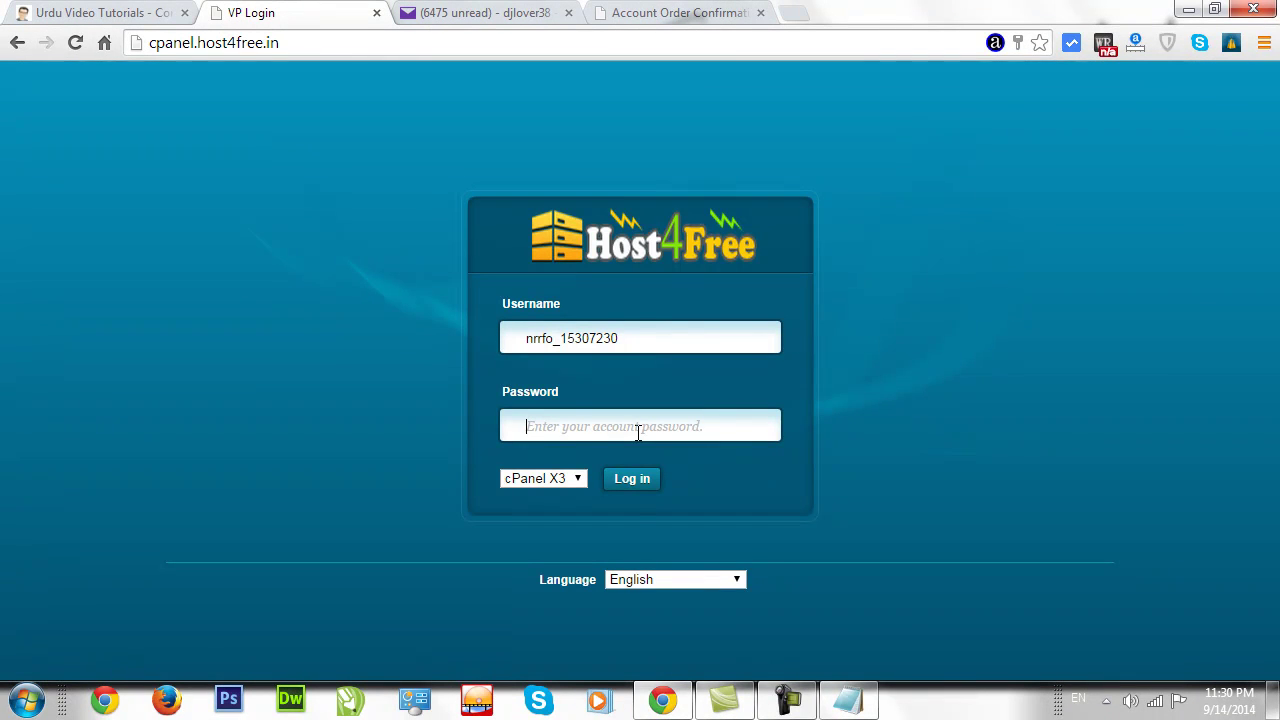
{"action": "type", "text": "••"}
{"action": "key", "text": "Return"}
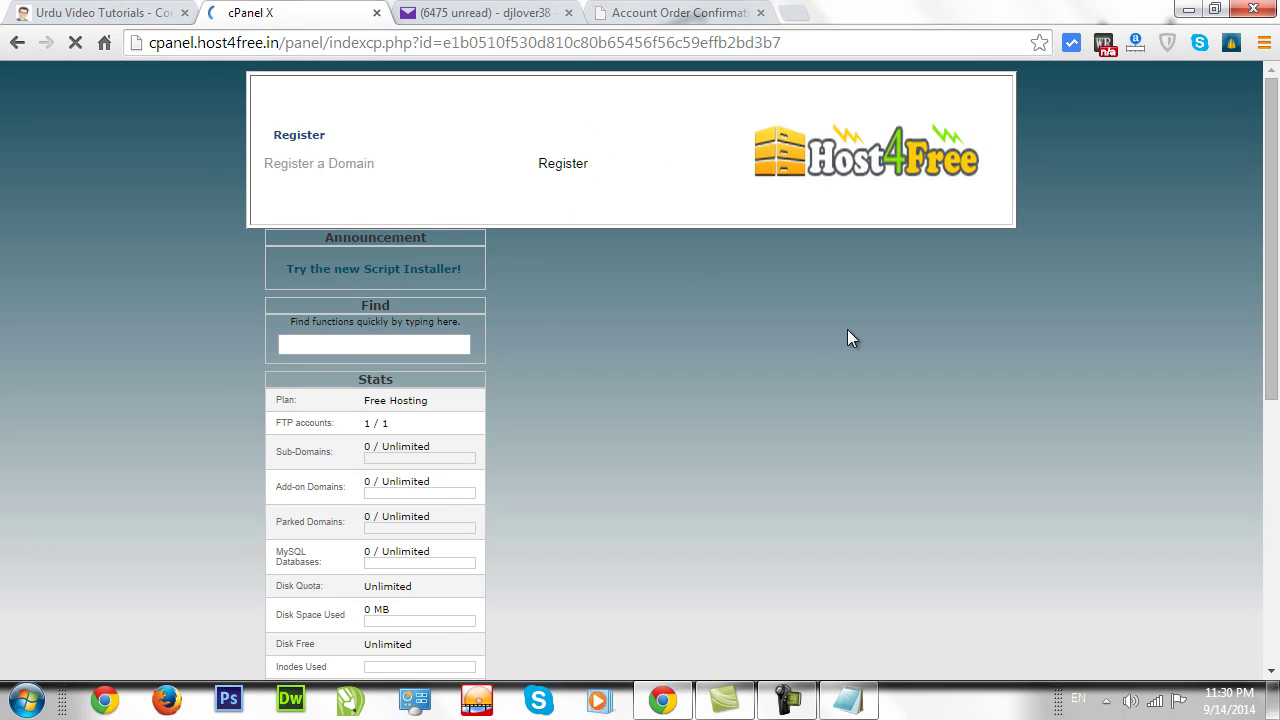
Decline saving the password, tick Don't show this again, and choose 'No, I'm fine. Thanks!'.
{"action": "left_click", "coordinate": [680, 13]}
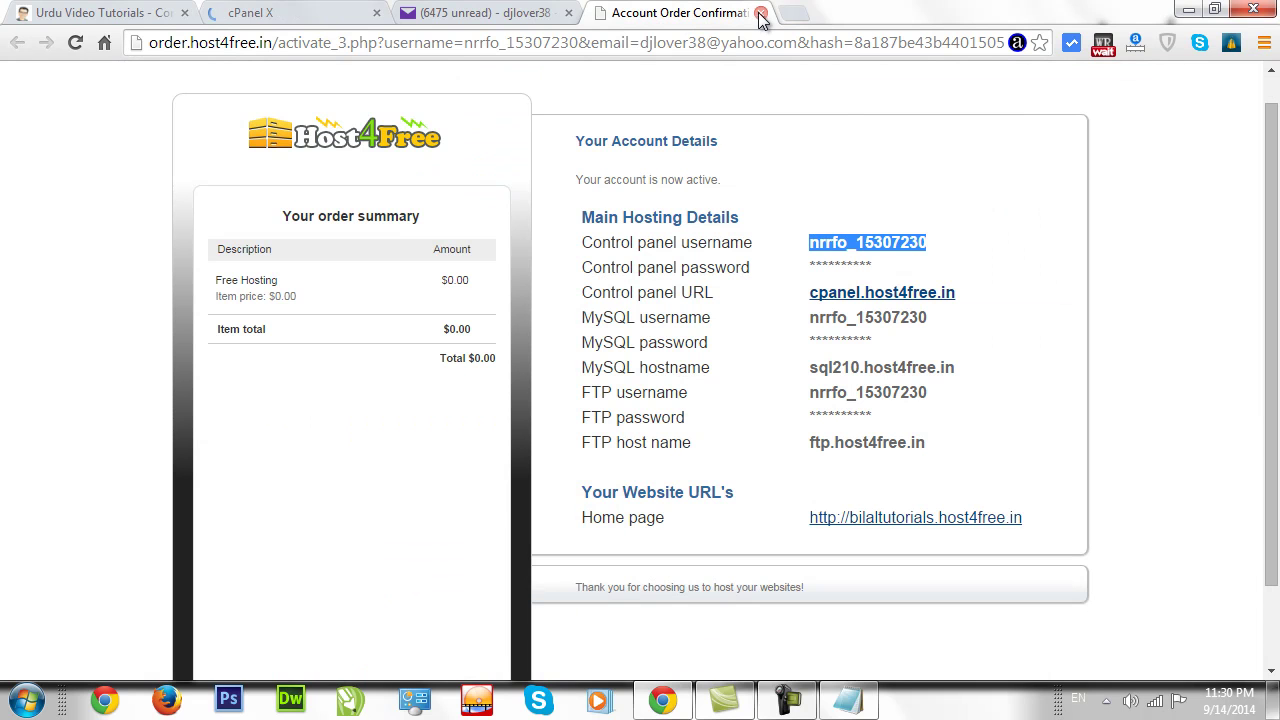
{"action": "left_click", "coordinate": [912, 177]}
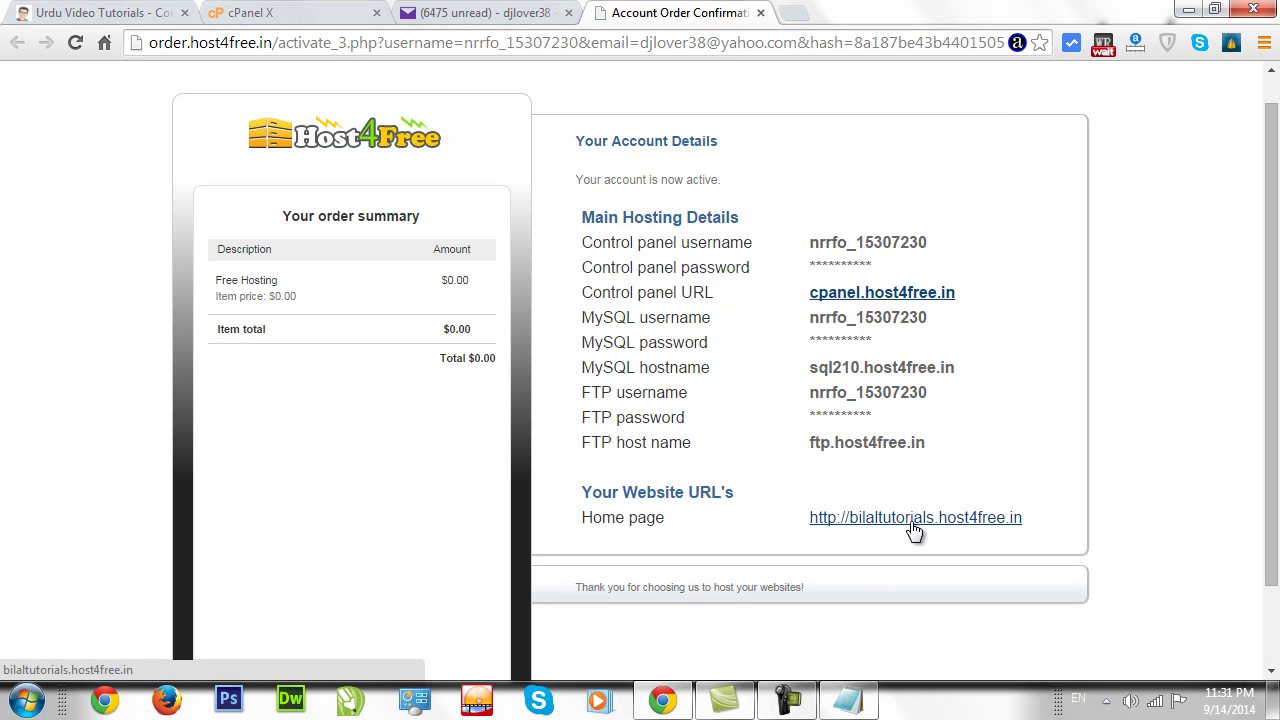
{"action": "left_click", "coordinate": [518, 16]}
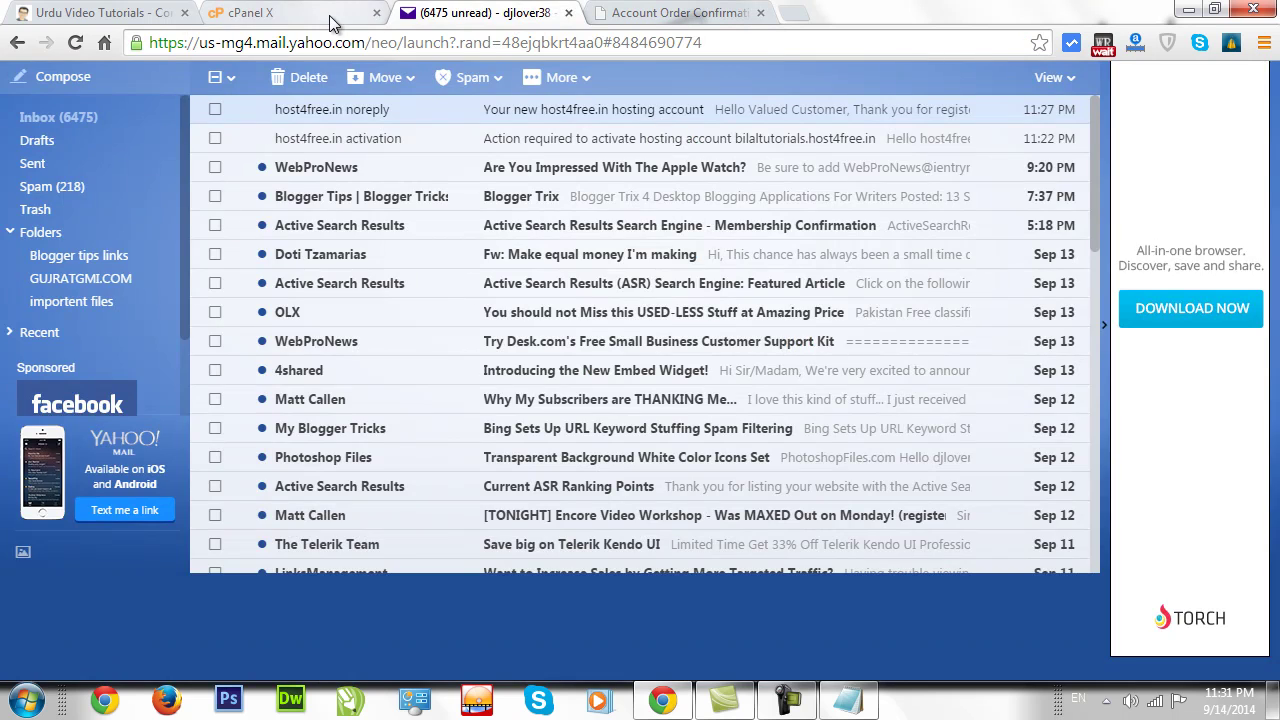
{"action": "left_click", "coordinate": [336, 22]}
{"action": "left_click", "coordinate": [868, 163]}
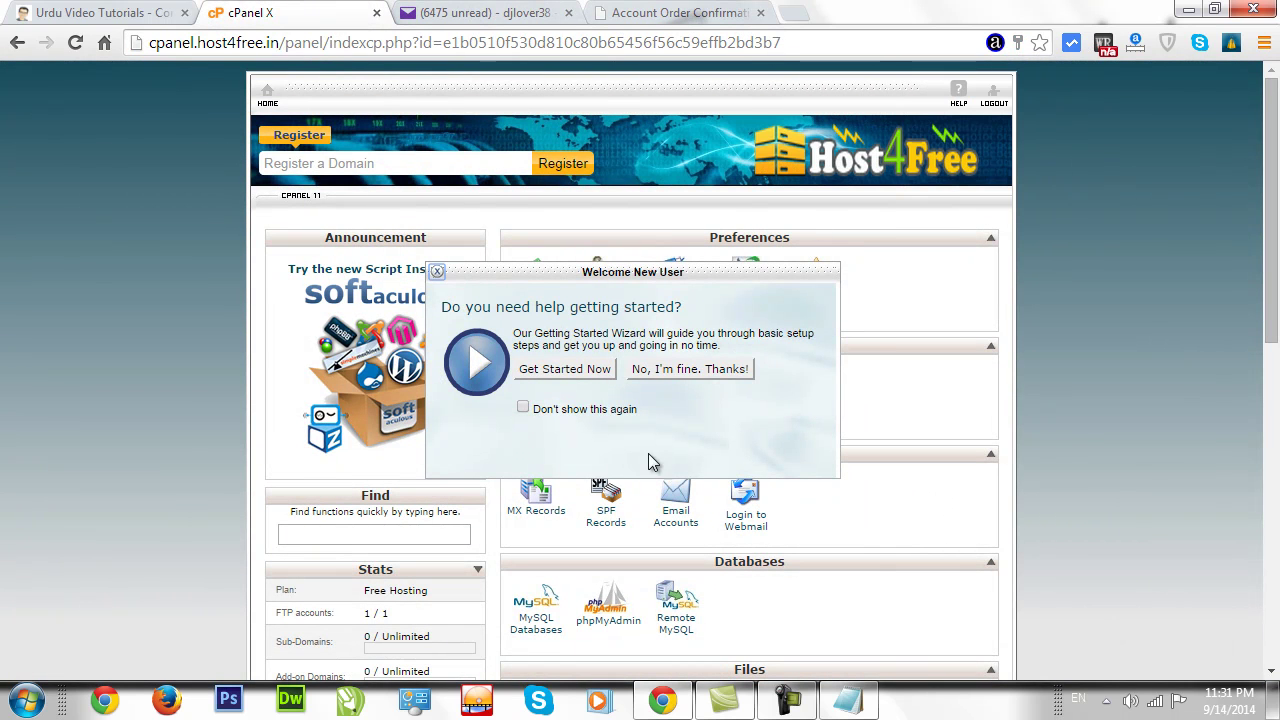
{"action": "left_click", "coordinate": [575, 410]}
{"action": "left_click", "coordinate": [686, 368]}
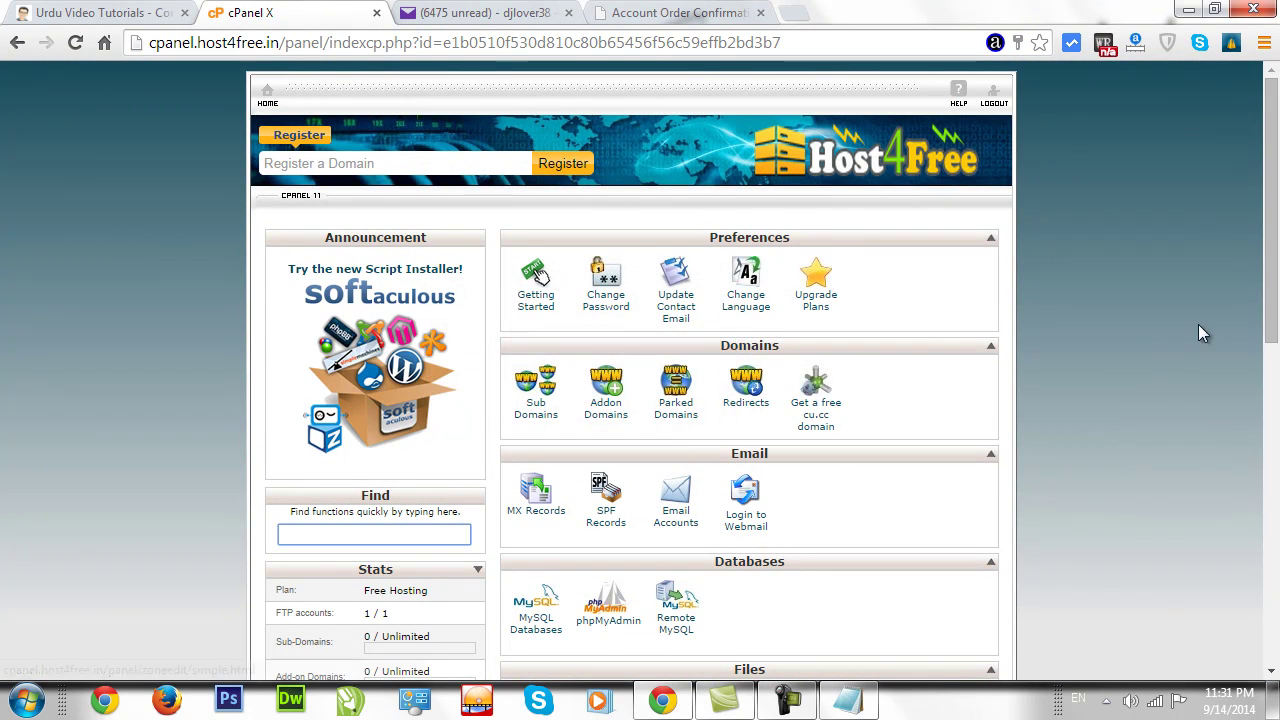
Scroll through the cPanel X page, then close the Account Order Confirmation tab.
{"action": "left_click_drag", "start_coordinate": [1274, 186], "coordinate": [1275, 203]}
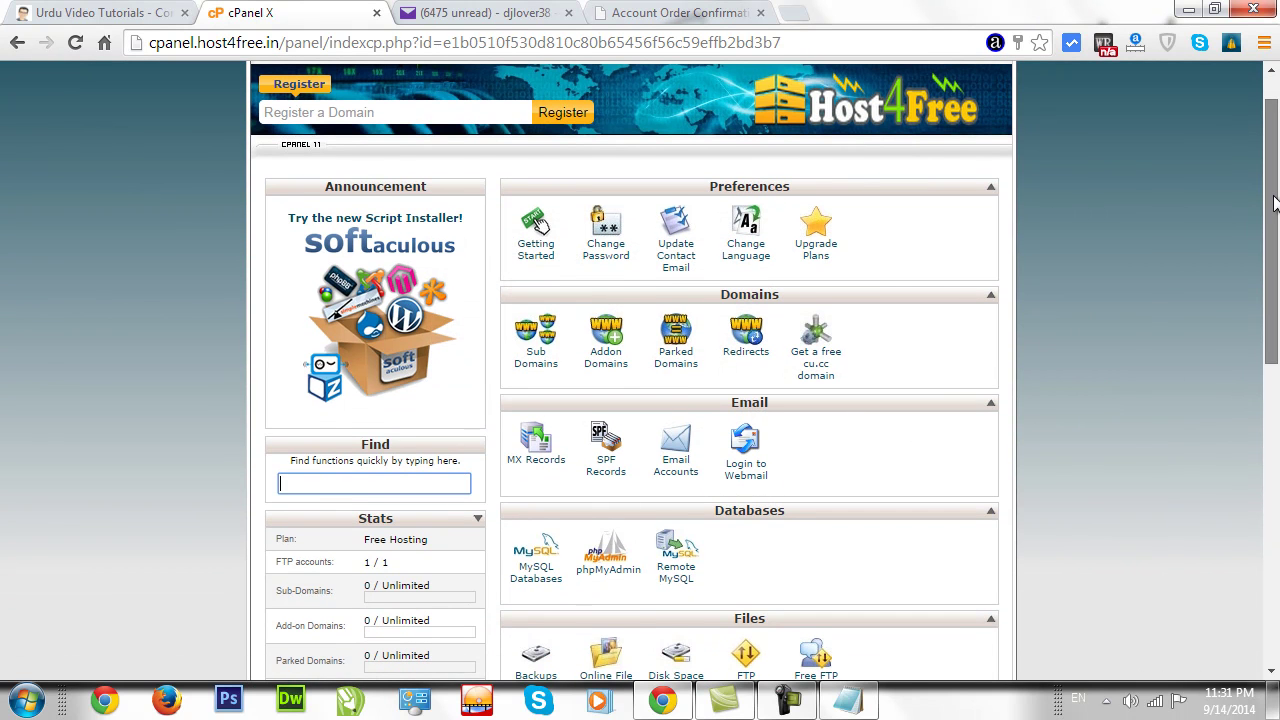
{"action": "left_click_drag", "start_coordinate": [1273, 252], "coordinate": [1248, 570]}
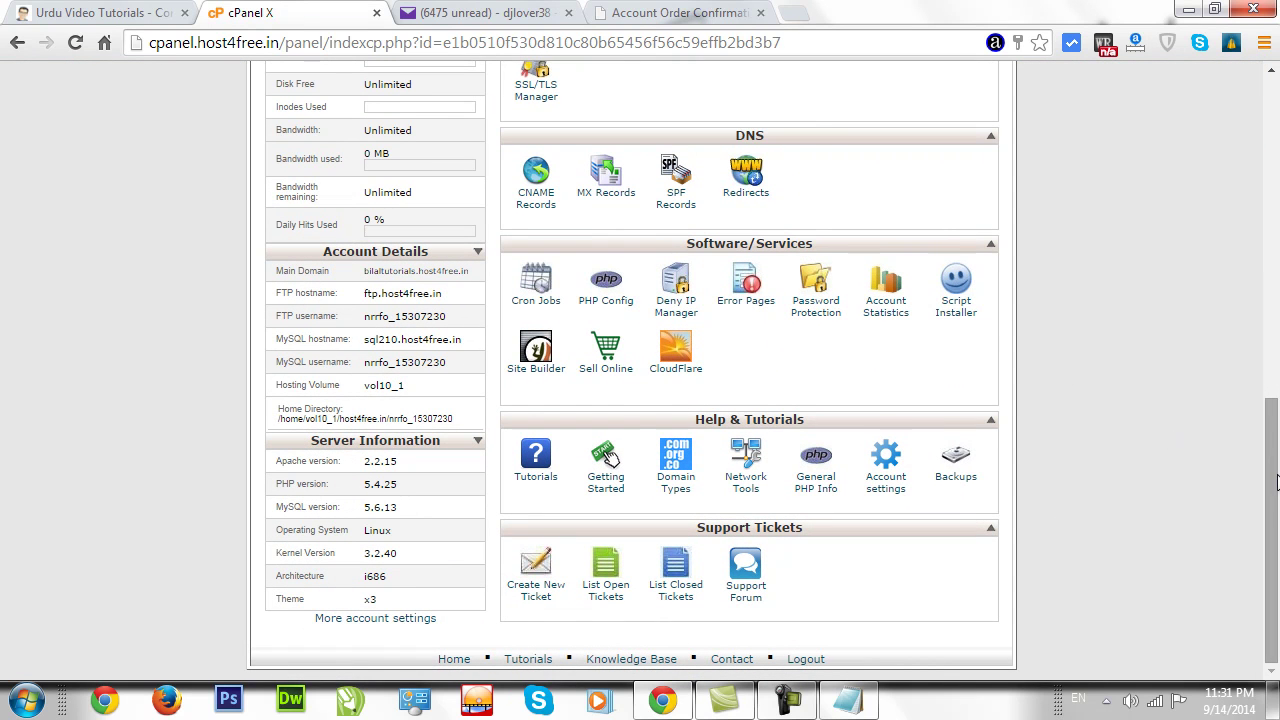
{"action": "left_click_drag", "start_coordinate": [1268, 468], "coordinate": [1156, 204]}
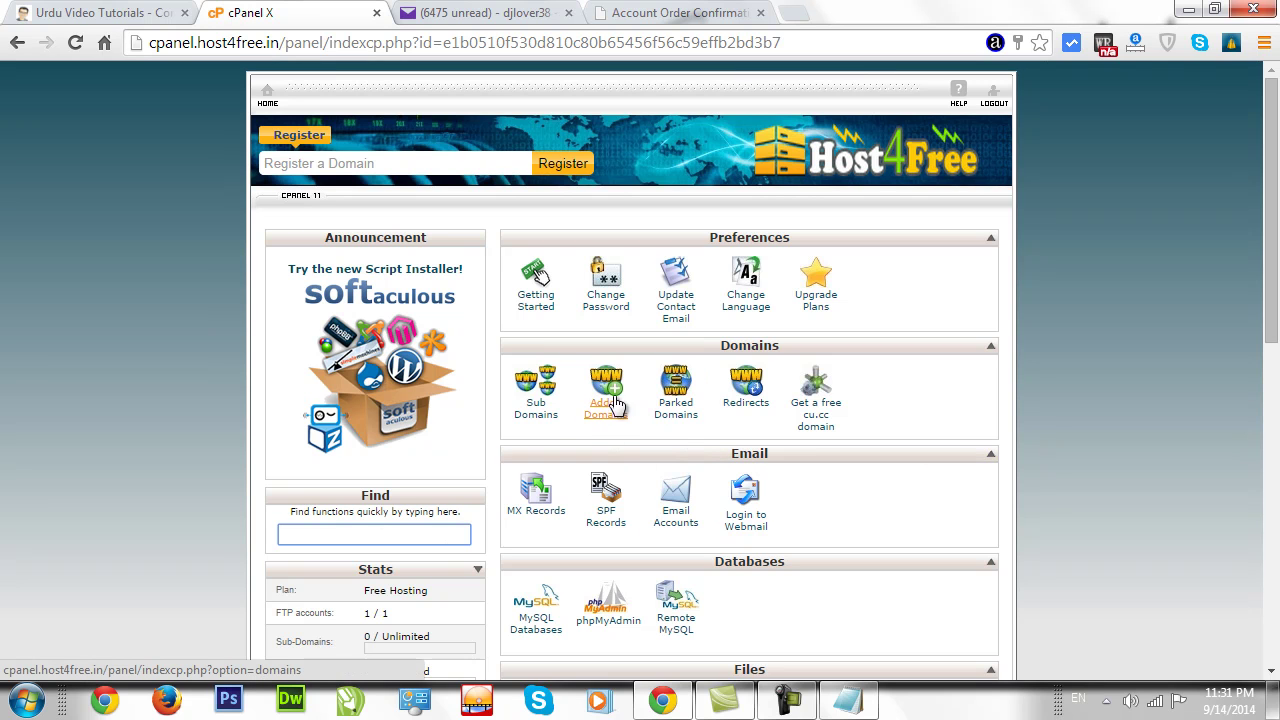
{"action": "left_click", "coordinate": [665, 13]}
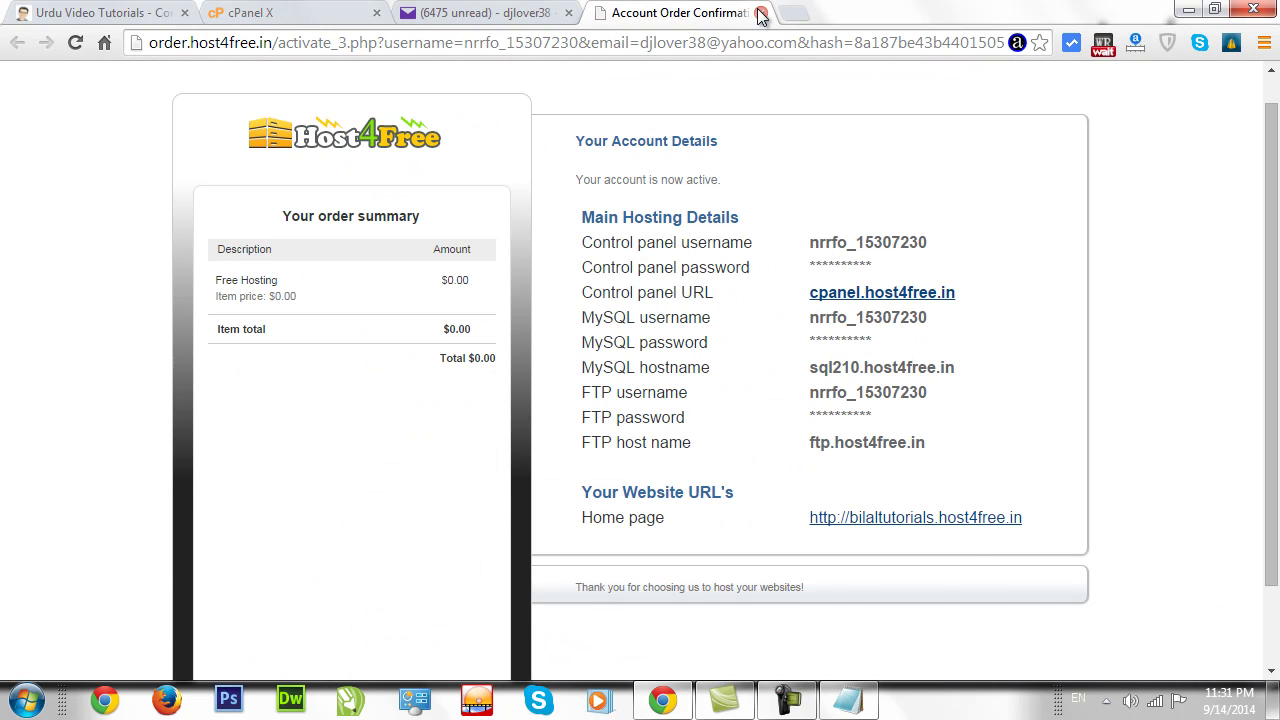
{"action": "left_click", "coordinate": [761, 13]}
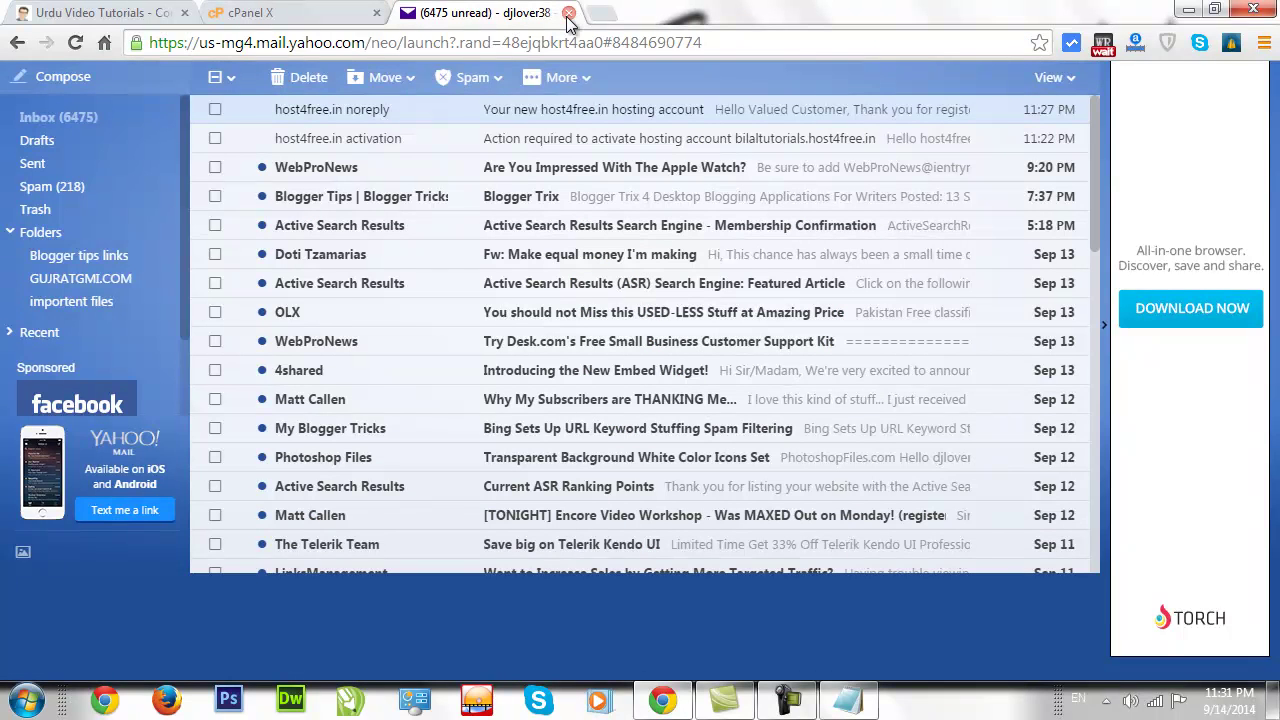
Close the mail inbox and open registry.cu.cc from cPanel's 'Get a free cu.cc domain' link.
{"action": "key", "text": "ctrl+w"}
{"action": "scroll", "coordinate": [1274, 270], "scroll_direction": "down", "scroll_amount": 1}
{"action": "scroll", "coordinate": [1274, 270], "scroll_direction": "up", "scroll_amount": 1}
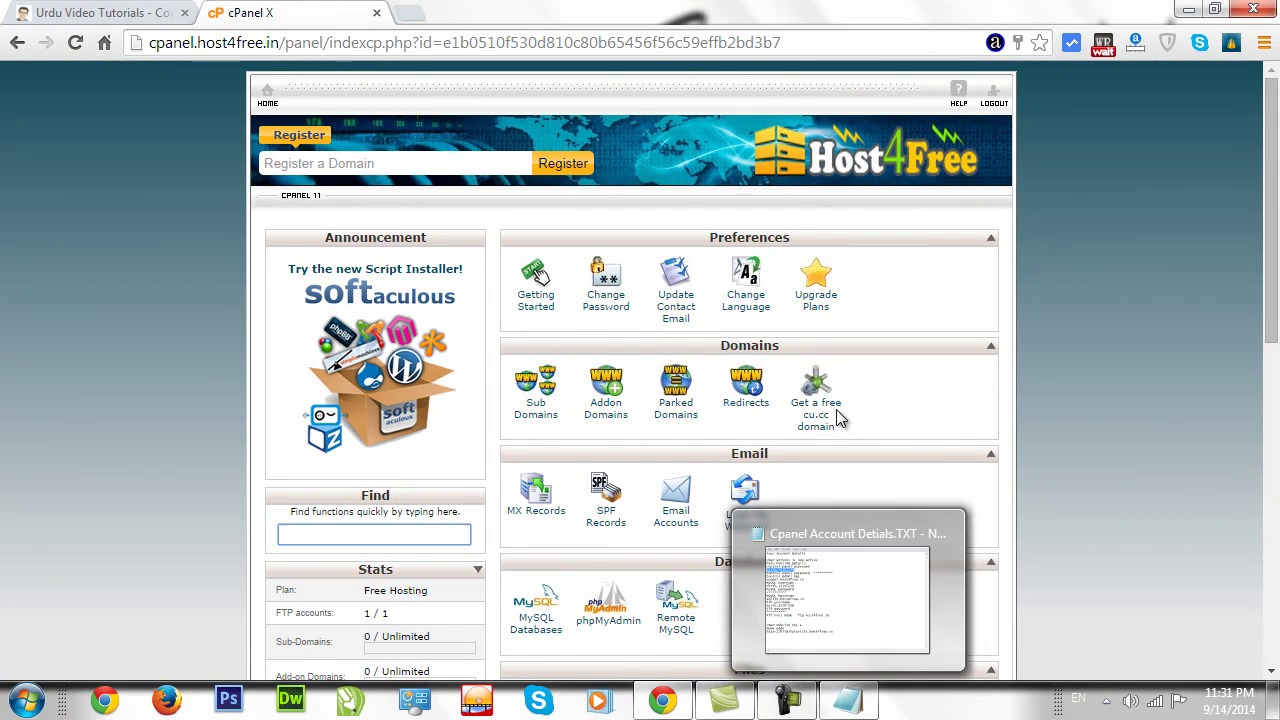
{"action": "left_click_drag", "start_coordinate": [1278, 250], "coordinate": [1272, 293]}
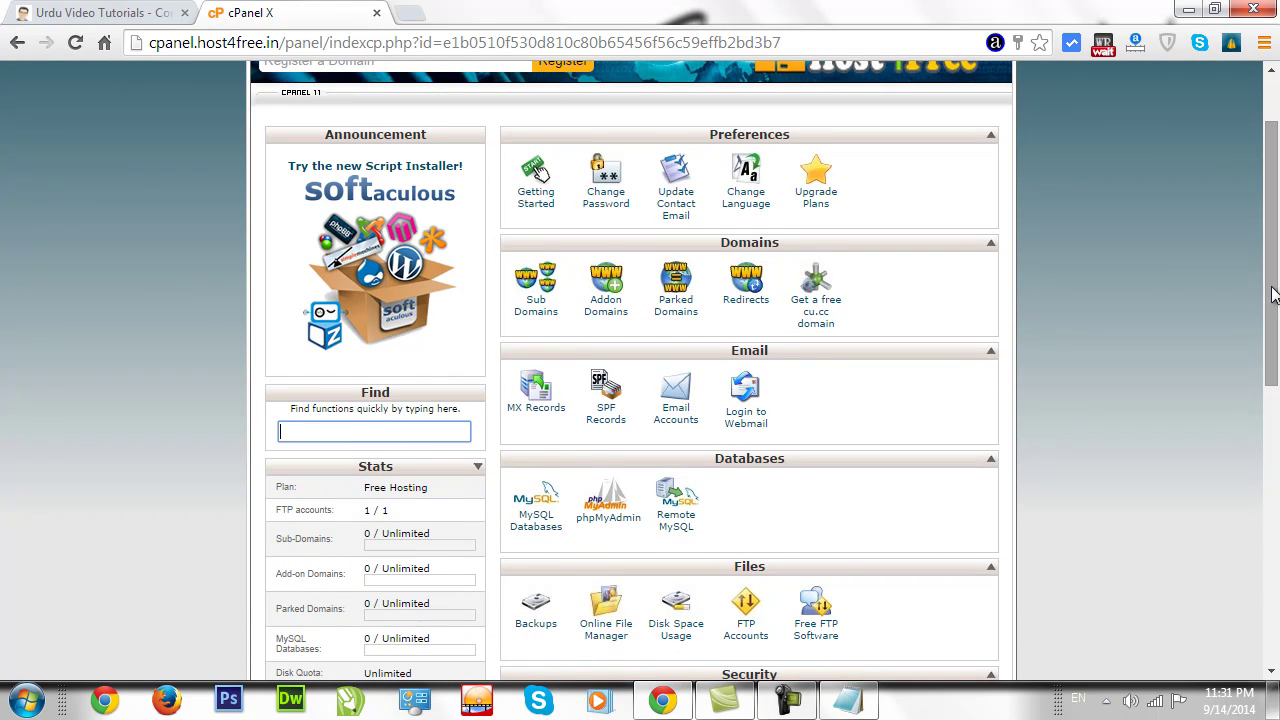
{"action": "left_click_drag", "start_coordinate": [1272, 293], "coordinate": [1272, 261]}
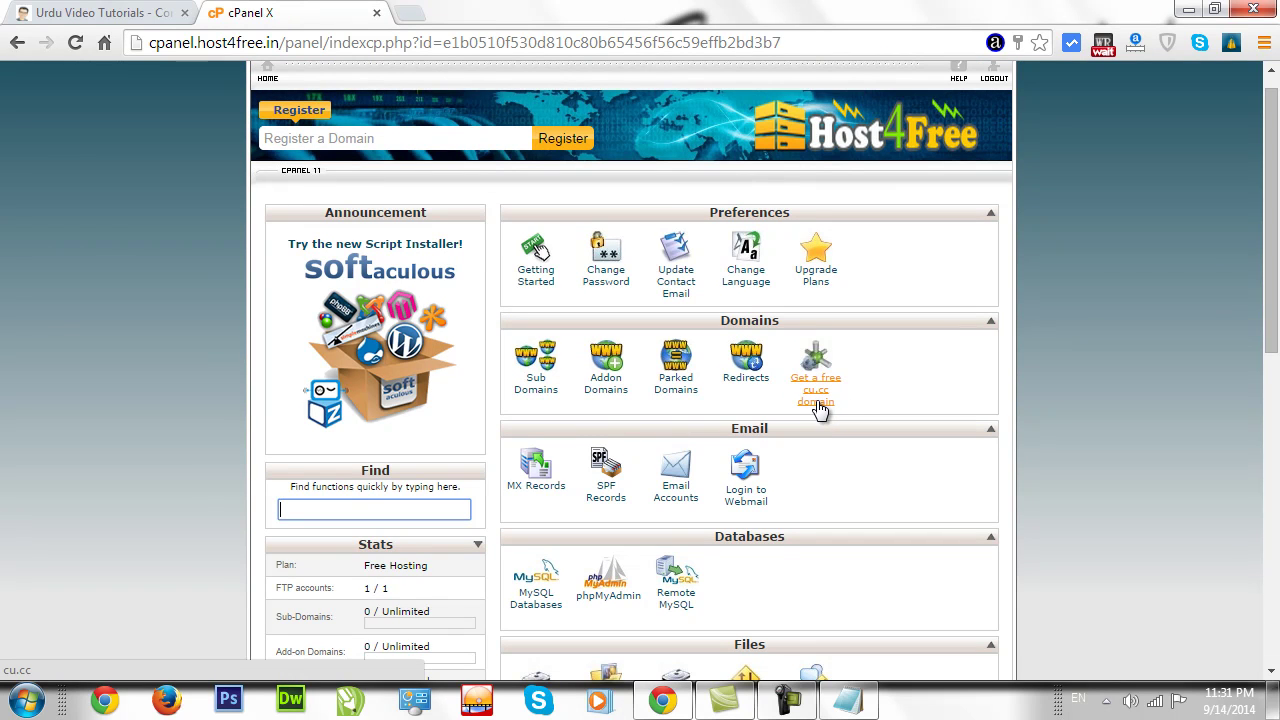
{"action": "left_click", "coordinate": [816, 400]}
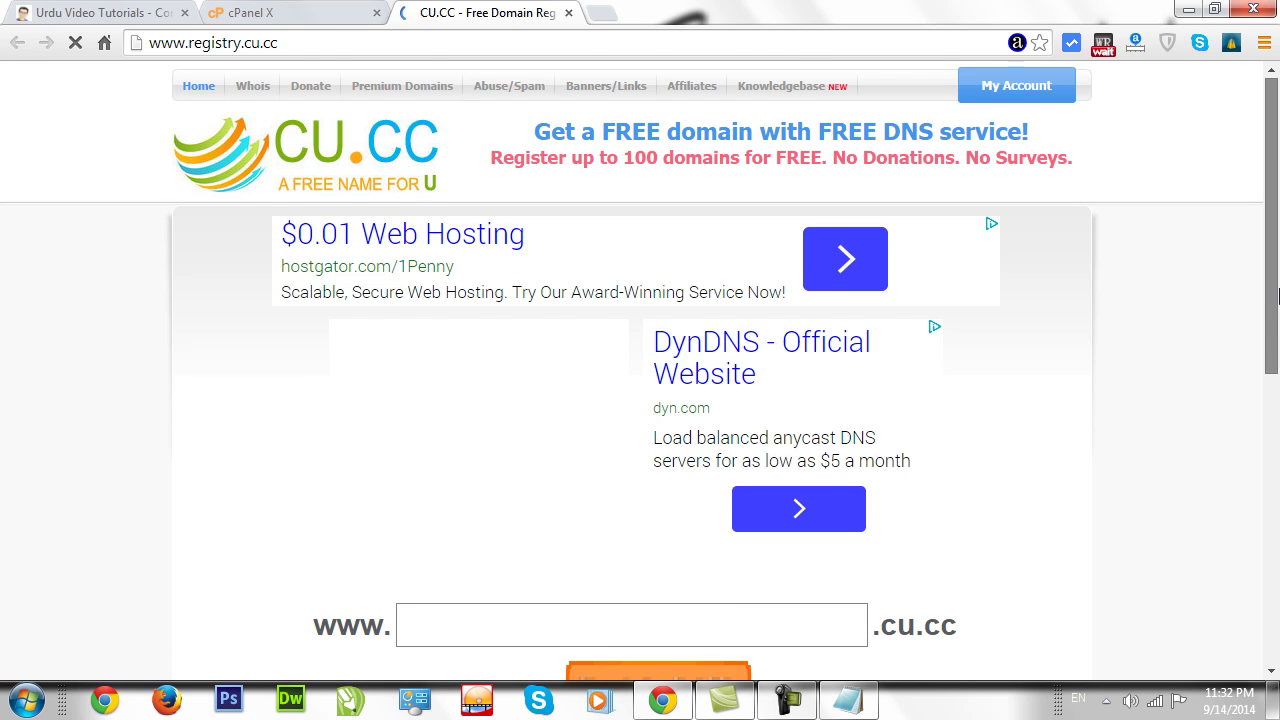
Check the availability of the domain myitclub.cu.cc.
{"action": "scroll", "coordinate": [1277, 280], "scroll_direction": "down", "scroll_amount": 3}
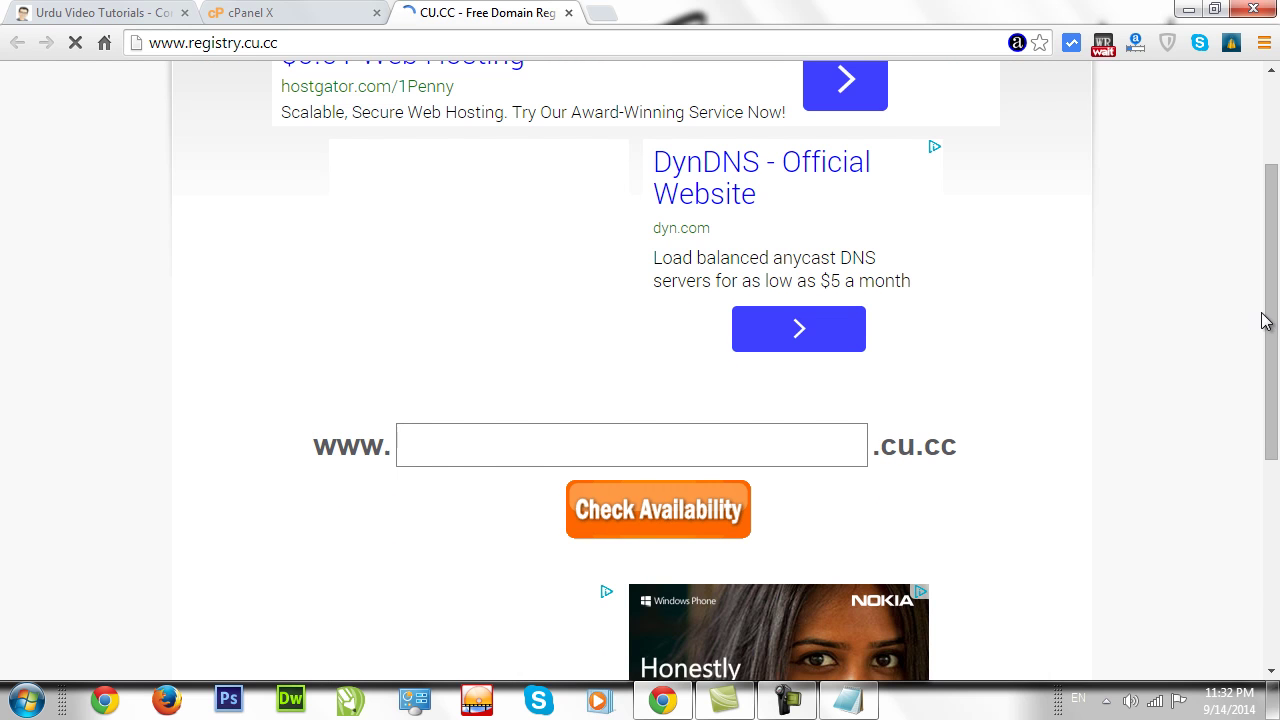
{"action": "left_click_drag", "start_coordinate": [1269, 294], "coordinate": [1272, 357]}
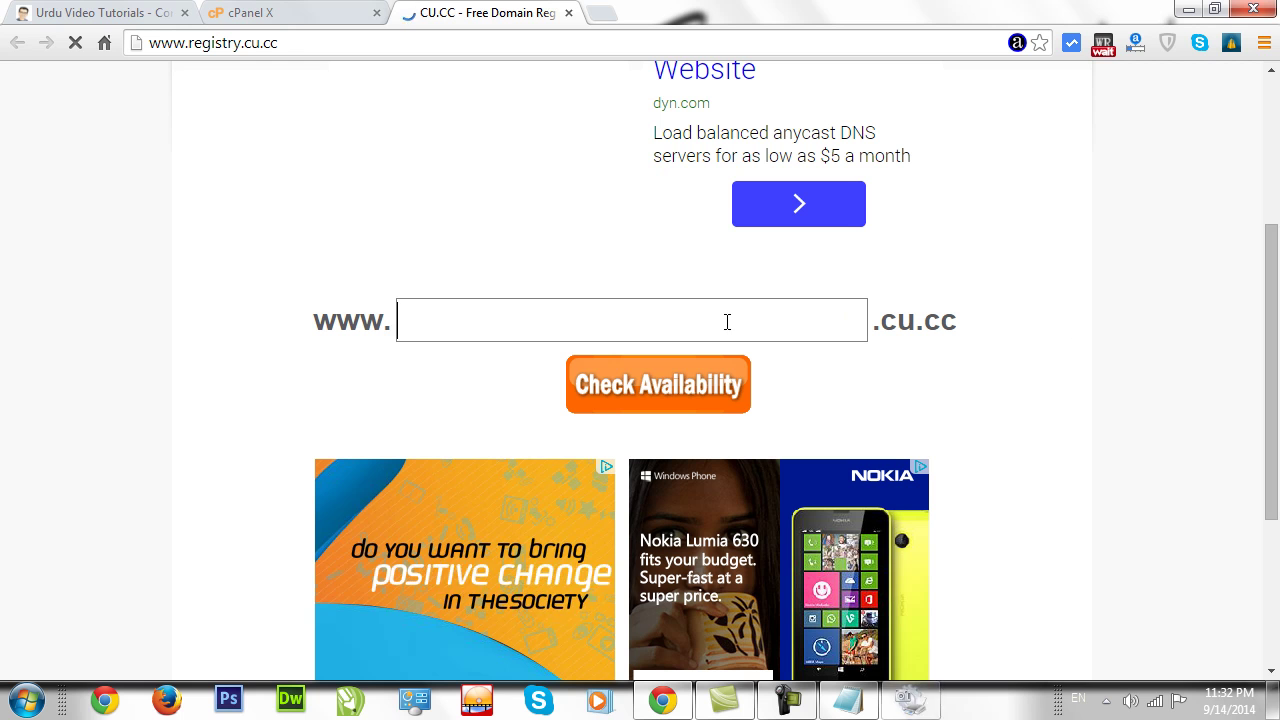
{"action": "left_click", "coordinate": [1274, 207]}
{"action": "left_click_drag", "start_coordinate": [1274, 214], "coordinate": [1274, 383]}
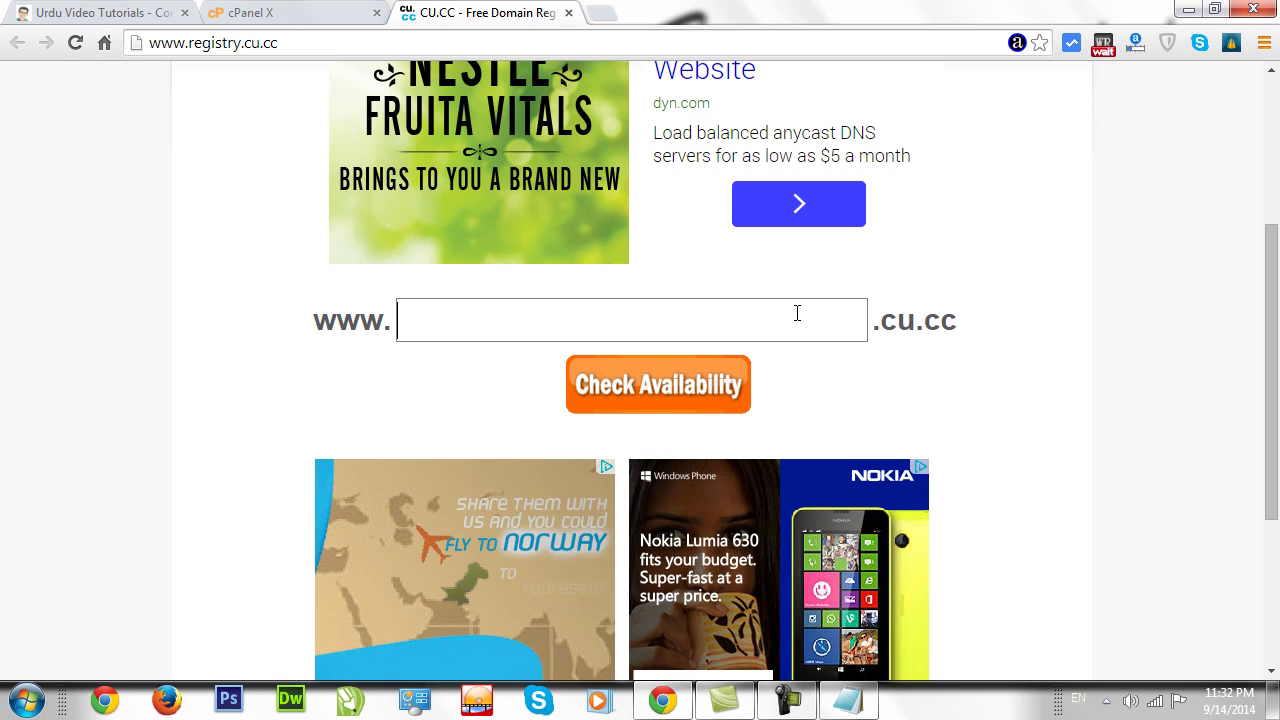
{"action": "type", "text": "myitclub"}
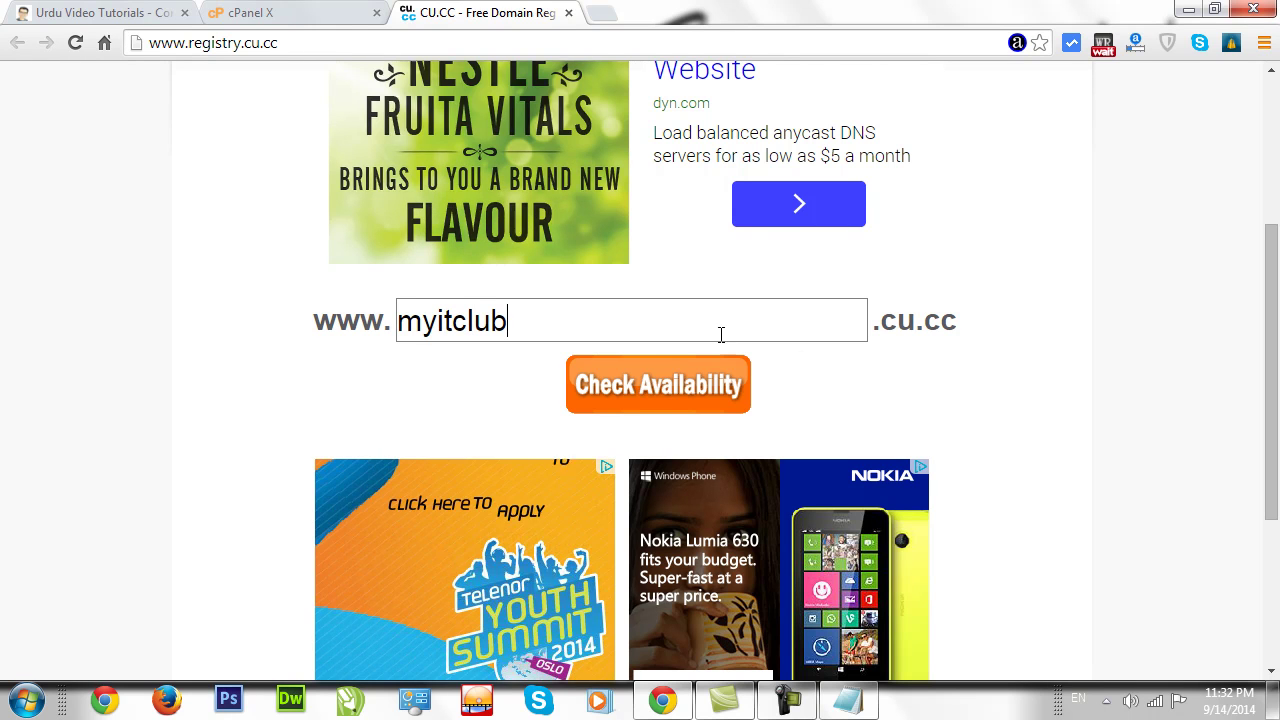
{"action": "left_click", "coordinate": [668, 383]}
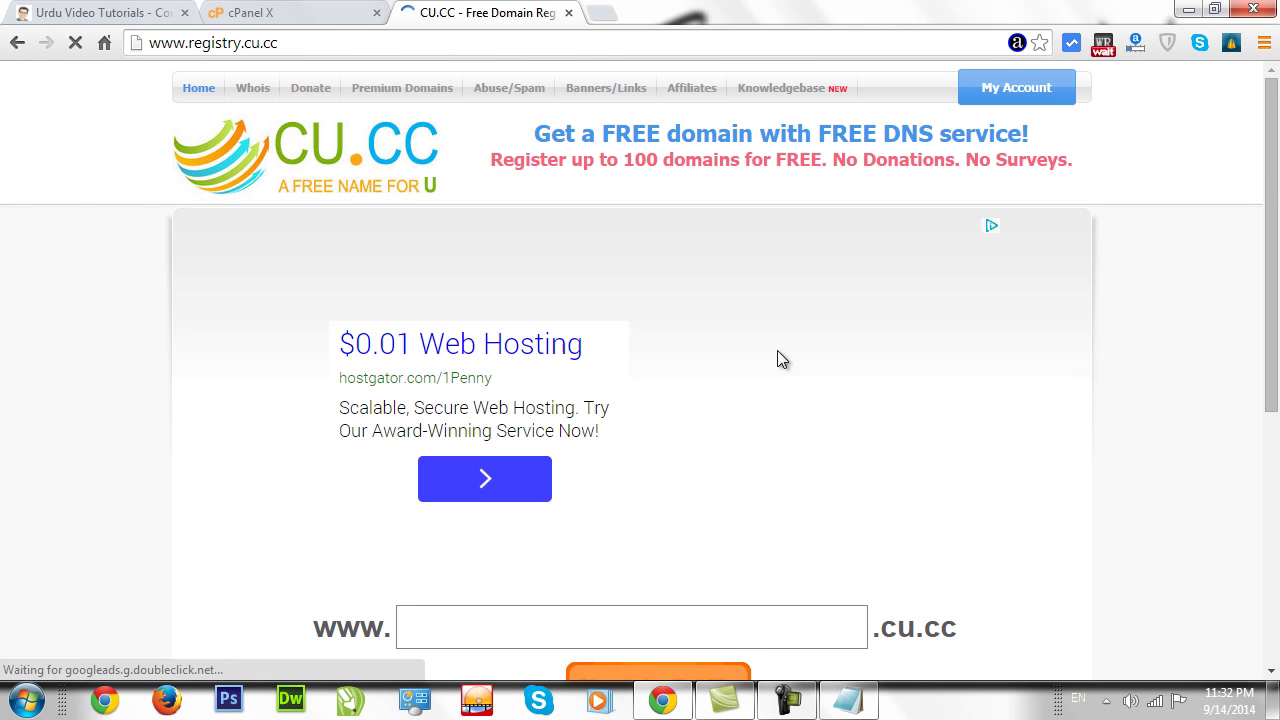
Choose 'Register 2 years - $ 0.00' for the domain and proceed to checkout.
{"action": "left_click_drag", "start_coordinate": [1275, 250], "coordinate": [1278, 318]}
{"action": "scroll", "coordinate": [1278, 318], "scroll_direction": "down", "scroll_amount": 3}
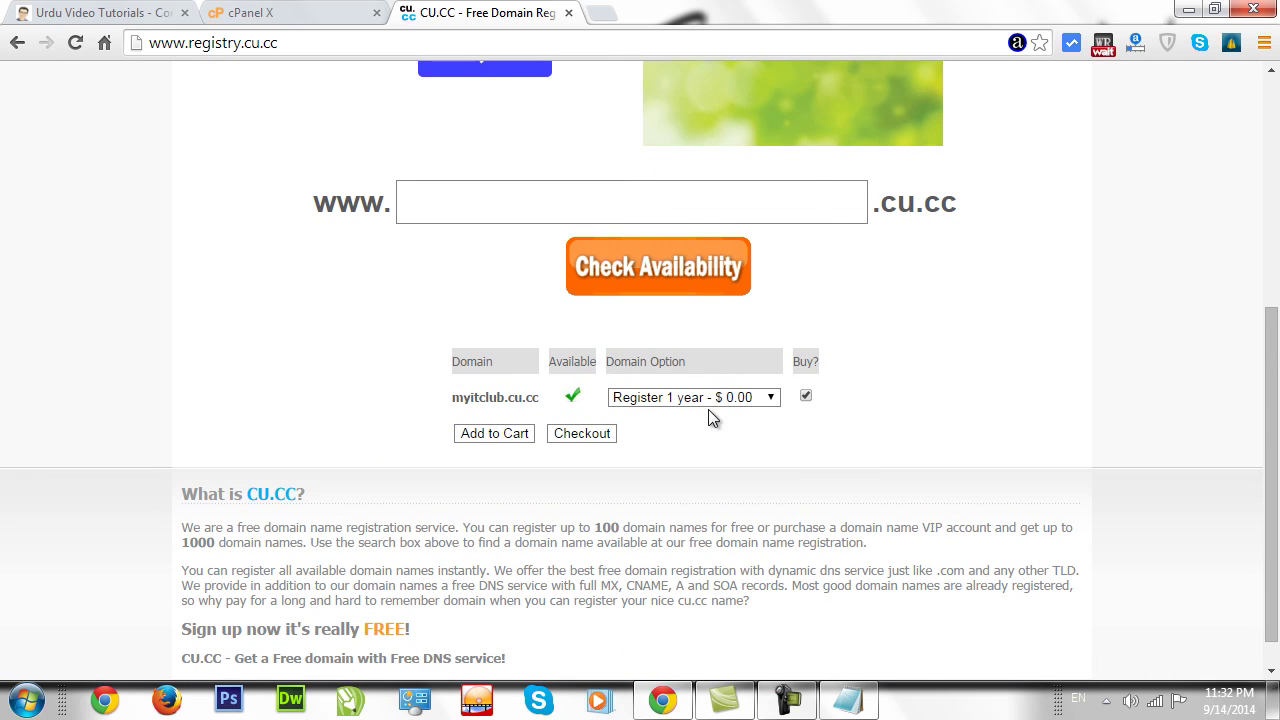
{"action": "left_click", "coordinate": [664, 400]}
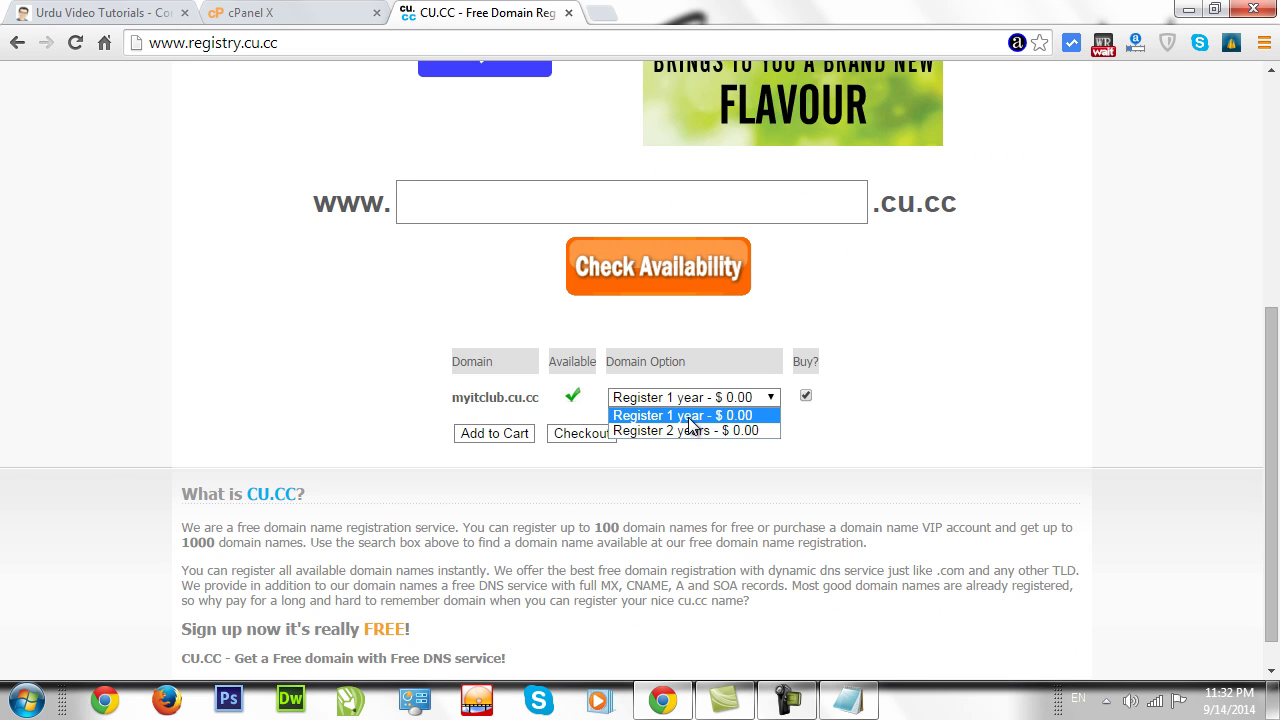
{"action": "left_click", "coordinate": [700, 431]}
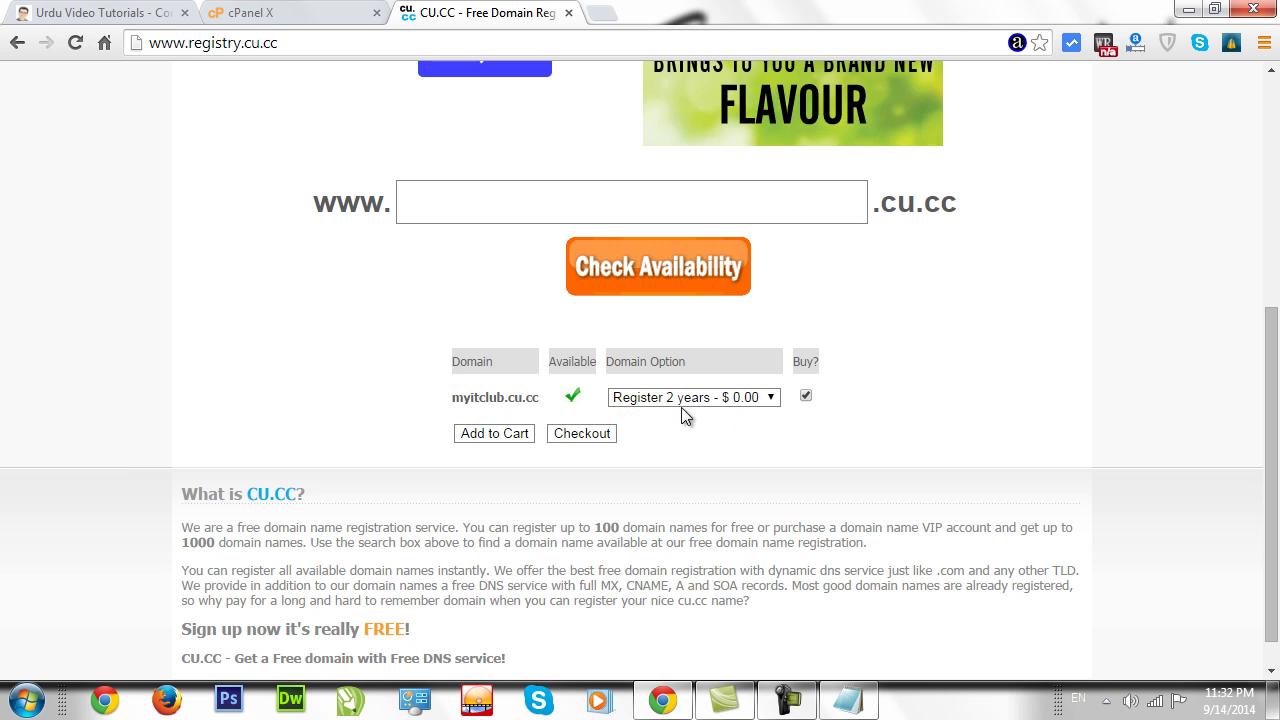
{"action": "left_click", "coordinate": [590, 436]}
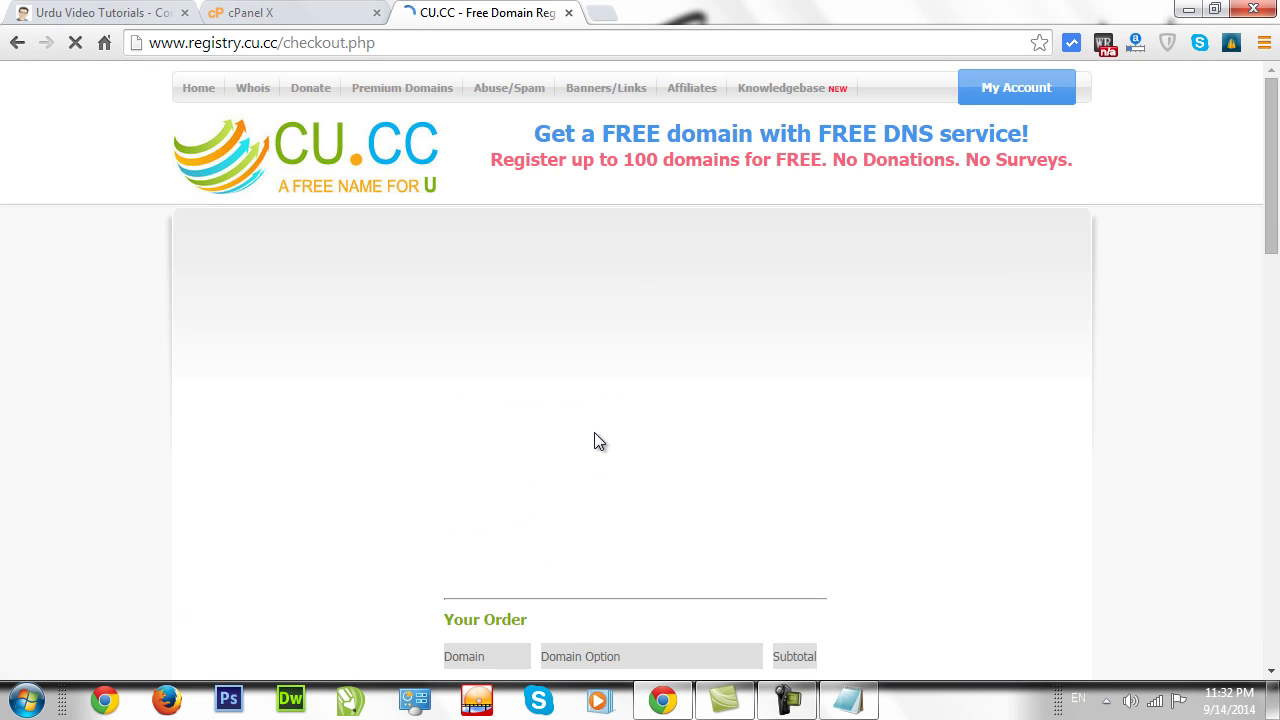
Under 'Or create a new account', fill the username, password, street address and city fields.
{"action": "left_click_drag", "start_coordinate": [1276, 195], "coordinate": [1276, 322]}
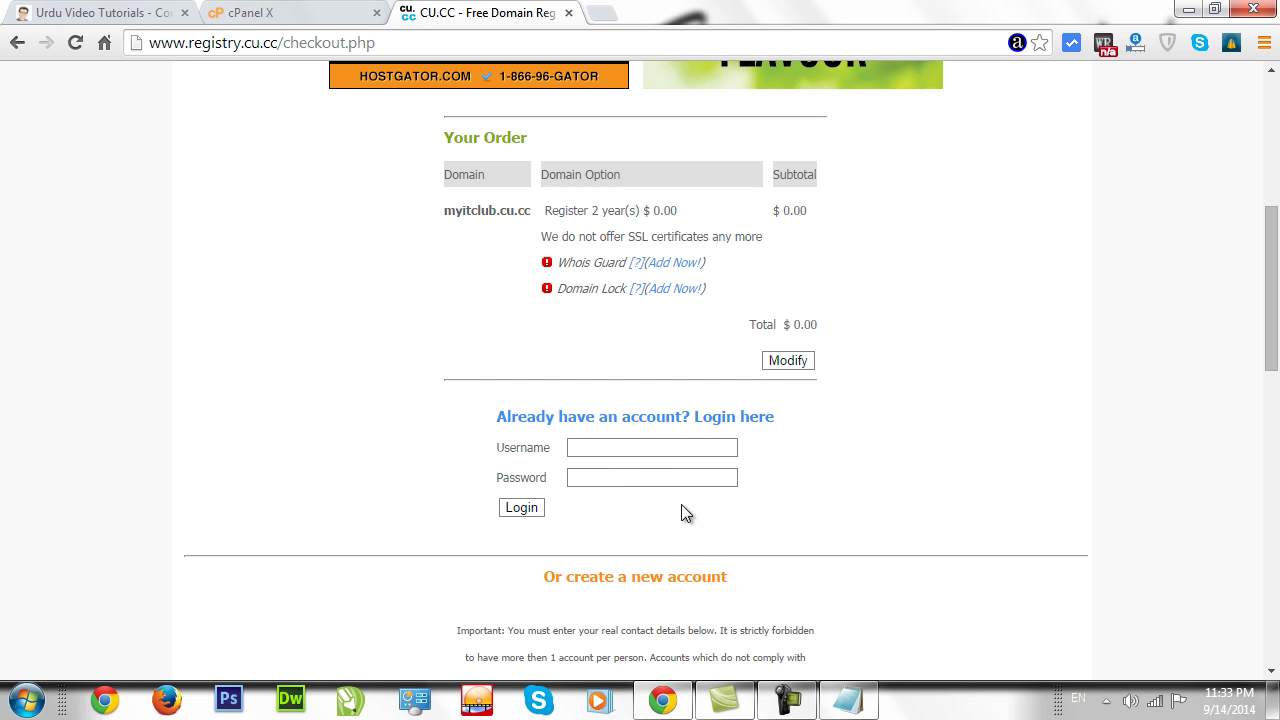
{"action": "left_click_drag", "start_coordinate": [1268, 337], "coordinate": [1241, 478]}
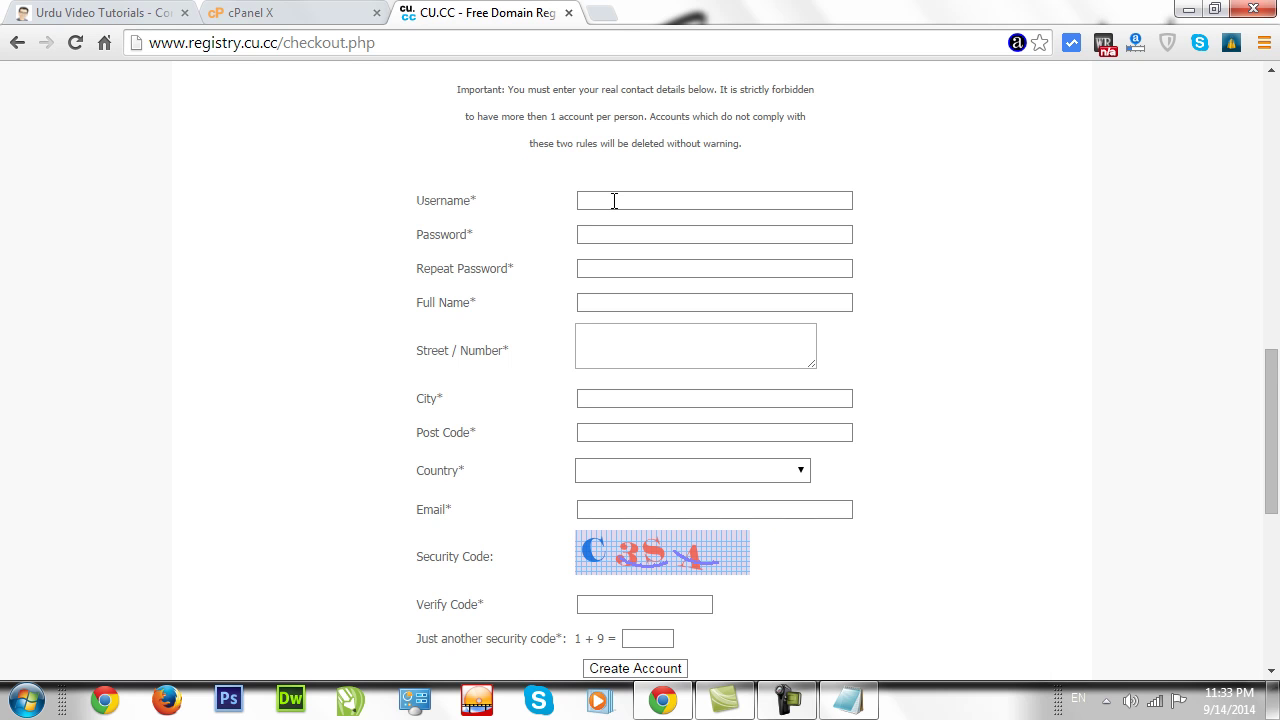
{"action": "left_click", "coordinate": [676, 201]}
{"action": "scroll", "coordinate": [676, 126], "scroll_direction": "down", "scroll_amount": 1}
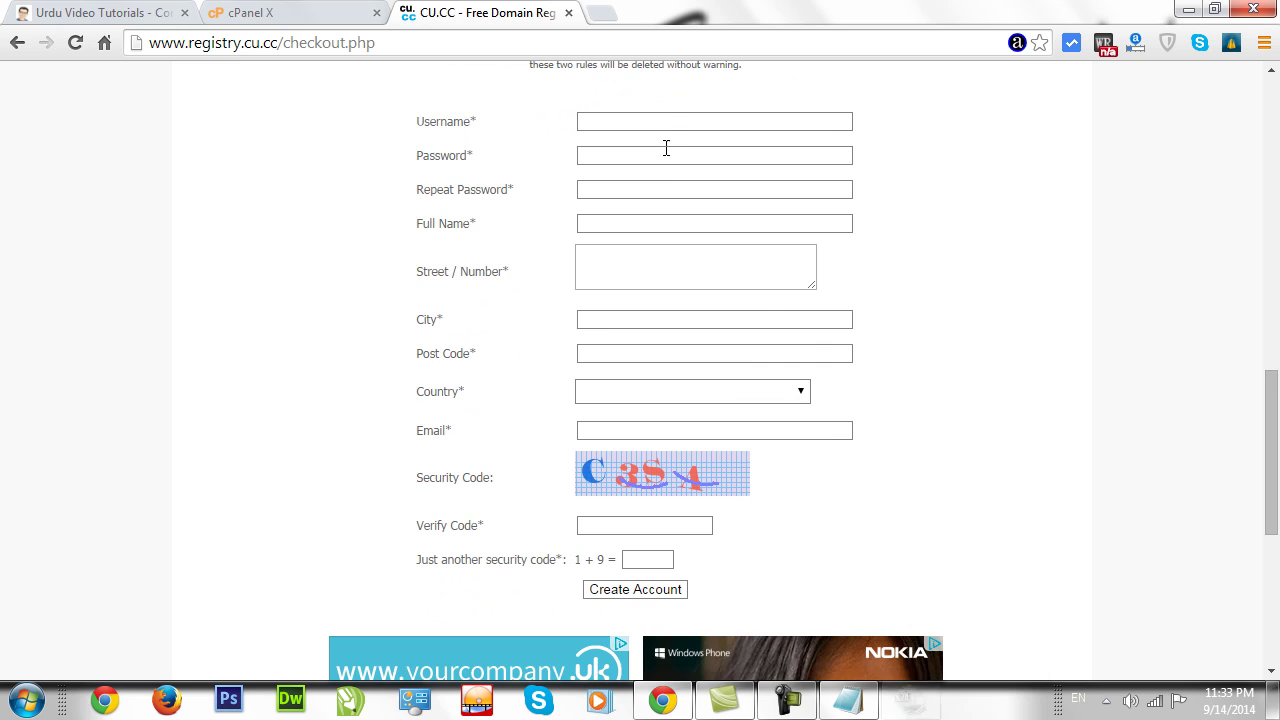
{"action": "left_click", "coordinate": [666, 150]}
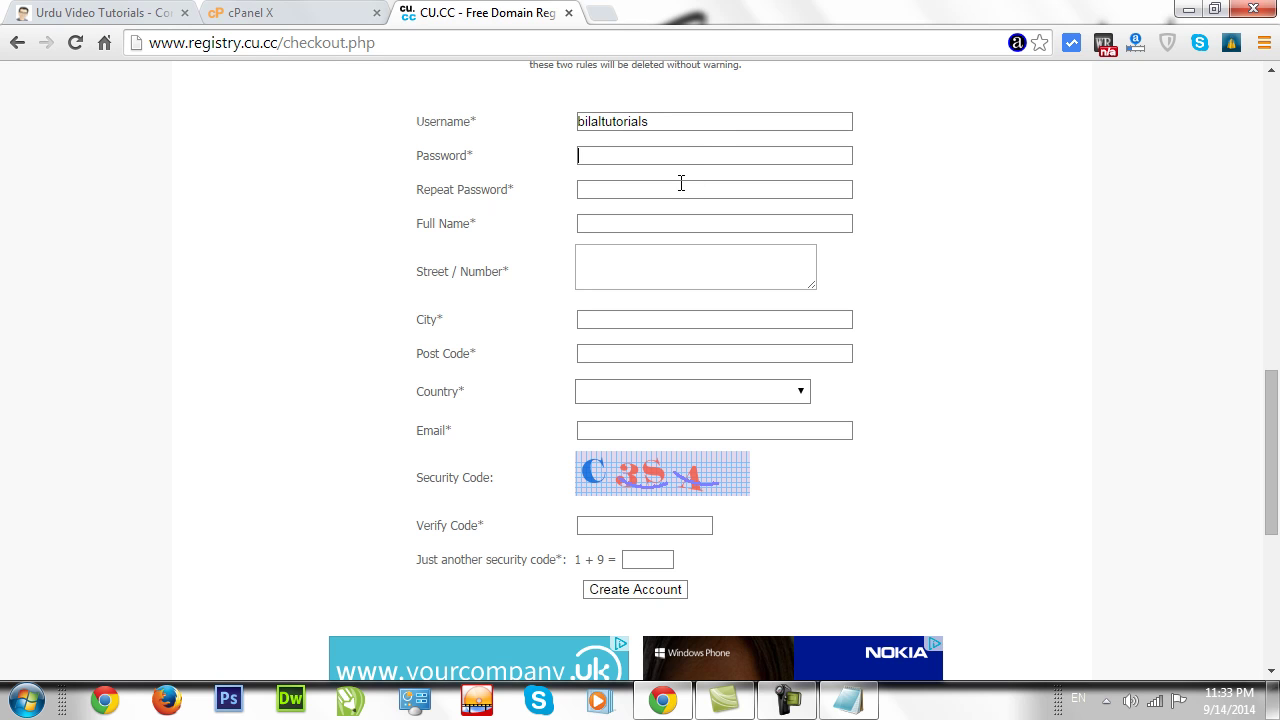
{"action": "left_click", "coordinate": [646, 268]}
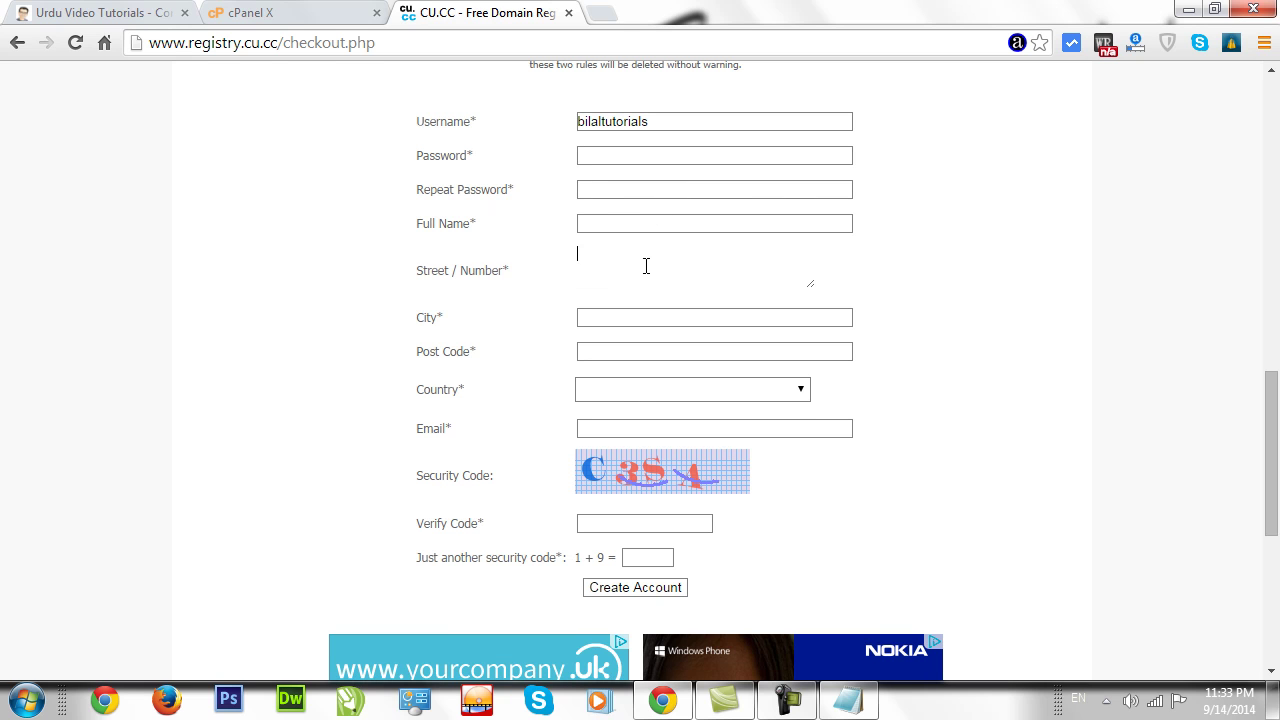
{"action": "left_click", "coordinate": [624, 316]}
Set the Country dropdown to Pakistan.
{"action": "left_click", "coordinate": [622, 394]}
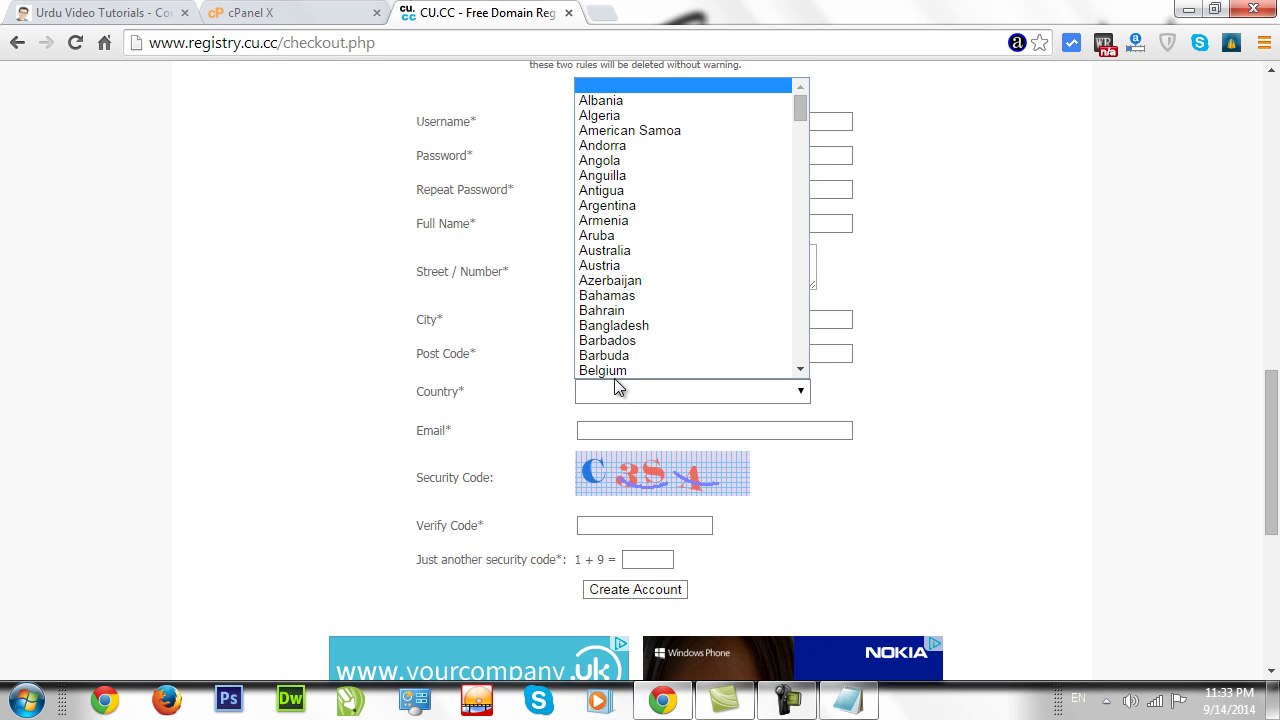
{"action": "key", "text": "p"}
{"action": "key", "text": "Return"}
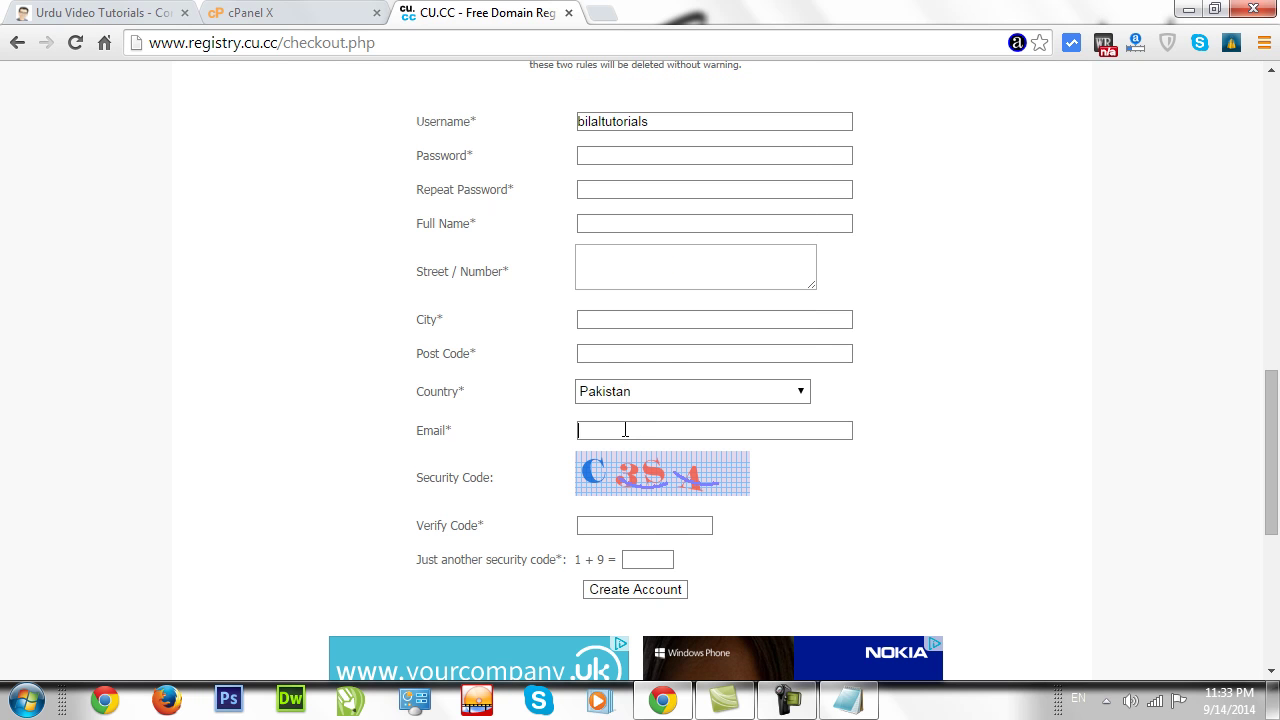
{"action": "key", "text": "Tab"}
Enter 10 as the answer to the 1 + 9 security question.
{"action": "left_click_drag", "start_coordinate": [575, 560], "coordinate": [611, 560]}
{"action": "left_click", "coordinate": [642, 559]}
{"action": "double_click", "coordinate": [640, 559]}
{"action": "left_click_drag", "start_coordinate": [1270, 490], "coordinate": [1270, 330]}
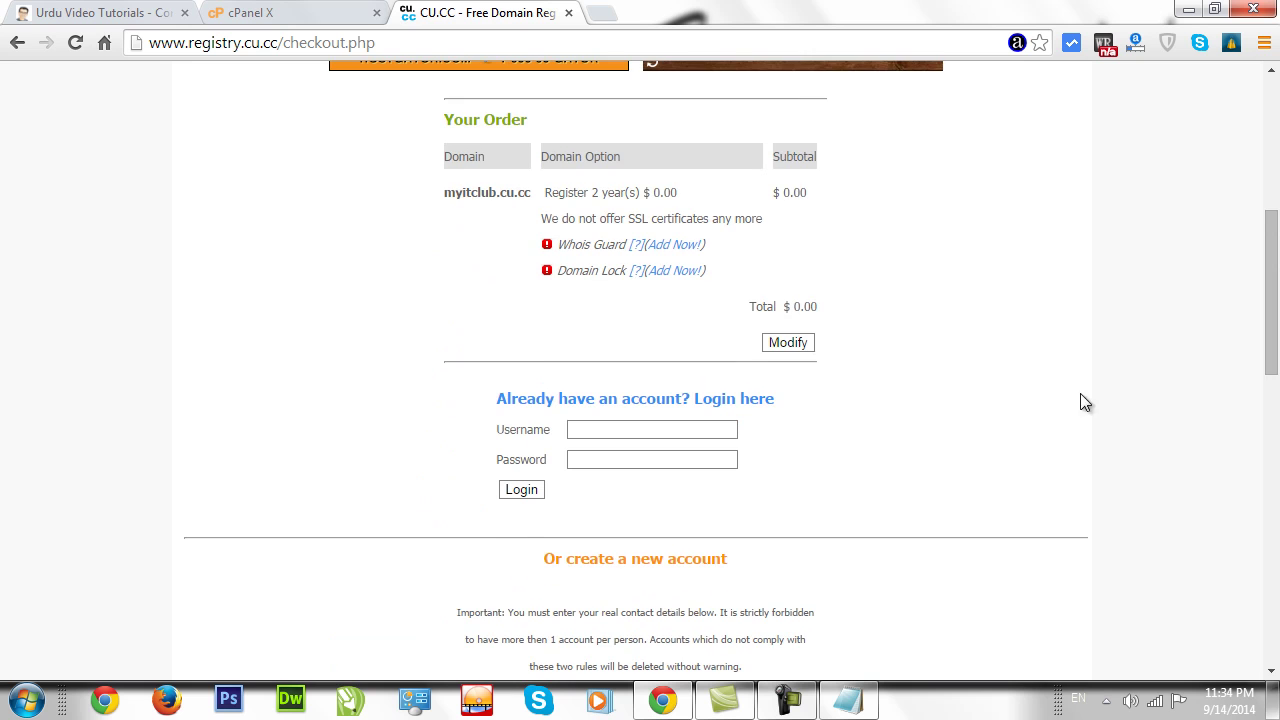
{"action": "scroll", "coordinate": [897, 469], "scroll_direction": "up", "scroll_amount": 2}
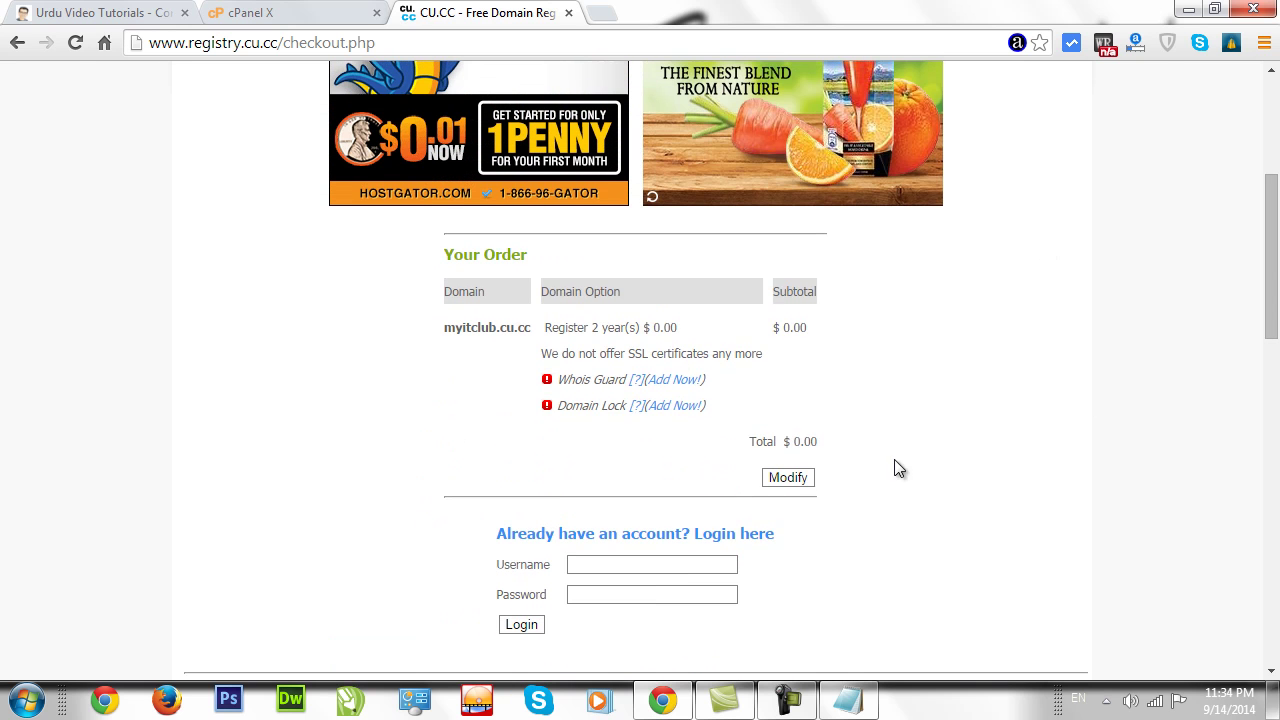
{"action": "scroll", "coordinate": [1268, 285], "scroll_direction": "down", "scroll_amount": 2}
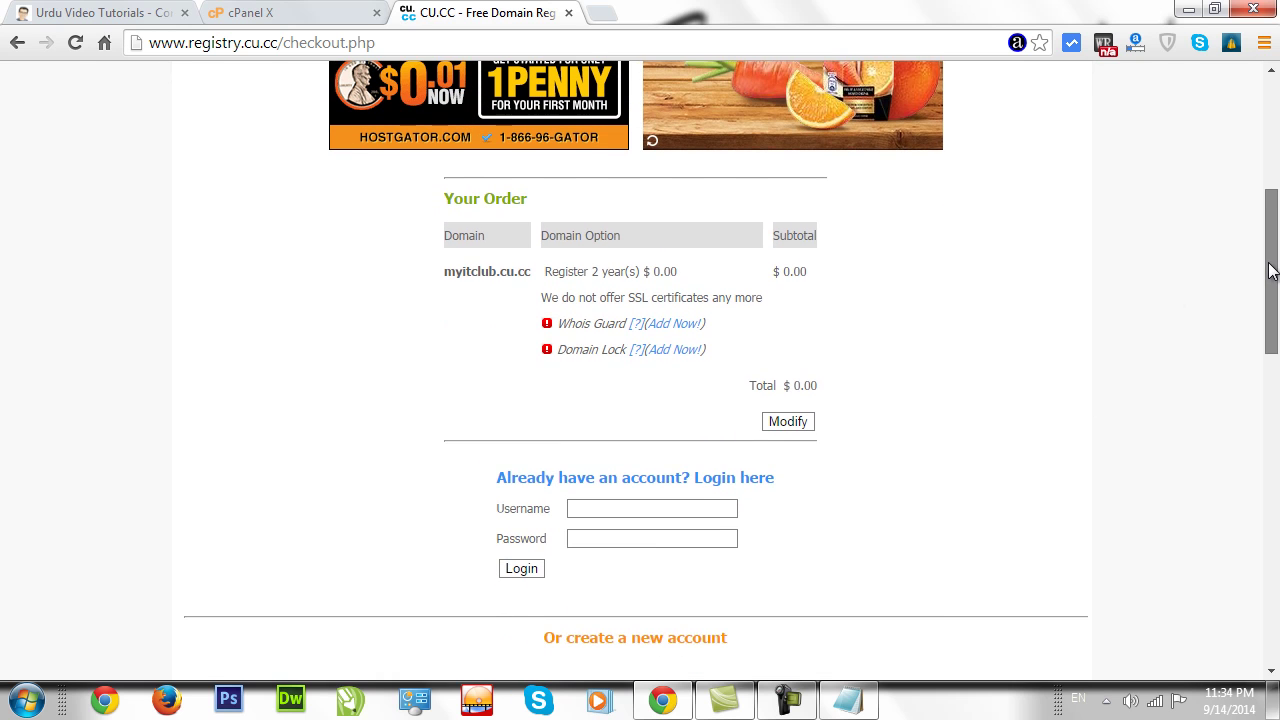
{"action": "left_click_drag", "start_coordinate": [1264, 295], "coordinate": [1270, 422]}
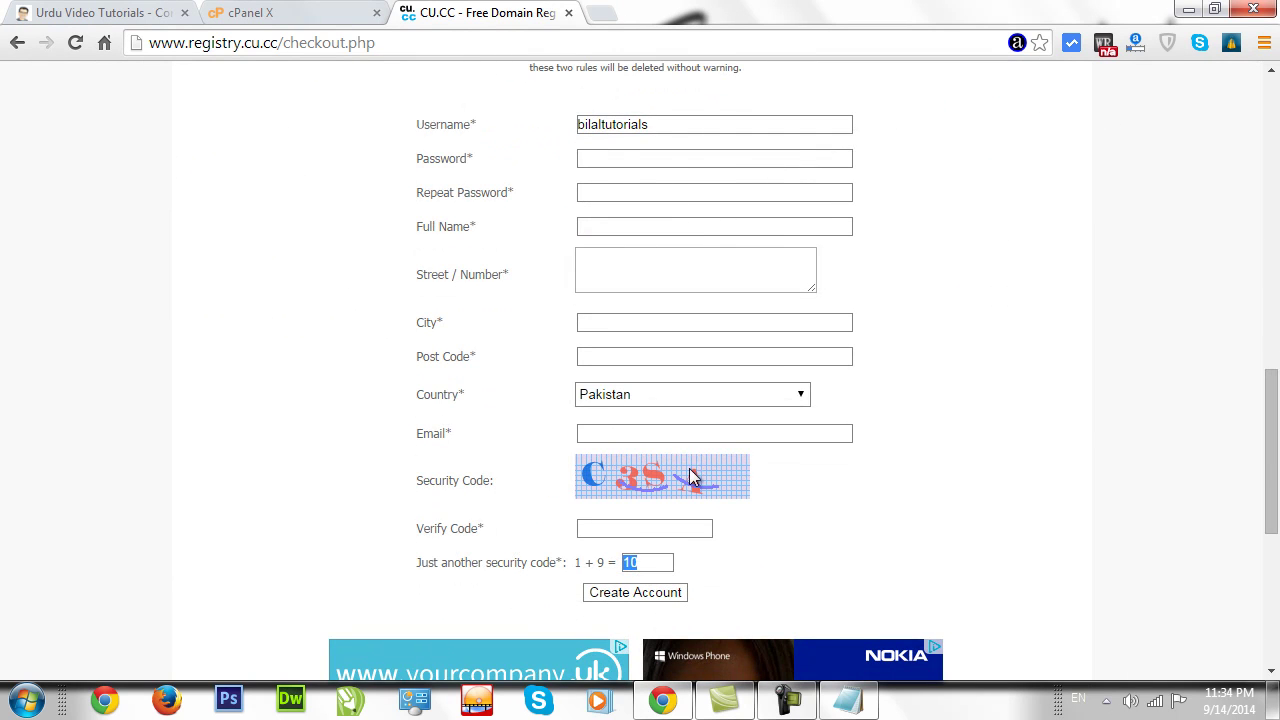
{"action": "left_click_drag", "start_coordinate": [1270, 465], "coordinate": [1270, 309]}
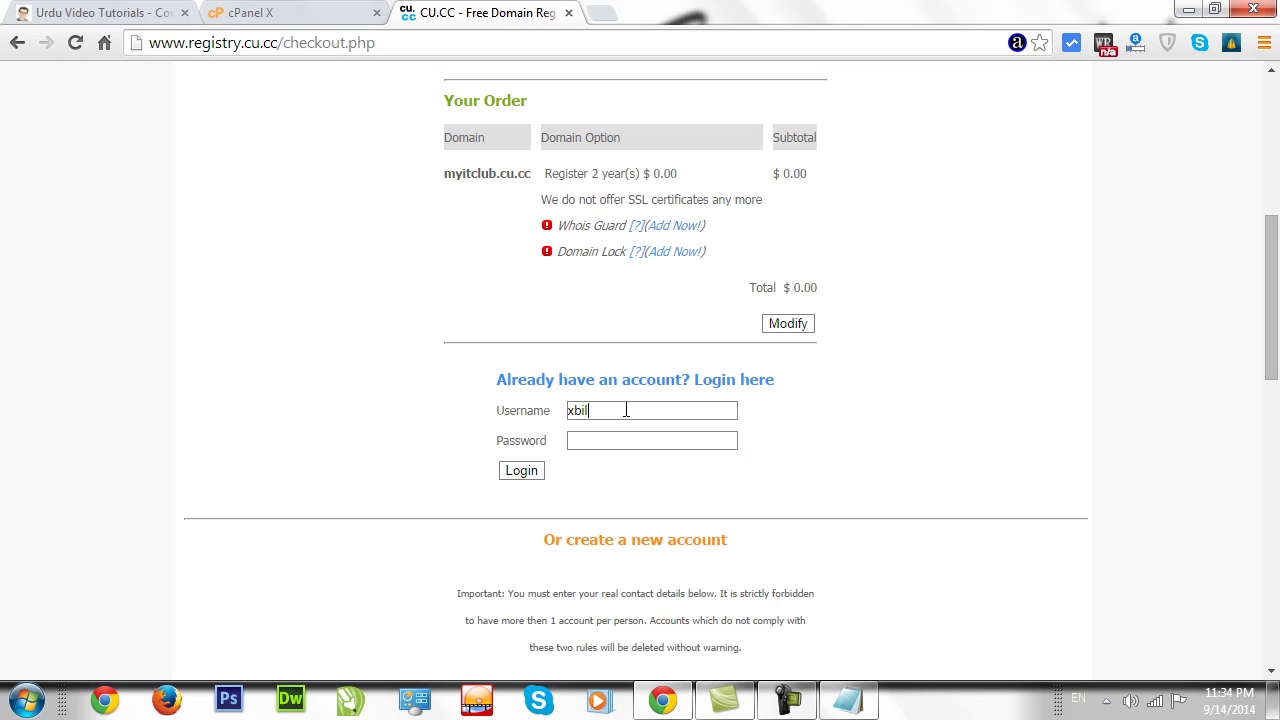
Log in with the existing CU.CC account and finish the free registration of myitclub.cu.cc.
{"action": "type", "text": "2"}
{"action": "left_click", "coordinate": [534, 473]}
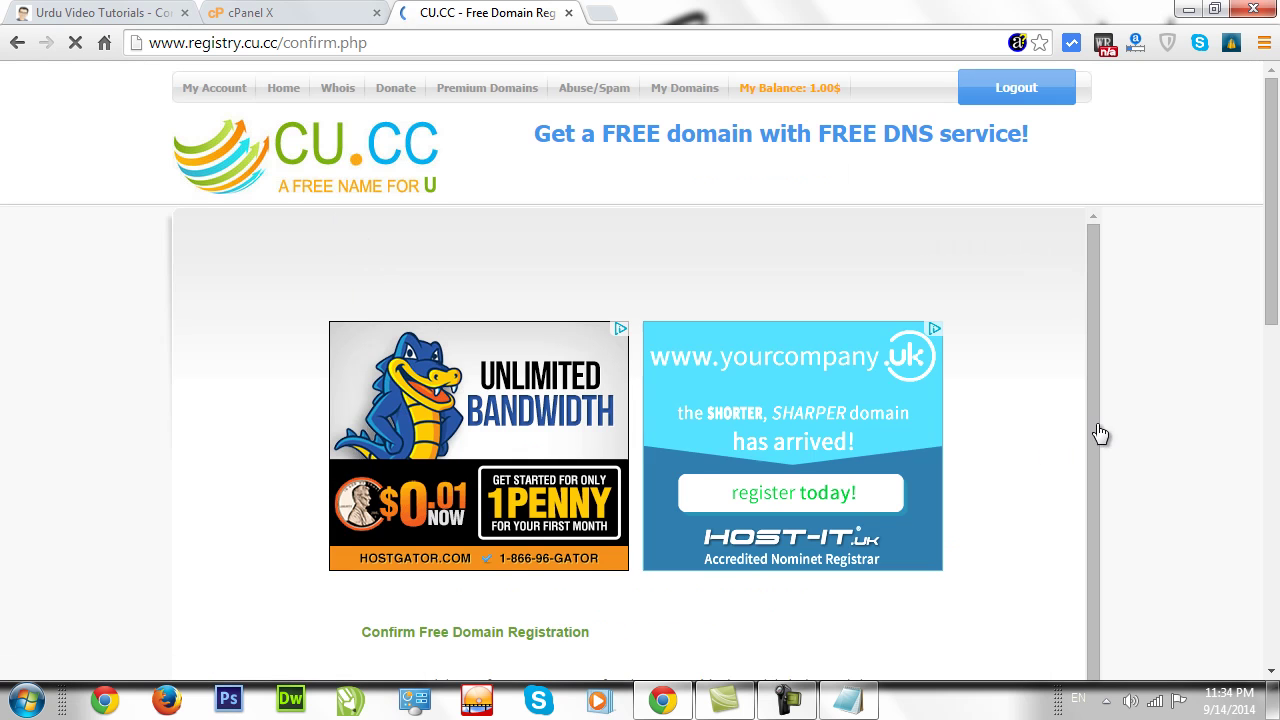
{"action": "left_click_drag", "start_coordinate": [1277, 242], "coordinate": [1268, 371]}
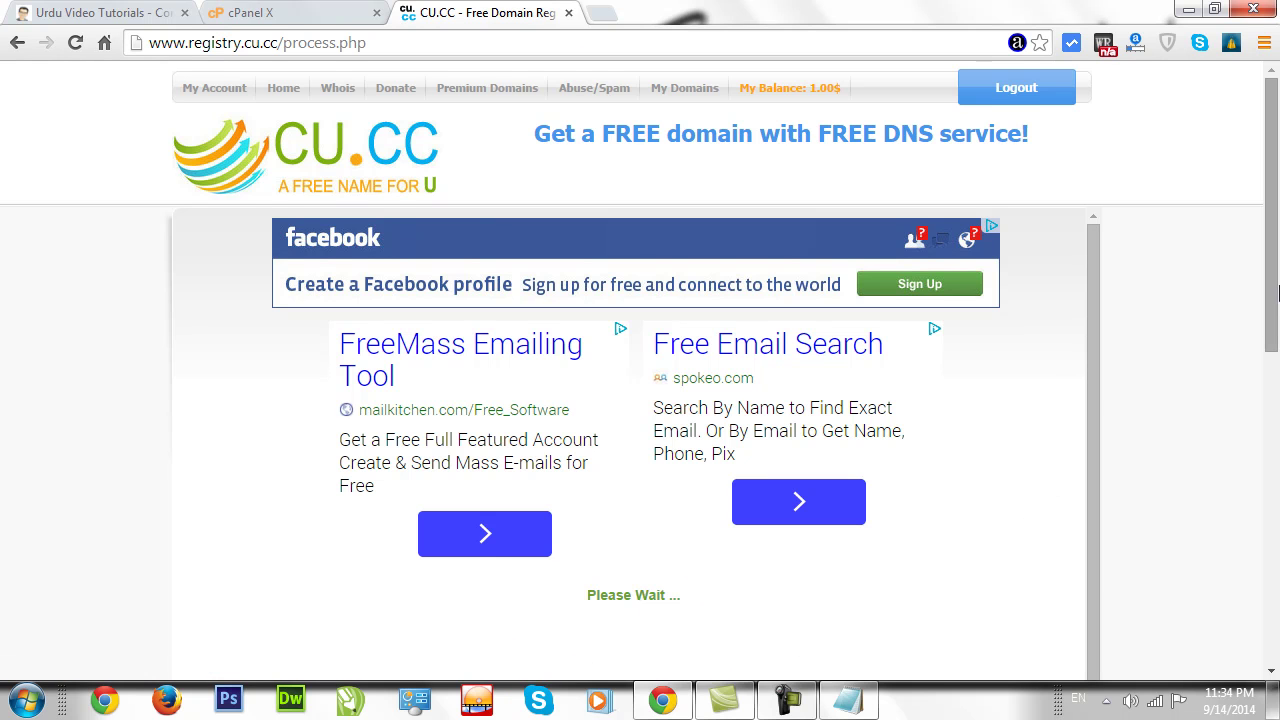
Open the My Account overview and click 'Registered Domains: 9'.
{"action": "scroll", "coordinate": [1260, 362], "scroll_direction": "down", "scroll_amount": 1}
{"action": "scroll", "coordinate": [1260, 362], "scroll_direction": "down", "scroll_amount": 3}
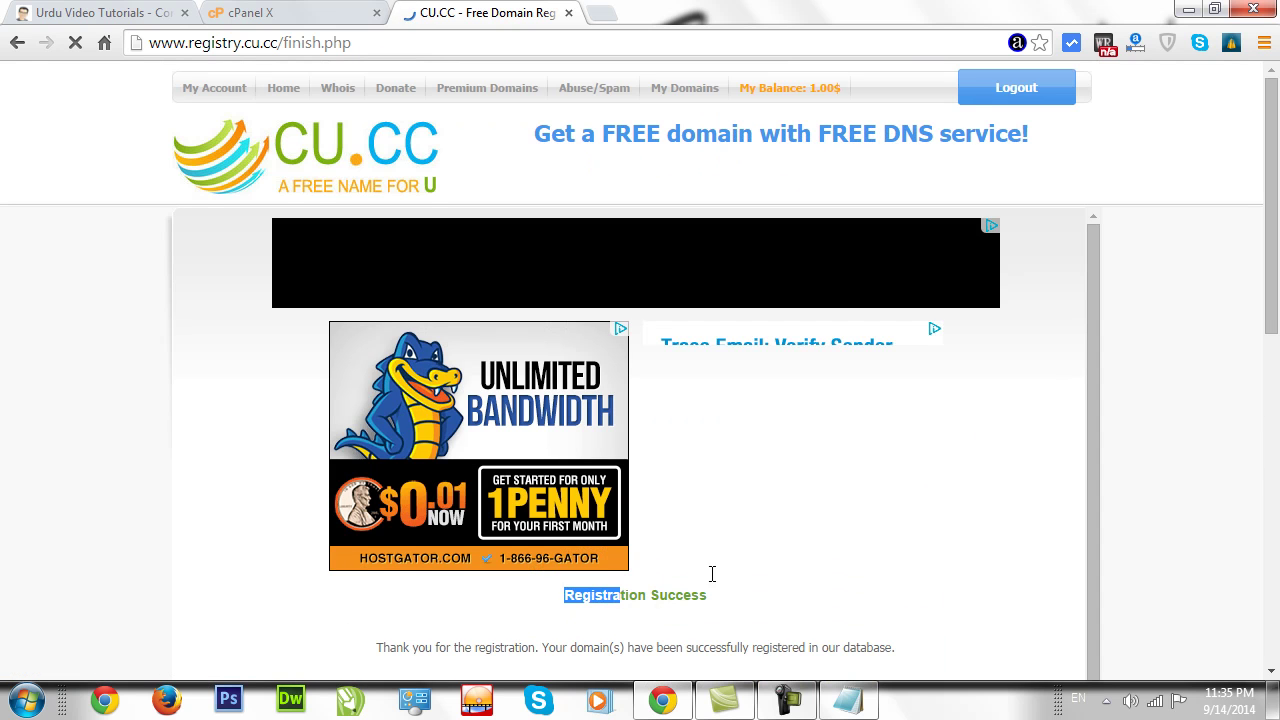
{"action": "scroll", "coordinate": [645, 382], "scroll_direction": "down", "scroll_amount": 3}
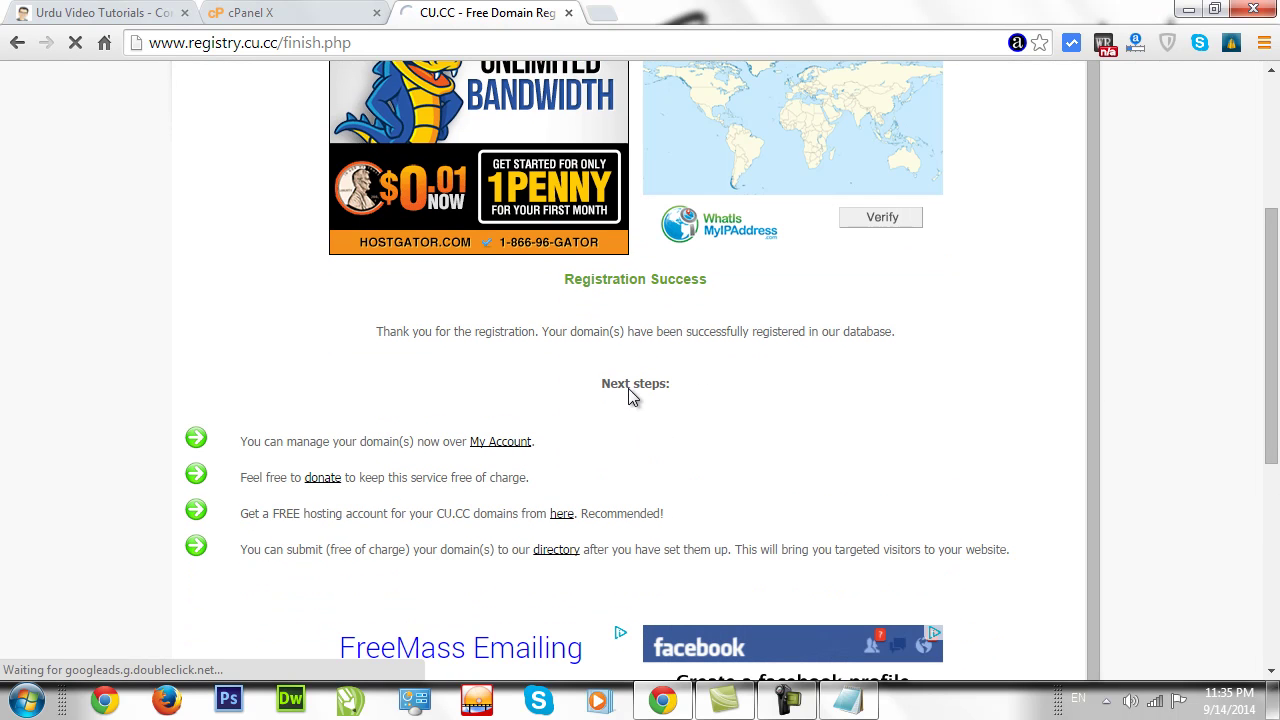
{"action": "left_click", "coordinate": [495, 442]}
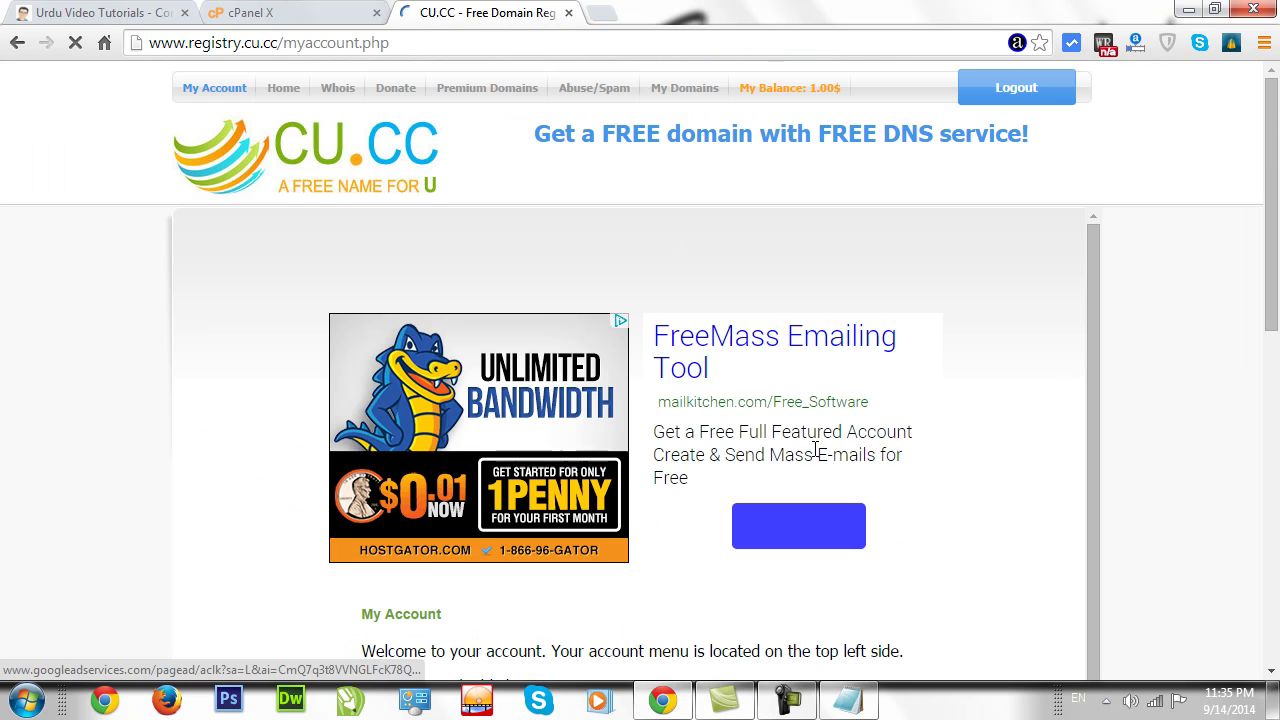
{"action": "scroll", "coordinate": [1268, 357], "scroll_direction": "down", "scroll_amount": 4}
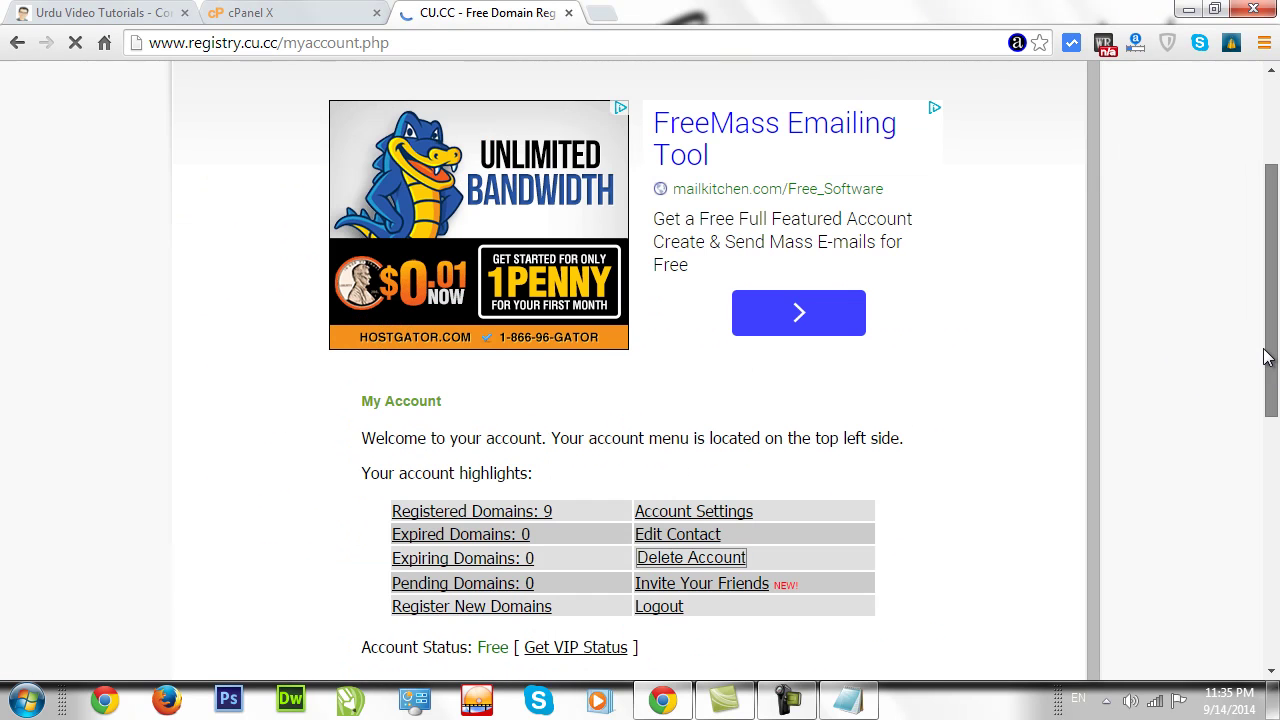
{"action": "left_click", "coordinate": [447, 331]}
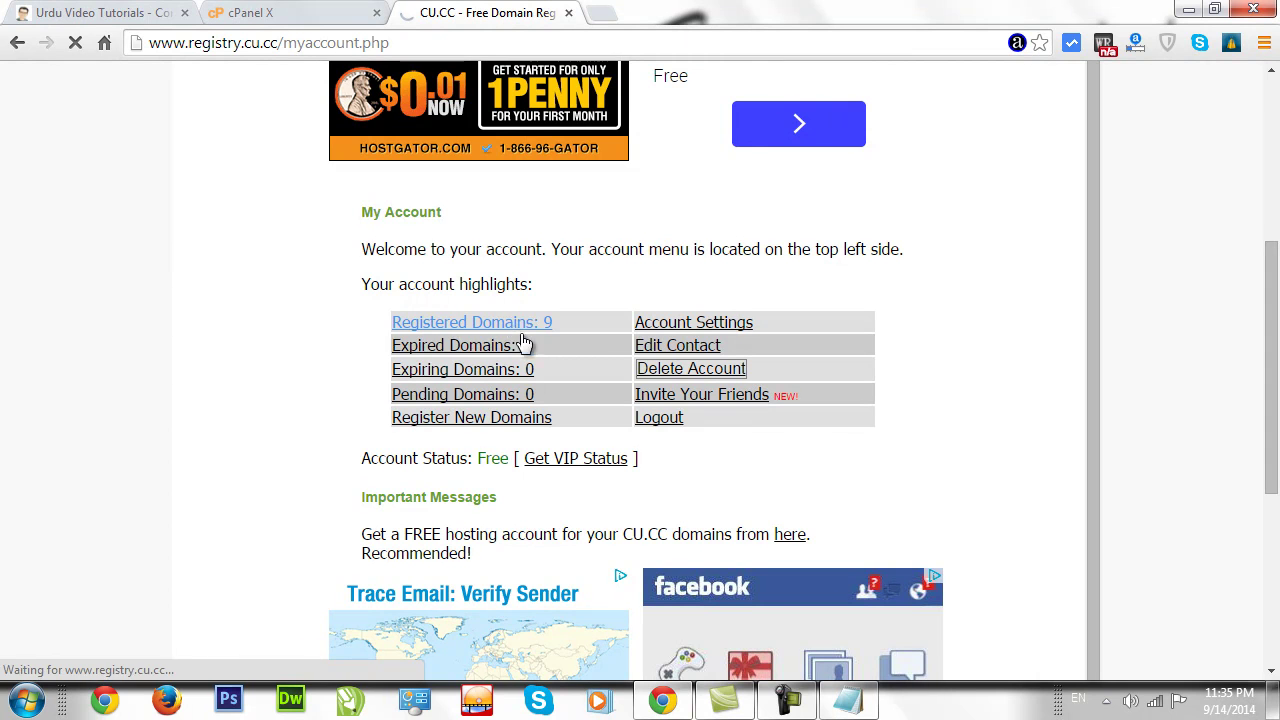
Find myitclub.cu.cc in My Domains and open its Manage page.
{"action": "left_click", "coordinate": [502, 324]}
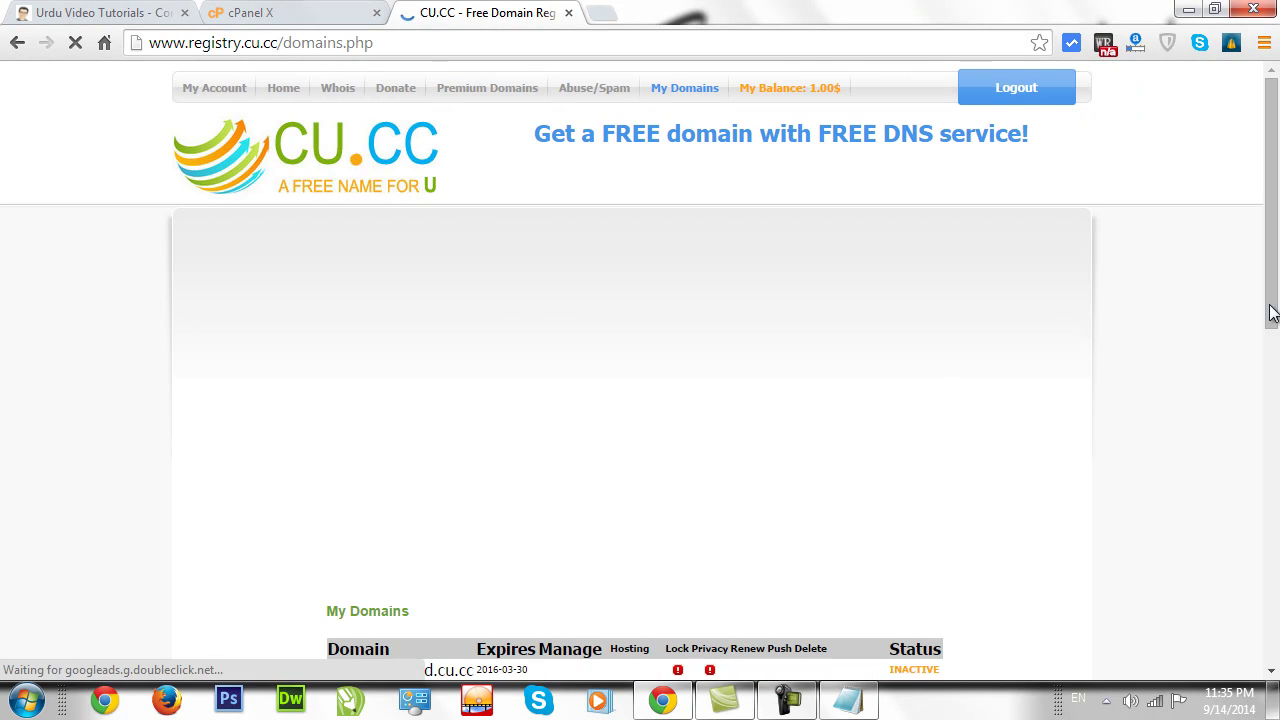
{"action": "scroll", "coordinate": [1272, 300], "scroll_direction": "down", "scroll_amount": 1}
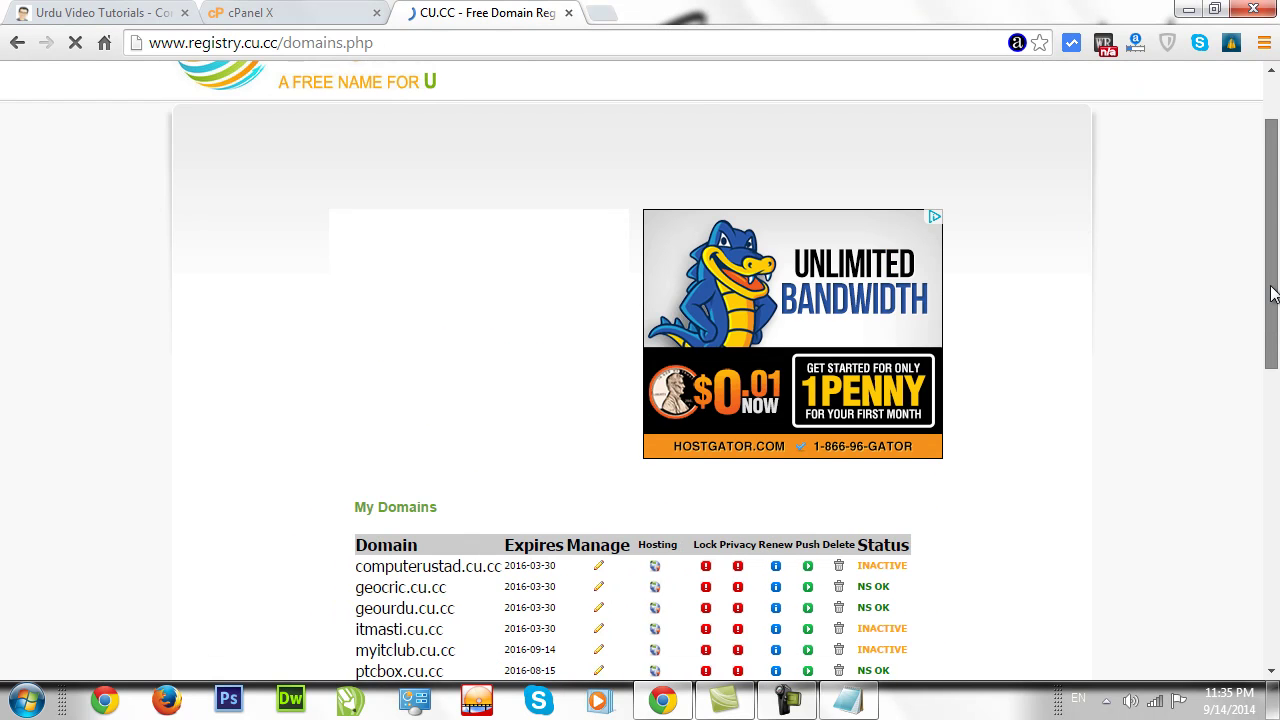
{"action": "scroll", "coordinate": [1272, 293], "scroll_direction": "down", "scroll_amount": 2}
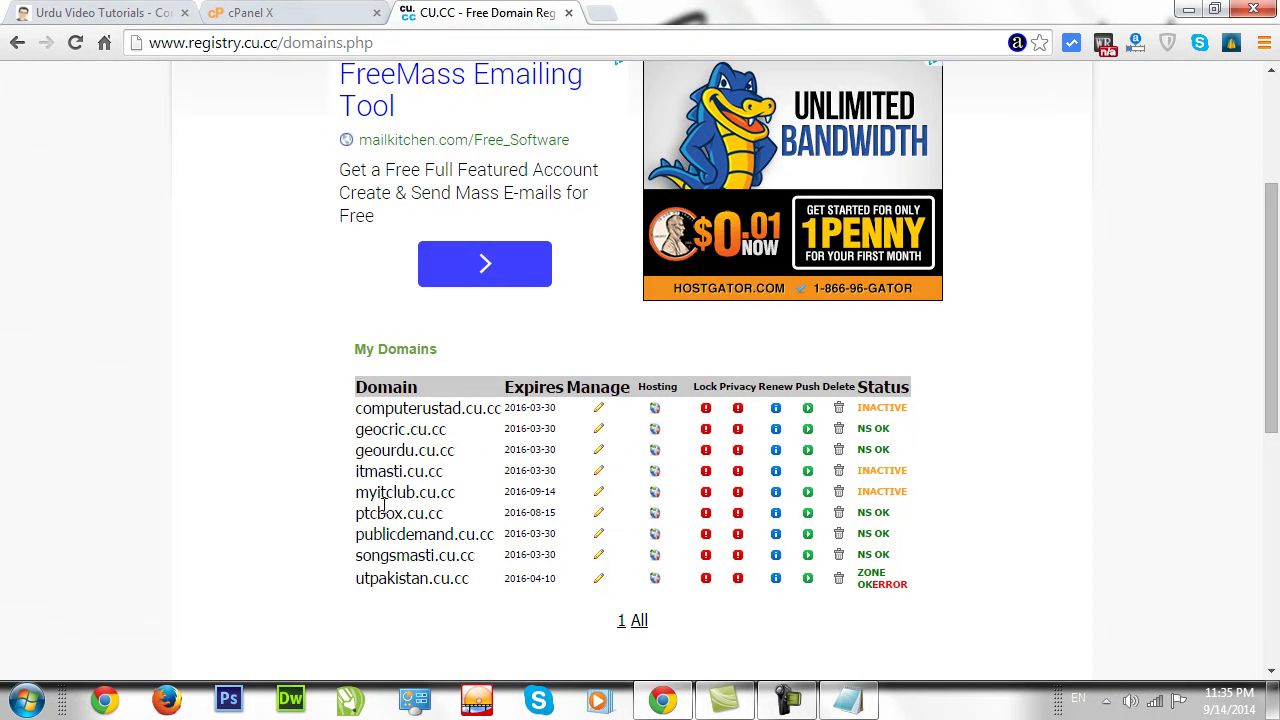
{"action": "left_click_drag", "start_coordinate": [357, 492], "coordinate": [459, 497]}
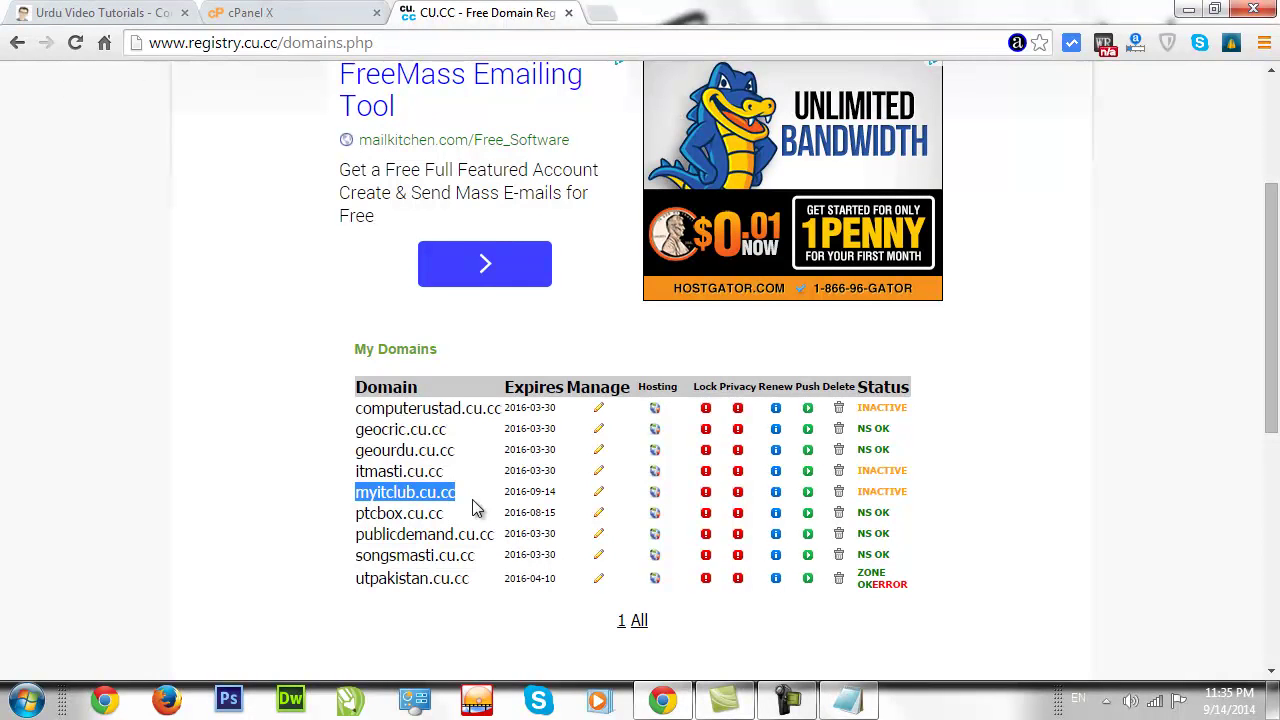
{"action": "left_click", "coordinate": [599, 494]}
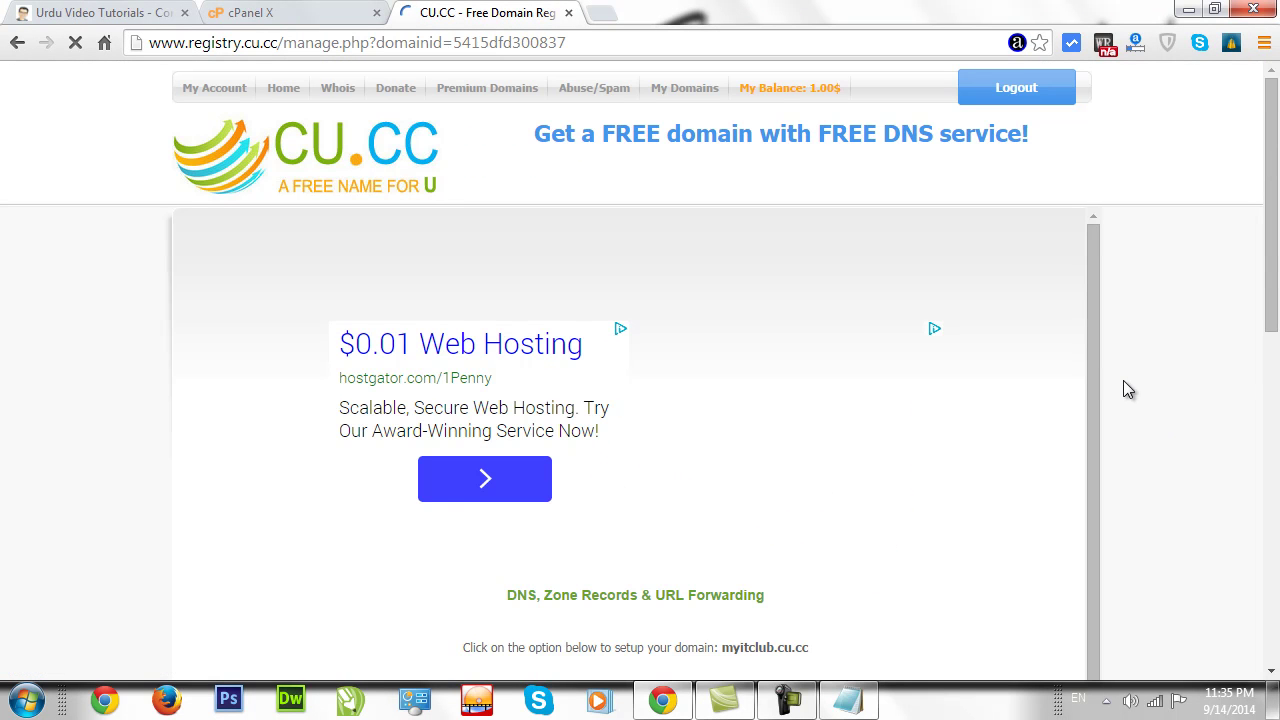
Open myitclub.cu.cc's empty Nameserver Setup form, then return to the cPanel X tab.
{"action": "scroll", "coordinate": [593, 431], "scroll_direction": "down", "scroll_amount": 4}
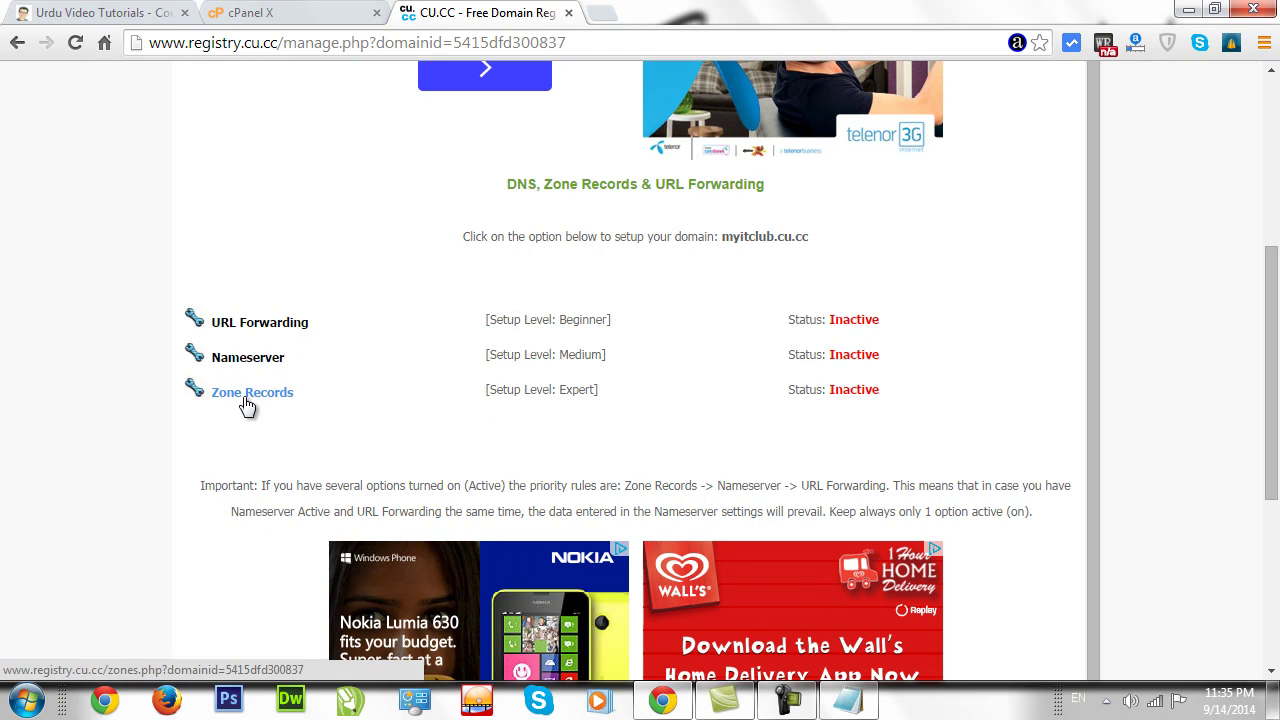
{"action": "left_click", "coordinate": [251, 361]}
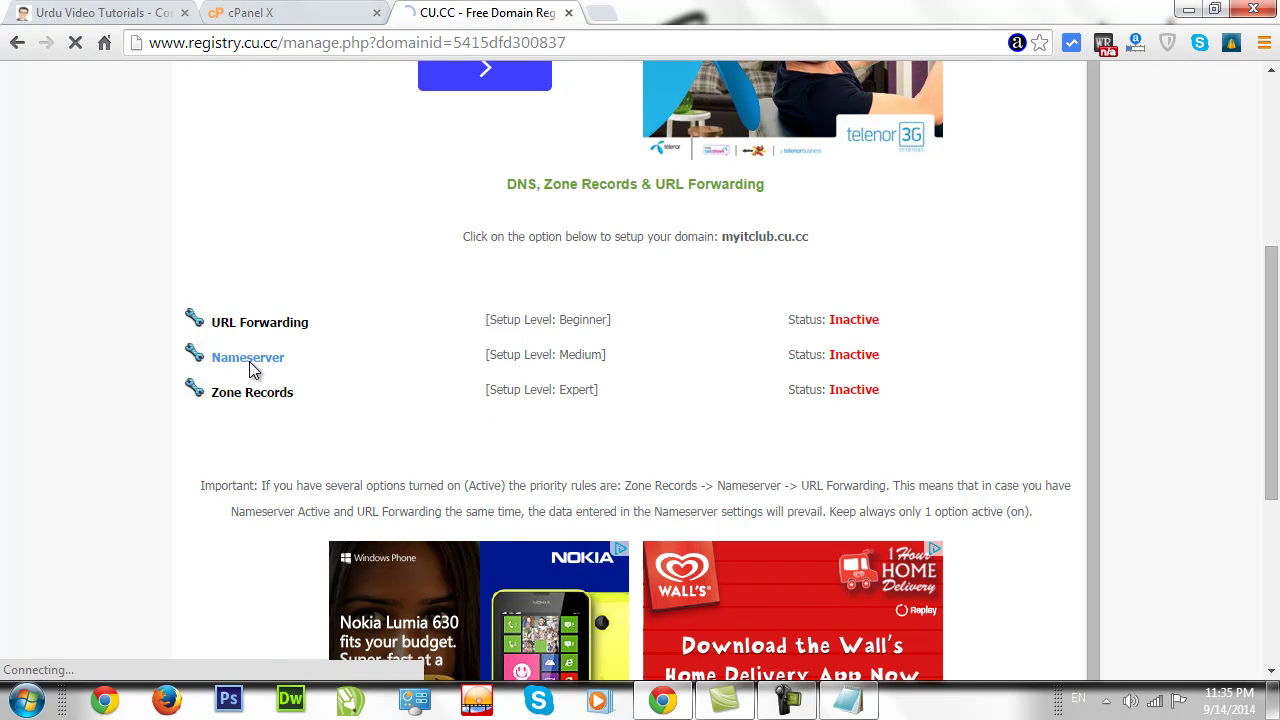
{"action": "left_click", "coordinate": [274, 16]}
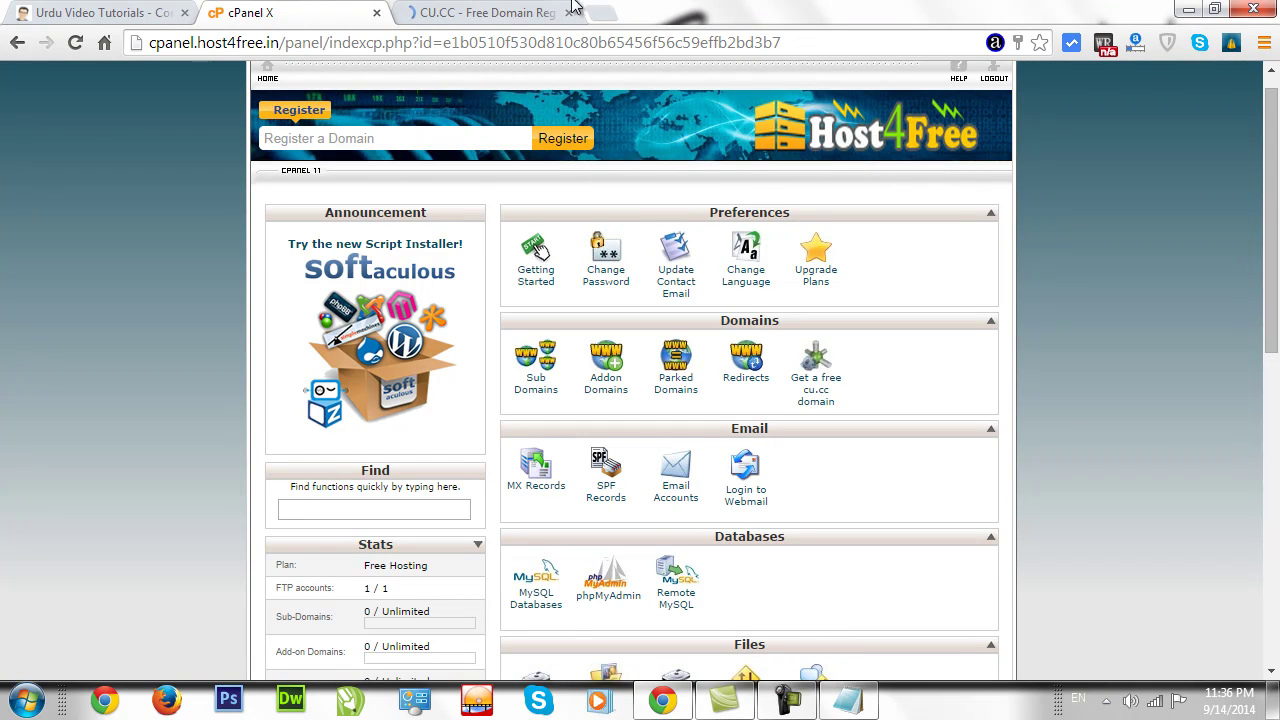
{"action": "left_click", "coordinate": [480, 14]}
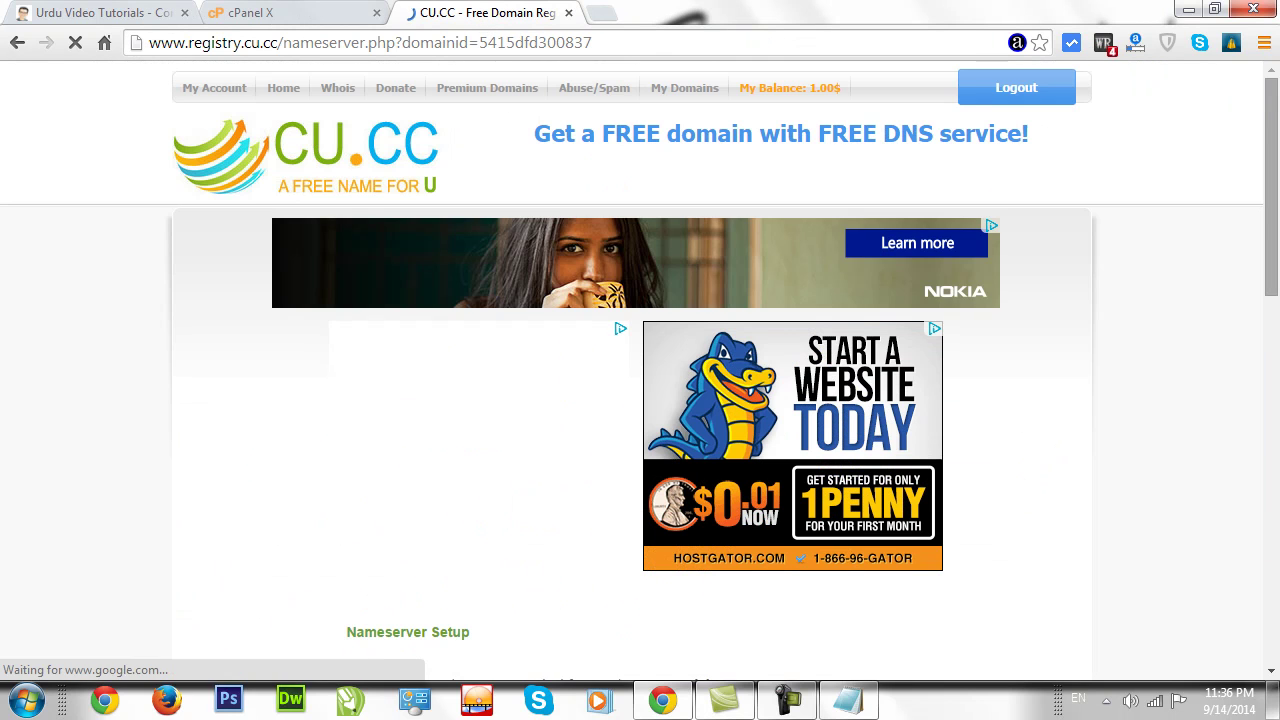
{"action": "scroll", "coordinate": [1276, 338], "scroll_direction": "down", "scroll_amount": 4}
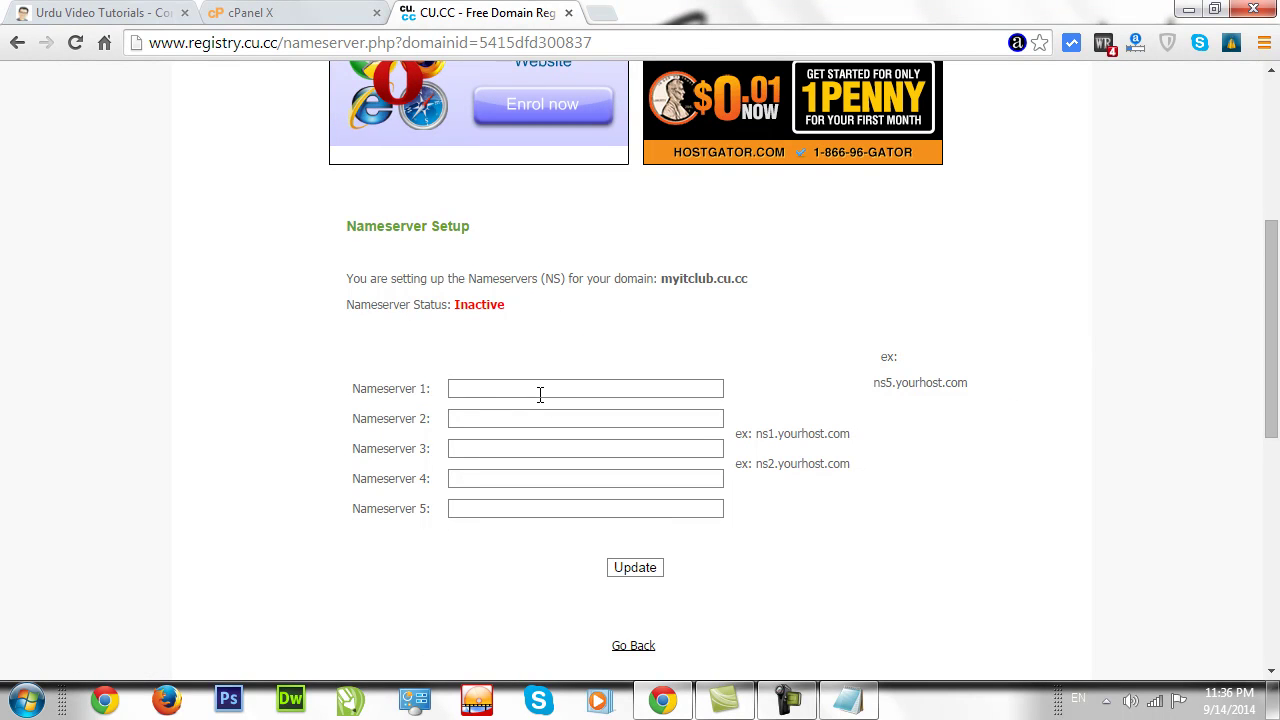
{"action": "left_click", "coordinate": [296, 14]}
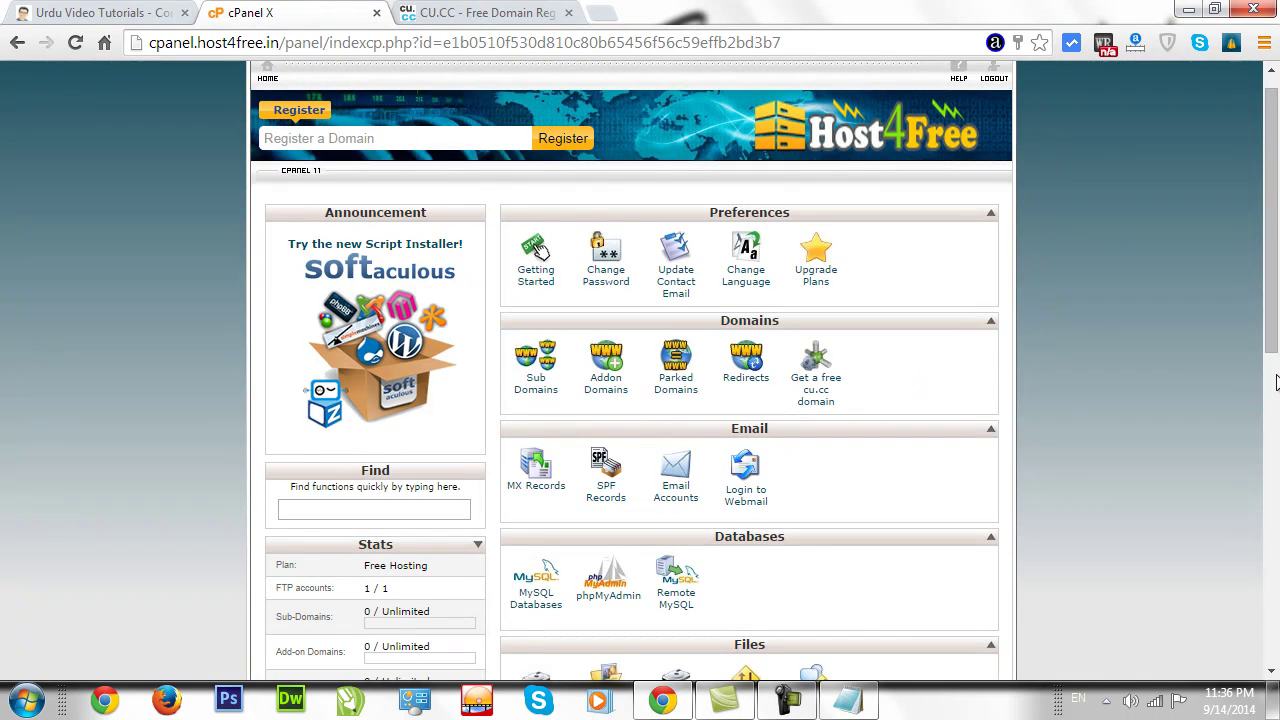
Open Account settings and copy ns1.host4free.in from the DNS / Name servers list.
{"action": "left_click_drag", "start_coordinate": [1278, 246], "coordinate": [1272, 576]}
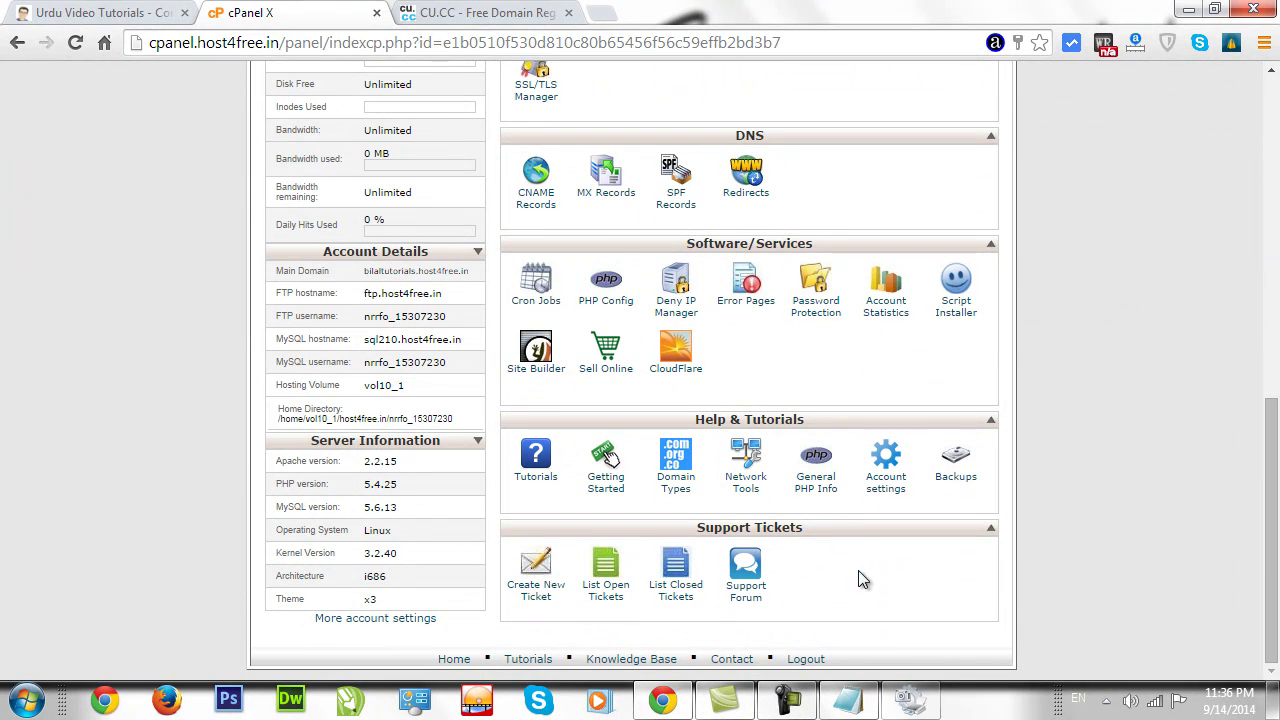
{"action": "left_click", "coordinate": [885, 476]}
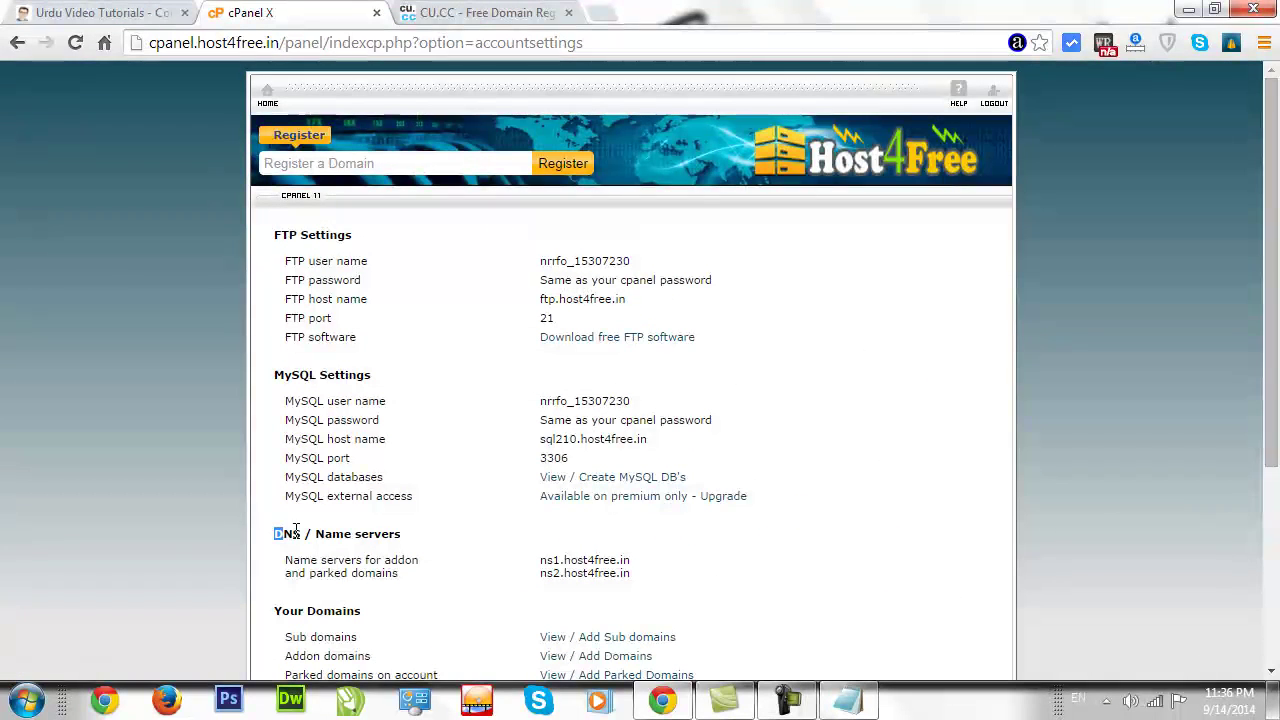
{"action": "left_click_drag", "start_coordinate": [276, 533], "coordinate": [406, 531]}
{"action": "left_click", "coordinate": [420, 547]}
{"action": "left_click_drag", "start_coordinate": [553, 555], "coordinate": [641, 552]}
{"action": "key", "text": "ctrl+c"}
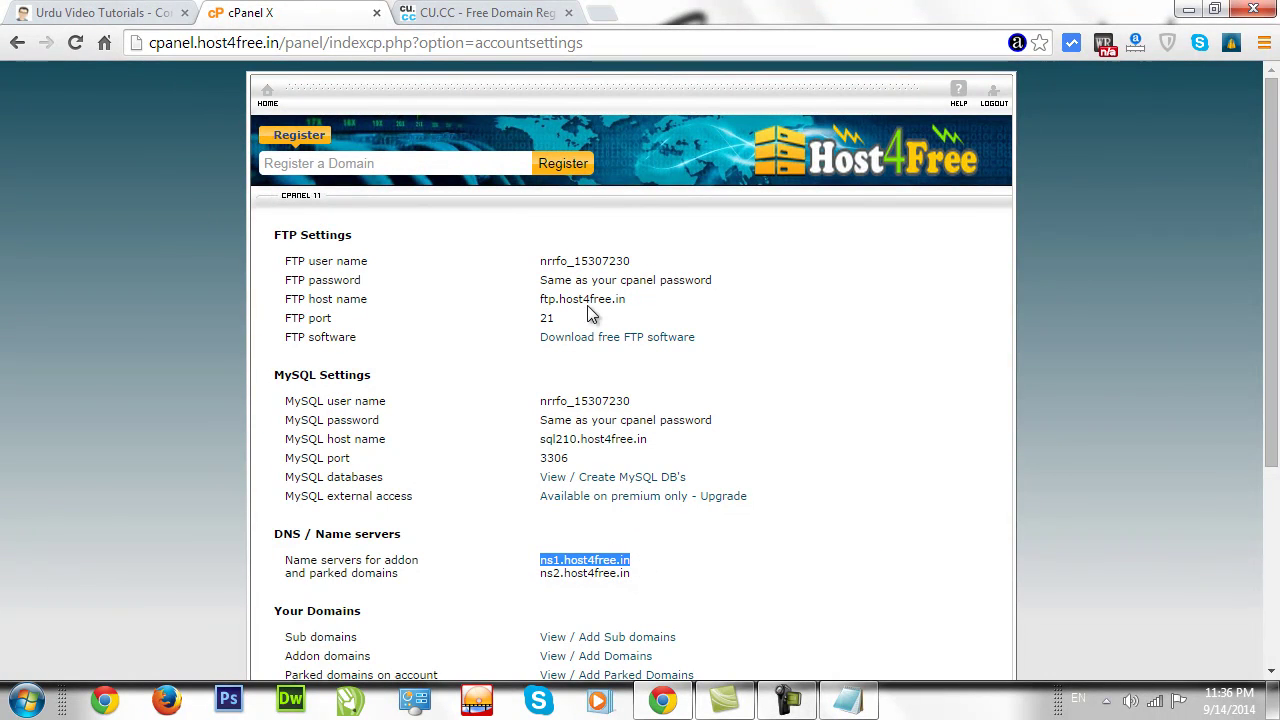
Set Nameserver 1 to ns1.host4free.in and Nameserver 2 to ns2.host4free.in, update, and go back.
{"action": "left_click", "coordinate": [537, 11]}
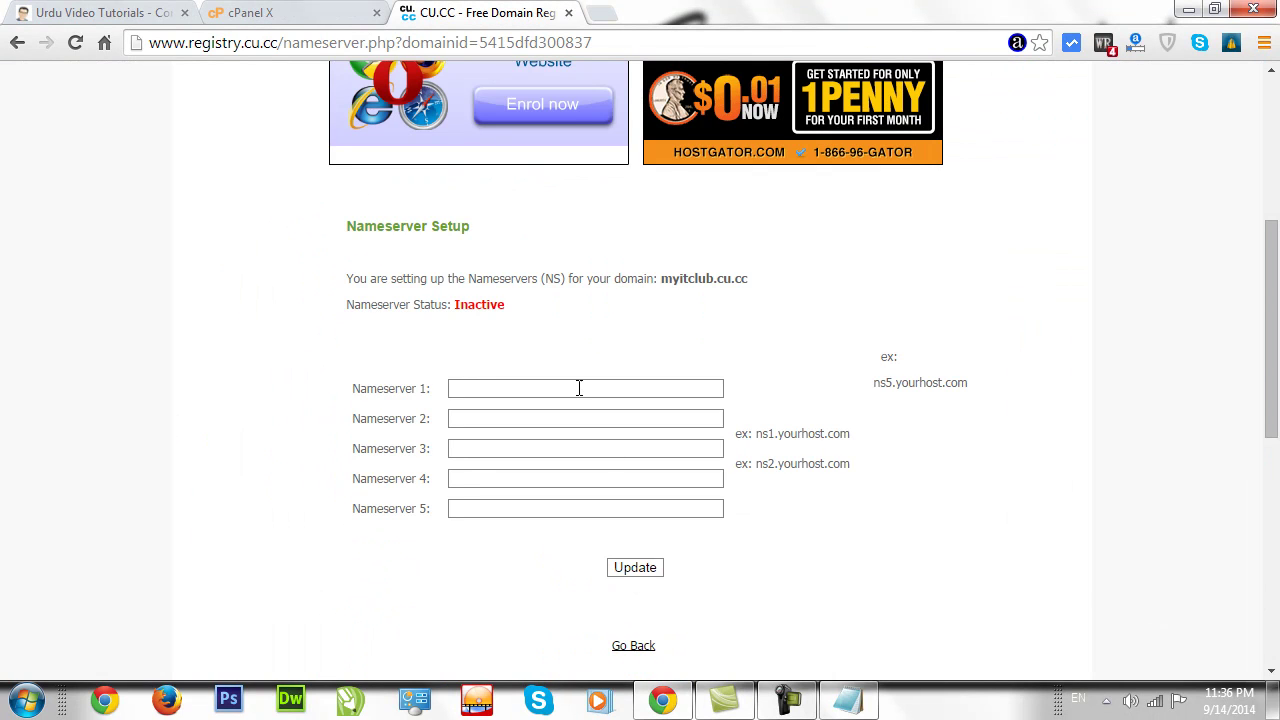
{"action": "key", "text": "ctrl+v"}
{"action": "left_click", "coordinate": [571, 416]}
{"action": "key", "text": "ctrl+v"}
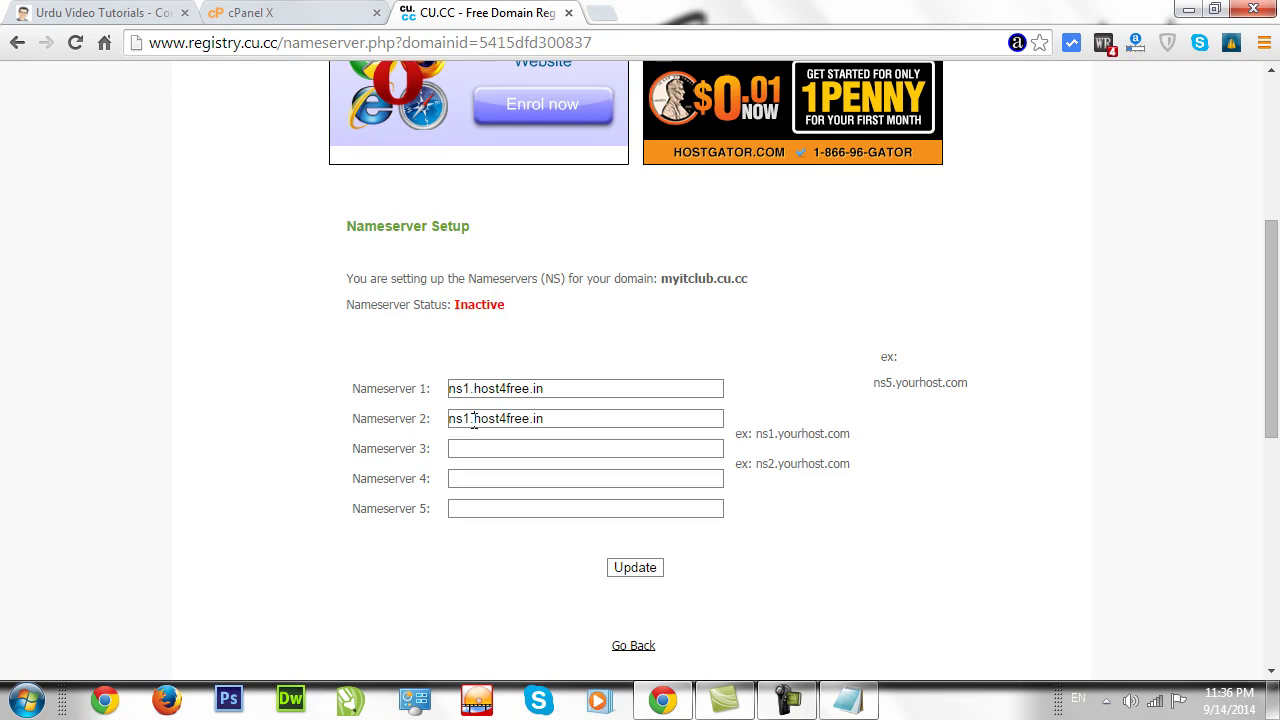
{"action": "key", "text": "BackSpace"}
{"action": "type", "text": "2"}
{"action": "left_click", "coordinate": [620, 571]}
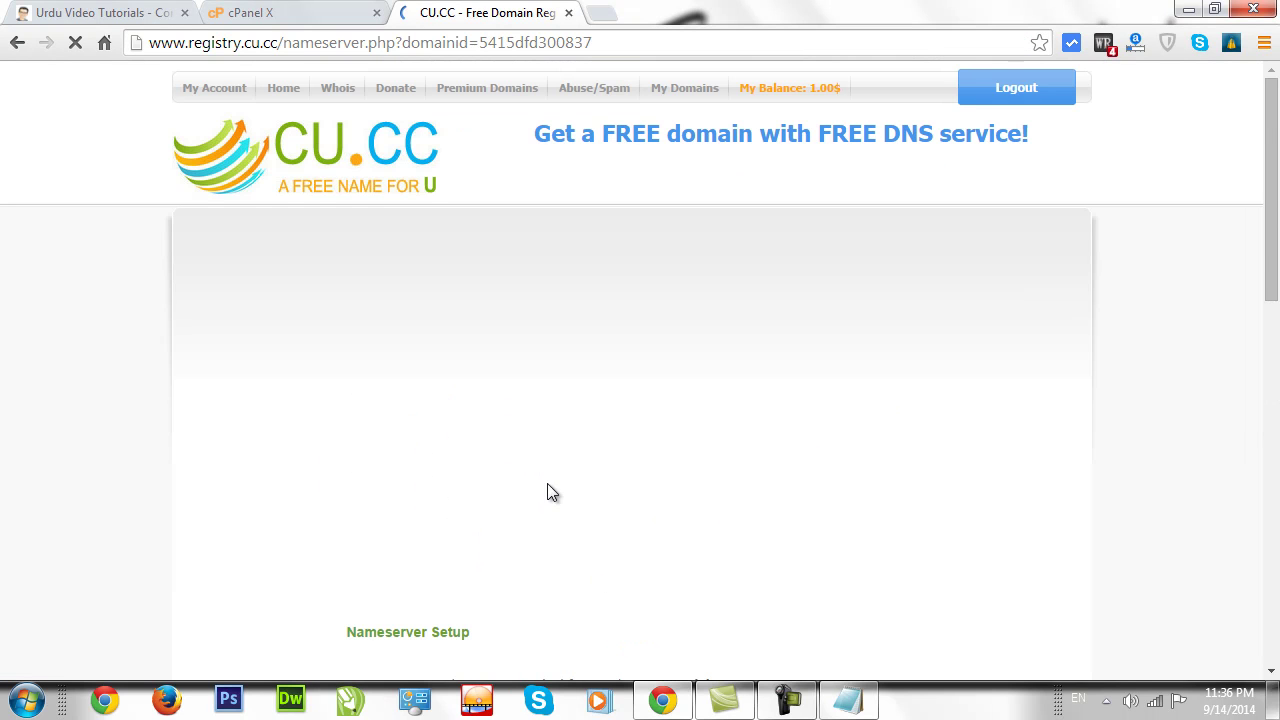
{"action": "left_click_drag", "start_coordinate": [1272, 230], "coordinate": [1272, 365]}
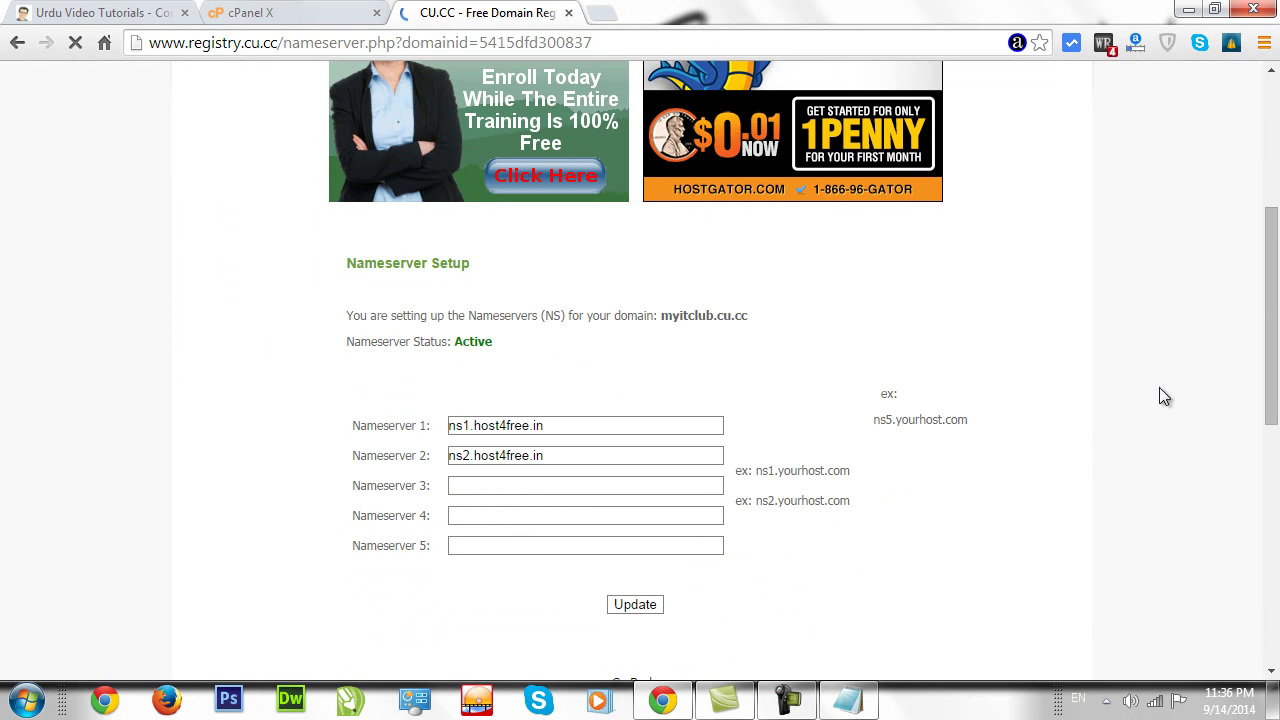
{"action": "scroll", "coordinate": [670, 327], "scroll_direction": "down", "scroll_amount": 3}
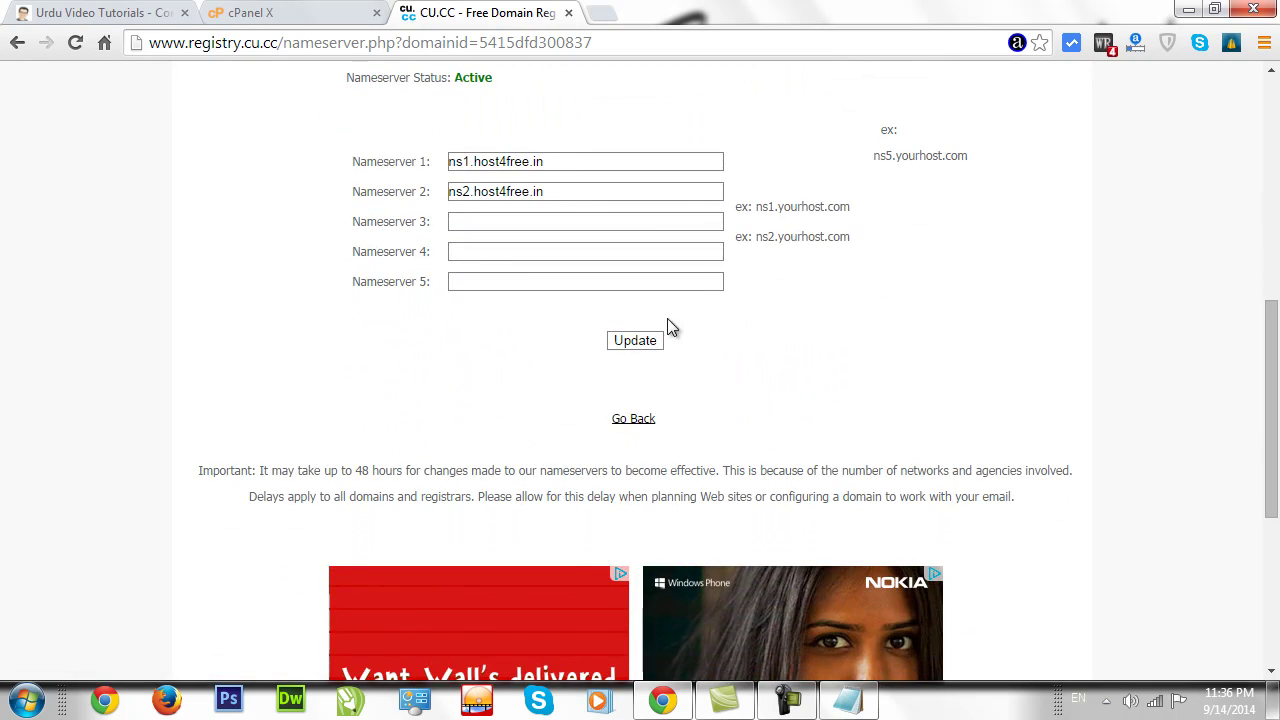
{"action": "left_click", "coordinate": [635, 418]}
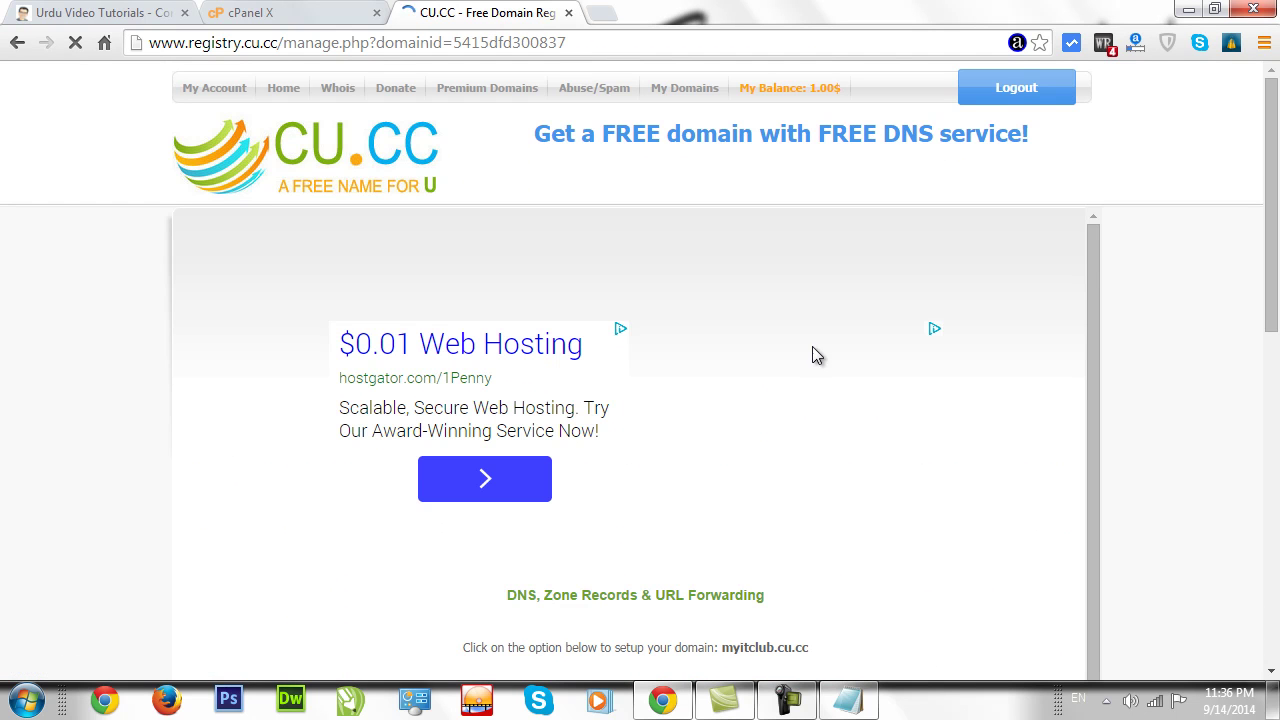
Check that myitclub.cu.cc shows NS OK status in CU.CC's registered domains list.
{"action": "left_click_drag", "start_coordinate": [1278, 230], "coordinate": [1251, 163]}
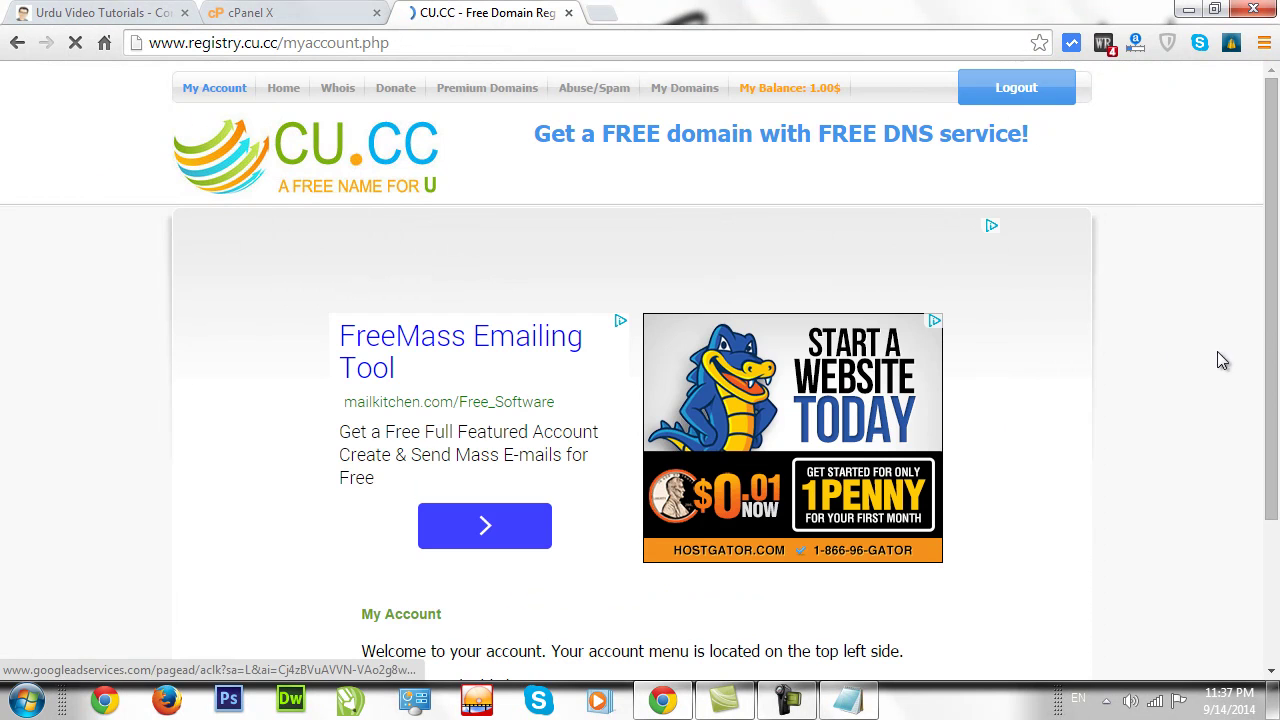
{"action": "left_click_drag", "start_coordinate": [1274, 319], "coordinate": [1275, 456]}
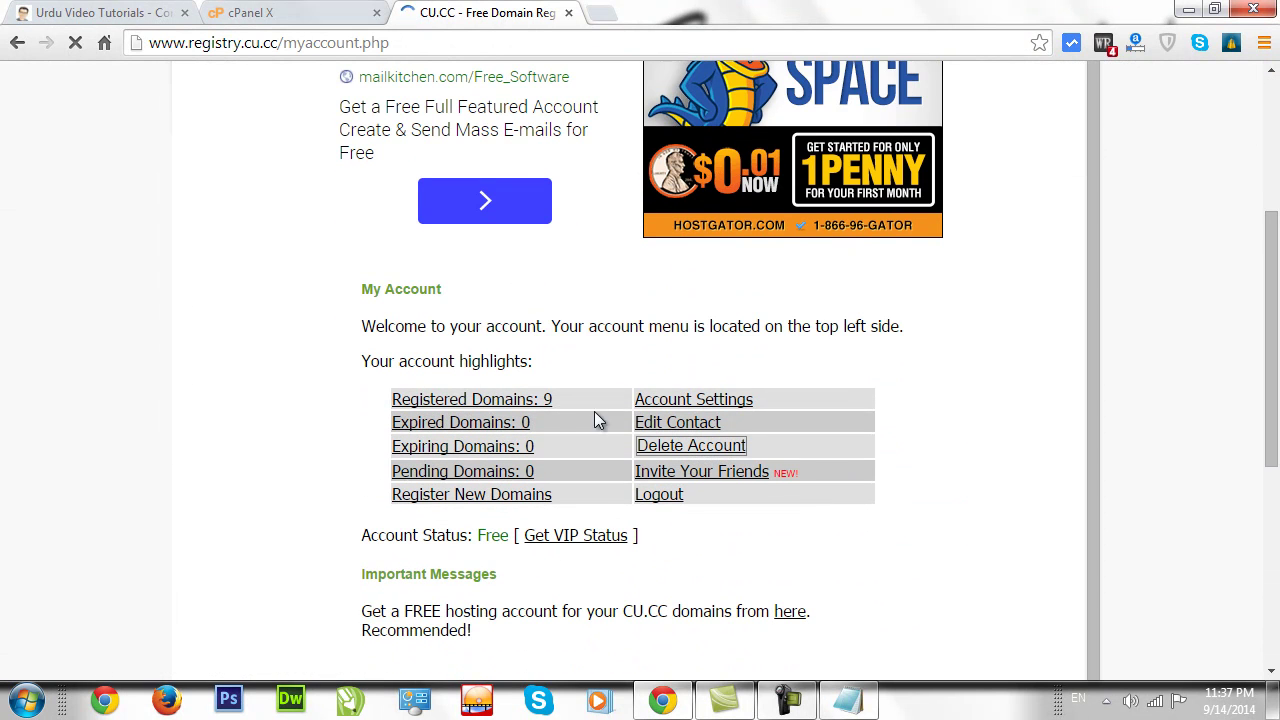
{"action": "left_click", "coordinate": [505, 405]}
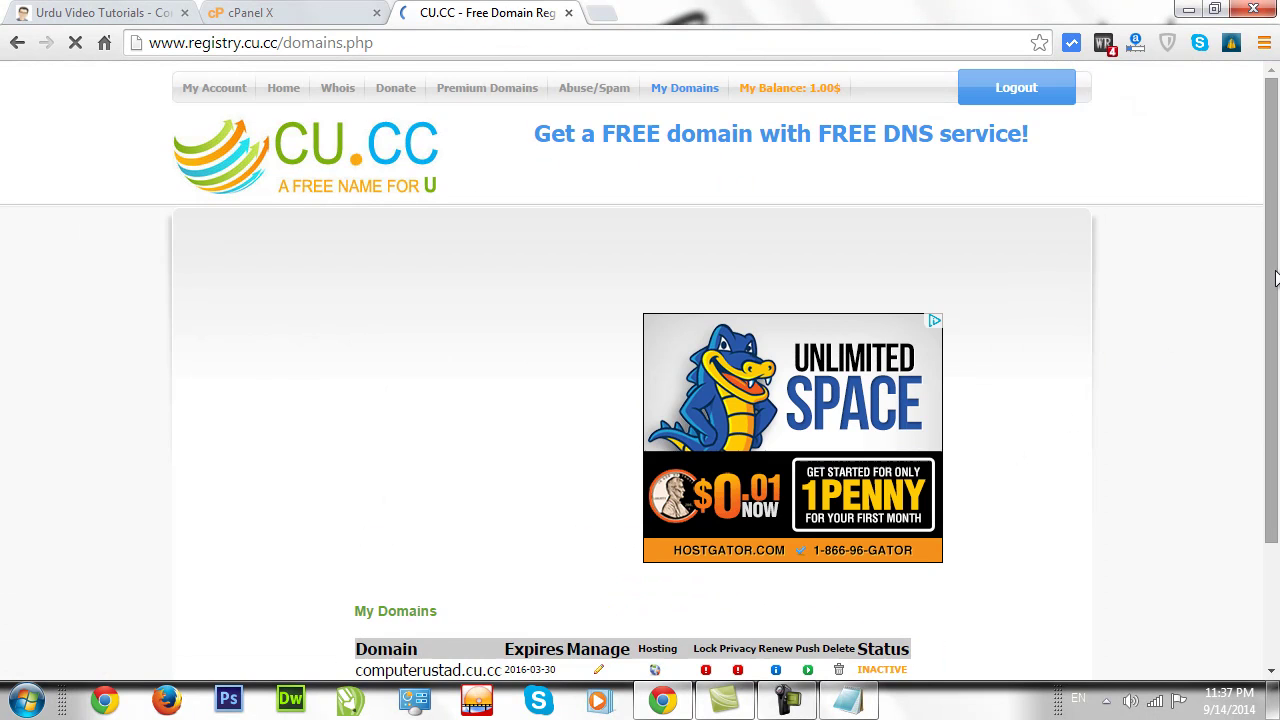
{"action": "left_click_drag", "start_coordinate": [1276, 326], "coordinate": [1274, 447]}
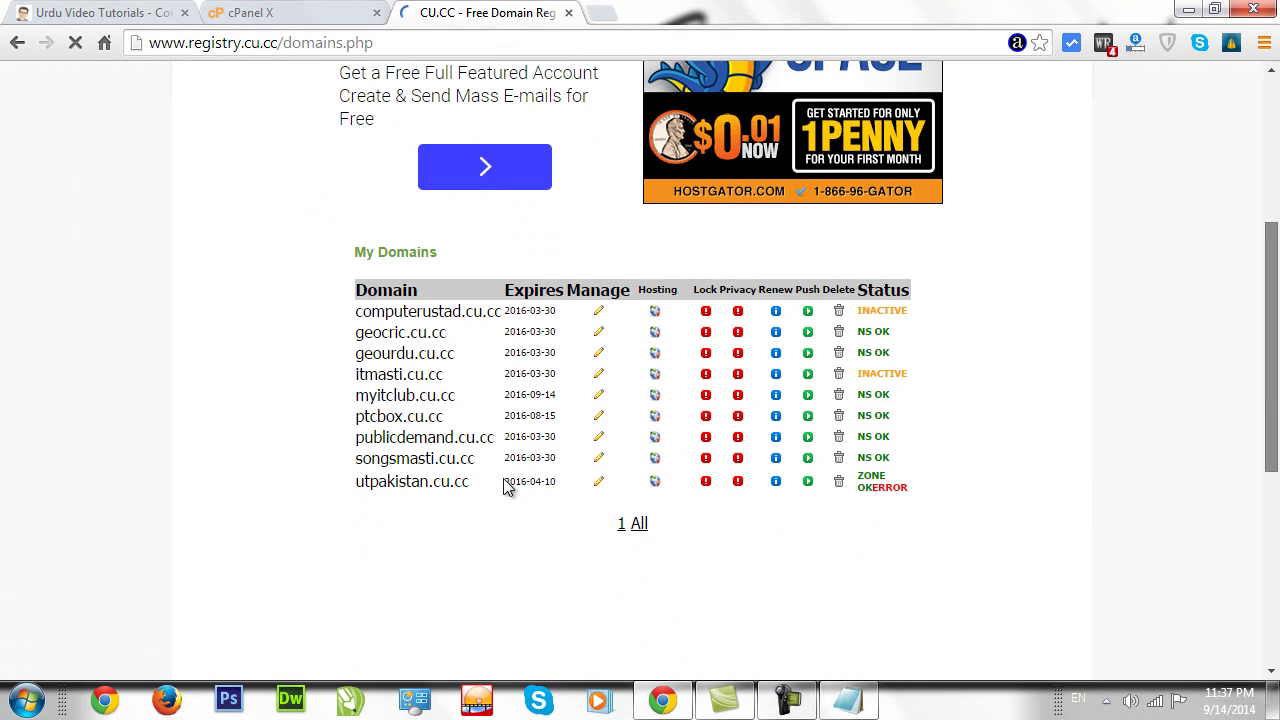
{"action": "left_click_drag", "start_coordinate": [443, 413], "coordinate": [866, 401]}
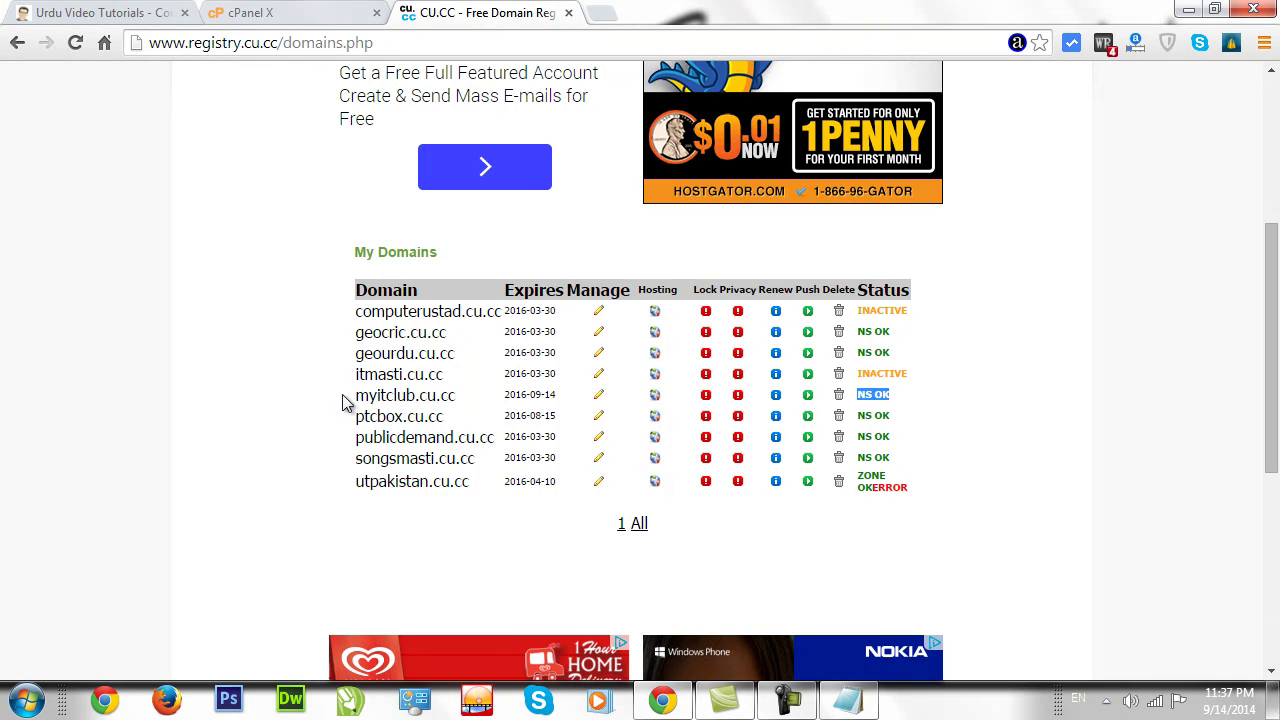
{"action": "left_click", "coordinate": [293, 16]}
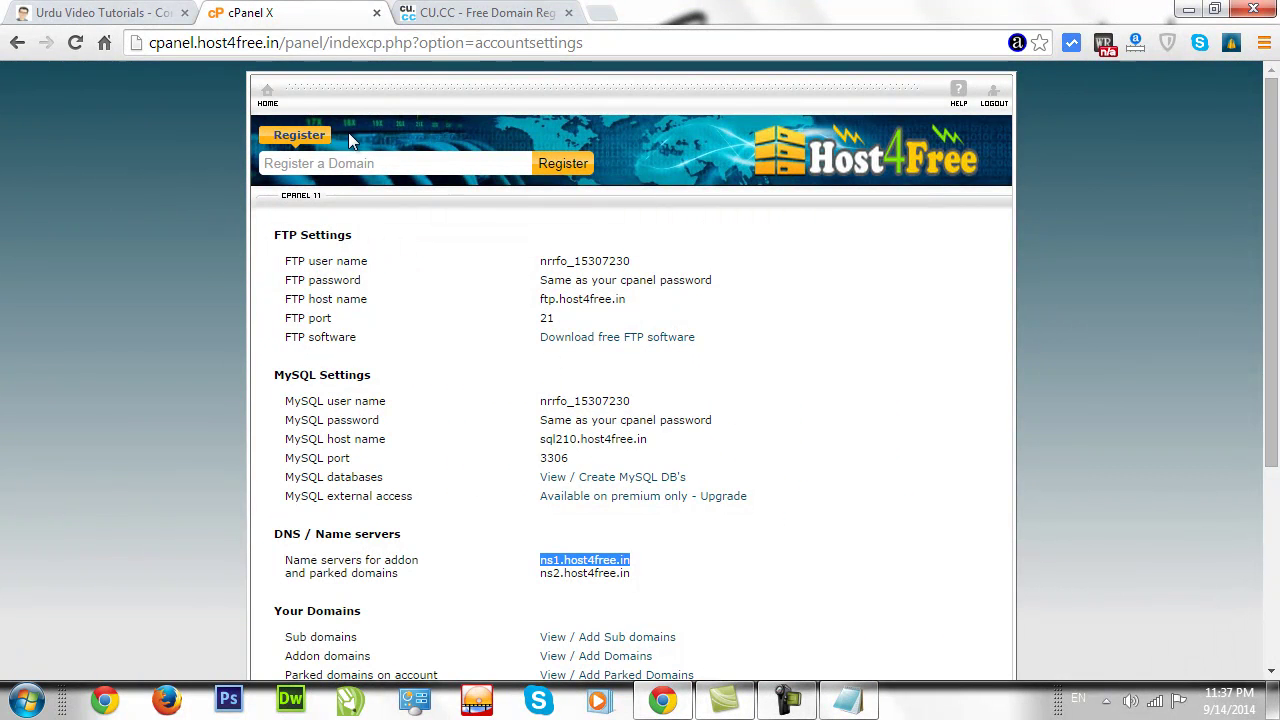
From cPanel home, open Addon Domain Management and its New Domain Name field.
{"action": "left_click", "coordinate": [266, 100]}
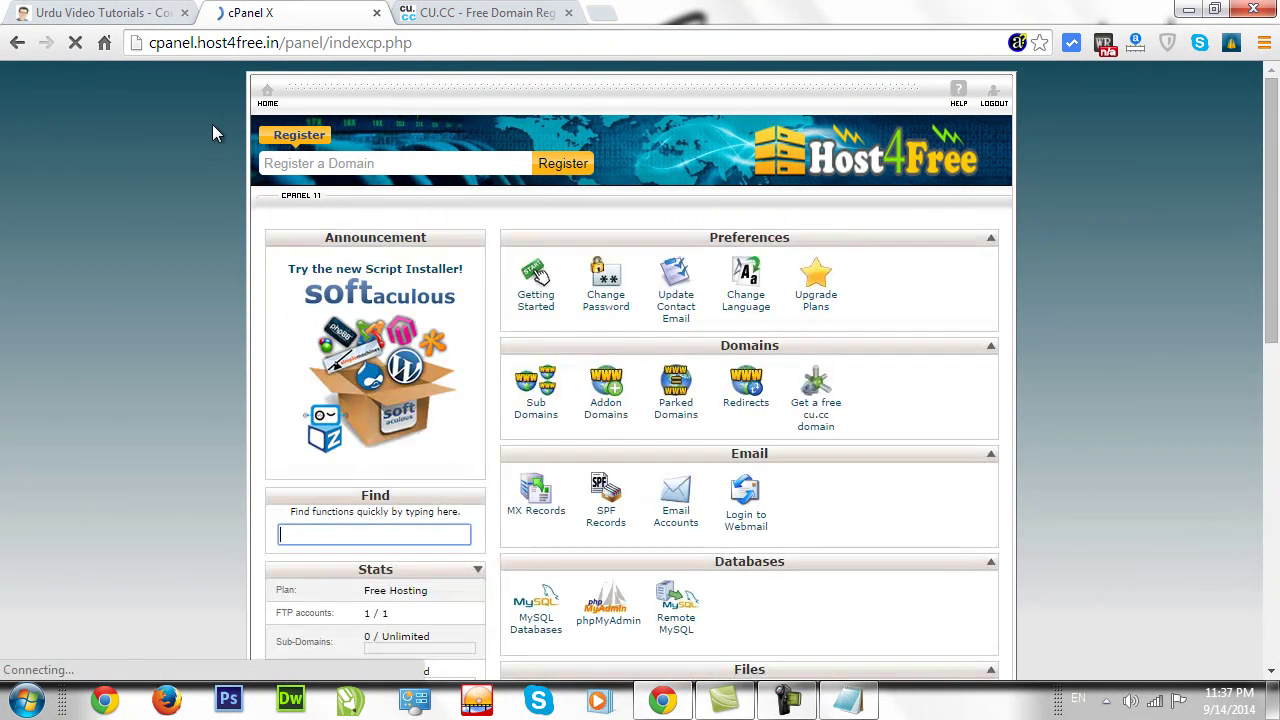
{"action": "left_click", "coordinate": [603, 387]}
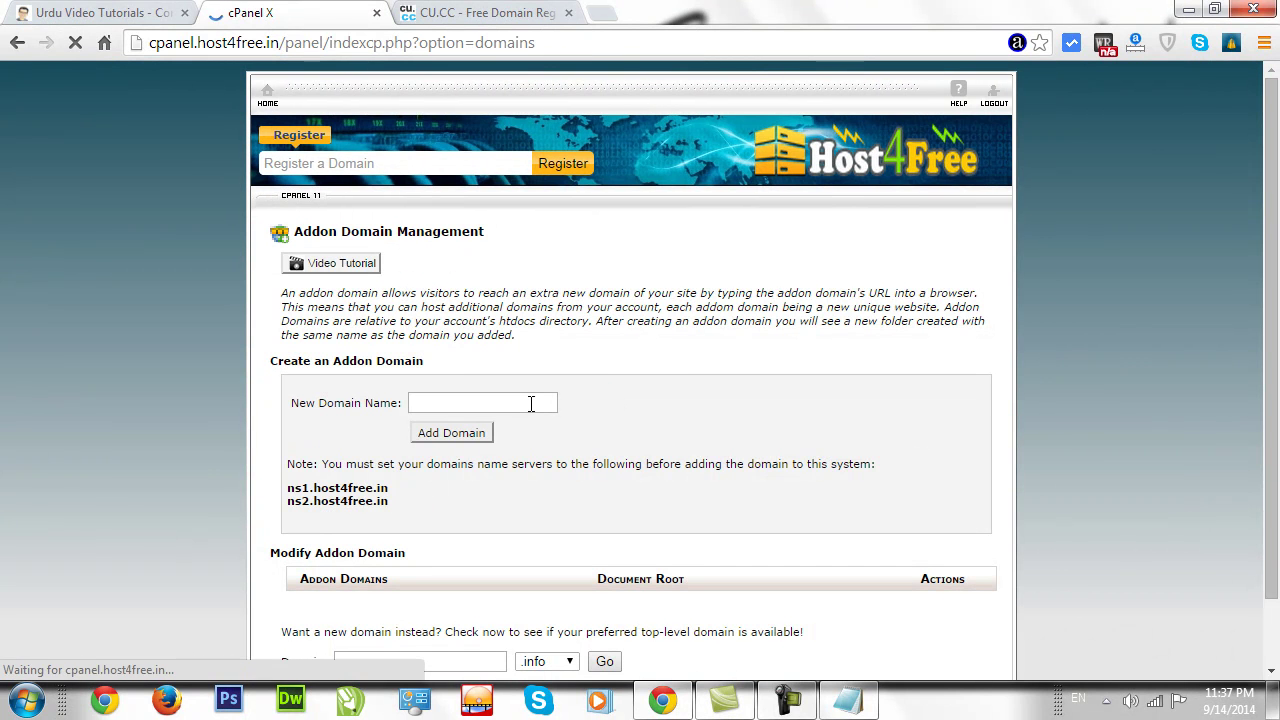
{"action": "left_click", "coordinate": [526, 402]}
Copy the myitclub.cu.cc domain name from the CU.CC domain list.
{"action": "key", "text": "ctrl+Tab"}
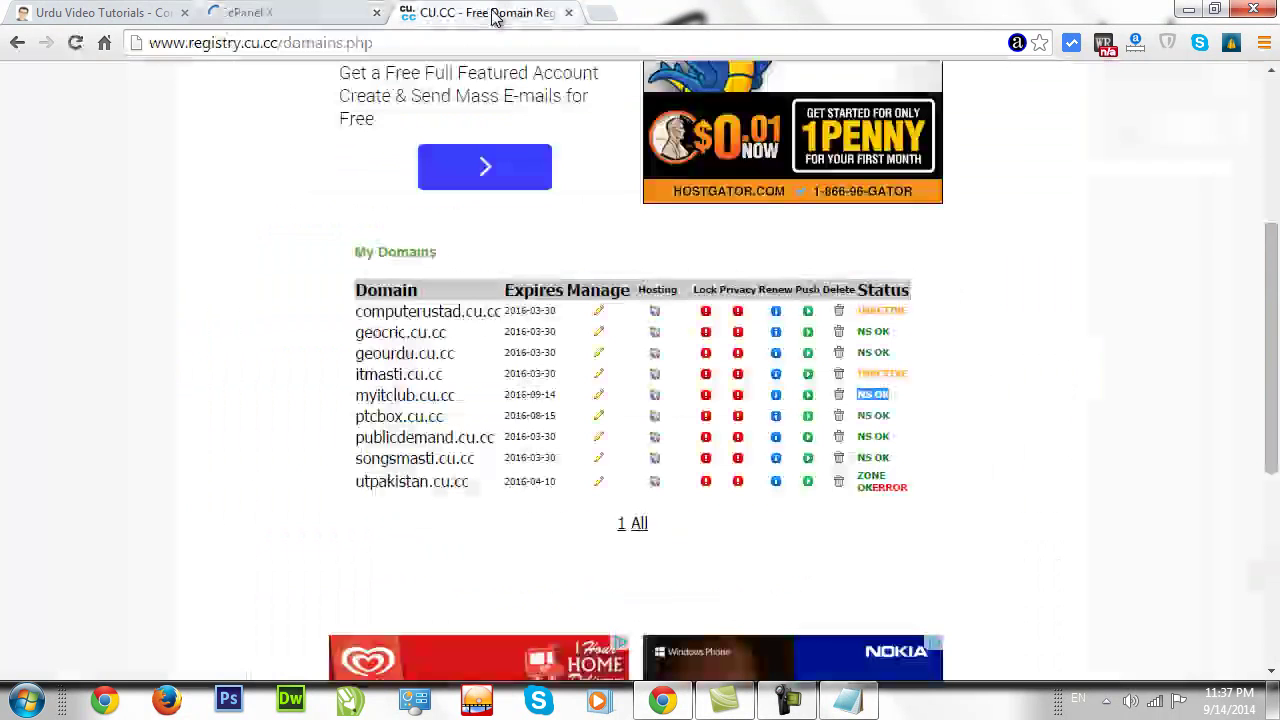
{"action": "left_click_drag", "start_coordinate": [455, 398], "coordinate": [360, 400]}
{"action": "key", "text": "ctrl+c"}
{"action": "left_click", "coordinate": [449, 396]}
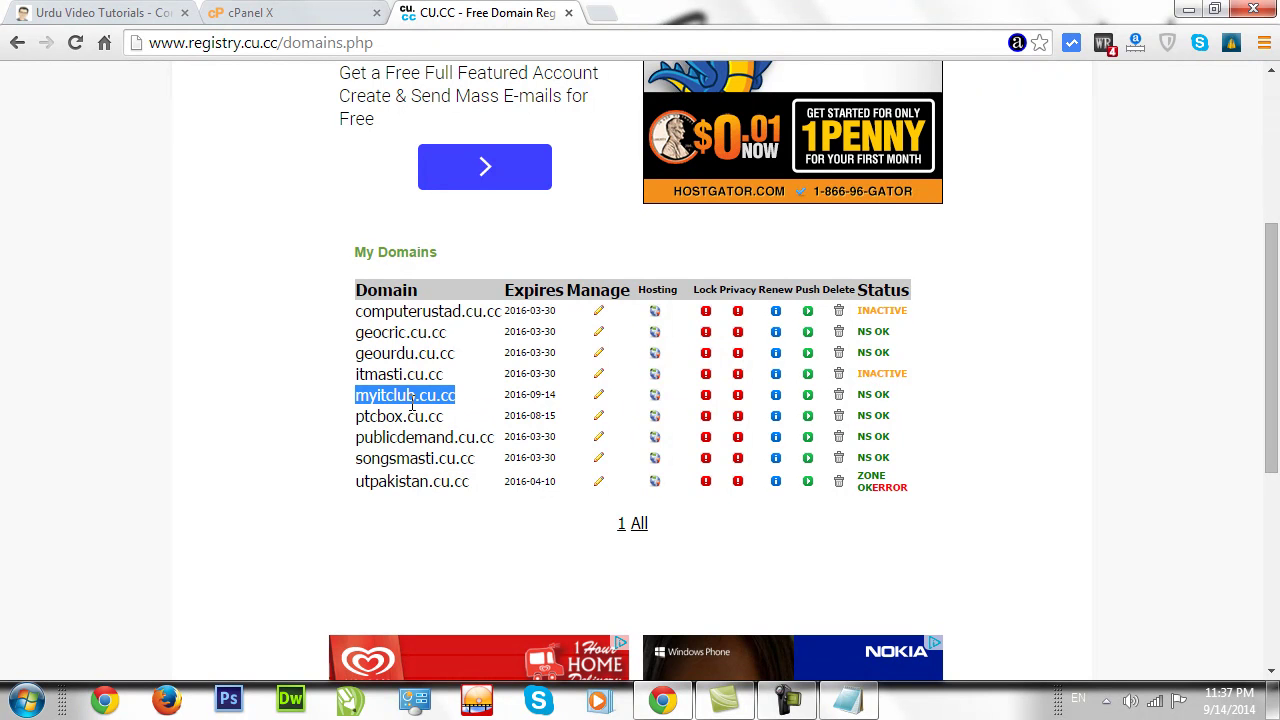
{"action": "left_click", "coordinate": [300, 20]}
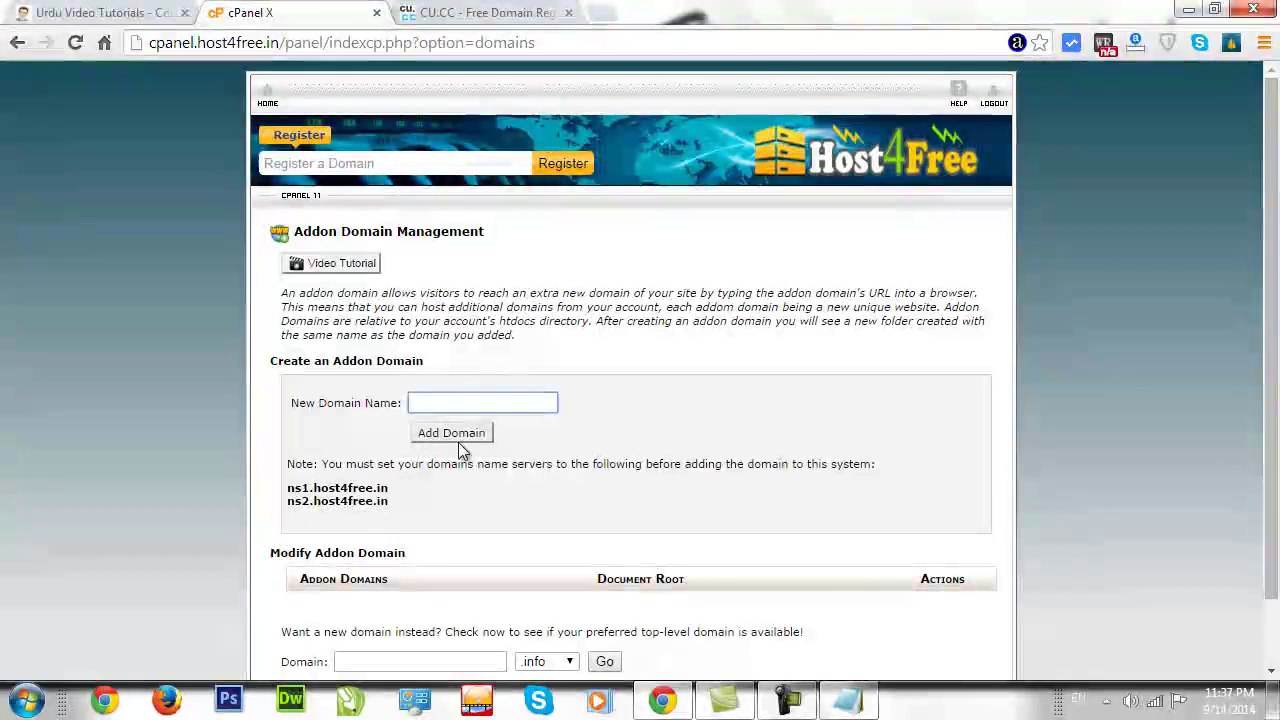
Paste myitclub.cu.cc as the new domain name and add it as an addon domain.
{"action": "key", "text": "ctrl+v"}
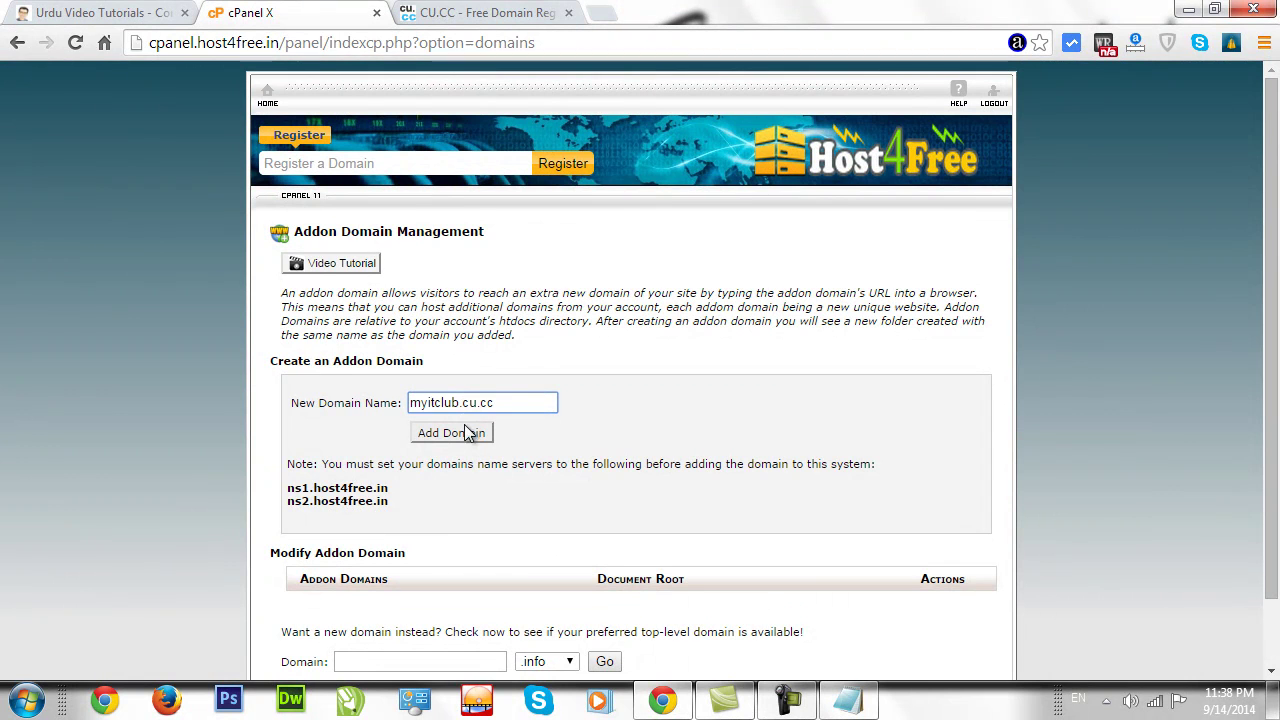
{"action": "left_click_drag", "start_coordinate": [507, 402], "coordinate": [411, 396]}
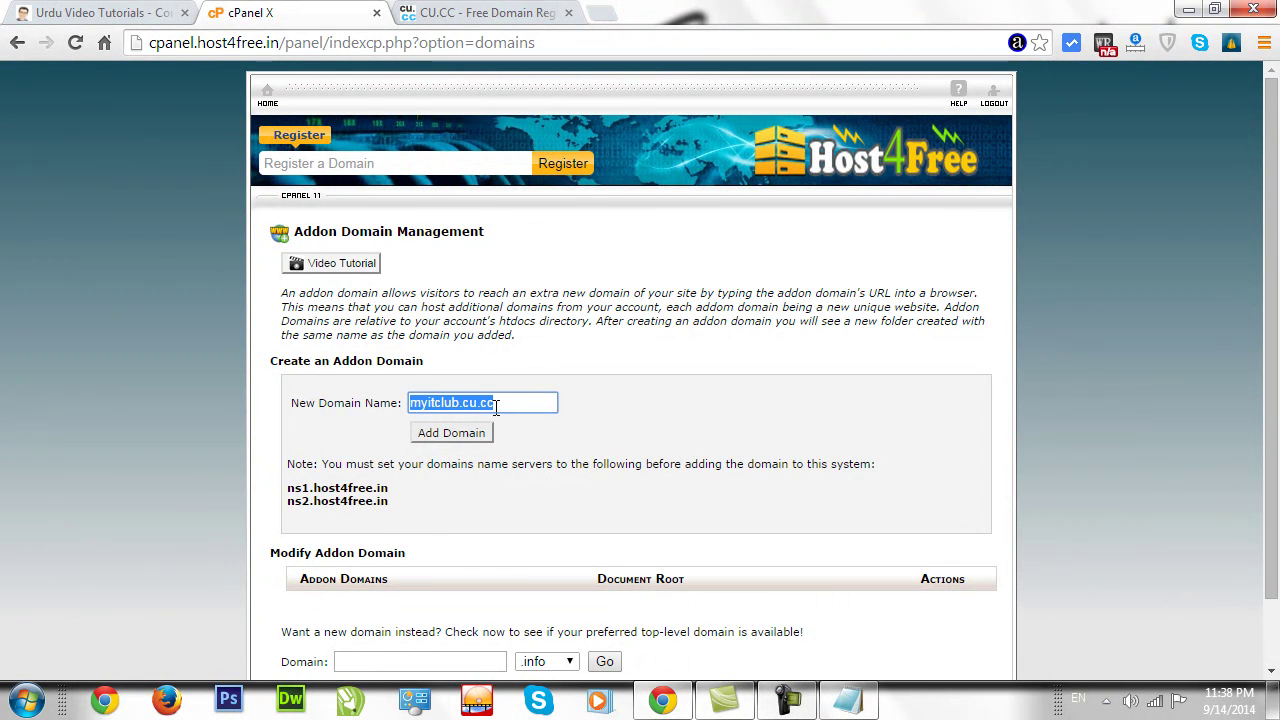
{"action": "left_click", "coordinate": [546, 432]}
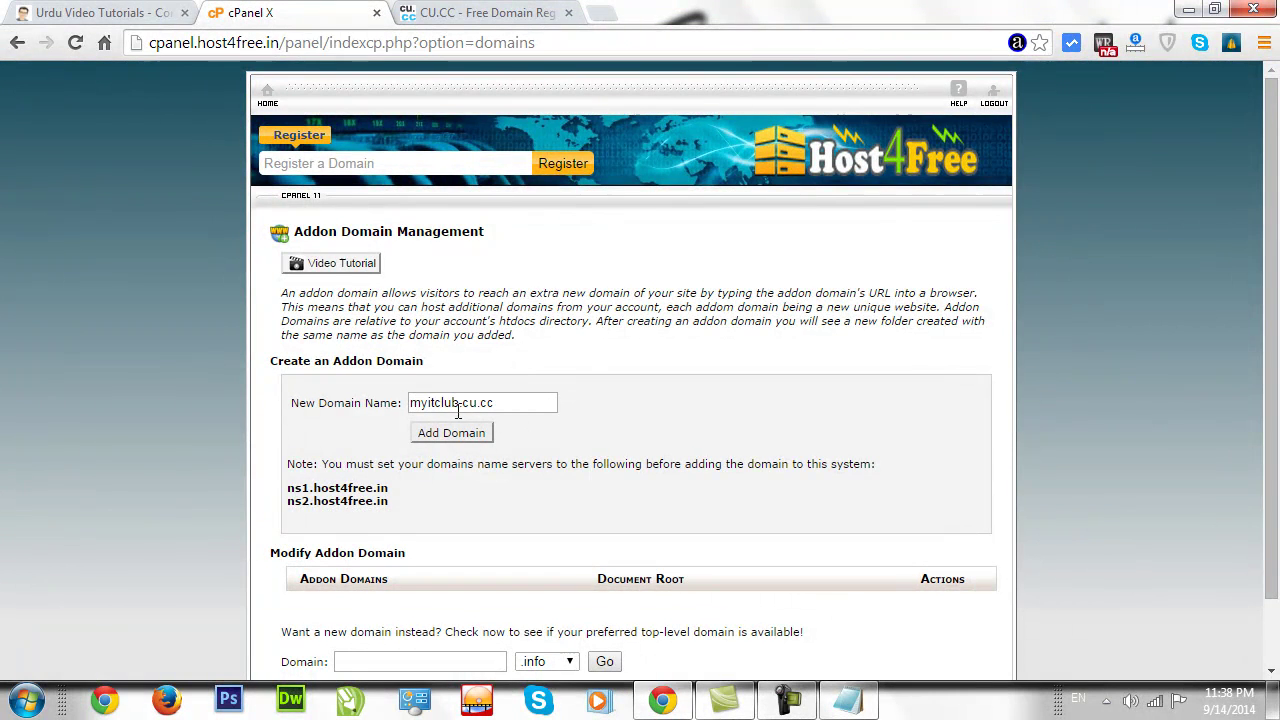
{"action": "left_click", "coordinate": [451, 433]}
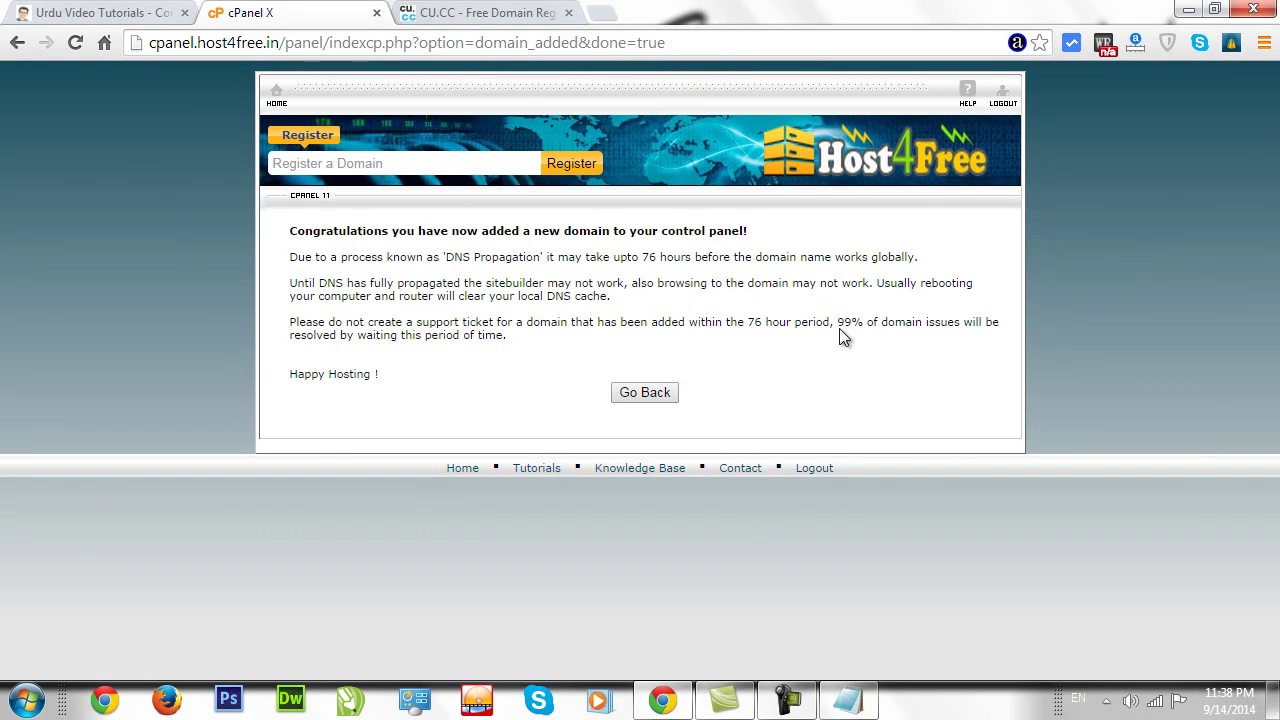
Return to Addon Domain Management and note the two host4free nameserver lines.
{"action": "left_click", "coordinate": [650, 394]}
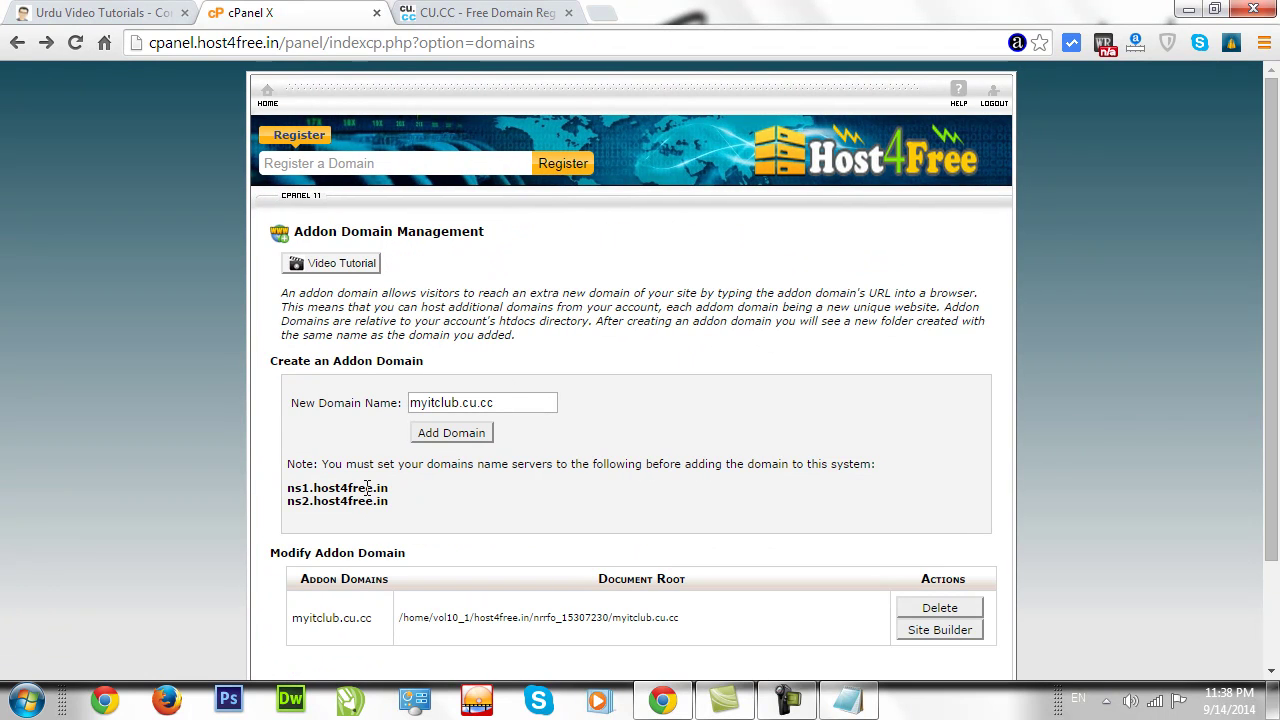
{"action": "left_click_drag", "start_coordinate": [389, 504], "coordinate": [284, 482]}
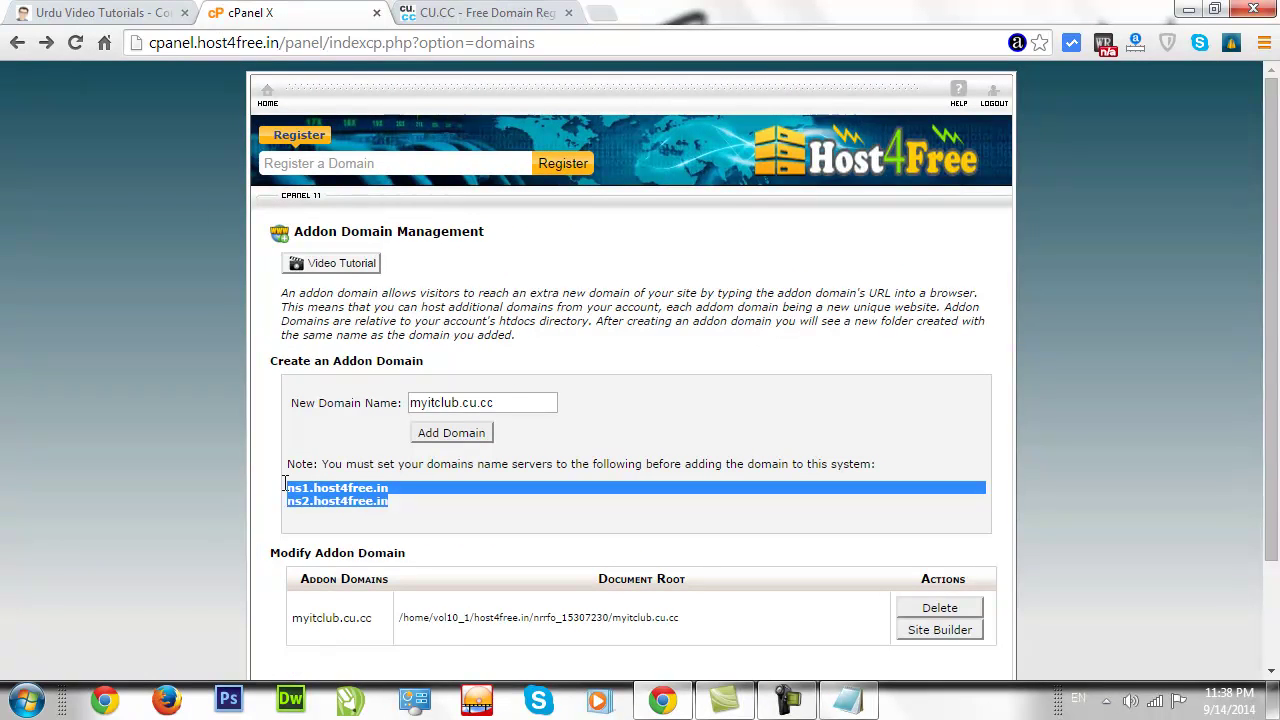
{"action": "left_click", "coordinate": [397, 504]}
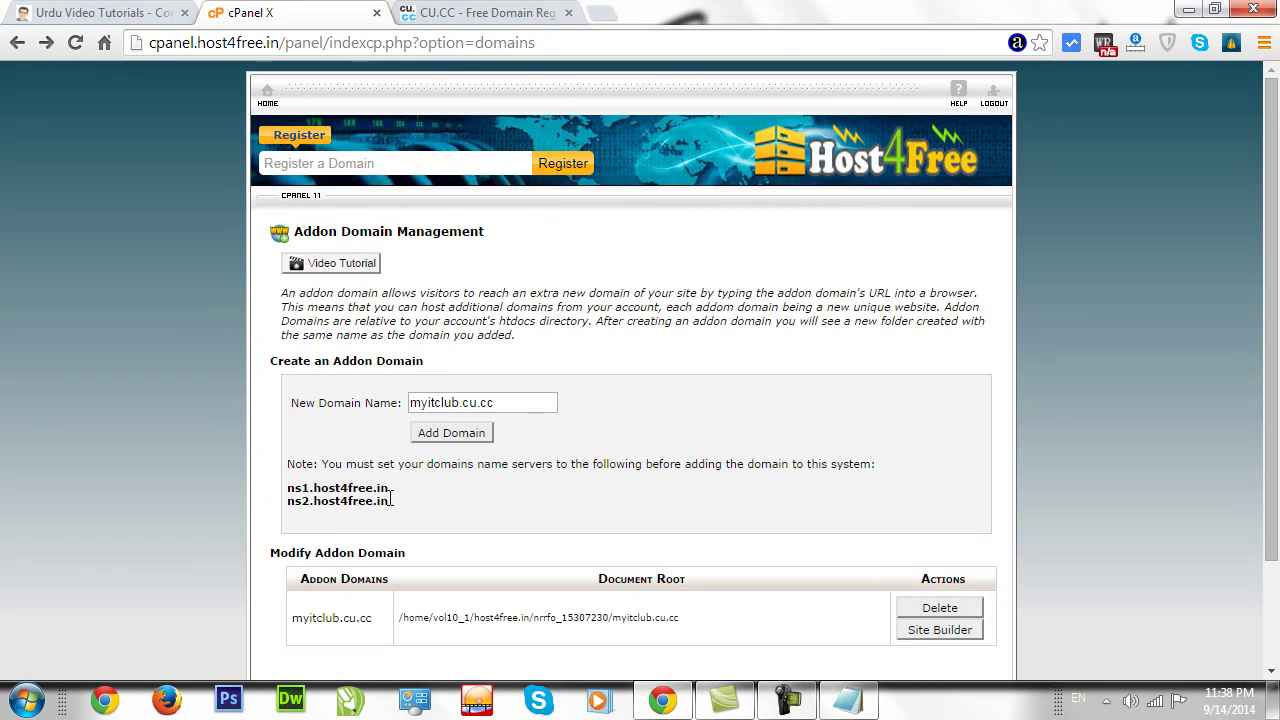
{"action": "left_click_drag", "start_coordinate": [397, 504], "coordinate": [296, 484]}
{"action": "left_click", "coordinate": [398, 513]}
Open myitclub.cu.cc's Manage > Nameserver settings in CU.CC to check its values.
{"action": "left_click", "coordinate": [478, 12]}
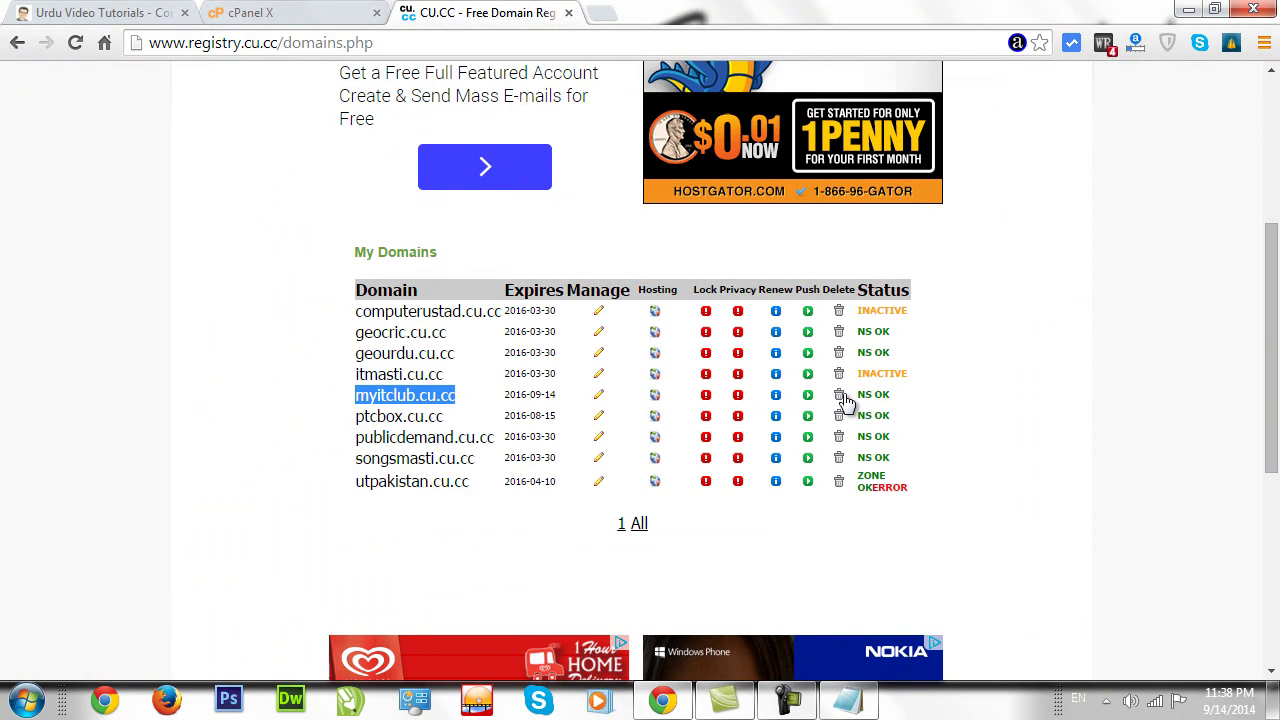
{"action": "left_click", "coordinate": [598, 400]}
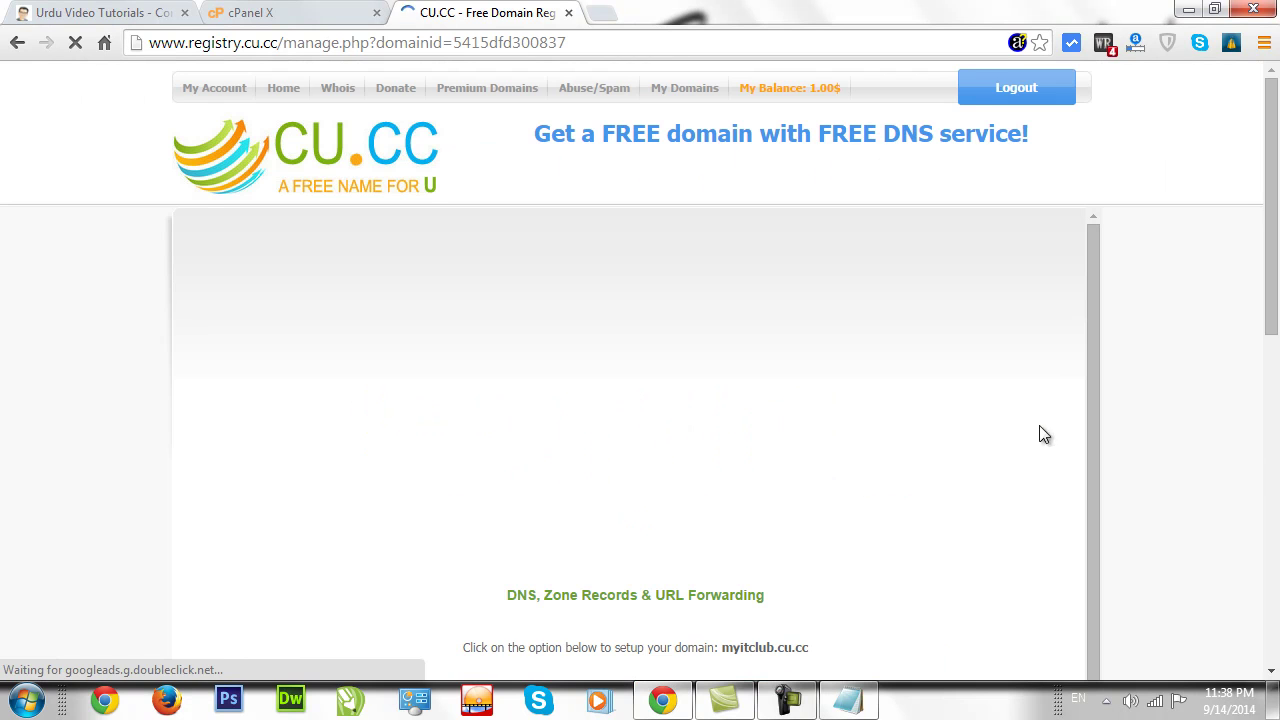
{"action": "left_click_drag", "start_coordinate": [1275, 290], "coordinate": [1275, 408]}
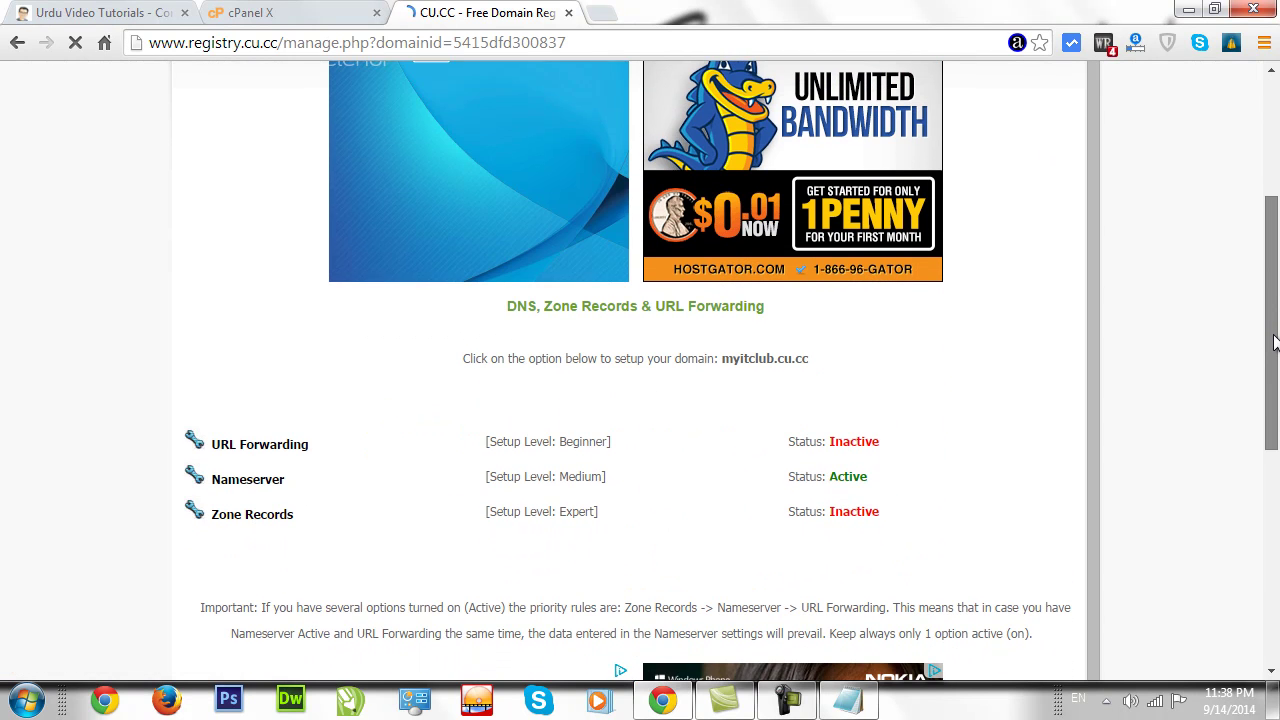
{"action": "left_click", "coordinate": [245, 489]}
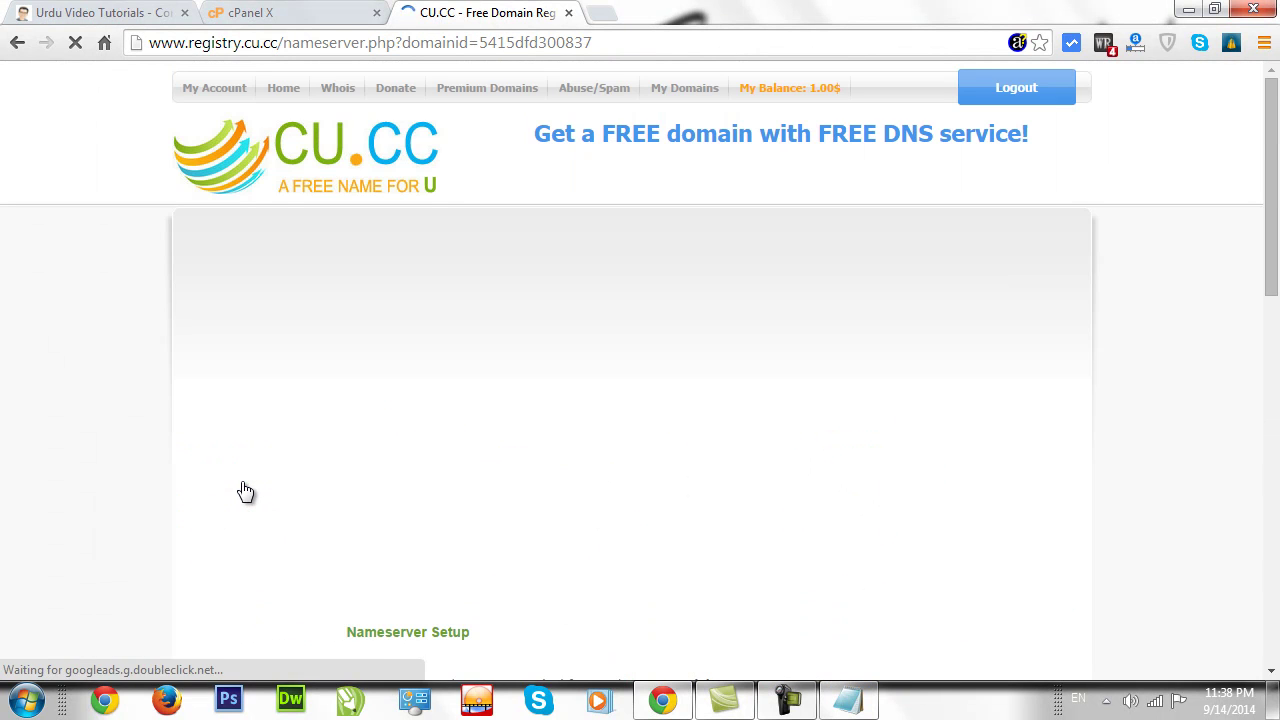
{"action": "left_click_drag", "start_coordinate": [1271, 262], "coordinate": [1268, 412]}
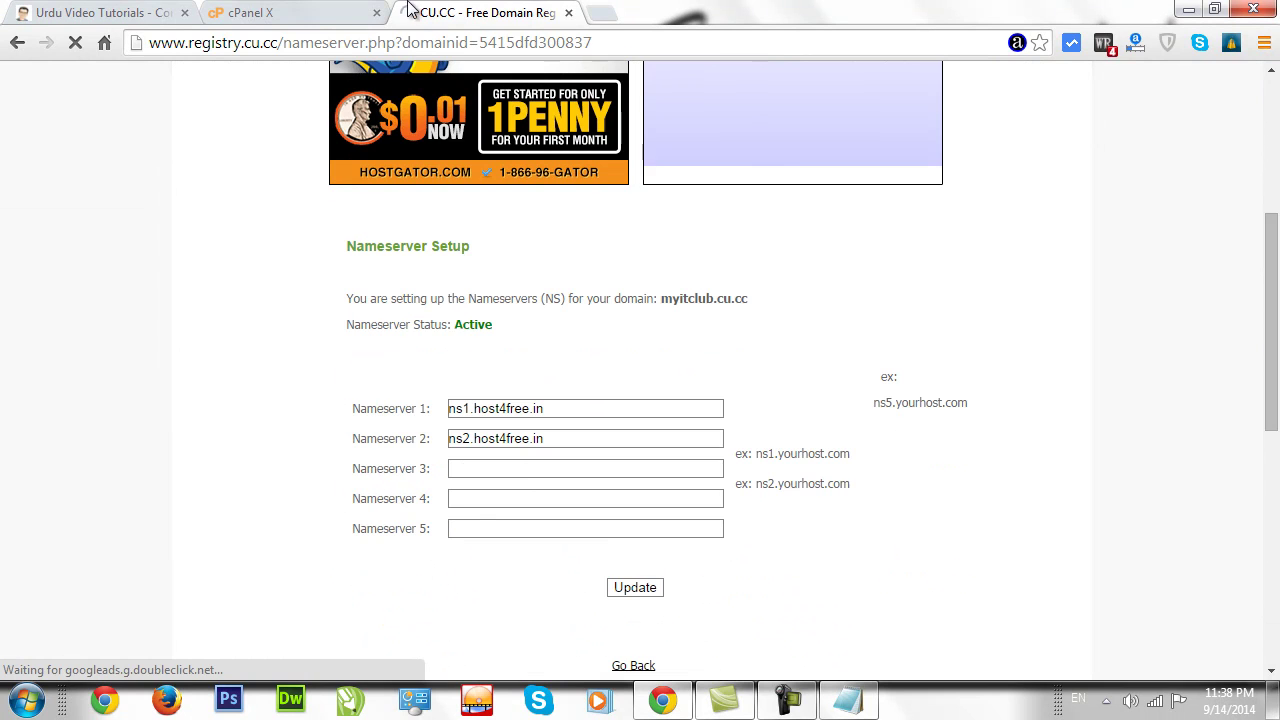
{"action": "left_click", "coordinate": [270, 12]}
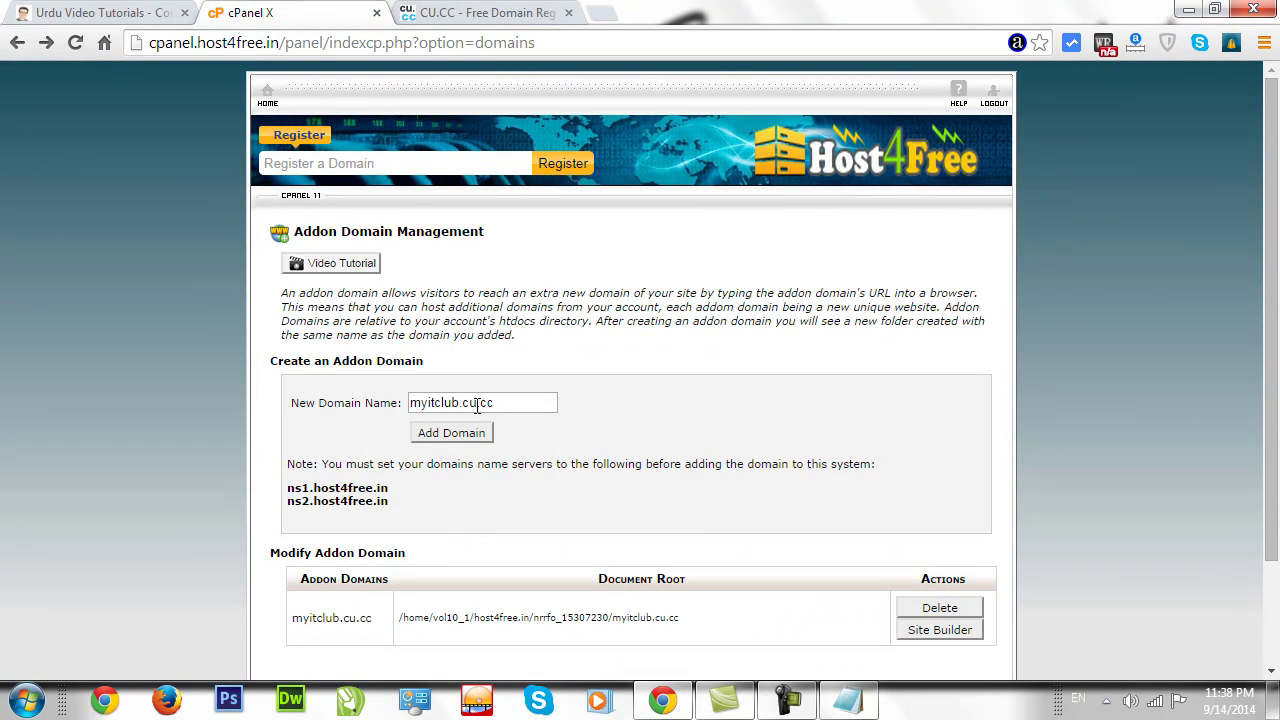
Compare against ns1.host4free.in and ns2.host4free.in listed in the Host4Free panel.
{"action": "left_click_drag", "start_coordinate": [1268, 303], "coordinate": [1268, 393]}
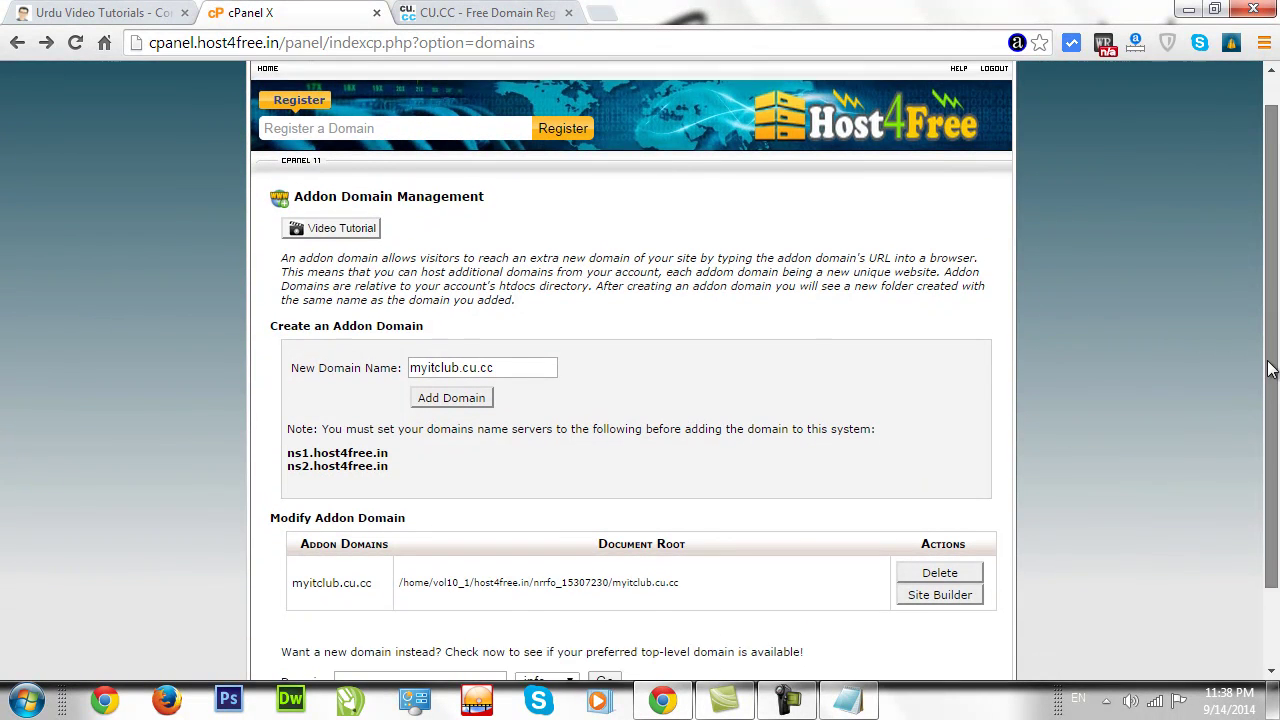
{"action": "left_click_drag", "start_coordinate": [392, 409], "coordinate": [311, 395]}
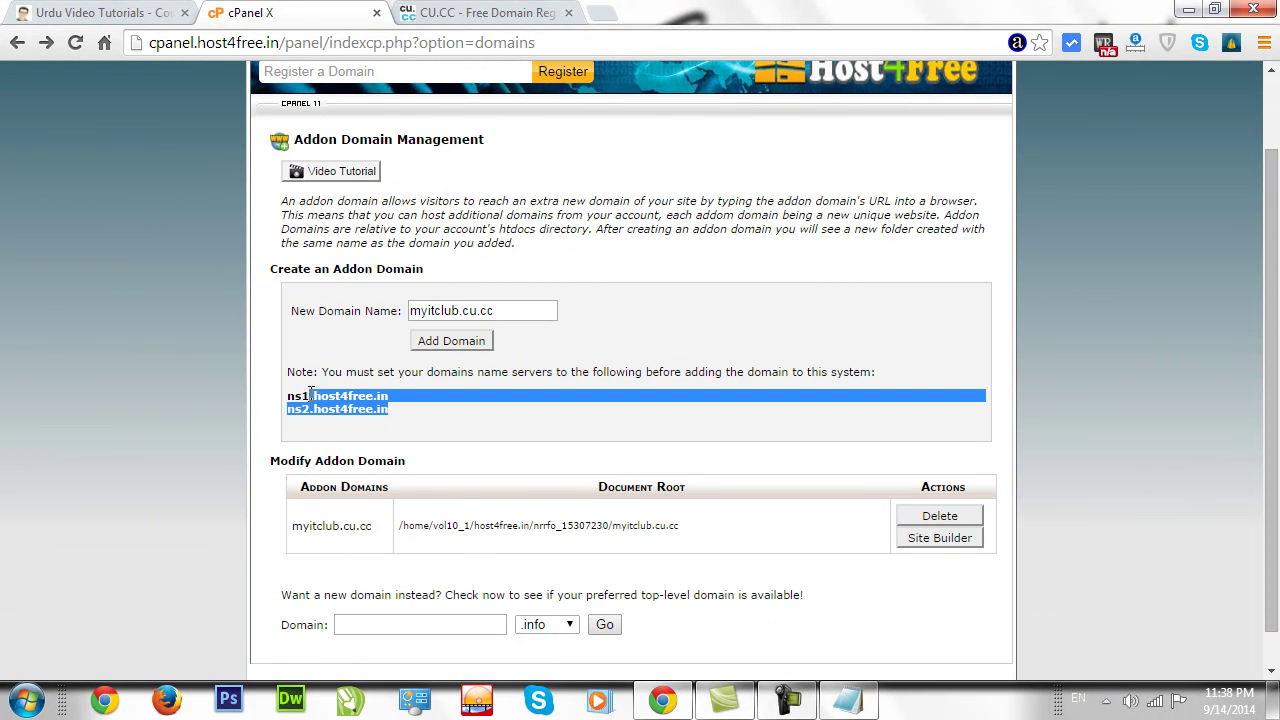
{"action": "left_click", "coordinate": [288, 395]}
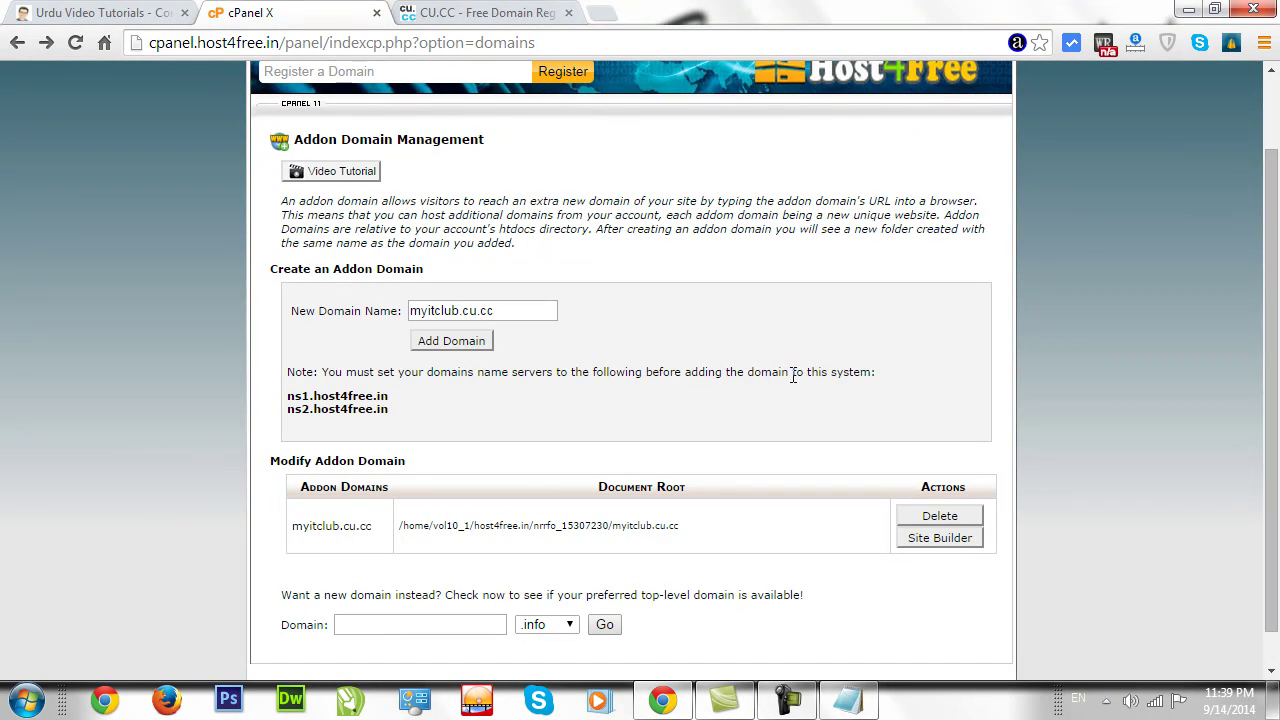
{"action": "left_click_drag", "start_coordinate": [388, 400], "coordinate": [289, 401]}
{"action": "left_click_drag", "start_coordinate": [389, 410], "coordinate": [291, 417]}
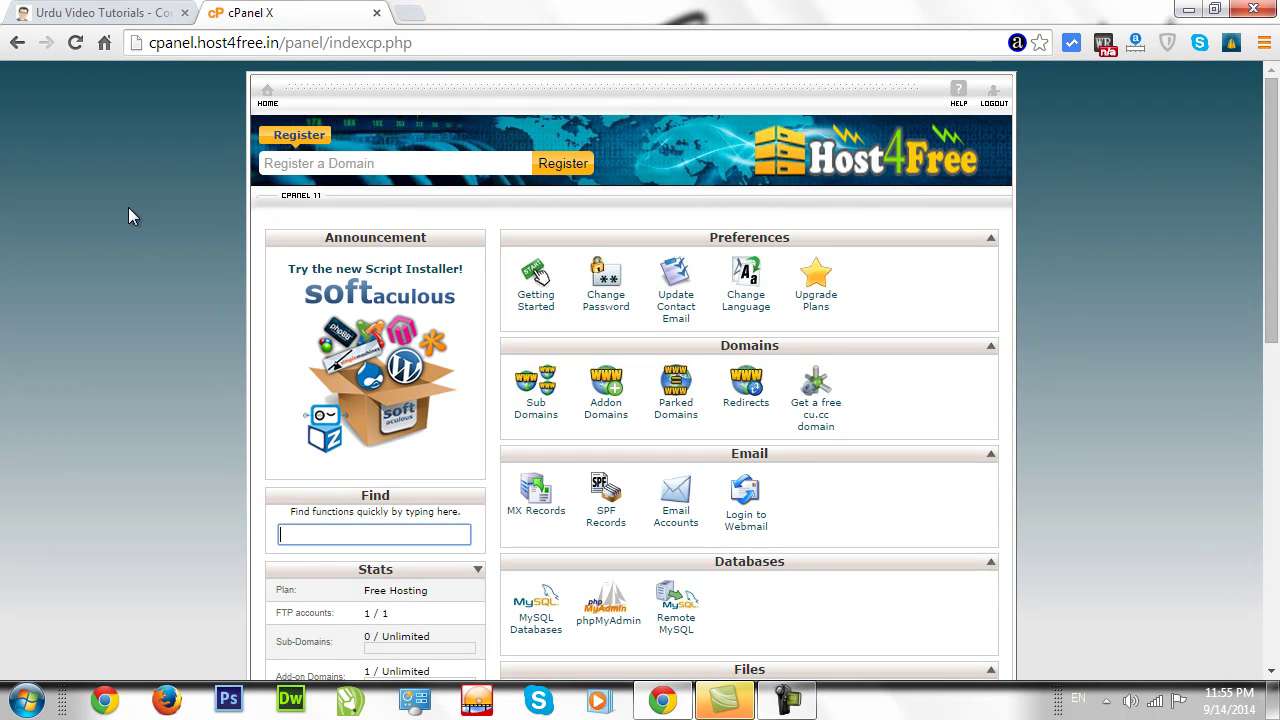
{"action": "left_click_drag", "start_coordinate": [1276, 248], "coordinate": [1276, 282]}
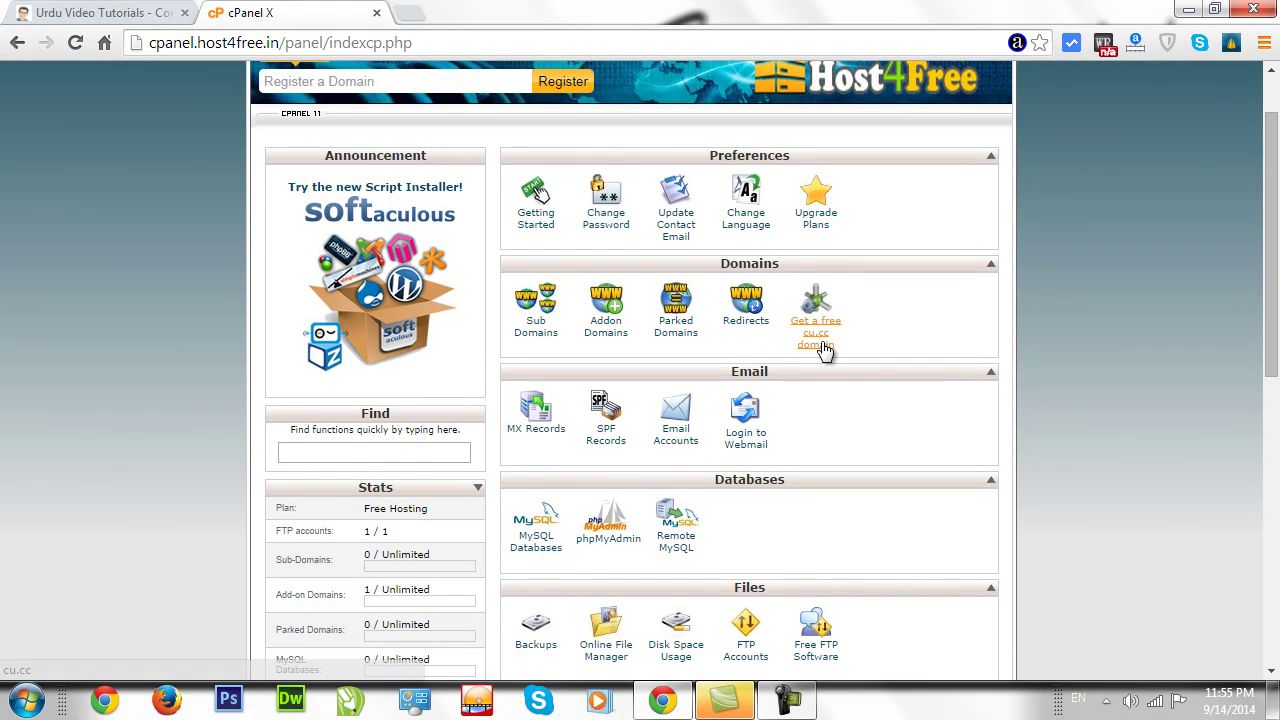
Open Addon Domains and find myitclub.cu.cc with its document root in the list.
{"action": "left_click", "coordinate": [613, 316]}
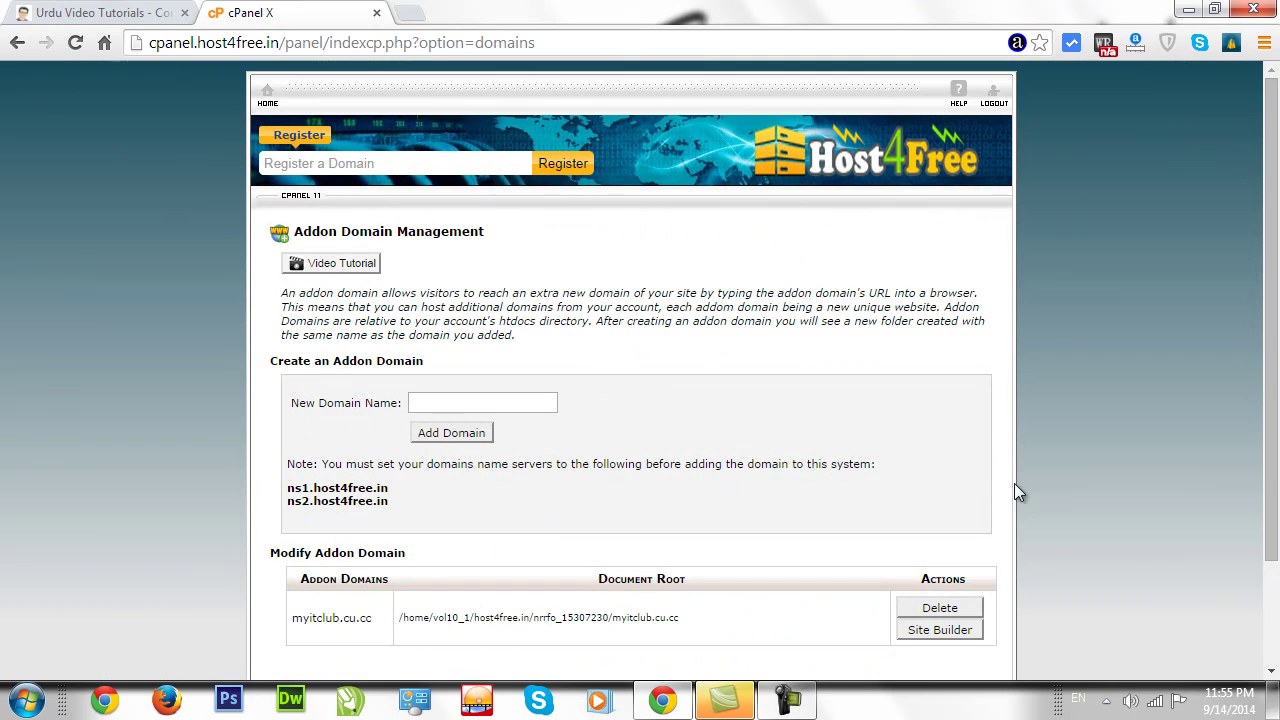
{"action": "scroll", "coordinate": [597, 472], "scroll_direction": "down", "scroll_amount": 2}
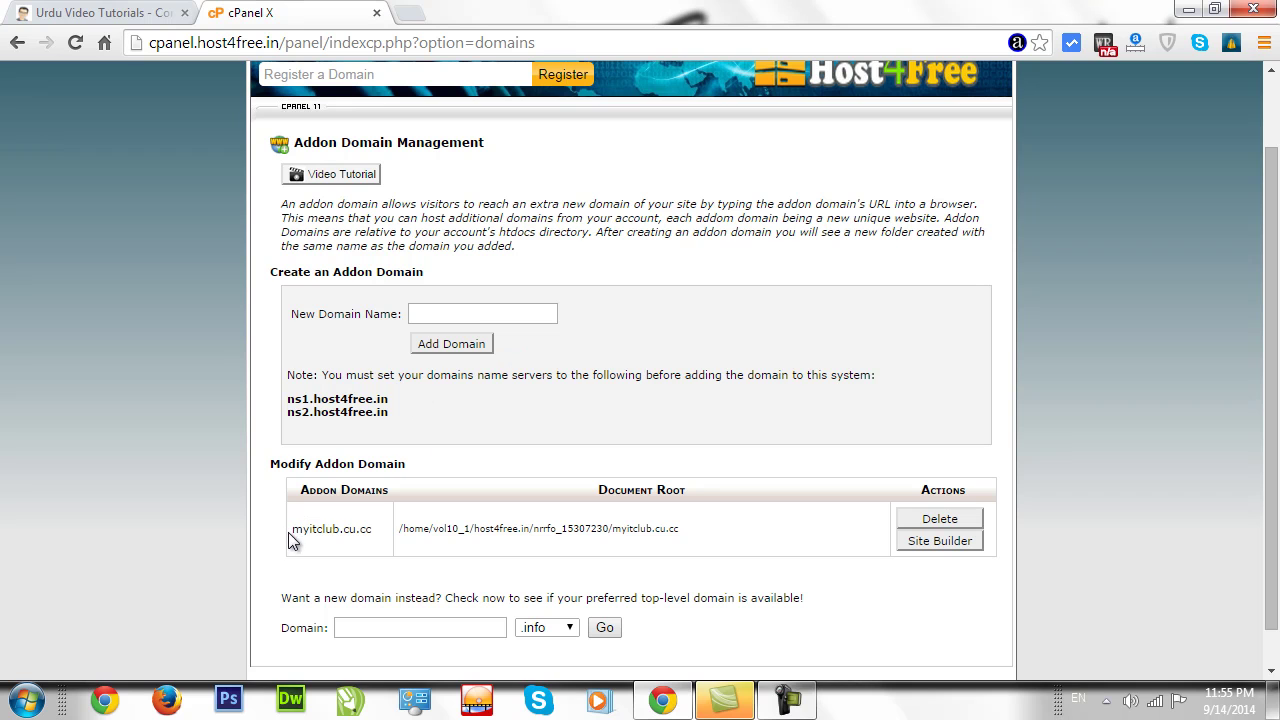
{"action": "left_click_drag", "start_coordinate": [322, 518], "coordinate": [373, 520]}
{"action": "left_click", "coordinate": [373, 528]}
{"action": "left_click_drag", "start_coordinate": [391, 410], "coordinate": [289, 399]}
{"action": "left_click", "coordinate": [288, 399]}
{"action": "left_click", "coordinate": [395, 414]}
{"action": "left_click", "coordinate": [287, 405]}
{"action": "left_click", "coordinate": [412, 13]}
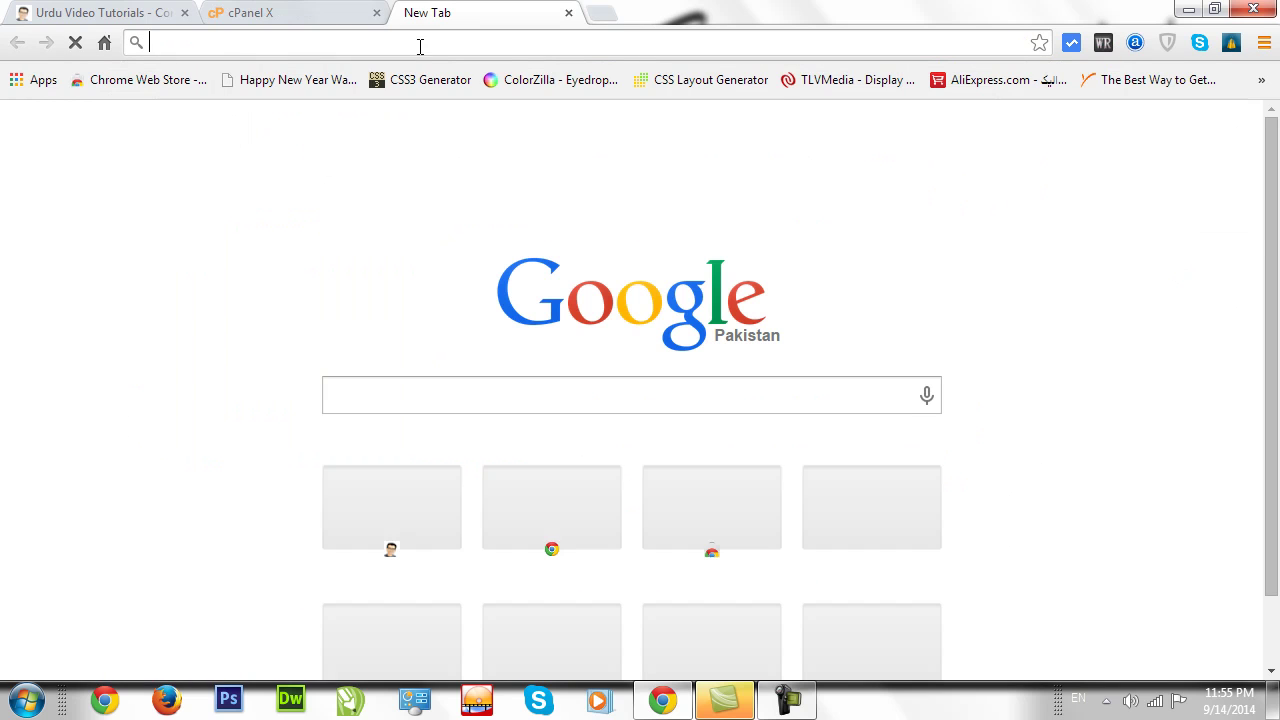
{"action": "type", "text": "m"}
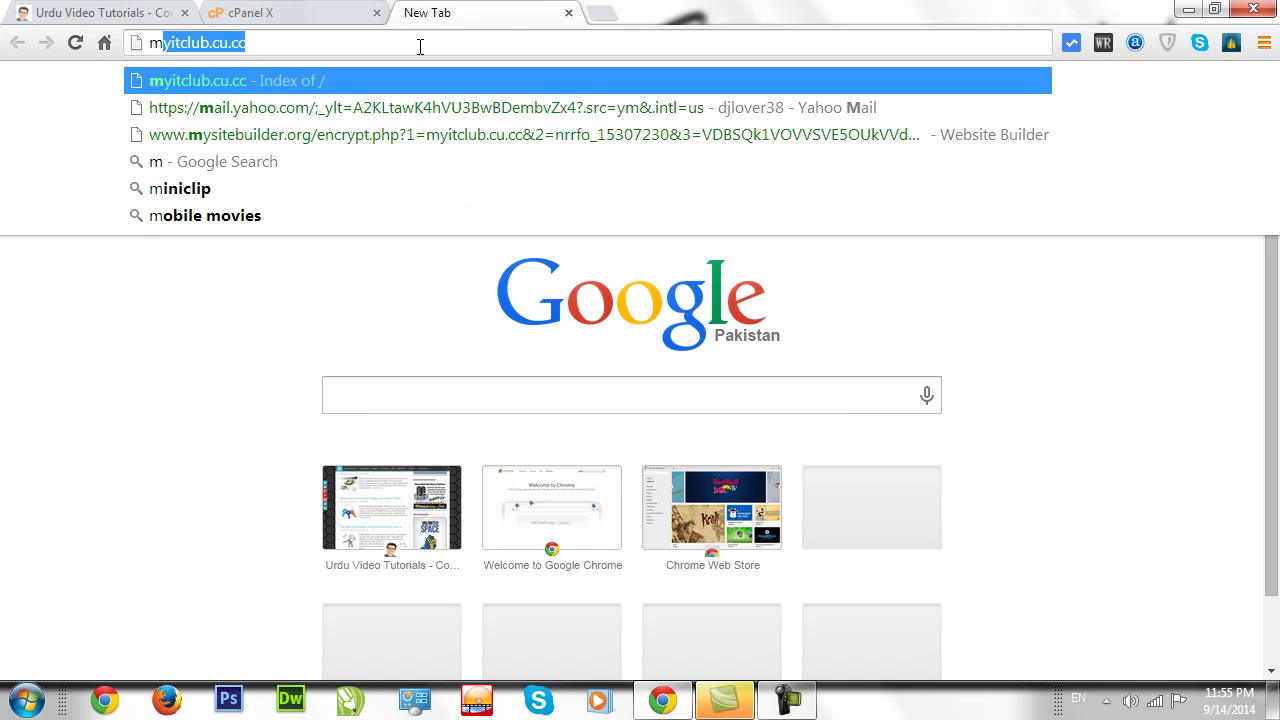
{"action": "key", "text": "Home"}
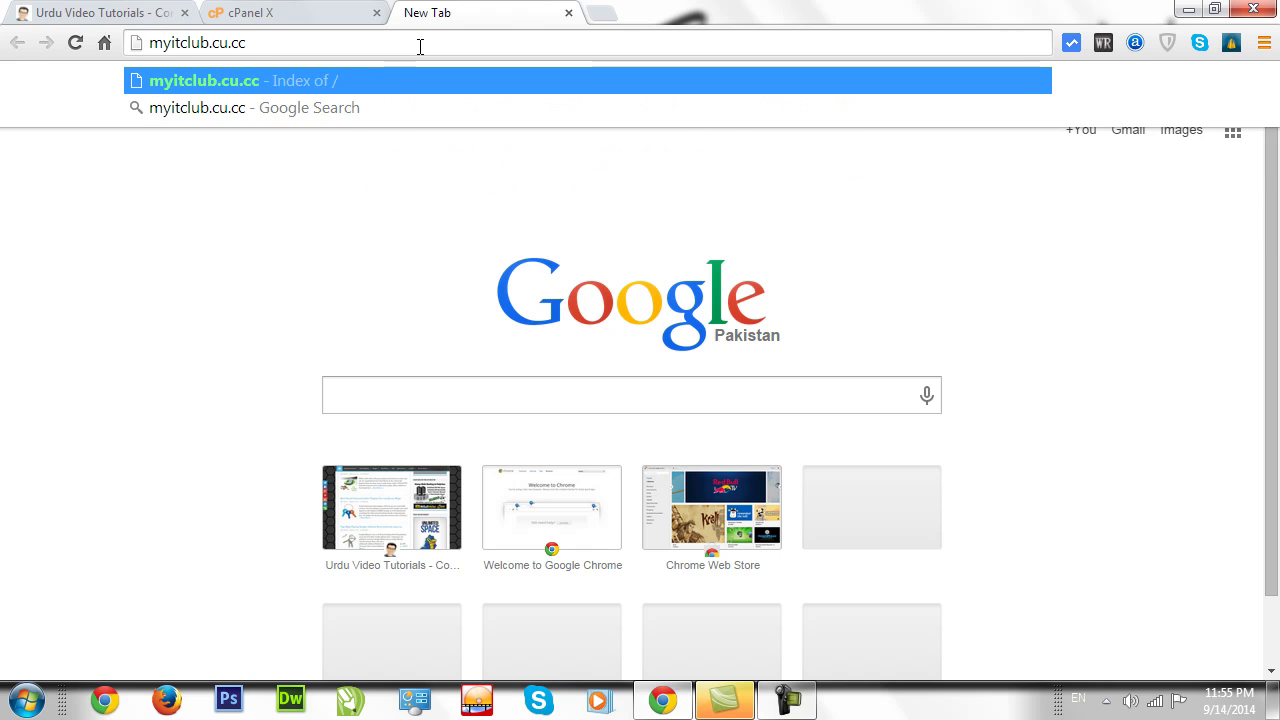
{"action": "type", "text": "www."}
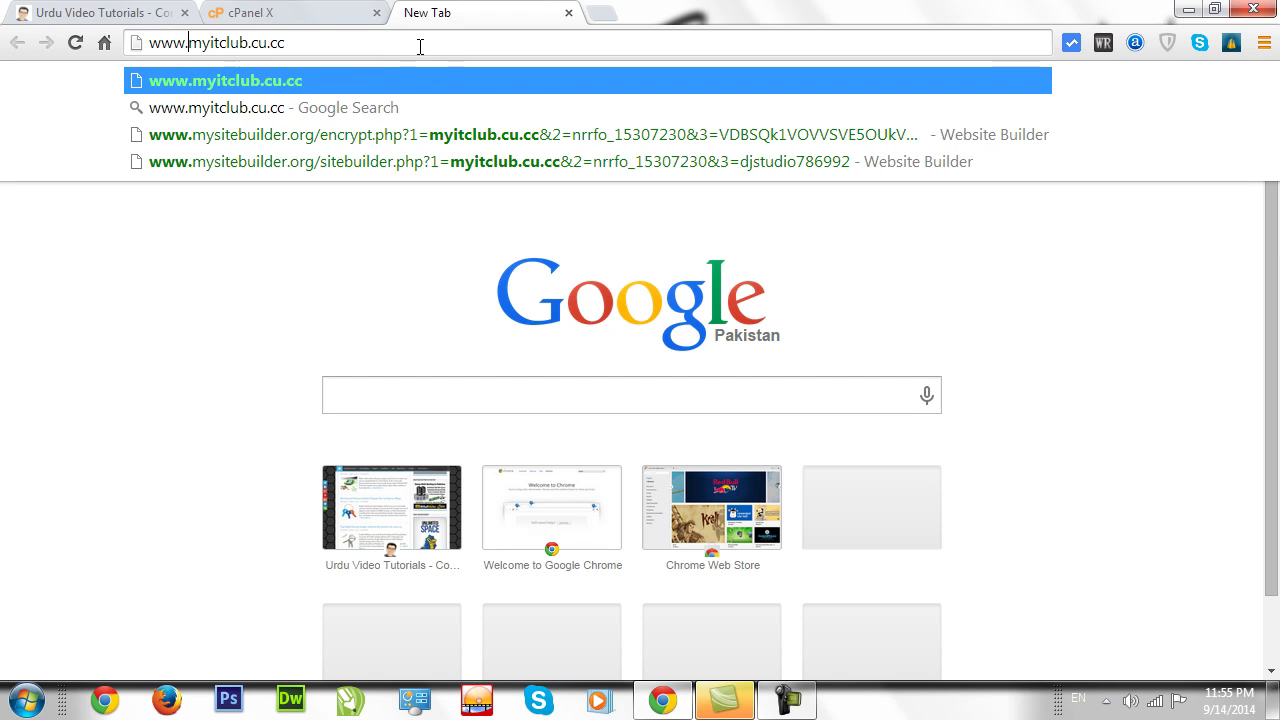
{"action": "key", "text": "Return"}
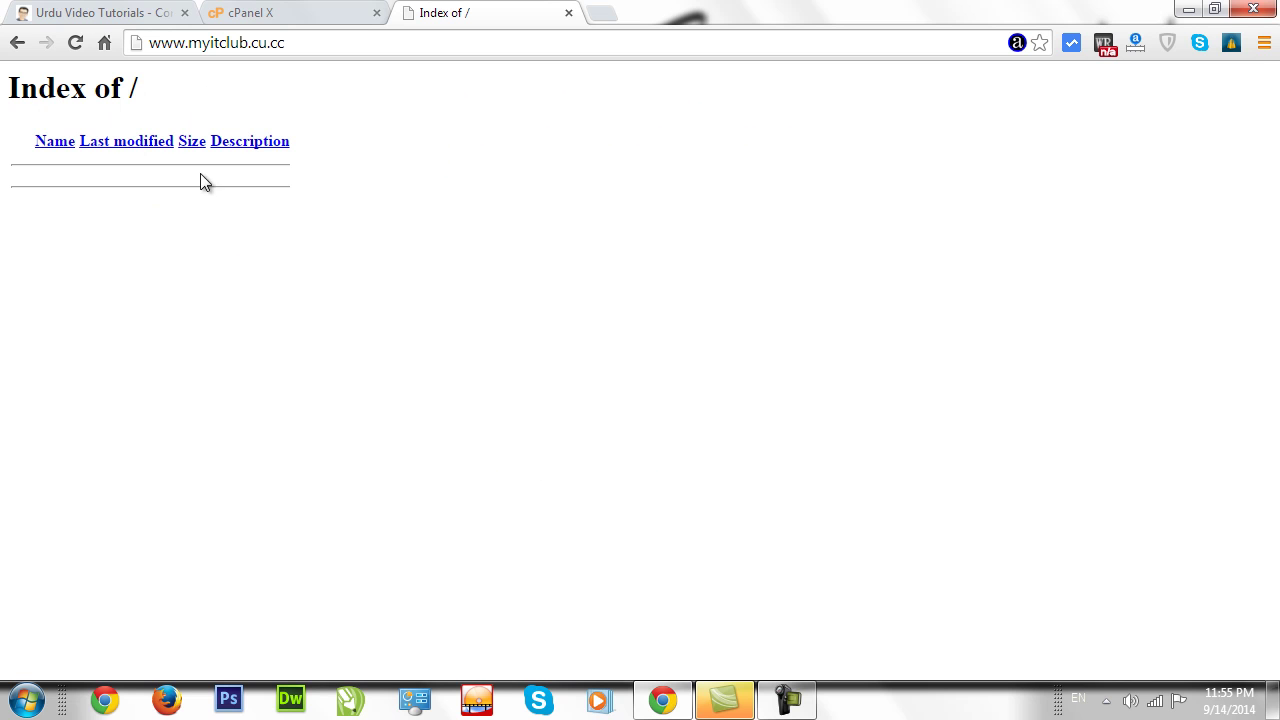
{"action": "left_click", "coordinate": [297, 14]}
From the cPanel home page, launch the Online File Manager under Files.
{"action": "left_click_drag", "start_coordinate": [1277, 445], "coordinate": [1277, 437]}
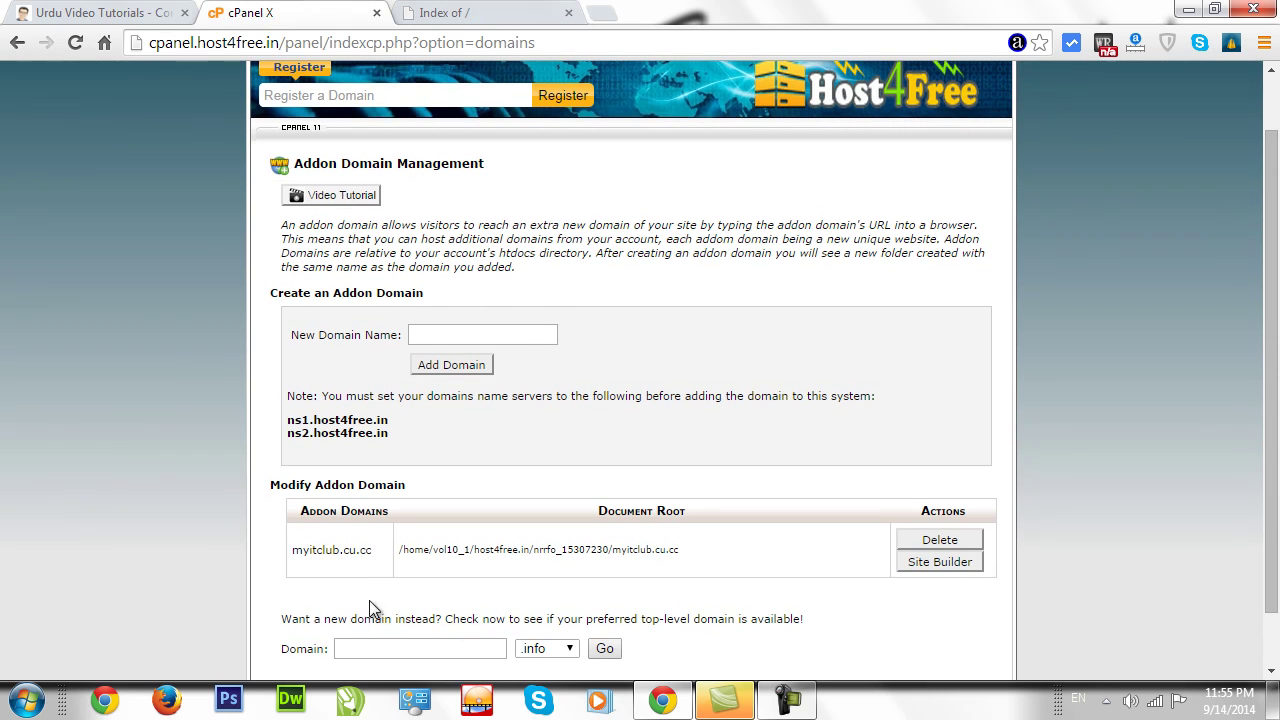
{"action": "left_click_drag", "start_coordinate": [297, 543], "coordinate": [374, 540]}
{"action": "left_click", "coordinate": [370, 548]}
{"action": "left_click_drag", "start_coordinate": [1277, 437], "coordinate": [1278, 387]}
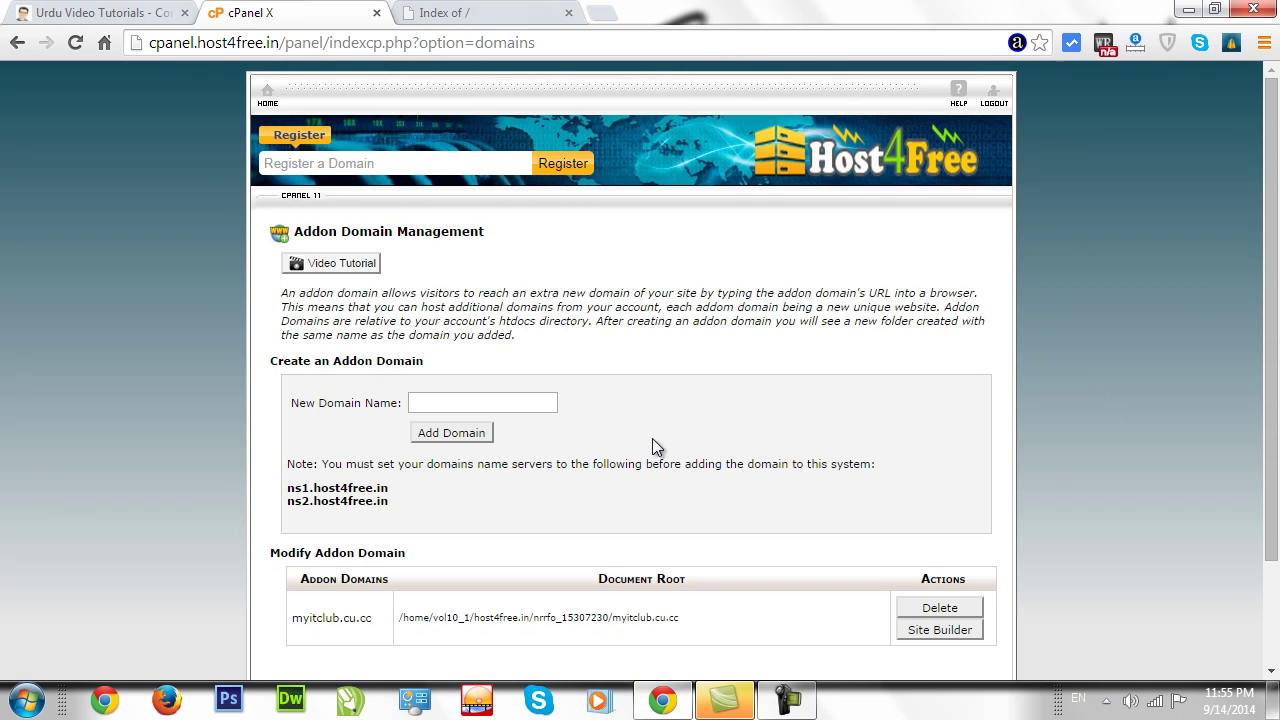
{"action": "left_click", "coordinate": [284, 98]}
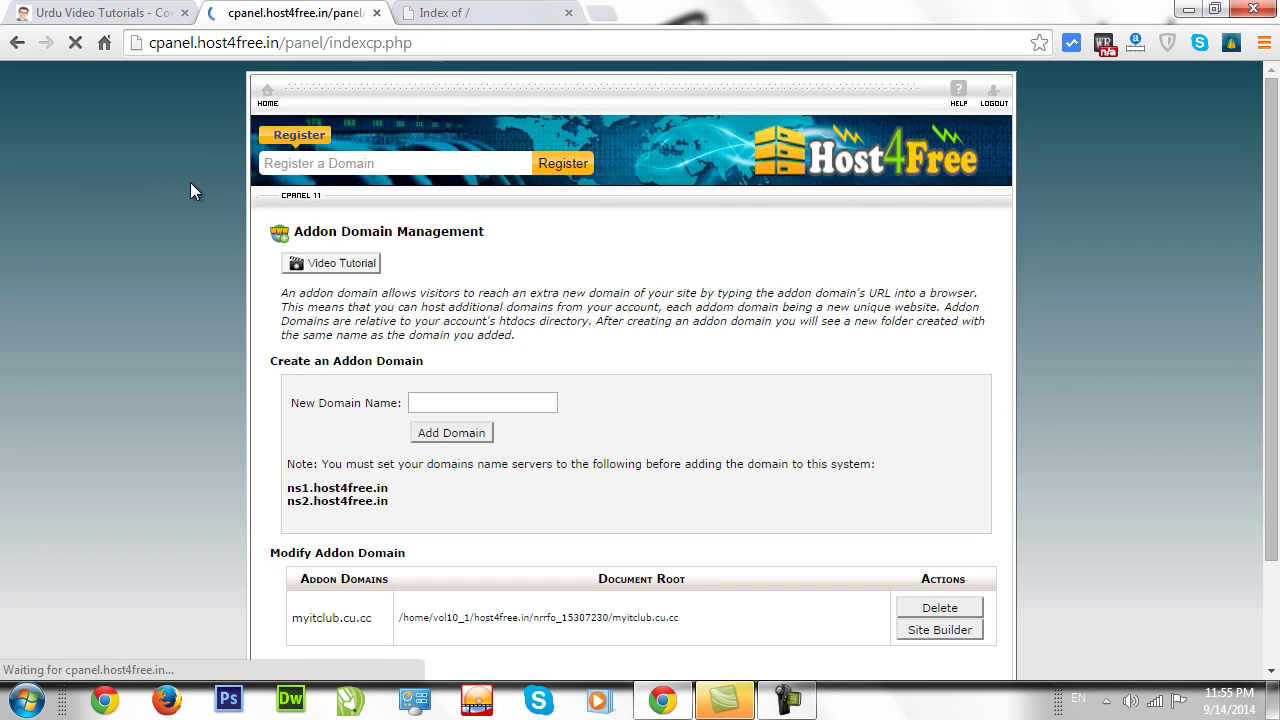
{"action": "scroll", "coordinate": [978, 466], "scroll_direction": "down", "scroll_amount": 3}
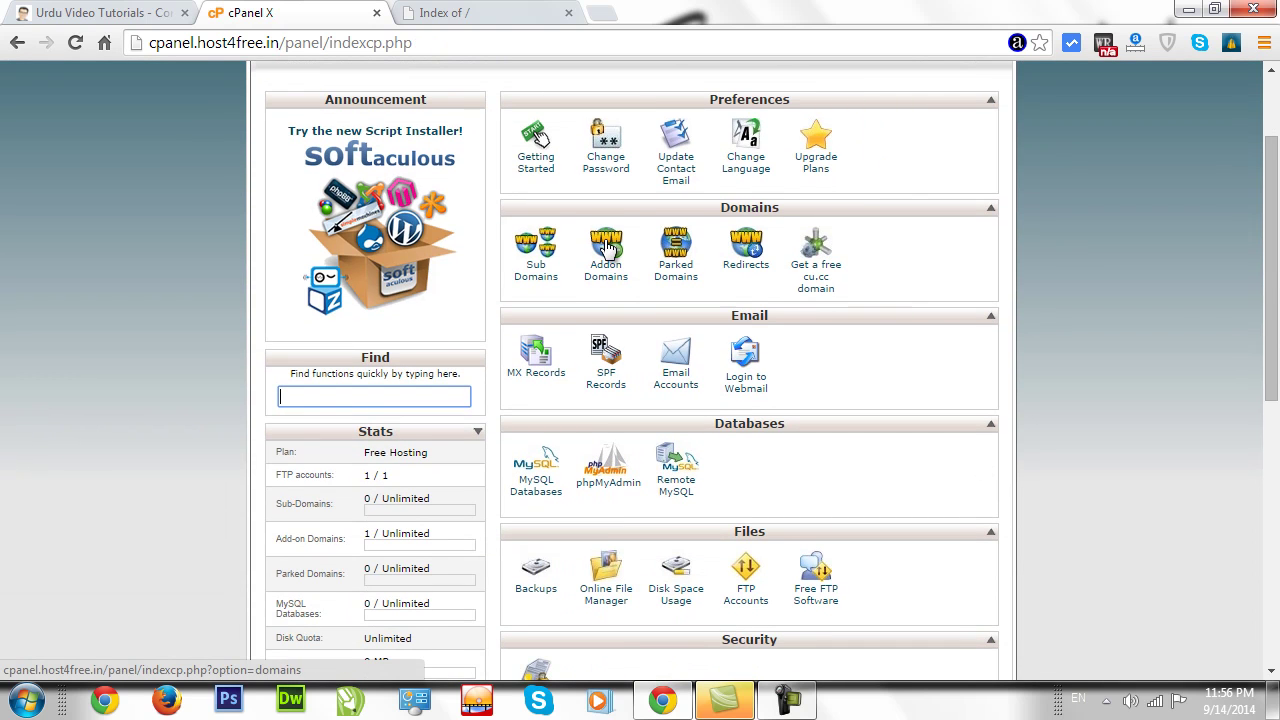
{"action": "left_click", "coordinate": [606, 585]}
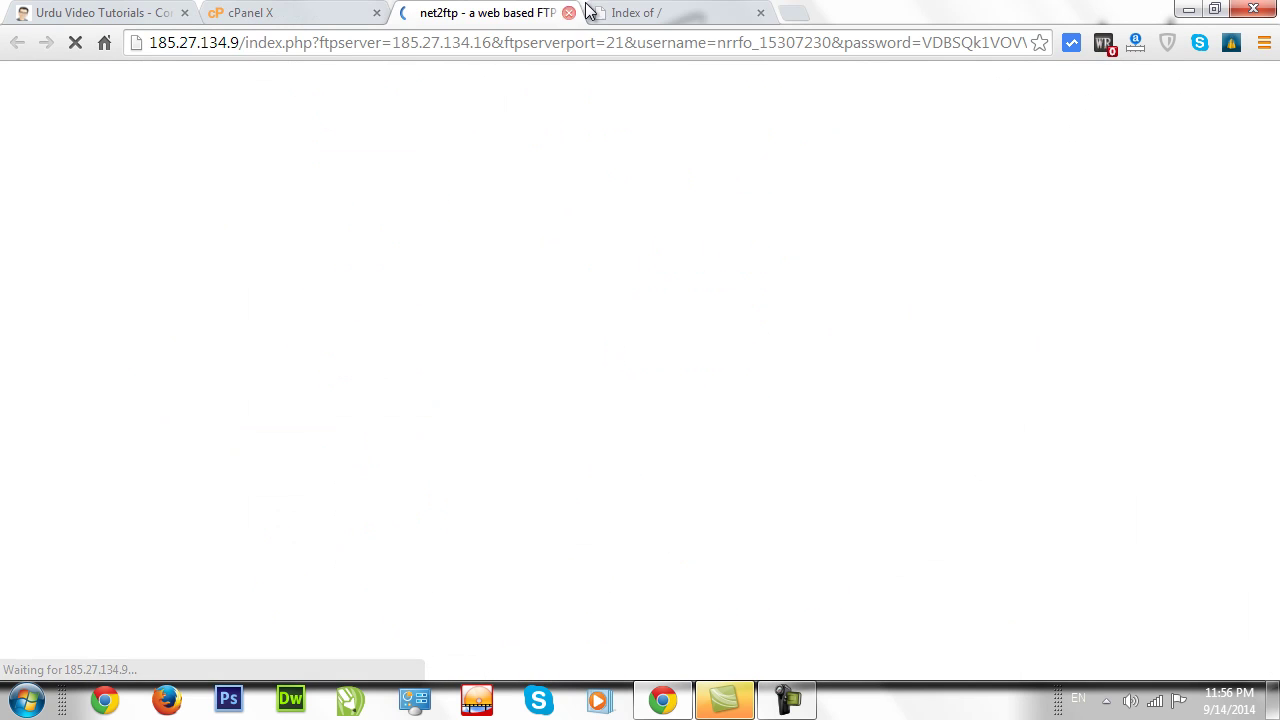
Browse into /myitclub.cu.cc/htdocs in net2ftp, confirming it and the live site are empty.
{"action": "left_click", "coordinate": [651, 12]}
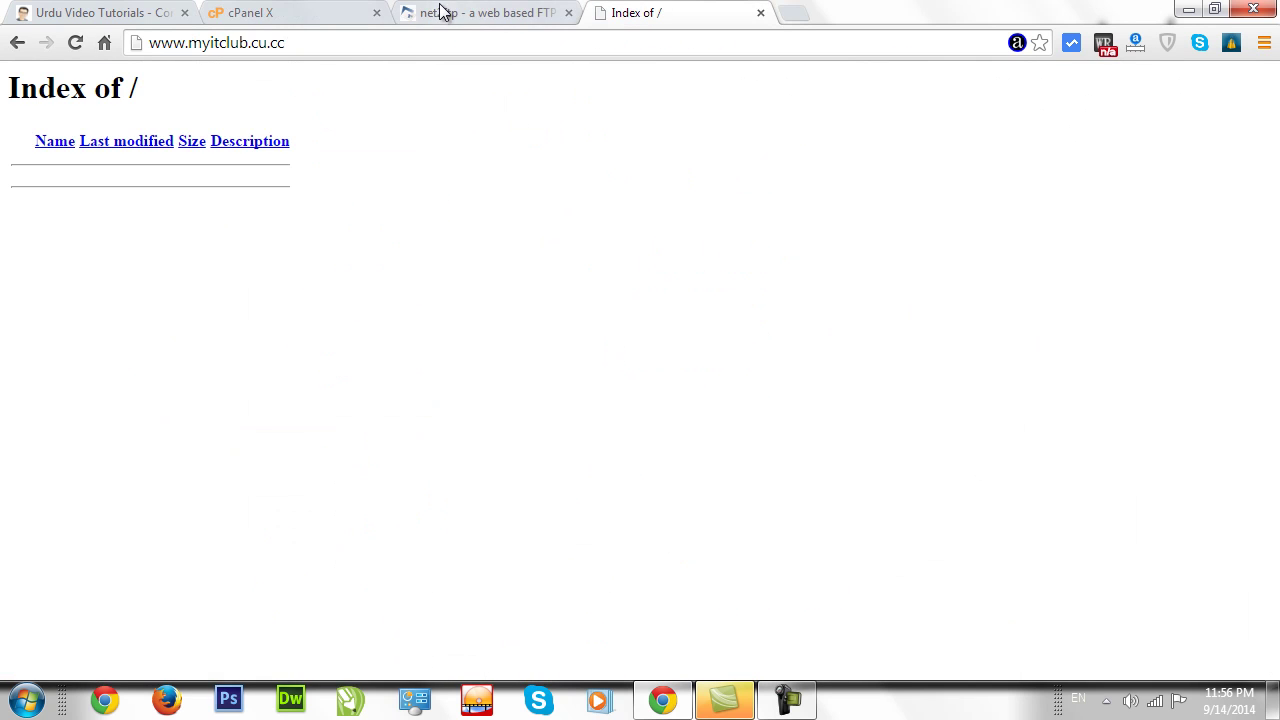
{"action": "left_click", "coordinate": [440, 12]}
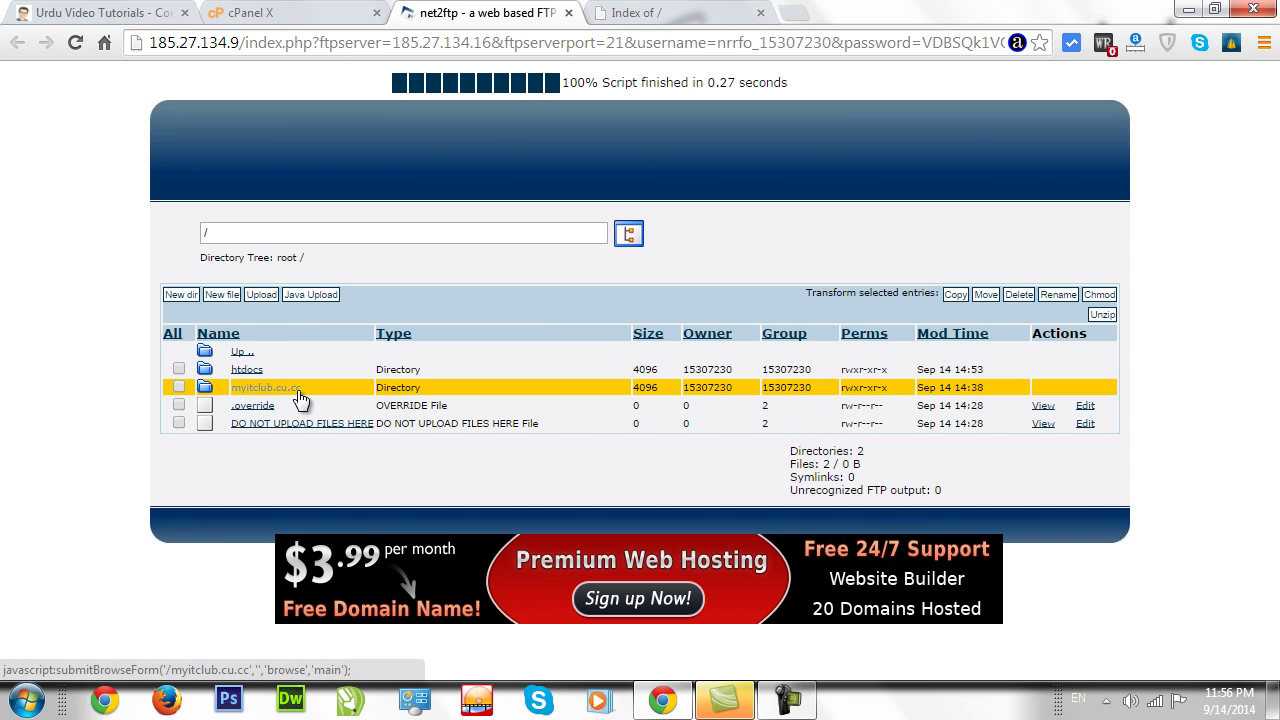
{"action": "left_click", "coordinate": [204, 389]}
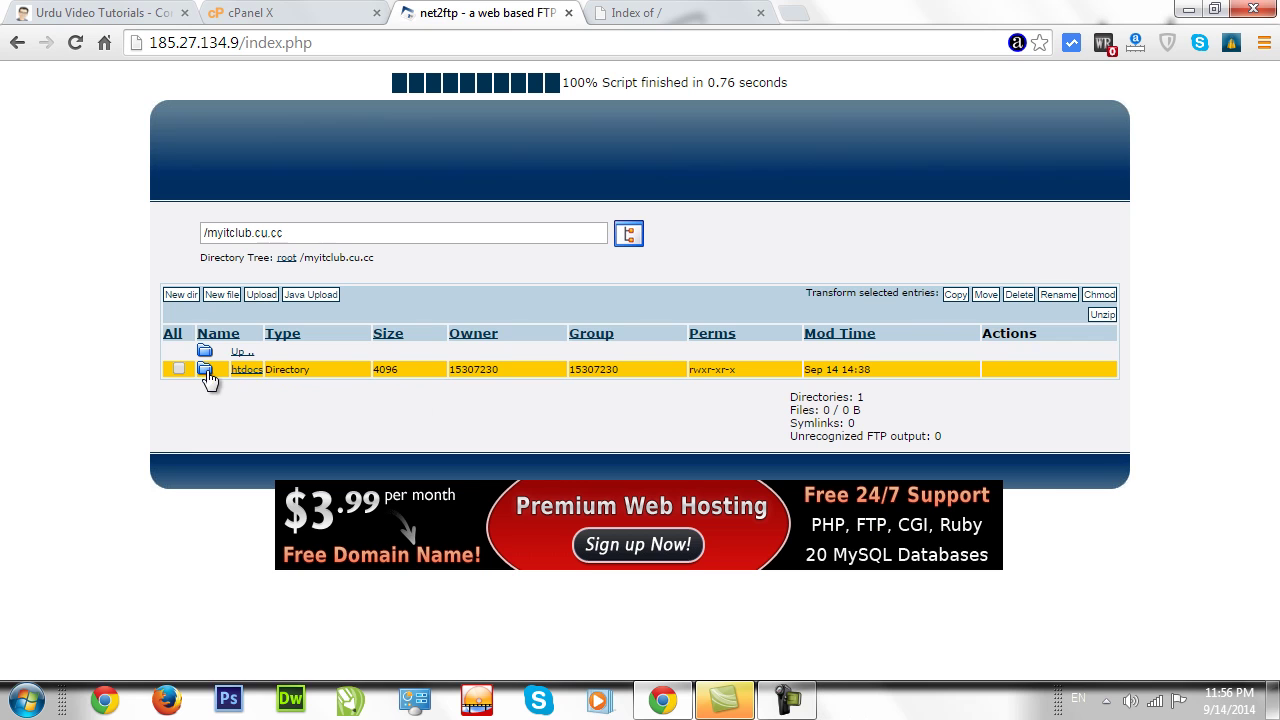
{"action": "left_click", "coordinate": [205, 372]}
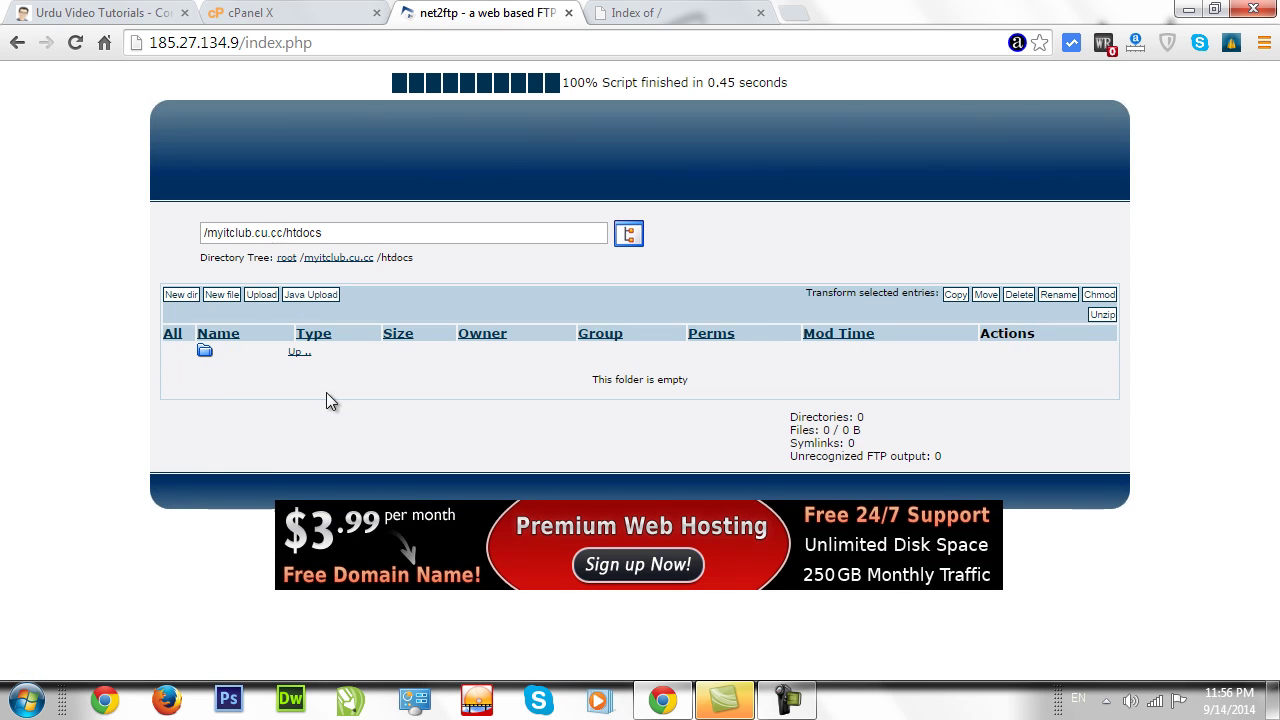
{"action": "left_click", "coordinate": [664, 15]}
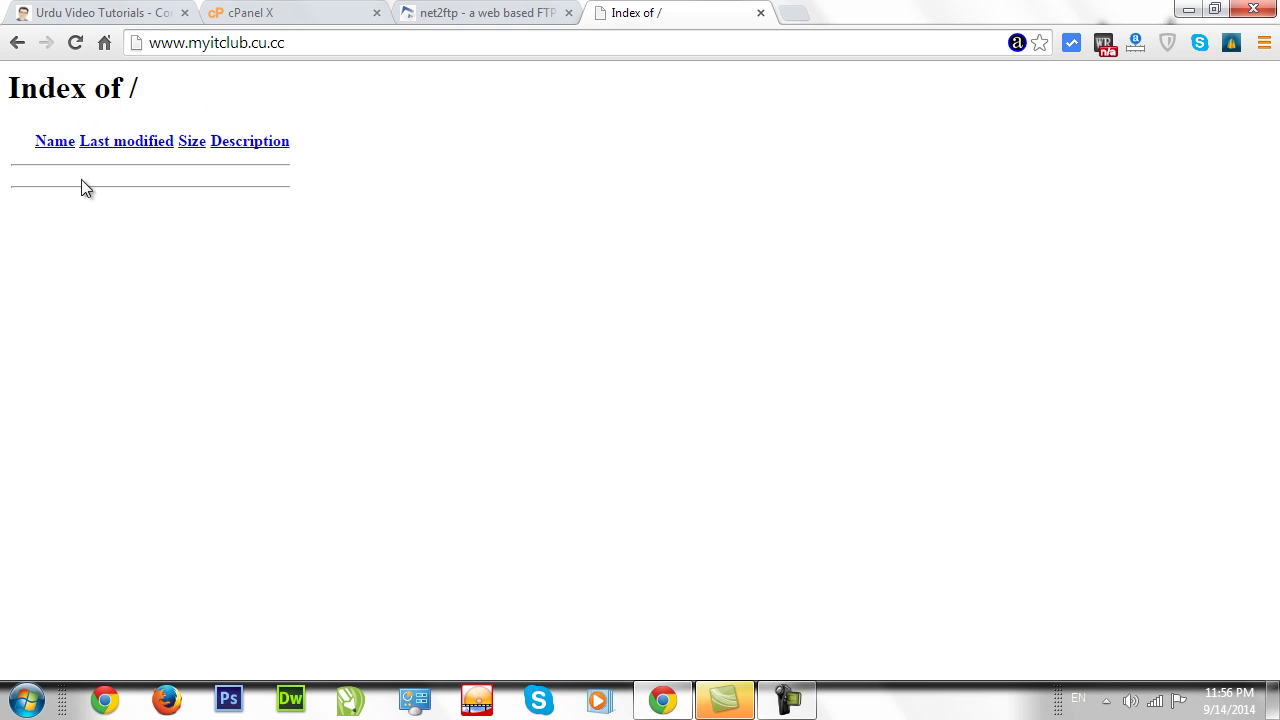
{"action": "left_click", "coordinate": [486, 18]}
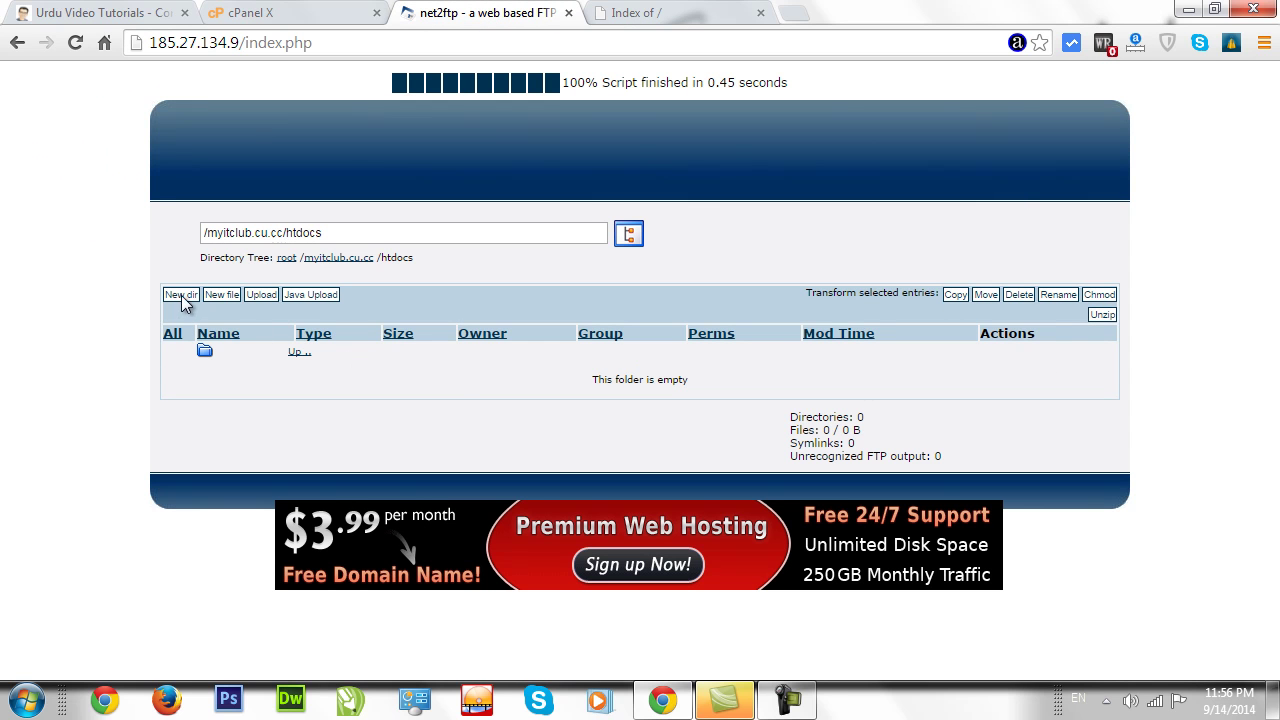
Start a new file in htdocs and delete its placeholder code.
{"action": "left_click", "coordinate": [226, 297]}
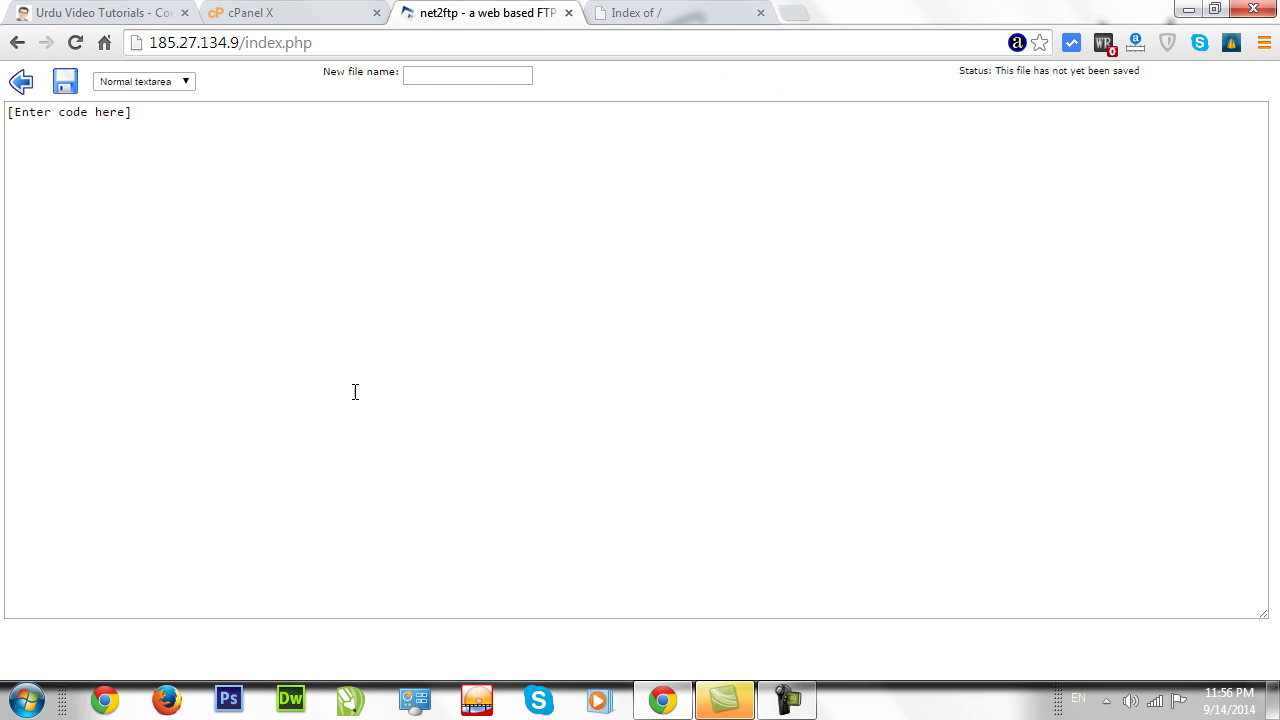
{"action": "left_click", "coordinate": [152, 121]}
{"action": "key", "text": "ctrl+a"}
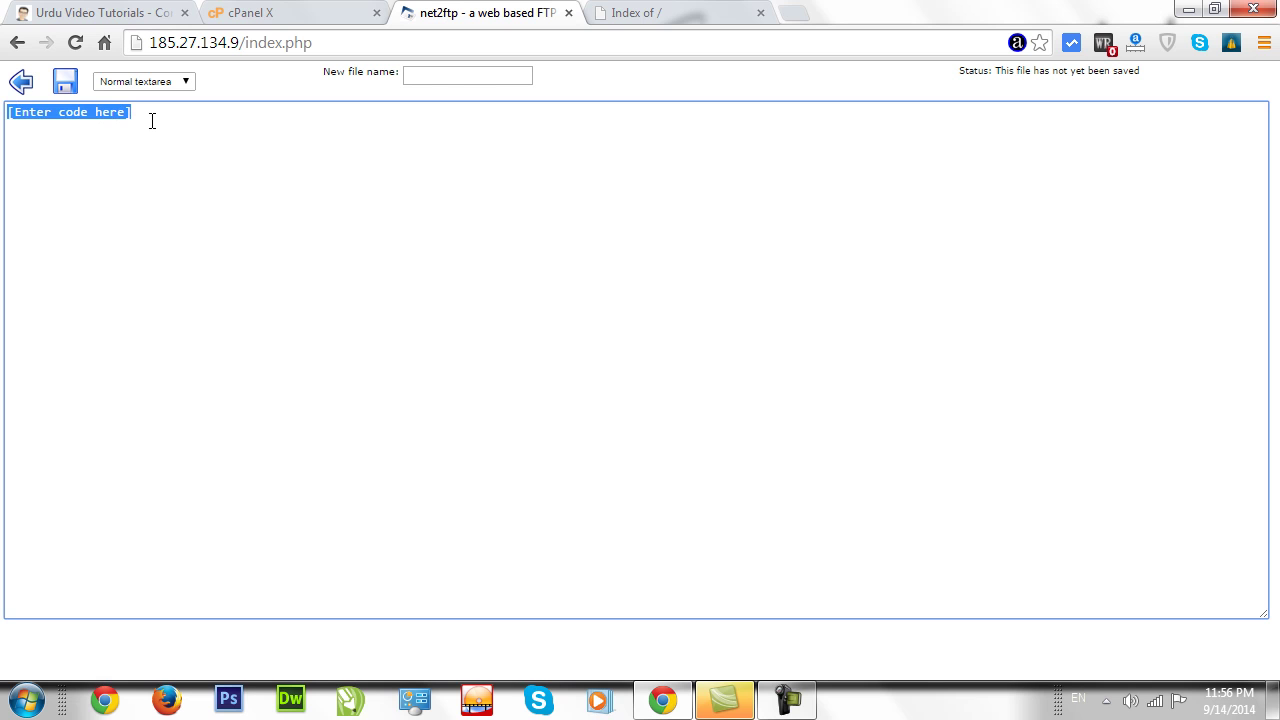
{"action": "key", "text": "Delete"}
Name it index.html with content <h1>Hello Friends....</h1>, save it, and return to htdocs.
{"action": "left_click", "coordinate": [446, 75]}
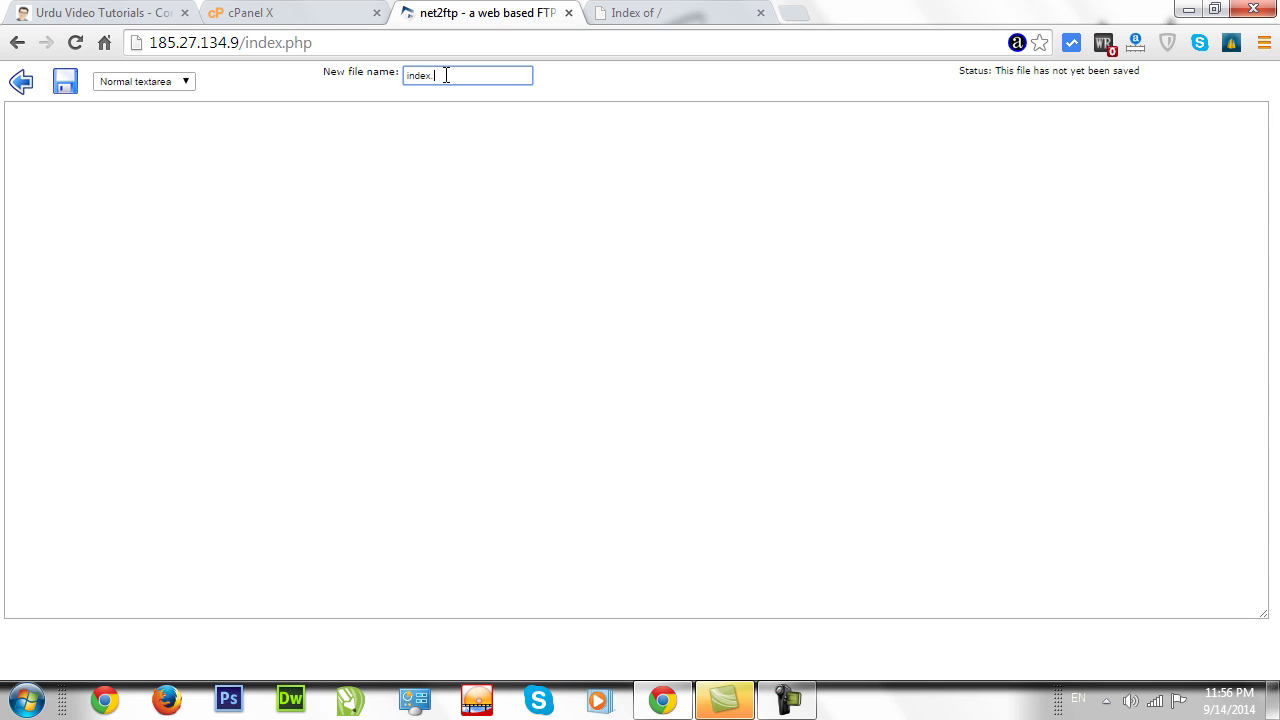
{"action": "left_click", "coordinate": [365, 165]}
{"action": "type", "text": "<h1>Hello Friends....</h1>"}
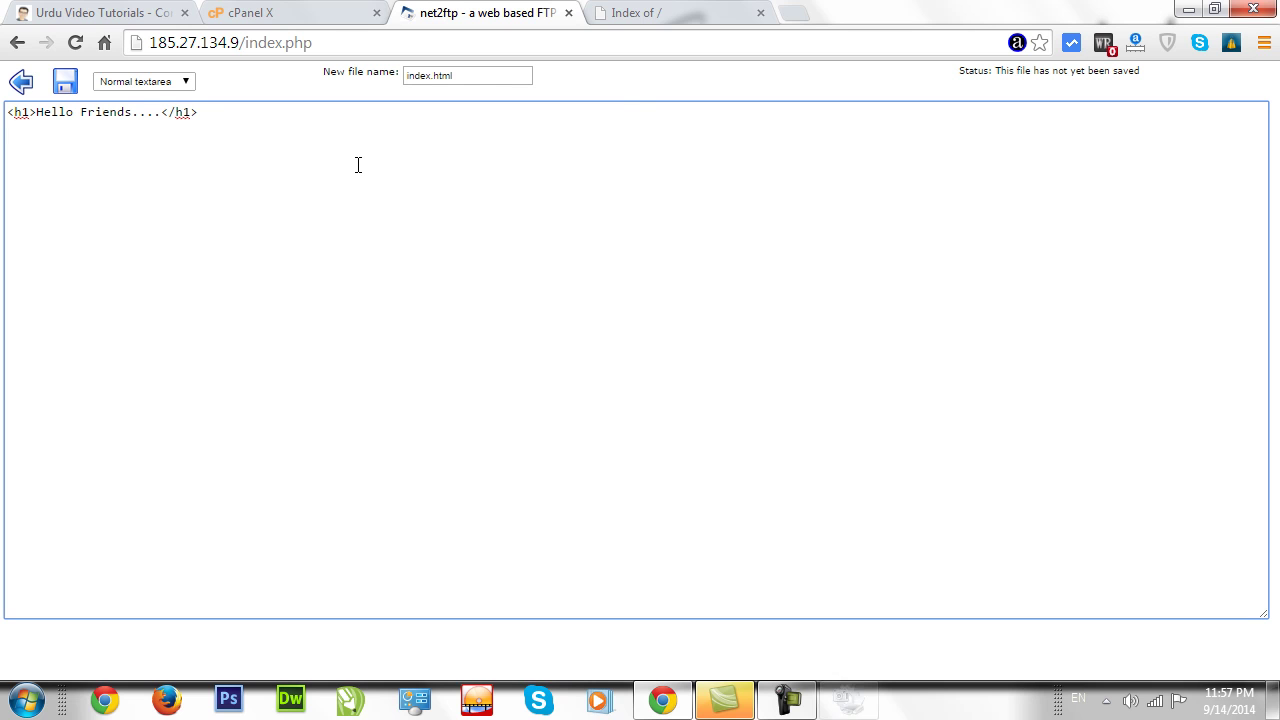
{"action": "left_click", "coordinate": [66, 83]}
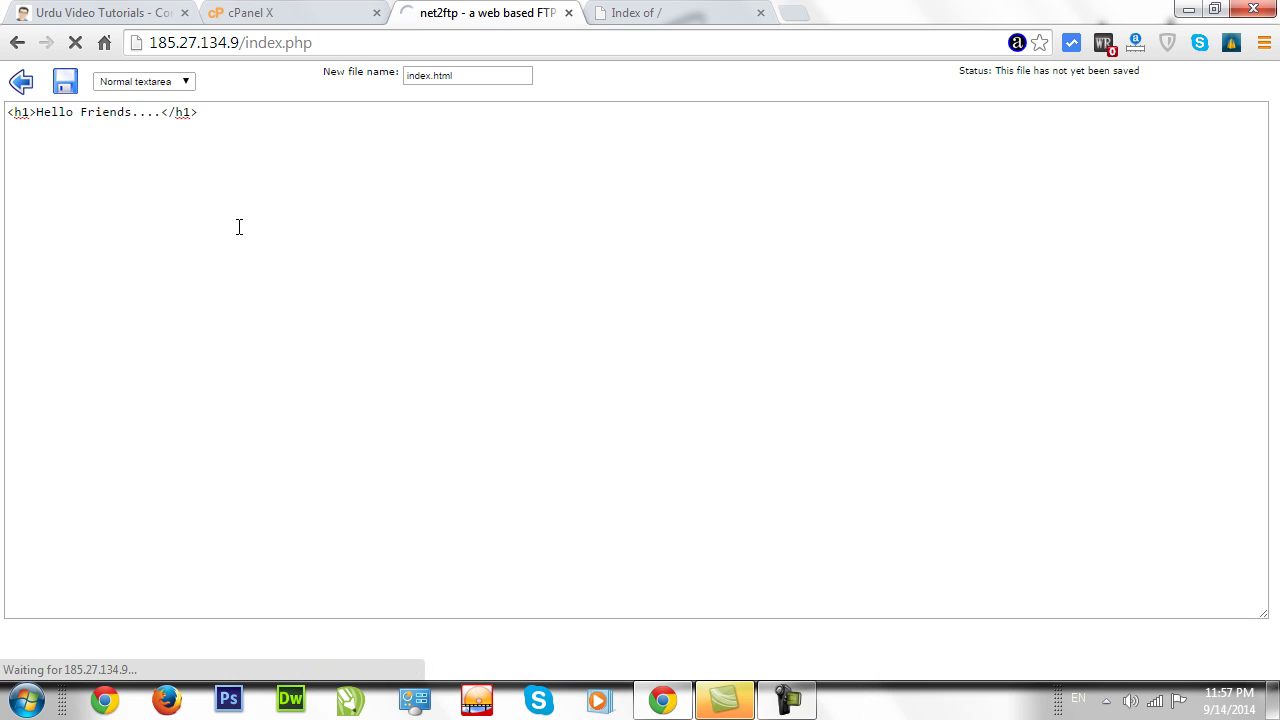
{"action": "left_click", "coordinate": [657, 14]}
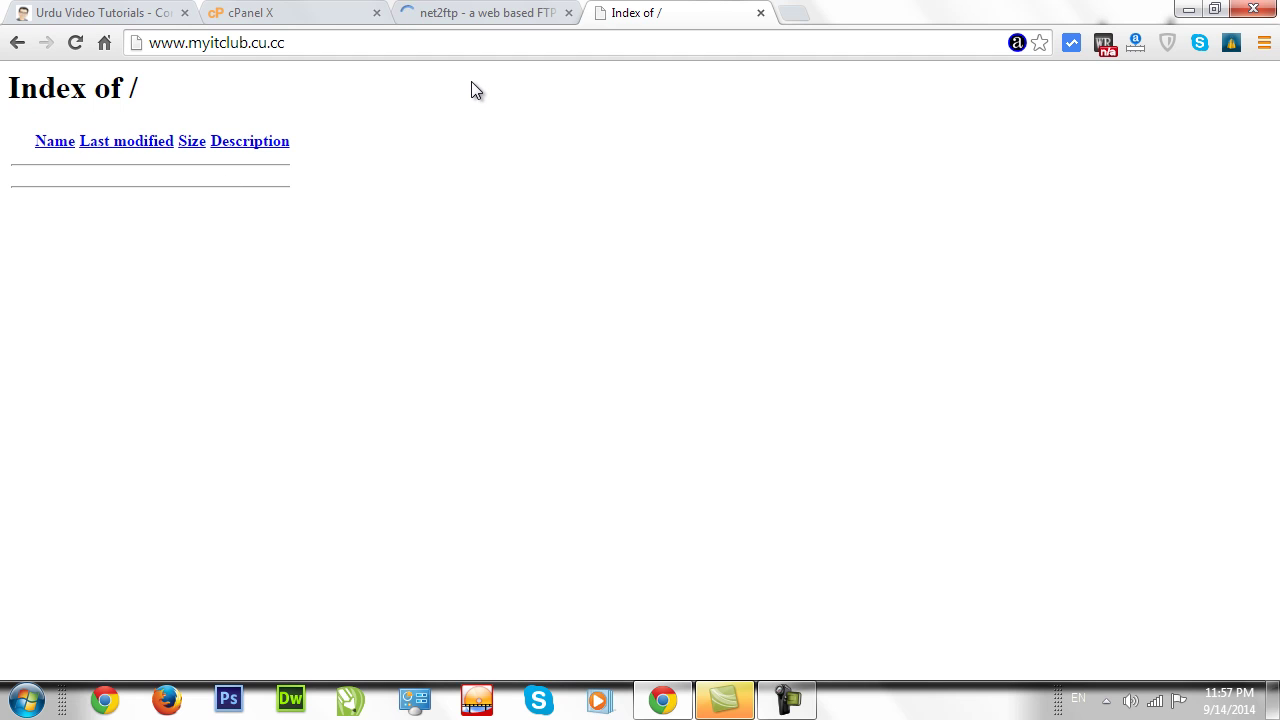
{"action": "left_click", "coordinate": [483, 18]}
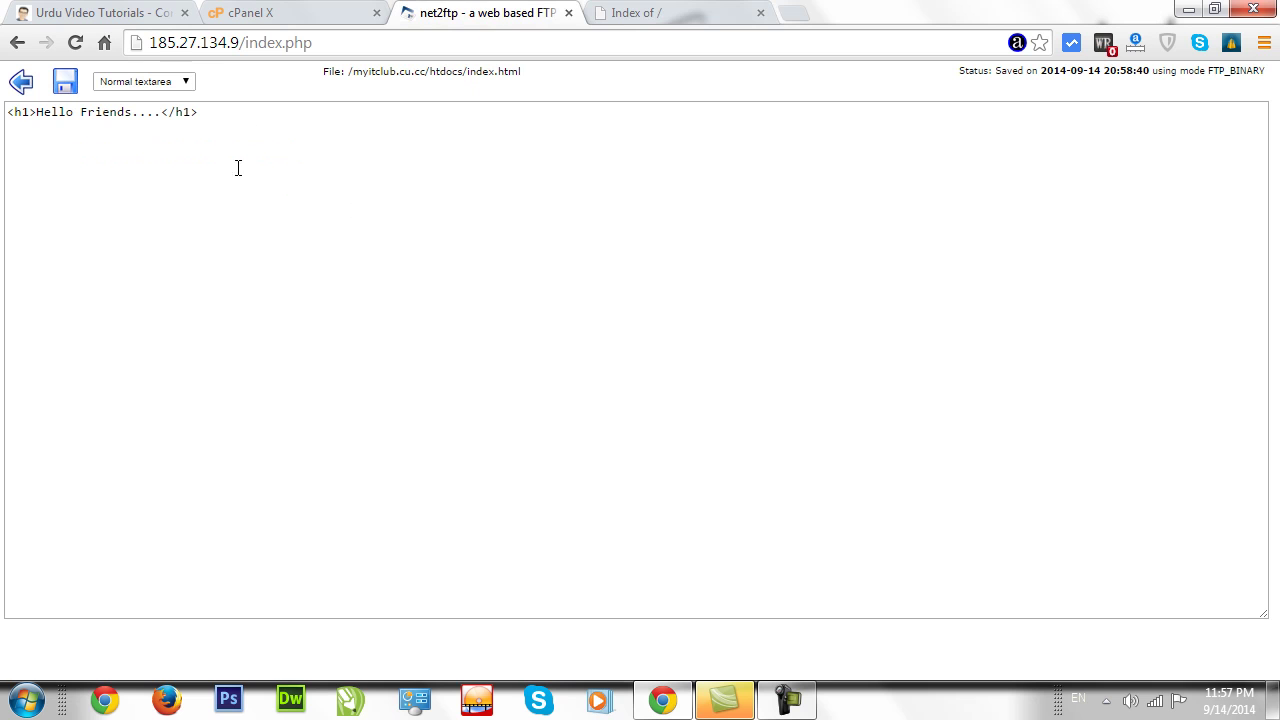
{"action": "left_click", "coordinate": [18, 84]}
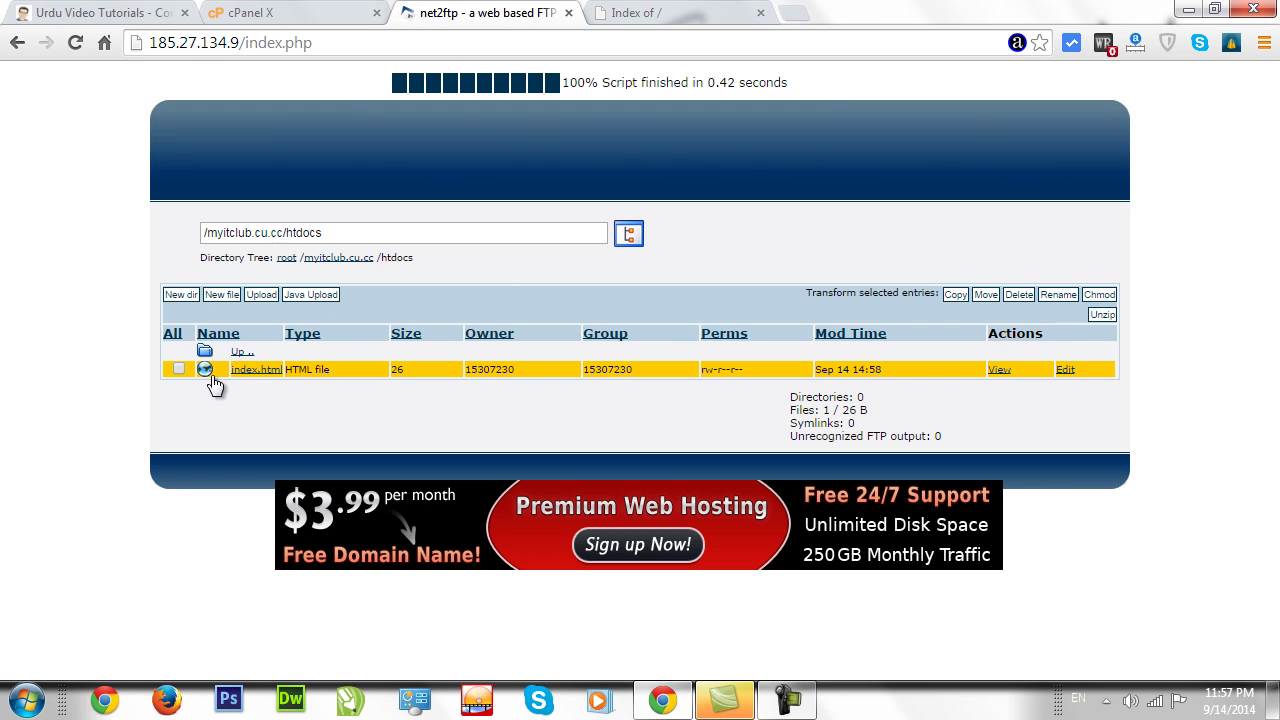
{"action": "left_click", "coordinate": [650, 13]}
{"action": "left_click", "coordinate": [66, 44]}
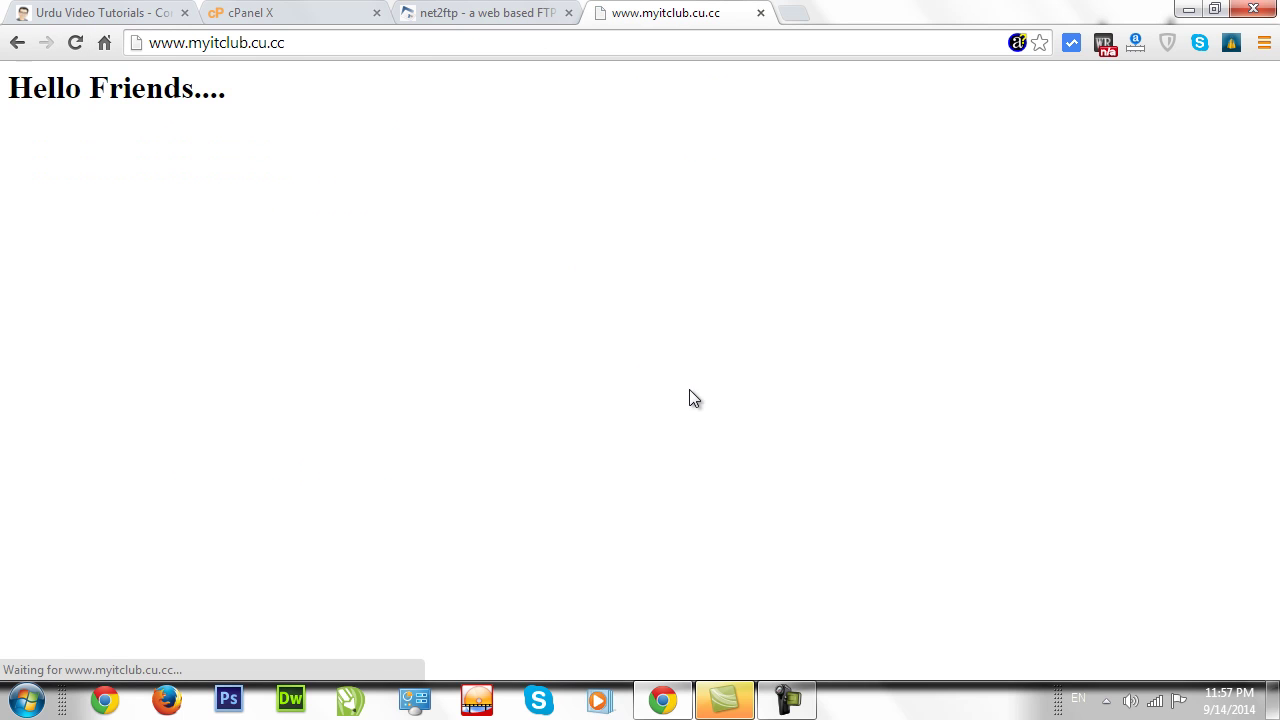
{"action": "left_click_drag", "start_coordinate": [256, 94], "coordinate": [4, 80]}
{"action": "left_click", "coordinate": [116, 151]}
{"action": "left_click", "coordinate": [465, 13]}
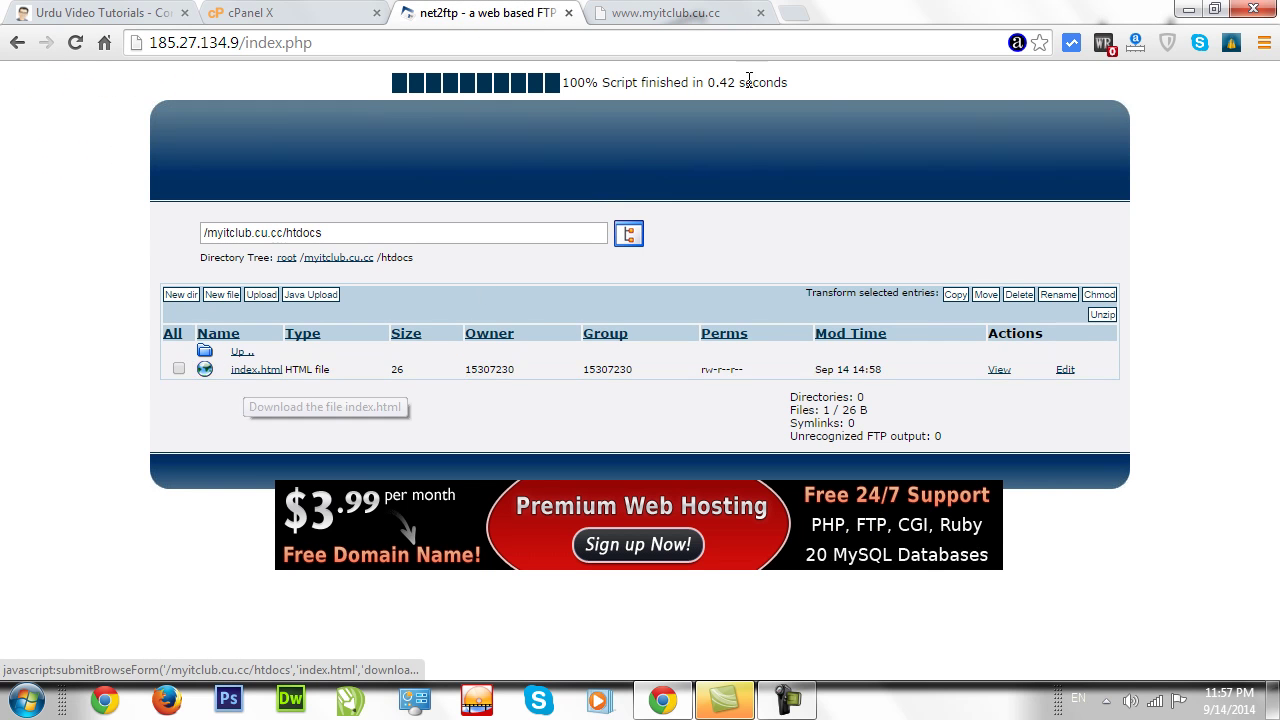
{"action": "left_click", "coordinate": [698, 13]}
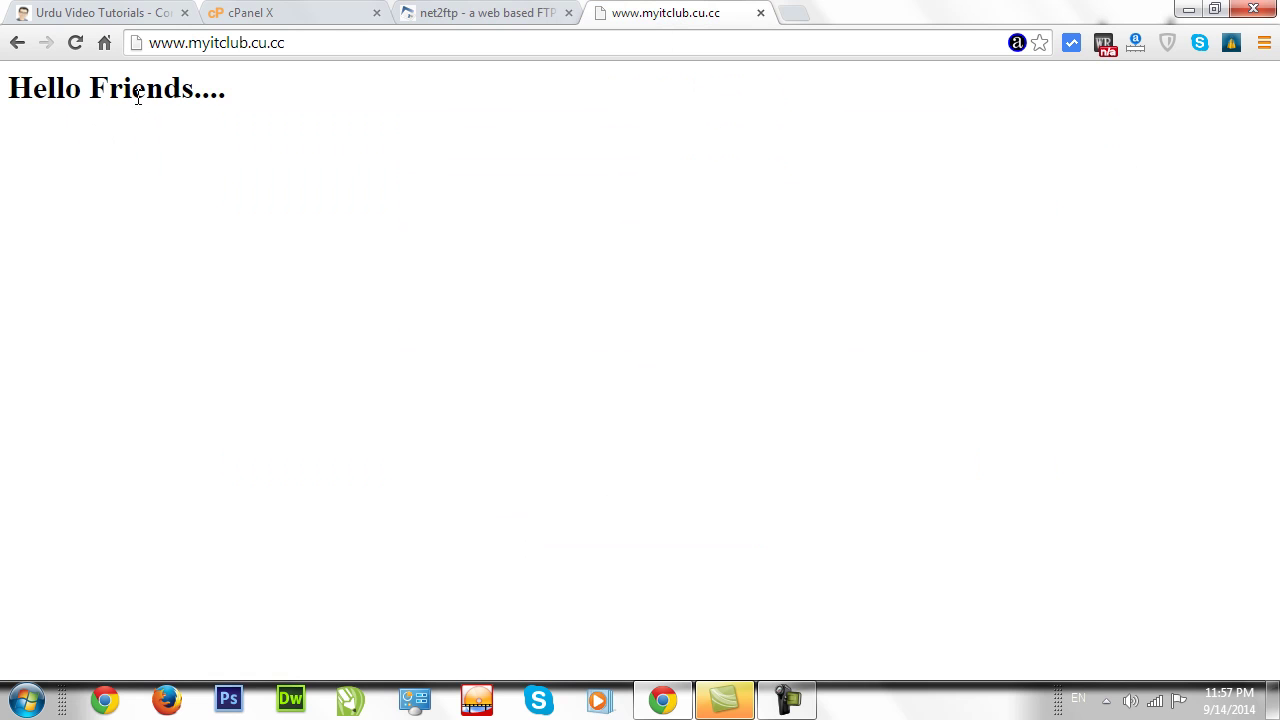
{"action": "left_click_drag", "start_coordinate": [264, 106], "coordinate": [2, 97]}
{"action": "left_click", "coordinate": [130, 205]}
{"action": "left_click_drag", "start_coordinate": [258, 118], "coordinate": [6, 108]}
{"action": "left_click", "coordinate": [228, 105]}
{"action": "left_click", "coordinate": [506, 12]}
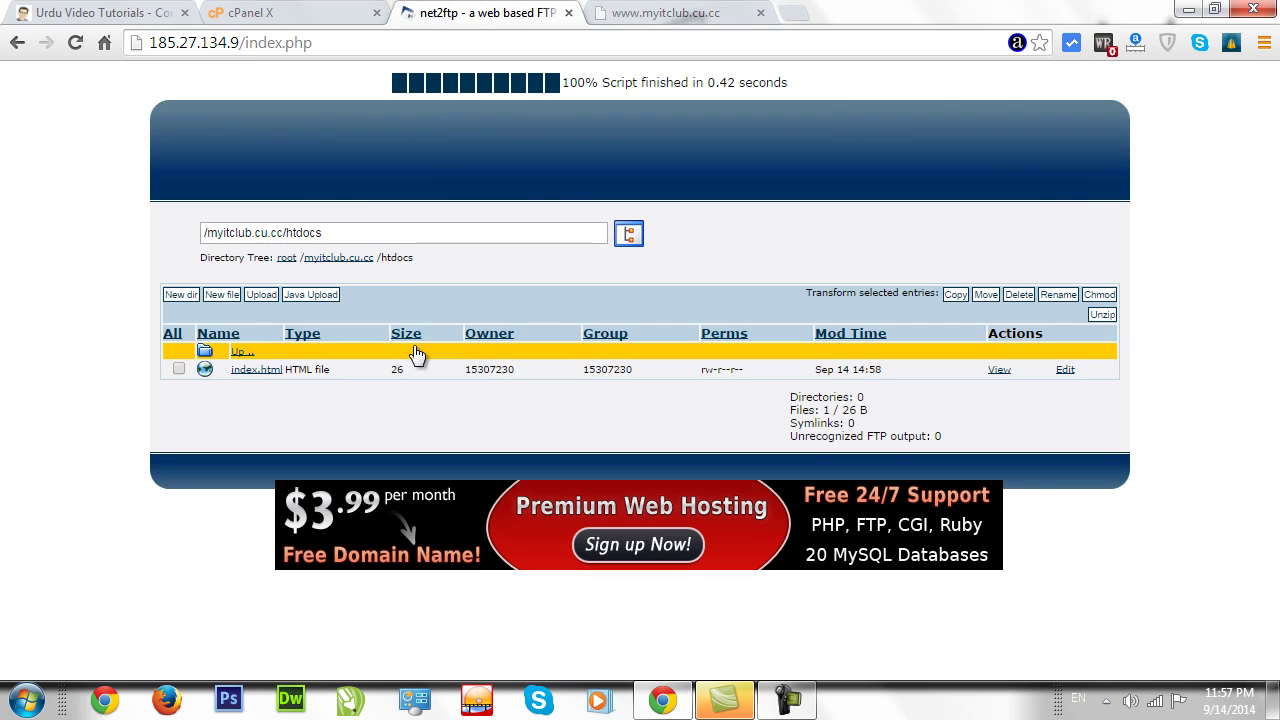
Change index.html's heading from 'Hello Friends....' to 'Index Of', save it, and return to cPanel.
{"action": "left_click", "coordinate": [1062, 370]}
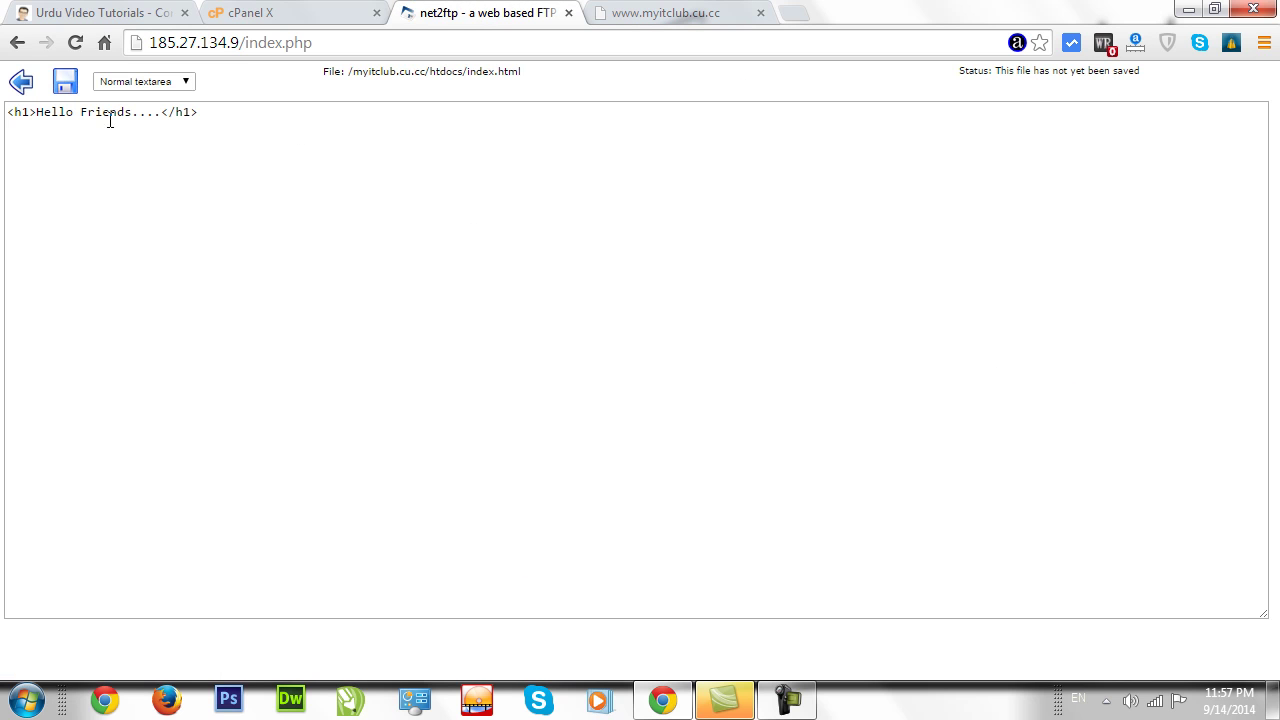
{"action": "left_click_drag", "start_coordinate": [162, 114], "coordinate": [43, 124]}
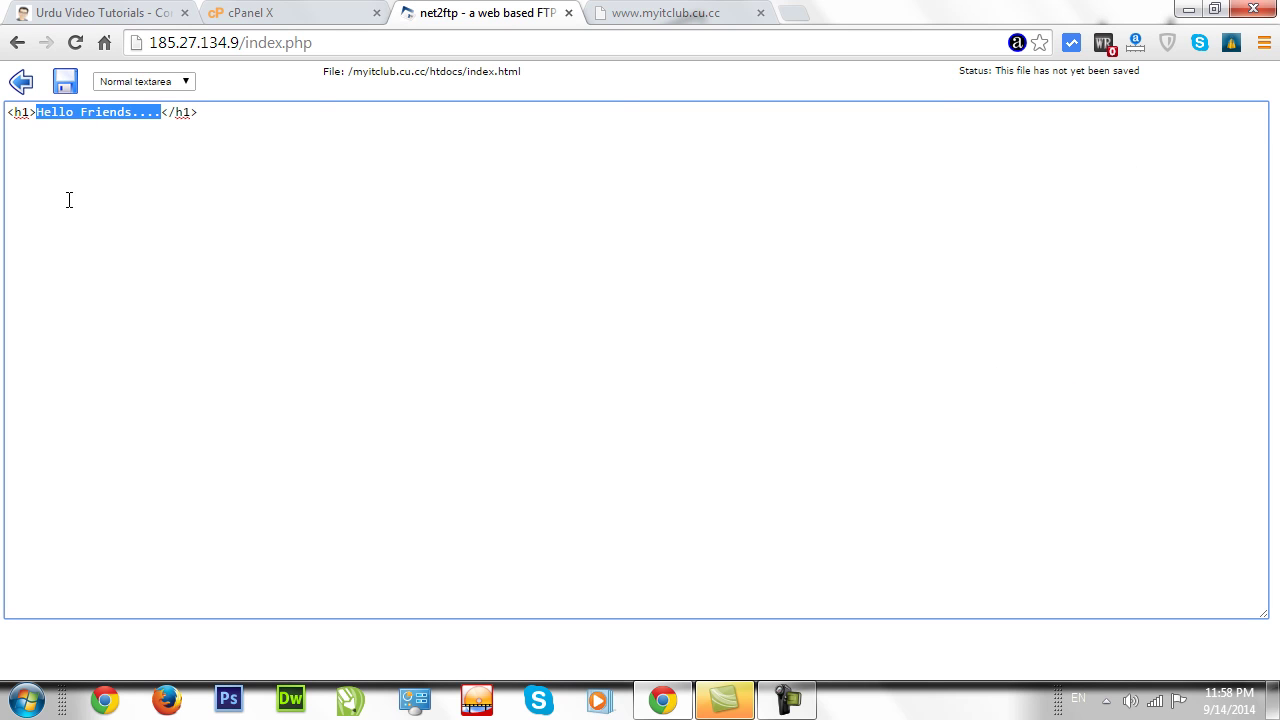
{"action": "type", "text": "Index Of"}
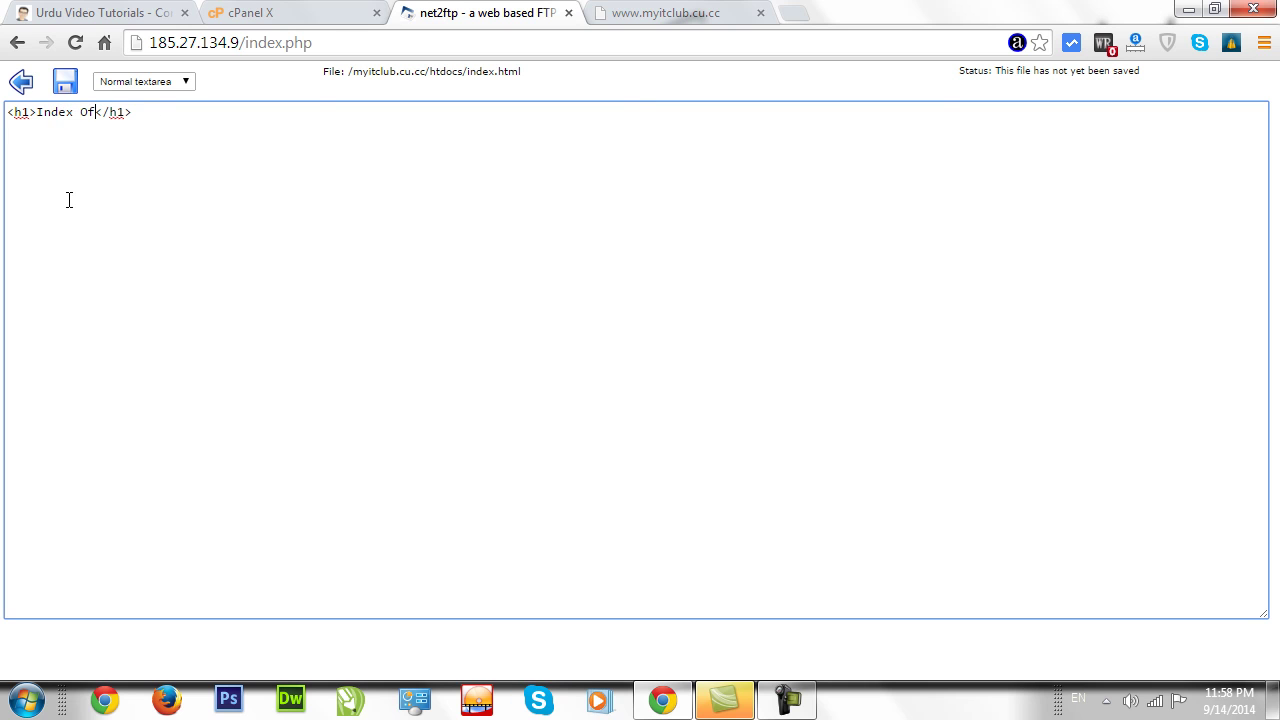
{"action": "left_click", "coordinate": [65, 83]}
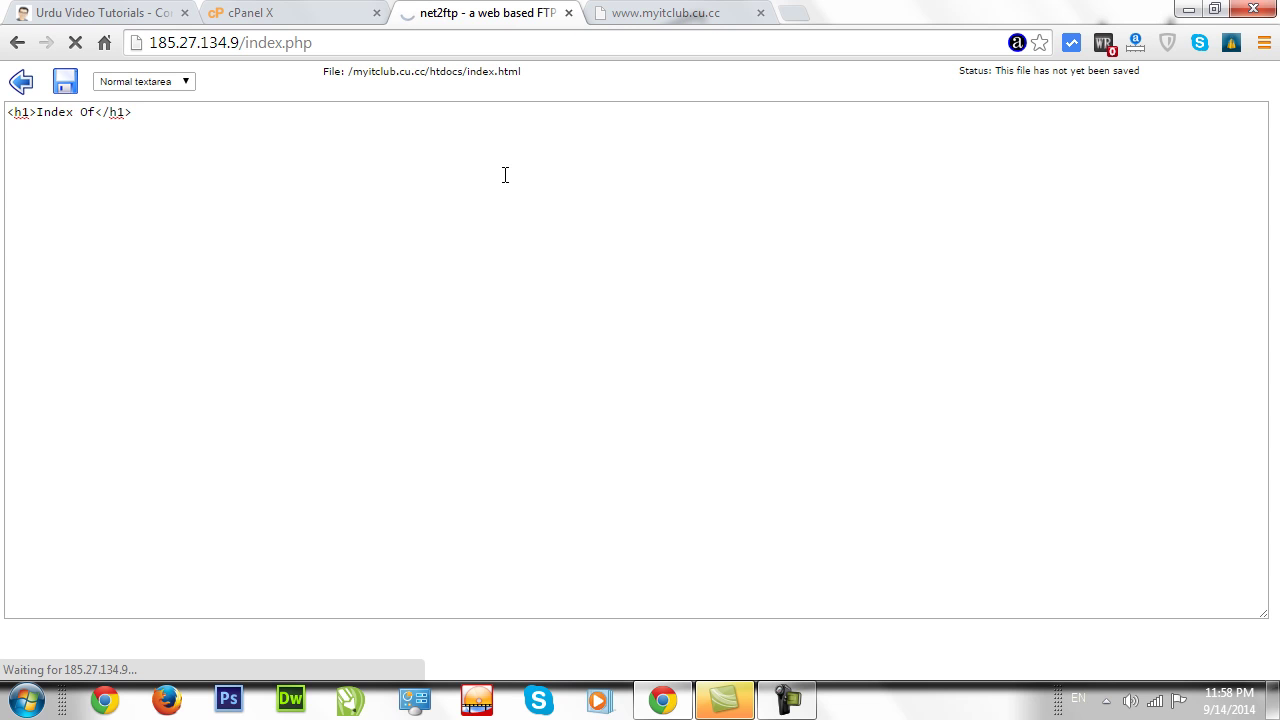
{"action": "left_click", "coordinate": [300, 12]}
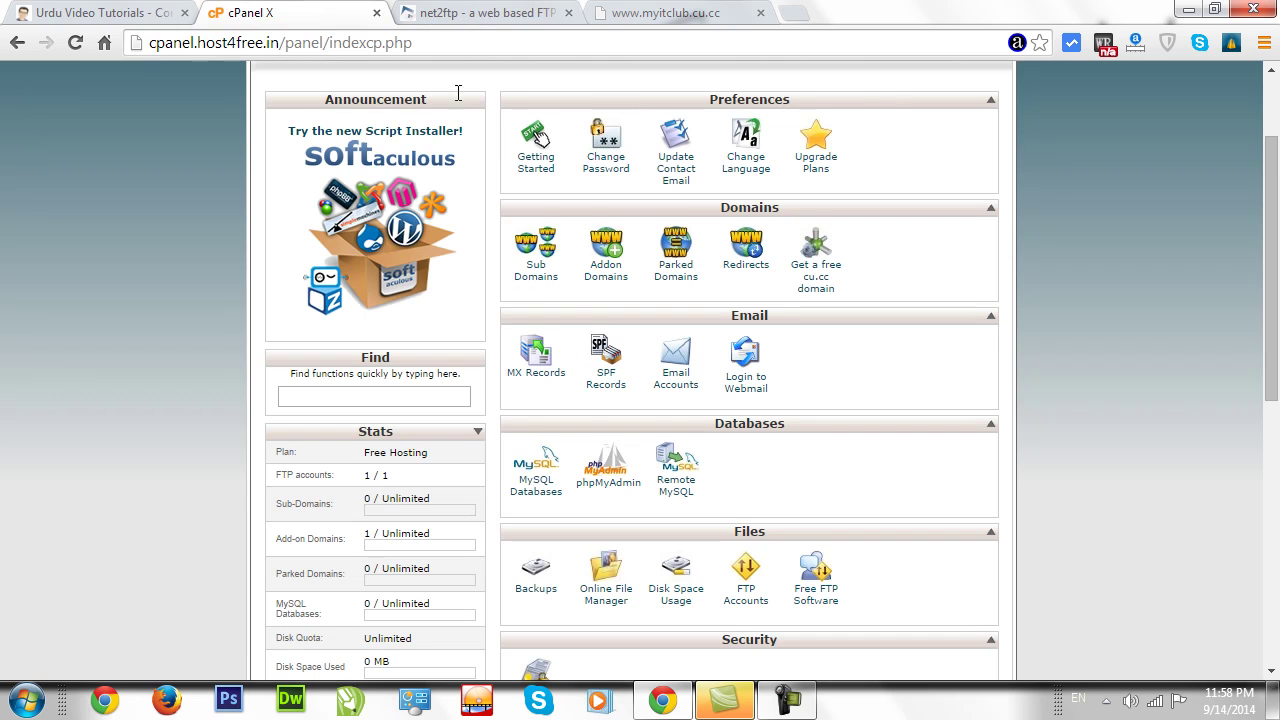
Navigate net2ftp from the editor back to the myitclub.cu.cc htdocs folder.
{"action": "left_click", "coordinate": [465, 22]}
{"action": "left_click", "coordinate": [24, 84]}
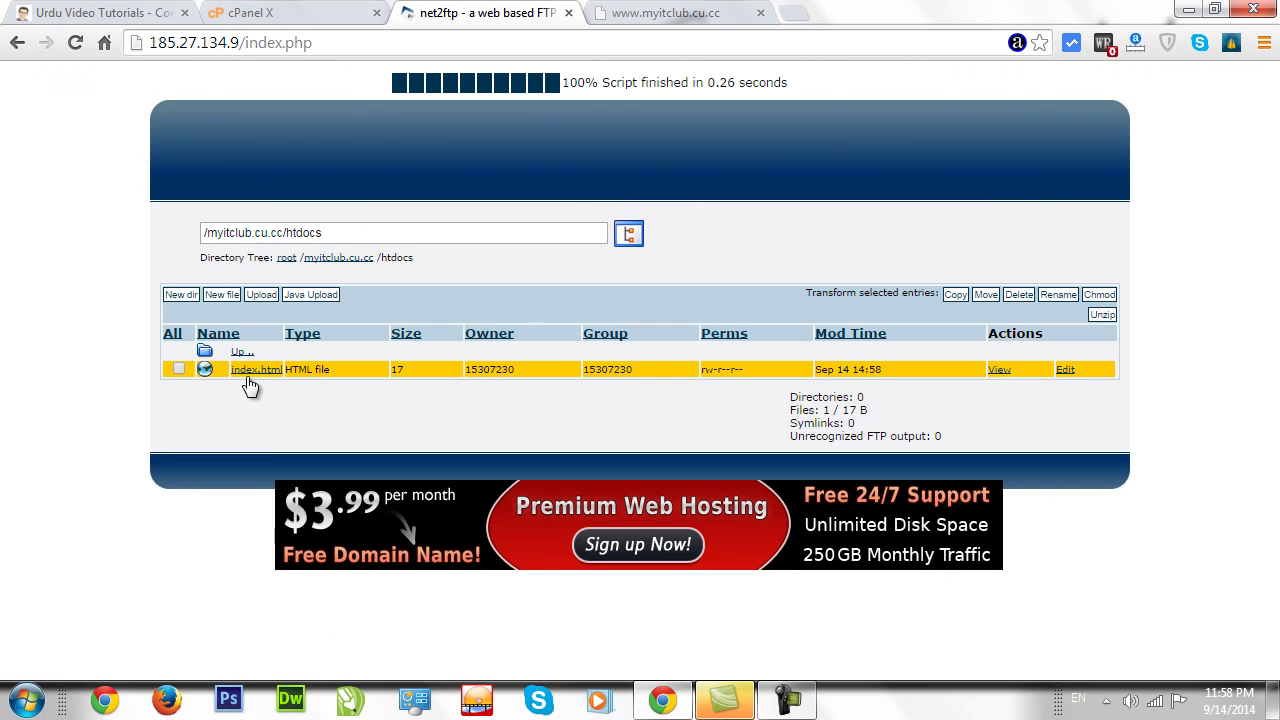
{"action": "left_click", "coordinate": [286, 258]}
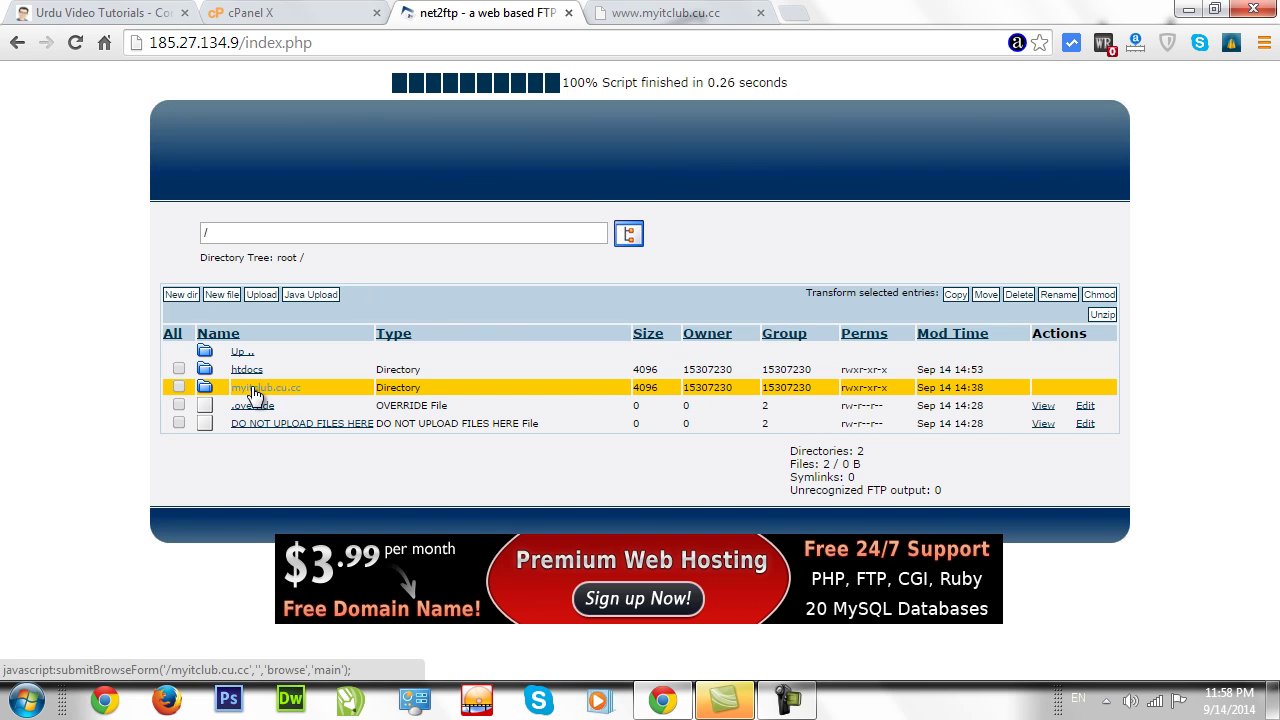
{"action": "left_click", "coordinate": [252, 391]}
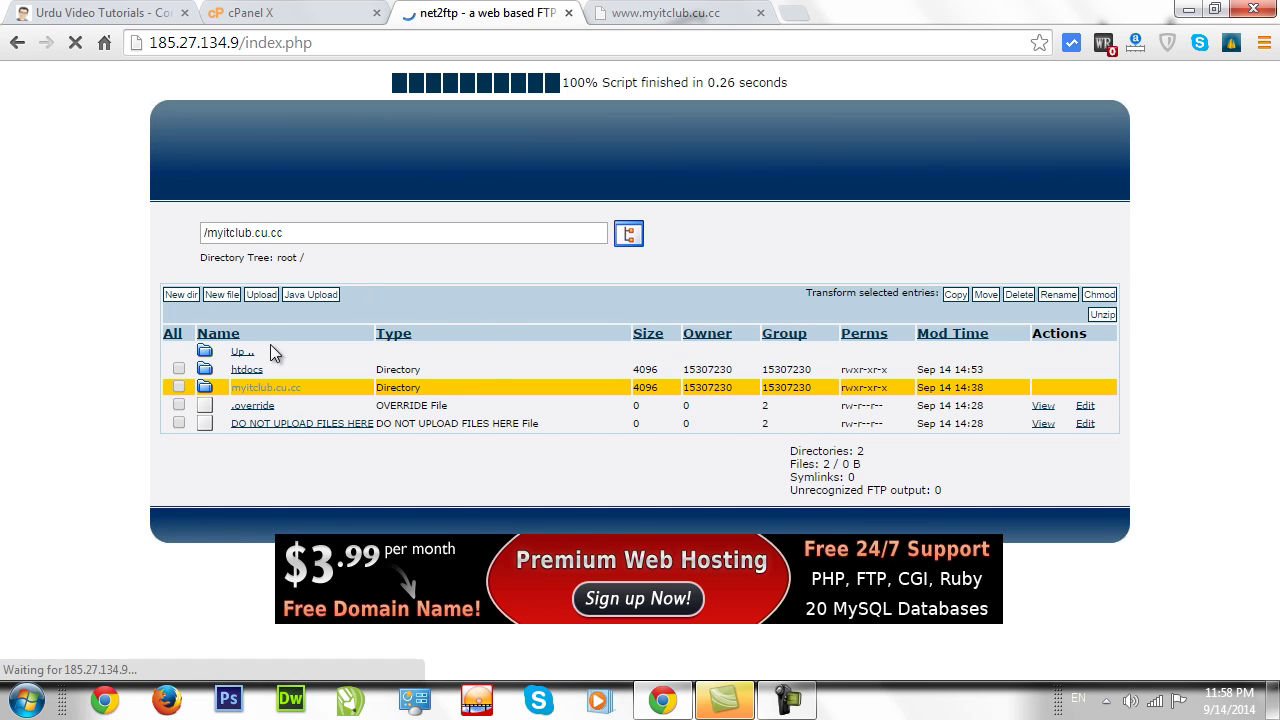
{"action": "left_click", "coordinate": [241, 372]}
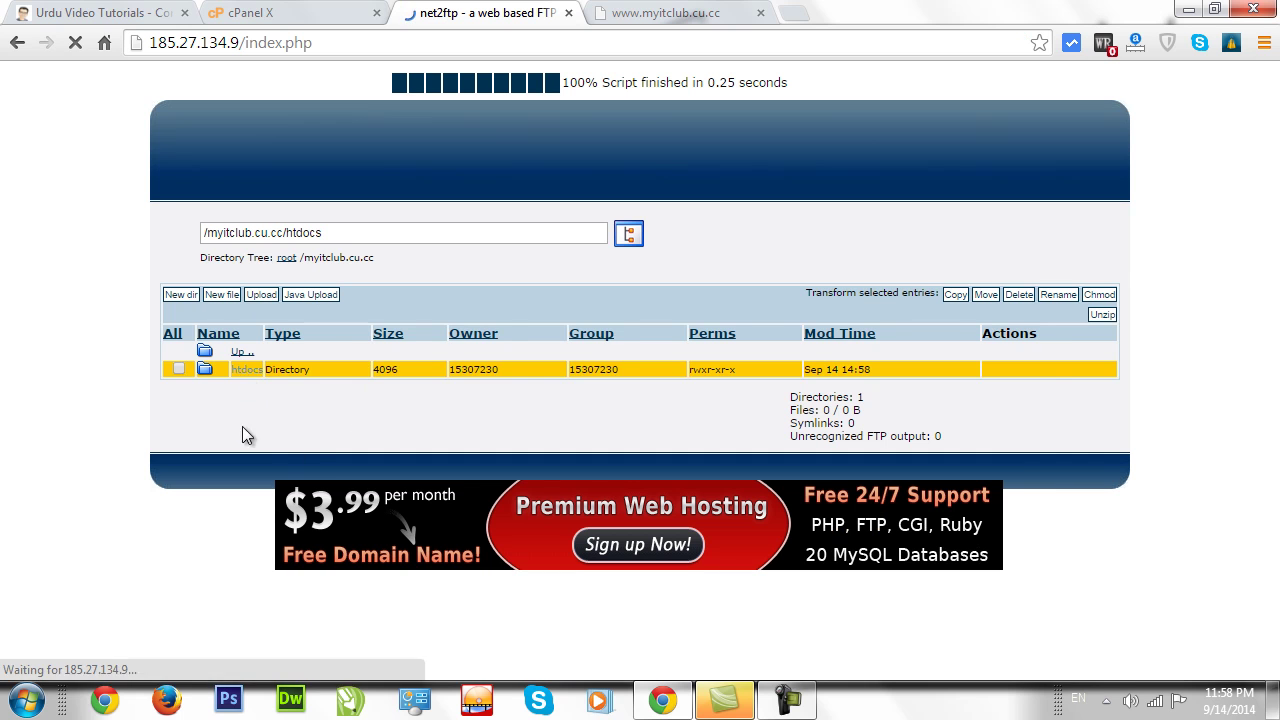
{"action": "left_click", "coordinate": [665, 12]}
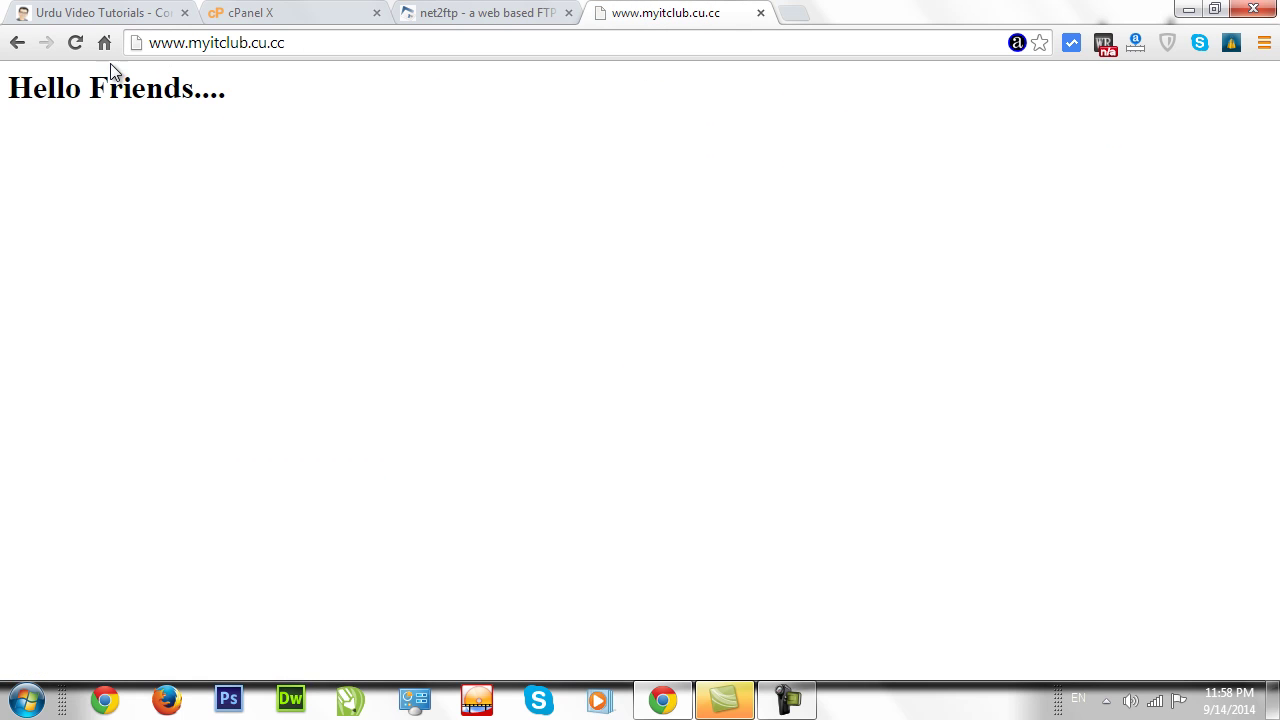
{"action": "left_click", "coordinate": [77, 42]}
{"action": "left_click_drag", "start_coordinate": [153, 129], "coordinate": [5, 88]}
{"action": "left_click", "coordinate": [113, 157]}
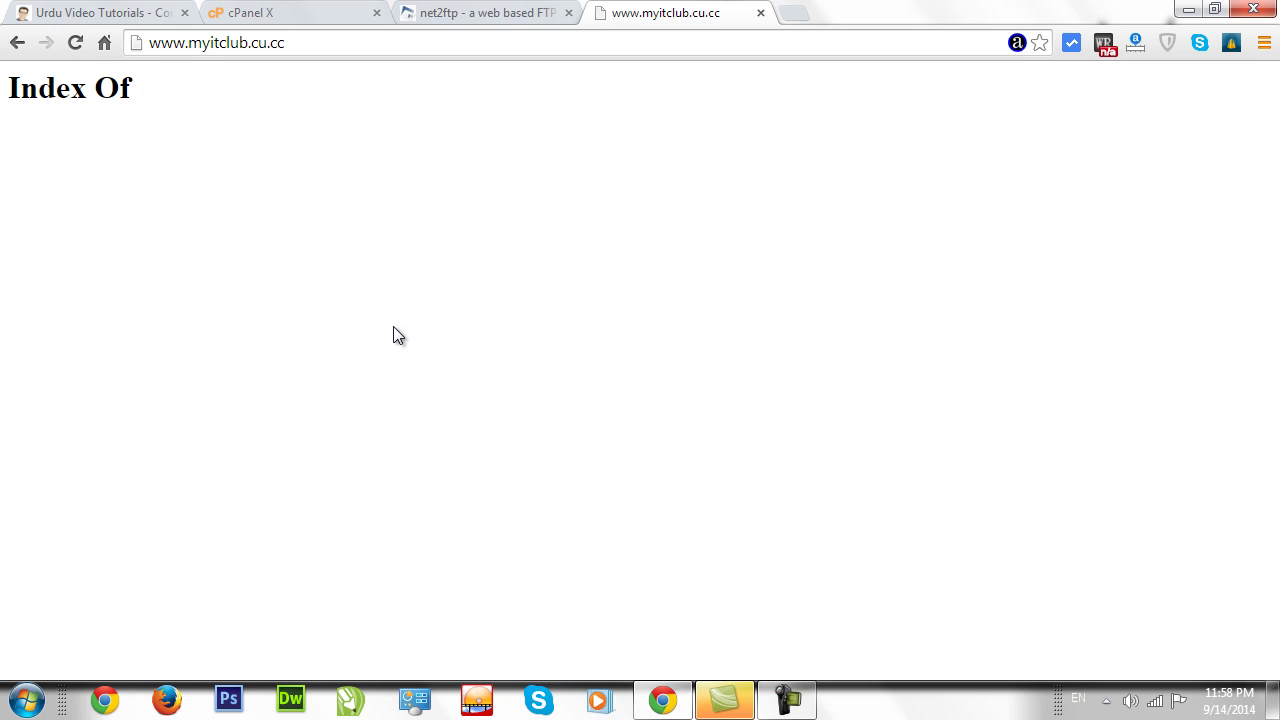
{"action": "left_click", "coordinate": [481, 15]}
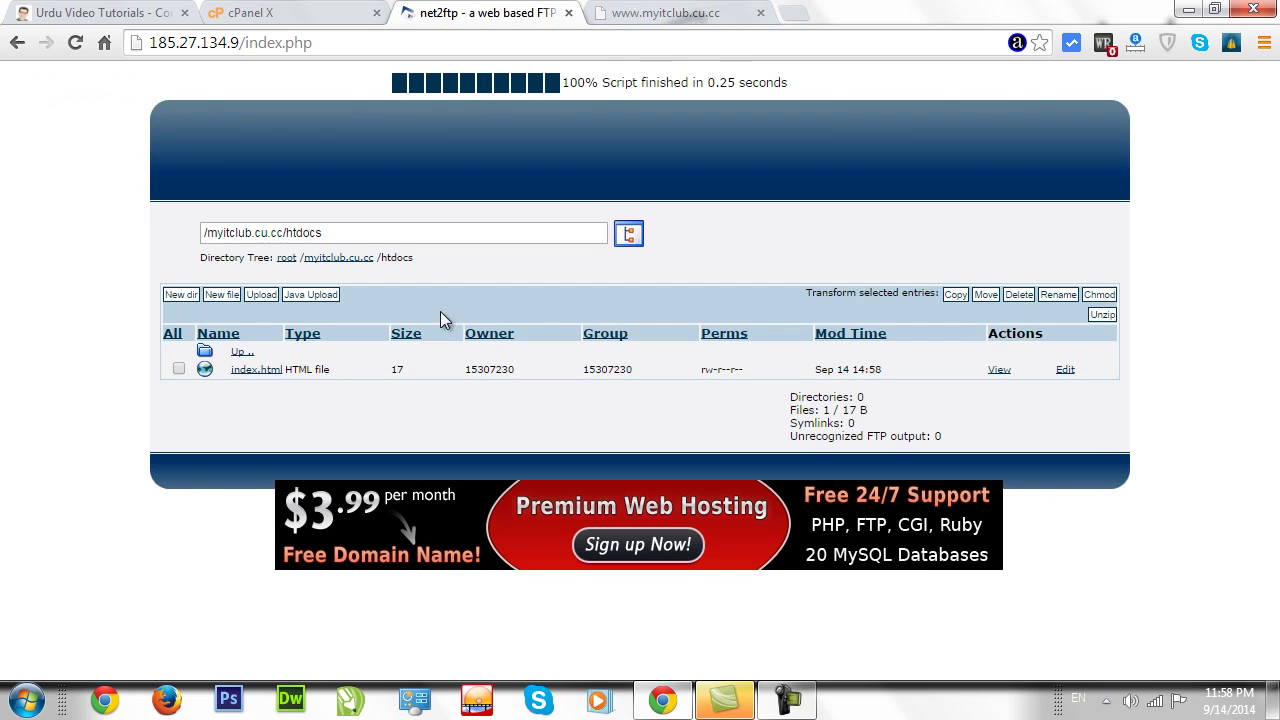
{"action": "left_click", "coordinate": [630, 22]}
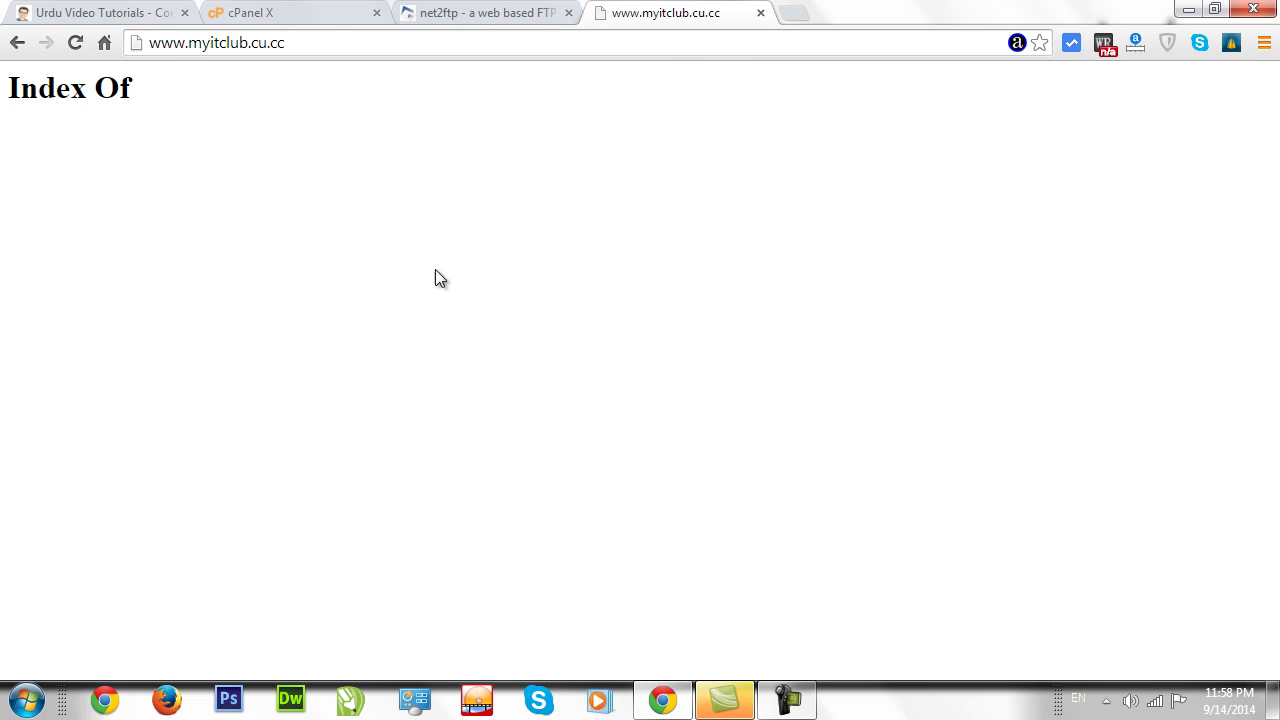
{"action": "left_click", "coordinate": [281, 20]}
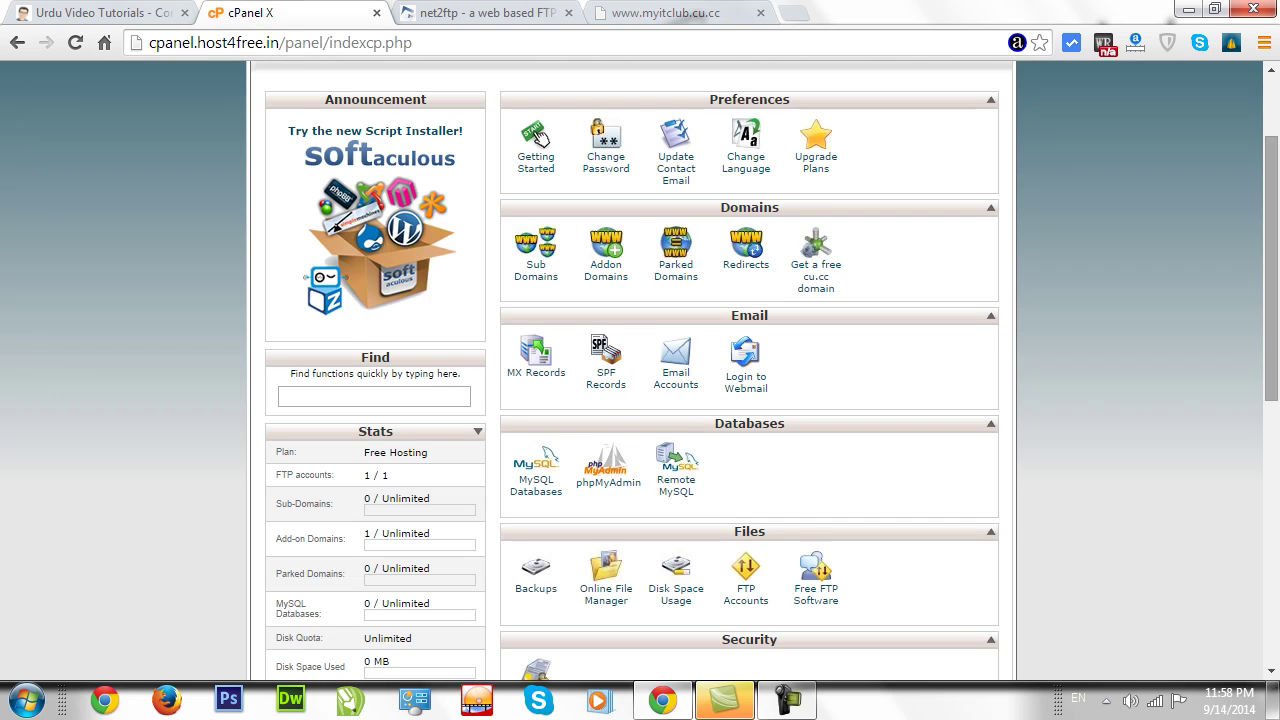
Launch Softaculous from cPanel, browse its Top Scripts, and pick WordPress.
{"action": "scroll", "coordinate": [1270, 280], "scroll_direction": "up", "scroll_amount": 1}
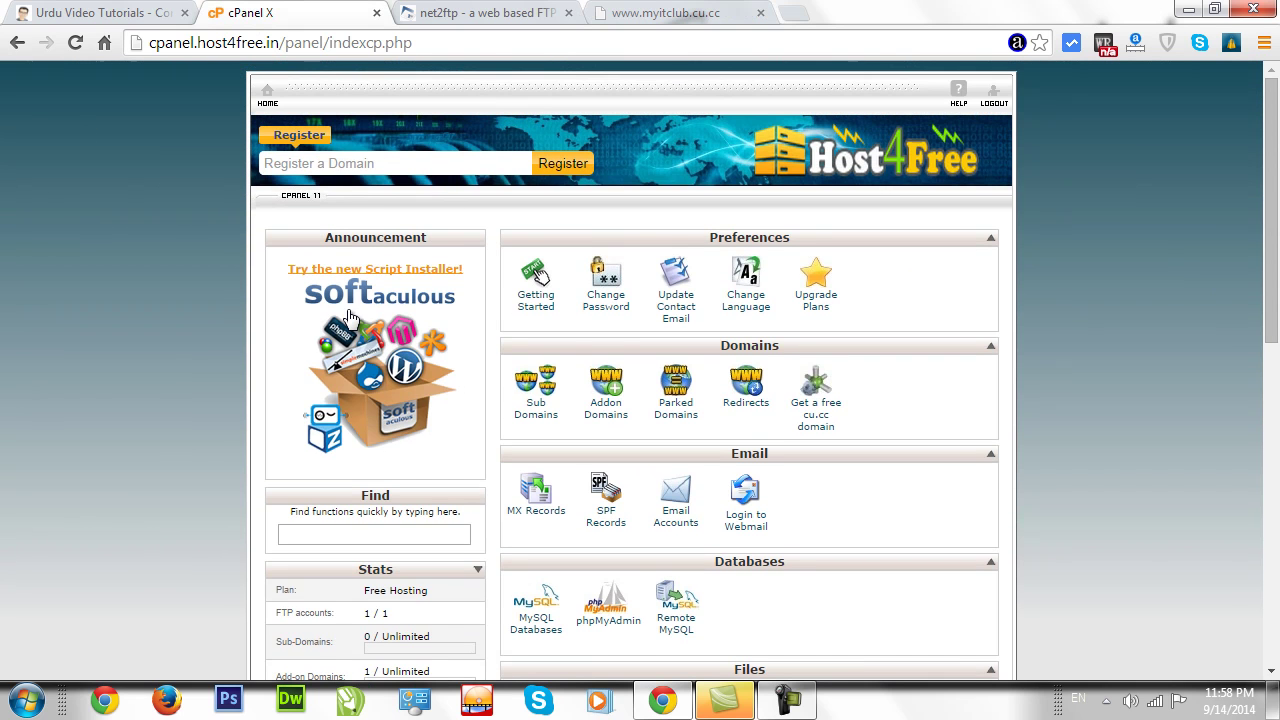
{"action": "left_click", "coordinate": [352, 372]}
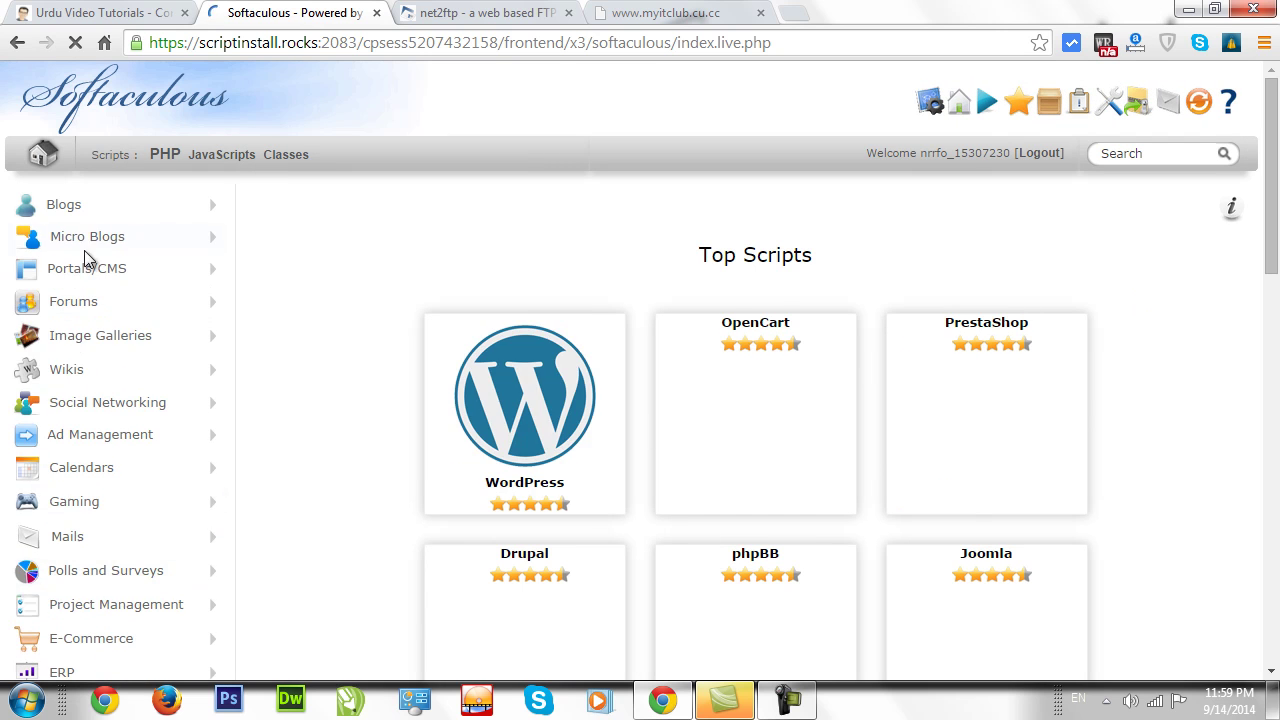
{"action": "left_click_drag", "start_coordinate": [1277, 177], "coordinate": [1278, 234]}
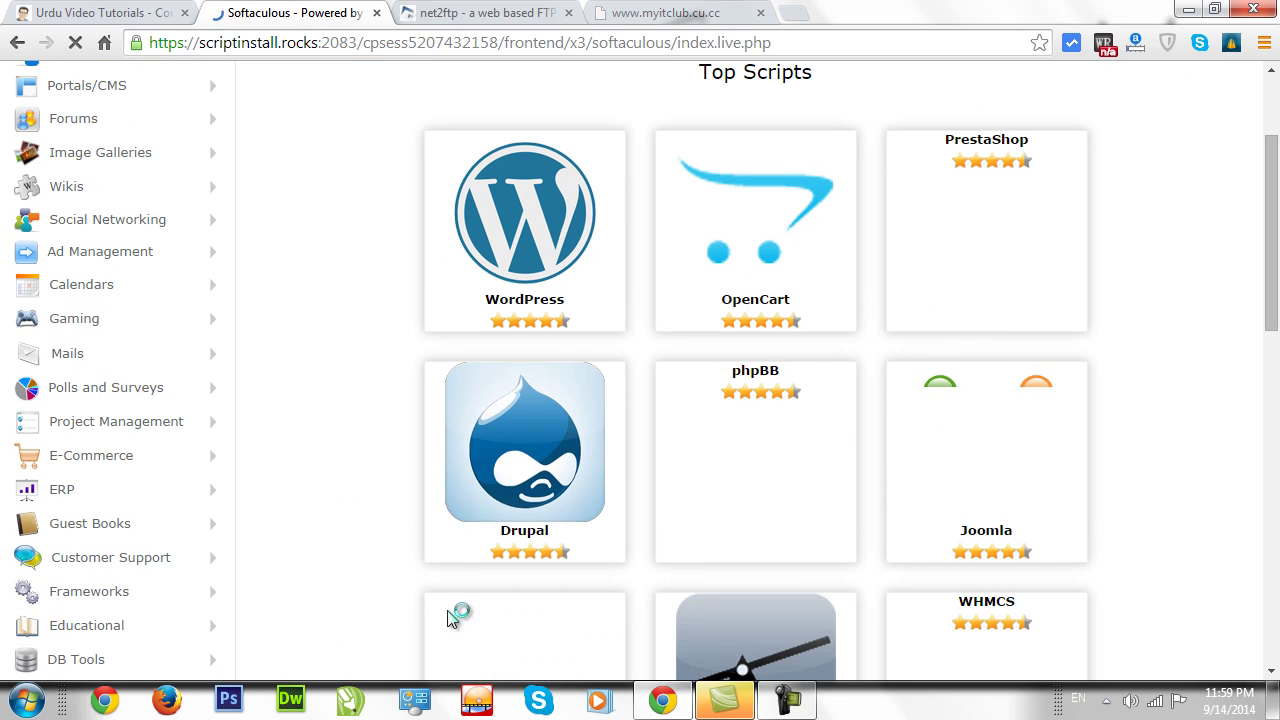
{"action": "mouse_move", "coordinate": [765, 420]}
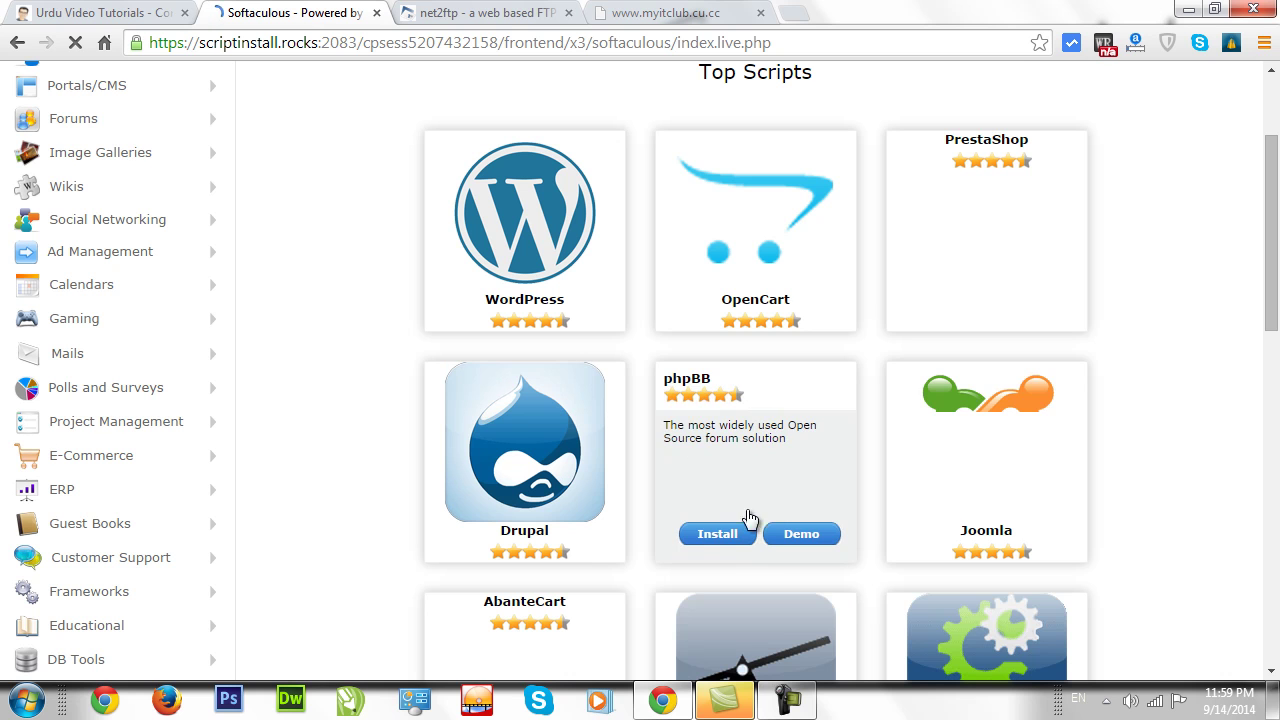
{"action": "mouse_move", "coordinate": [673, 270]}
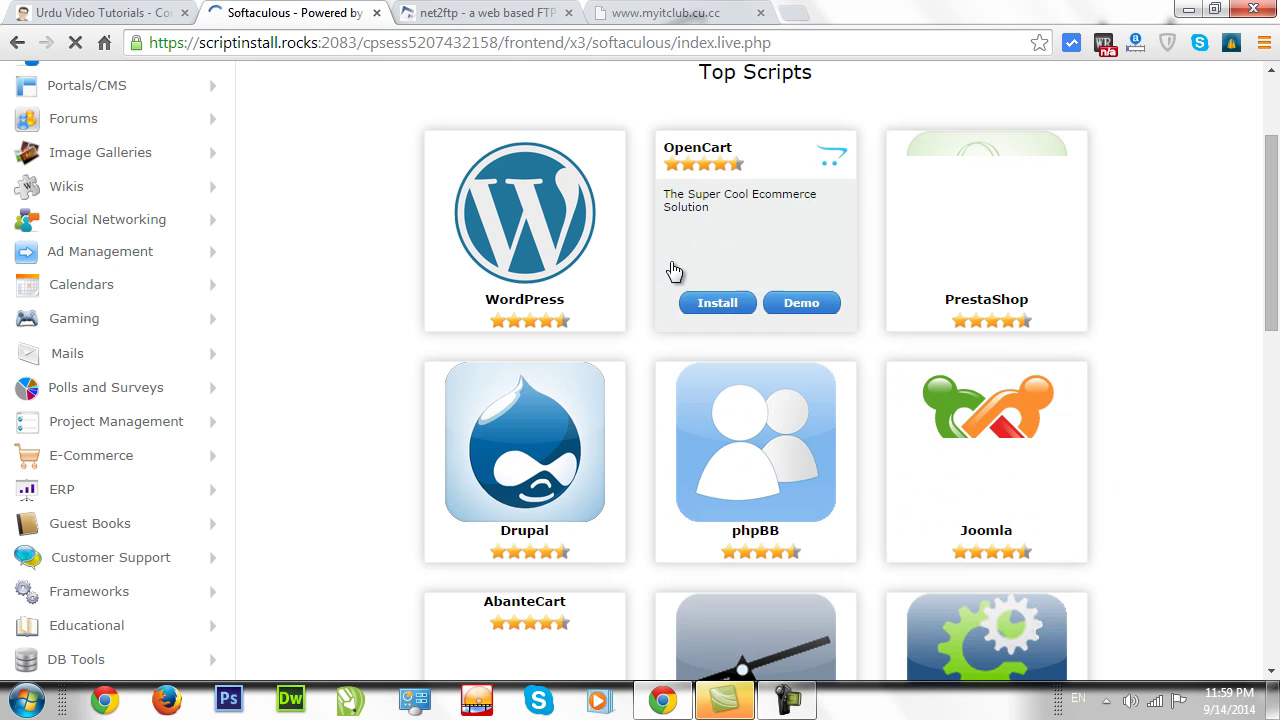
{"action": "left_click_drag", "start_coordinate": [1276, 244], "coordinate": [1276, 374]}
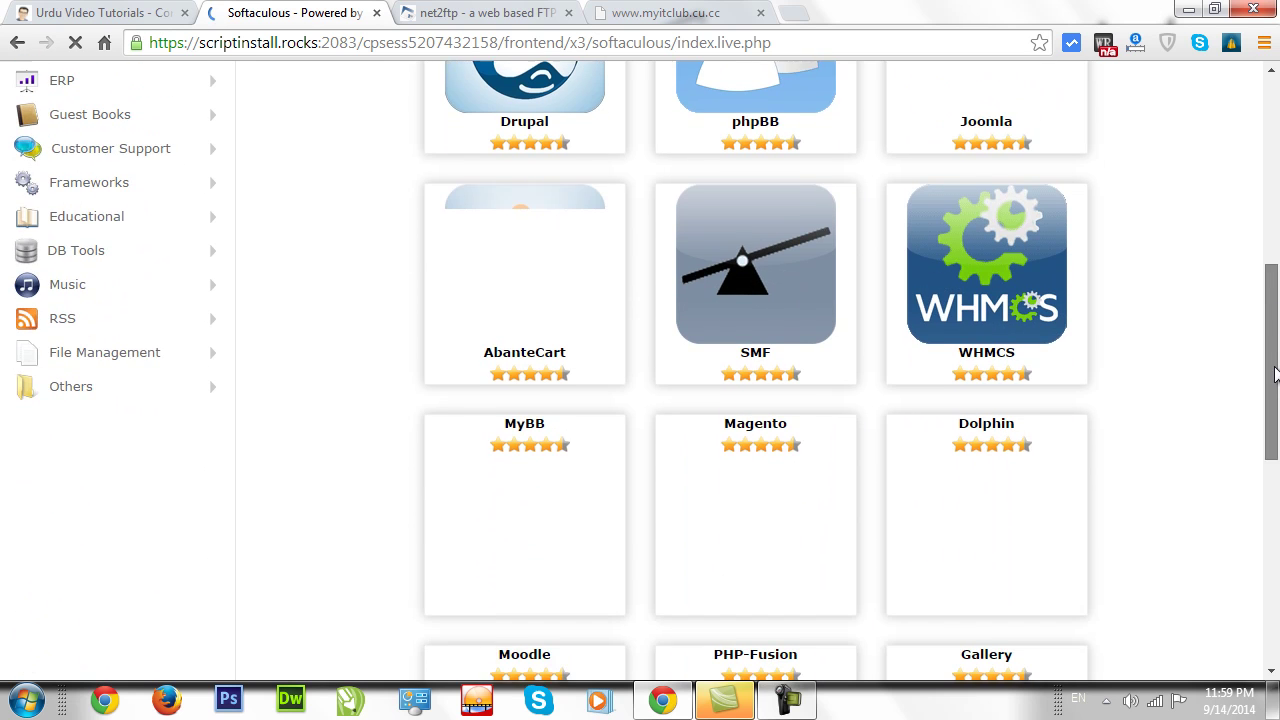
{"action": "mouse_move", "coordinate": [785, 283]}
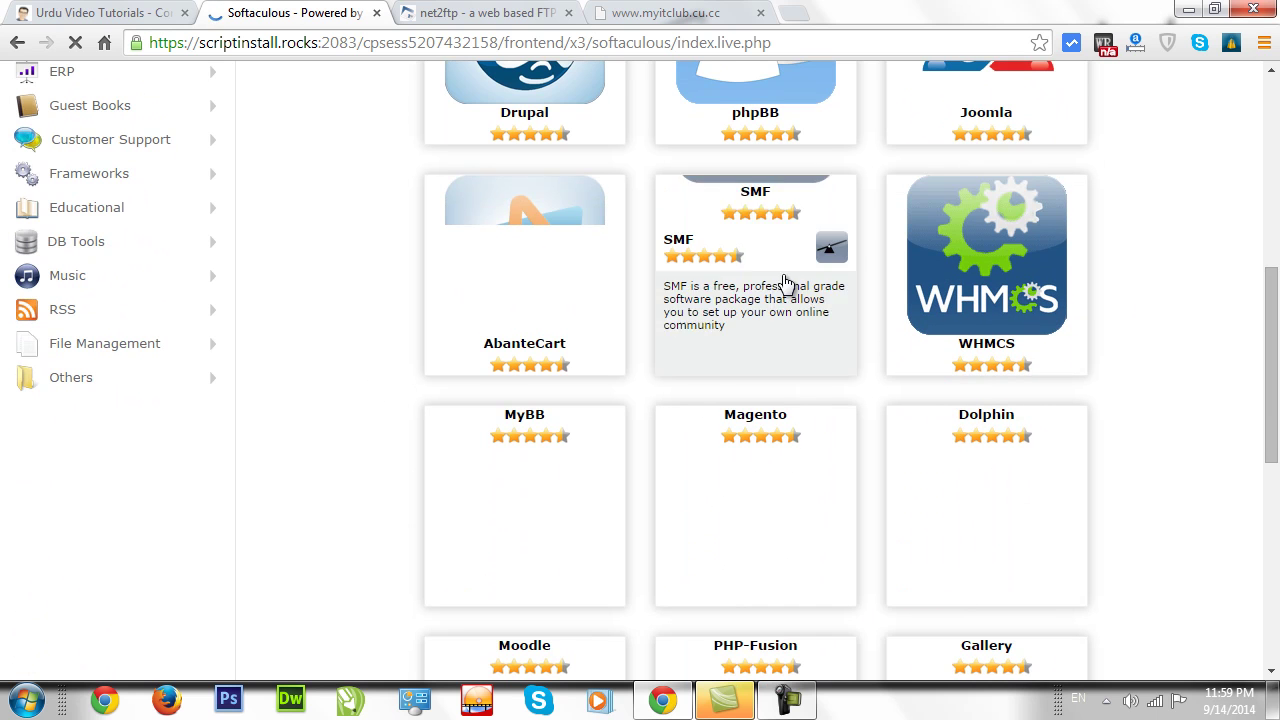
{"action": "left_click_drag", "start_coordinate": [1270, 339], "coordinate": [1249, 526]}
{"action": "scroll", "coordinate": [755, 370], "scroll_direction": "up", "scroll_amount": 2}
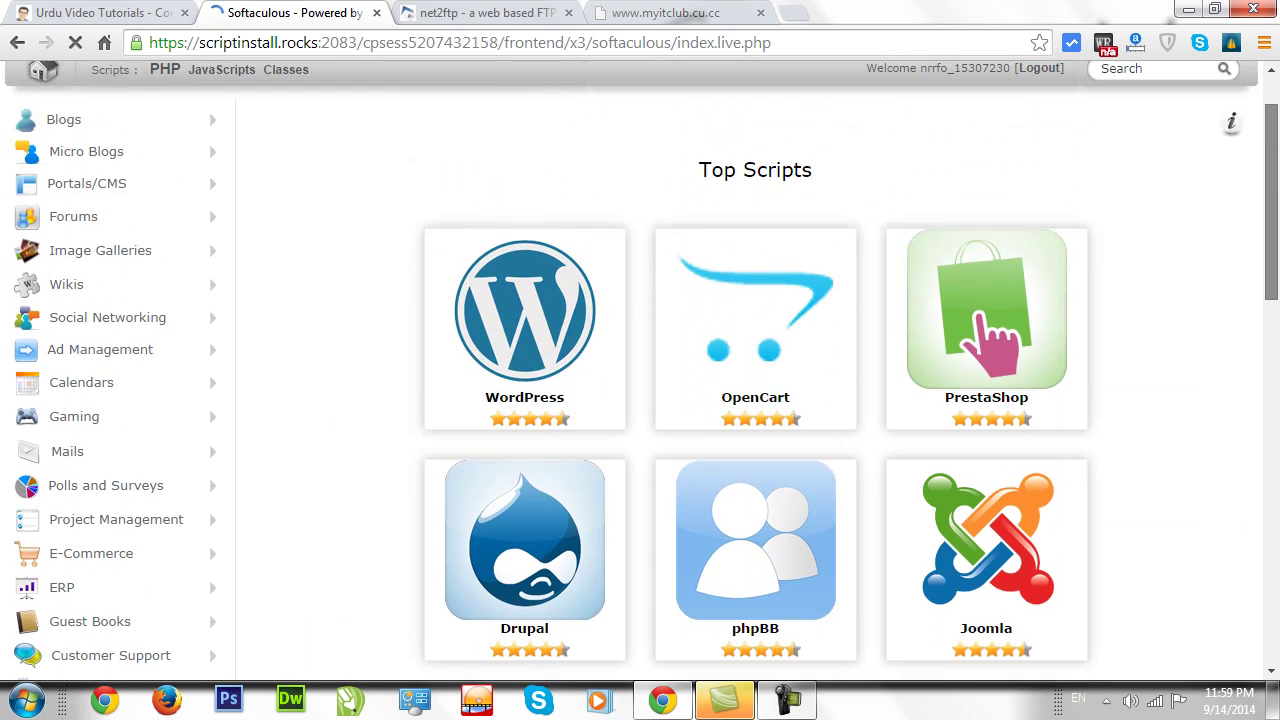
{"action": "mouse_move", "coordinate": [470, 290]}
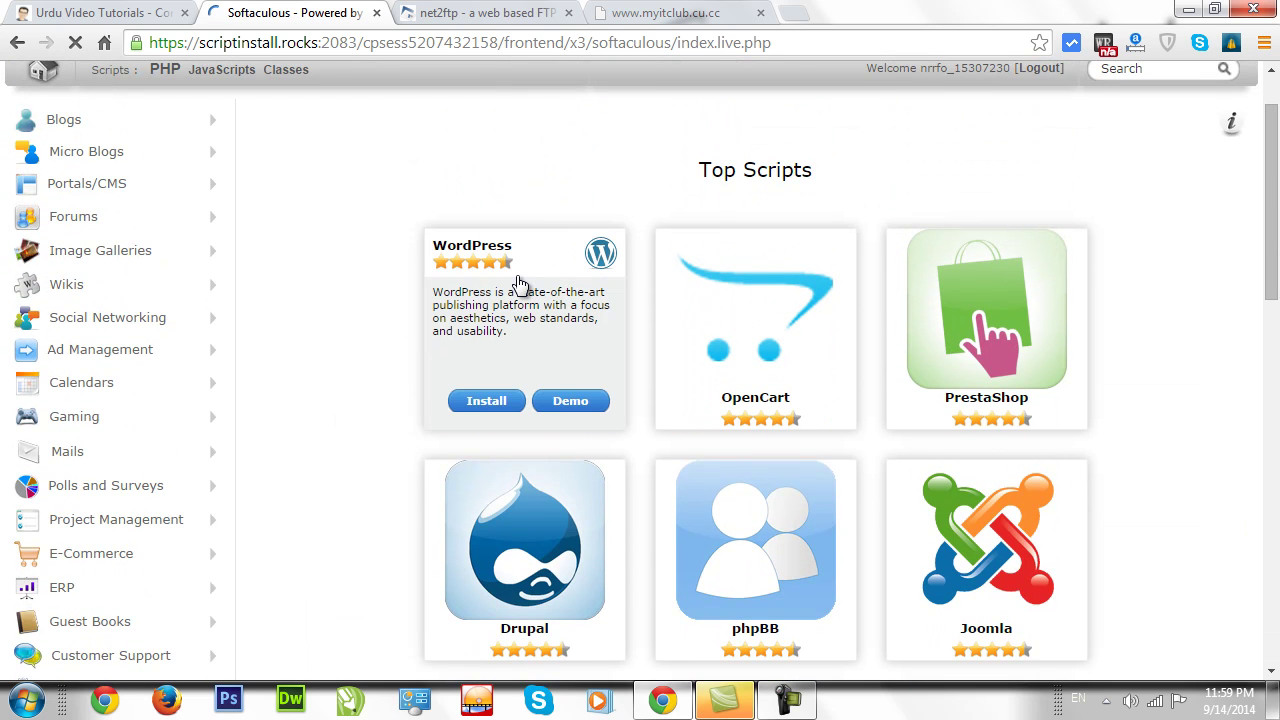
{"action": "left_click", "coordinate": [483, 410]}
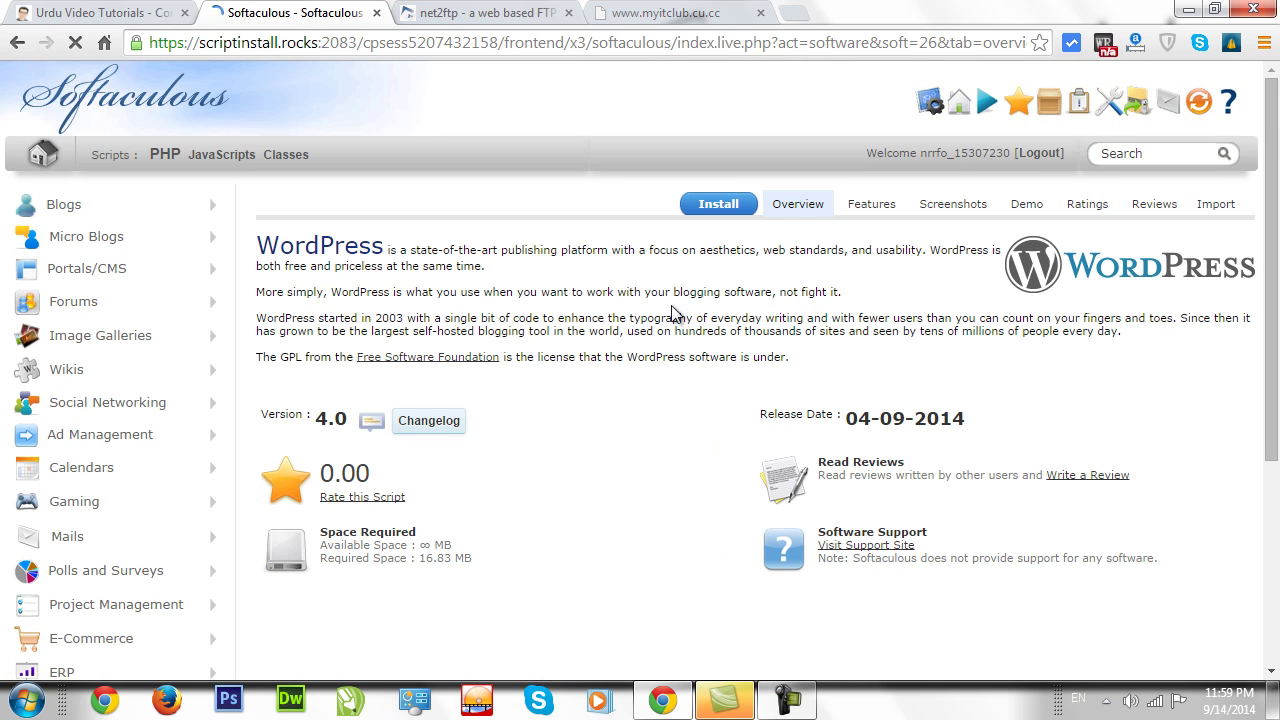
{"action": "left_click", "coordinate": [724, 206]}
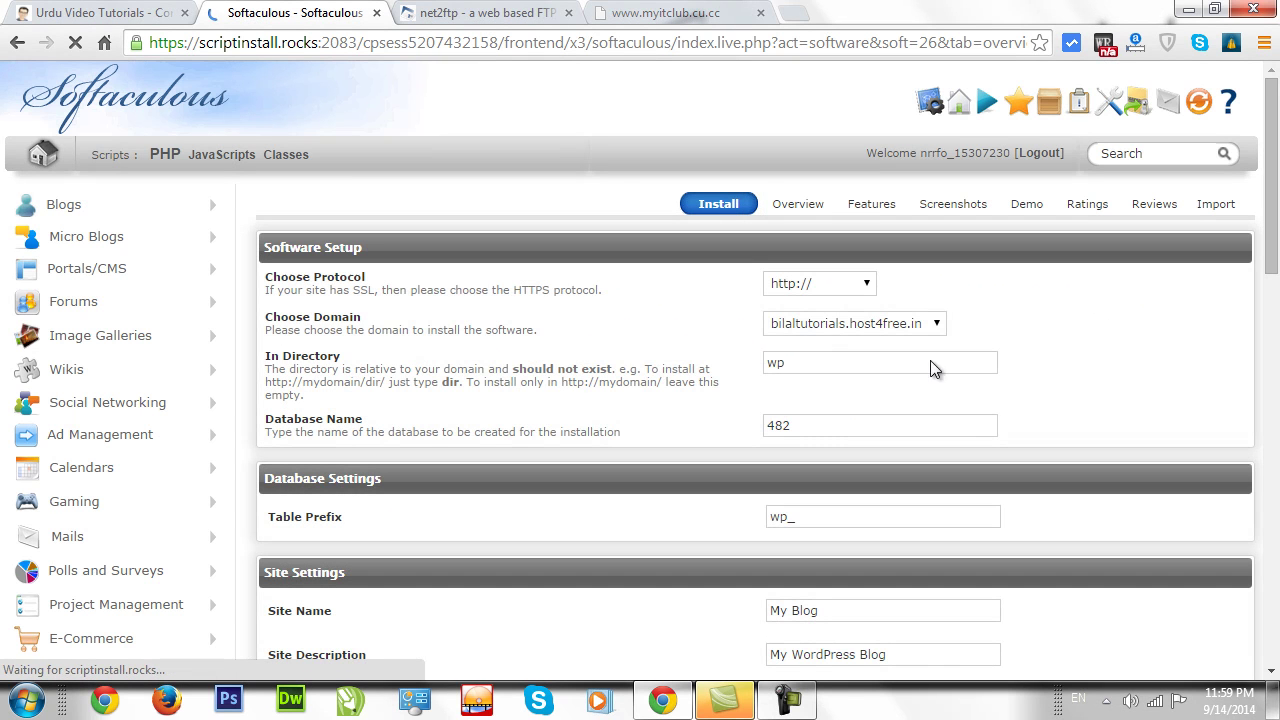
{"action": "left_click", "coordinate": [860, 283]}
{"action": "left_click", "coordinate": [840, 325]}
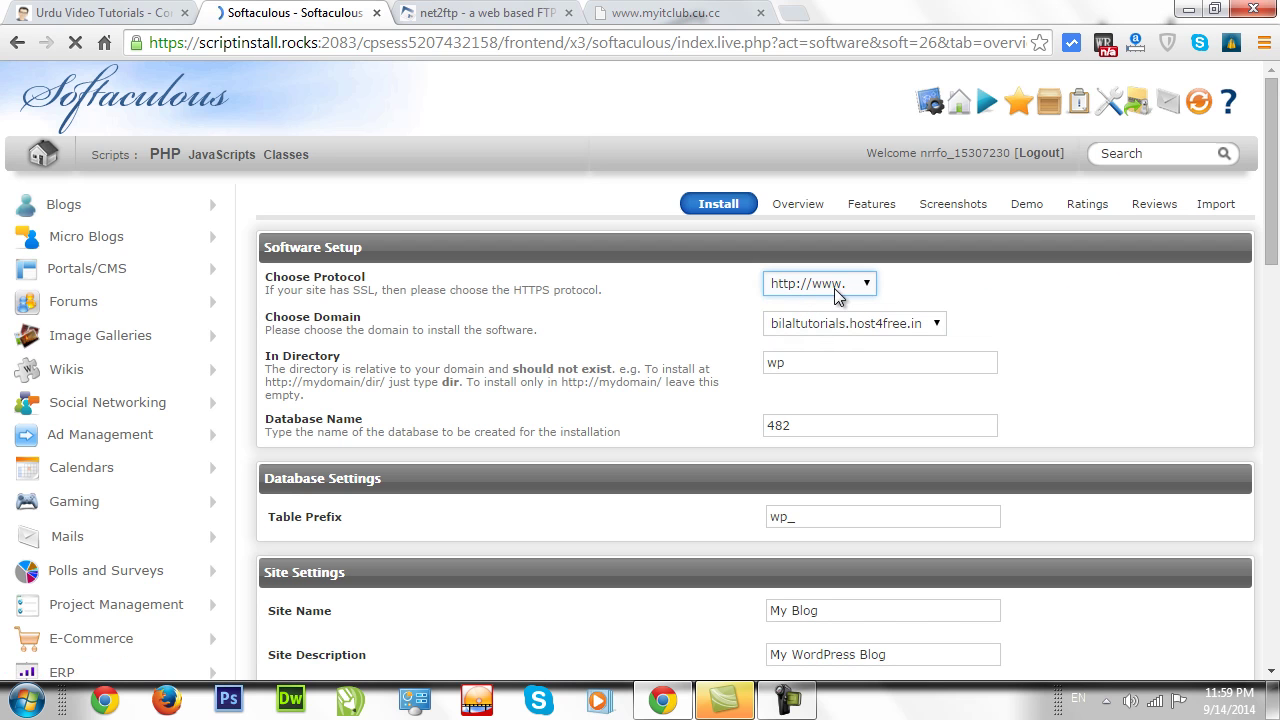
{"action": "left_click", "coordinate": [855, 331]}
{"action": "left_click", "coordinate": [840, 359]}
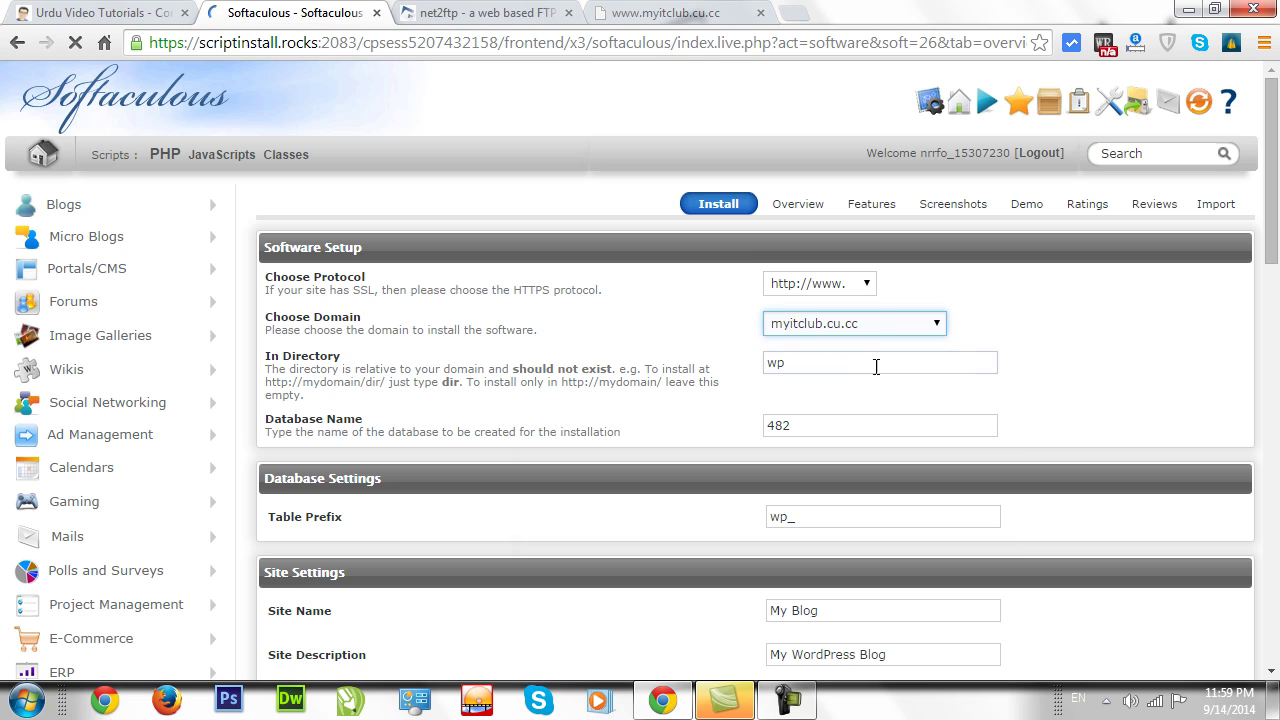
{"action": "left_click_drag", "start_coordinate": [1275, 230], "coordinate": [1276, 261]}
{"action": "left_click", "coordinate": [790, 260]}
{"action": "key", "text": "BackSpace"}
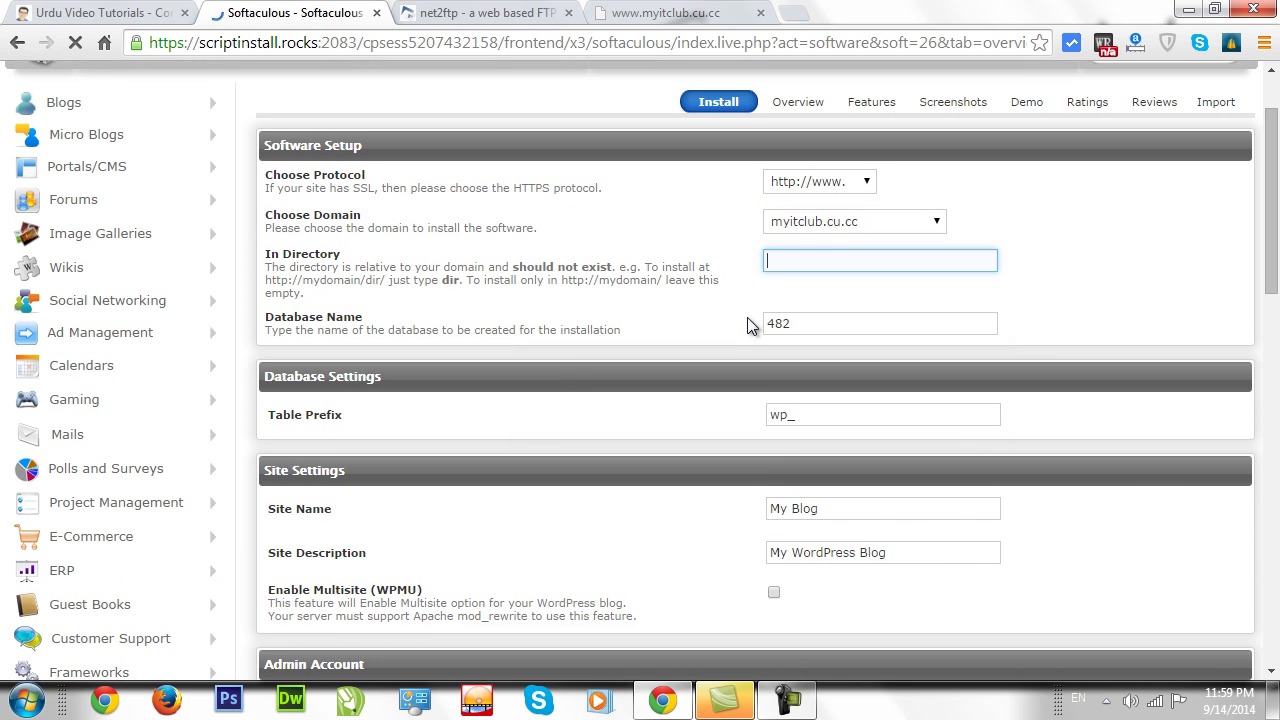
{"action": "left_click", "coordinate": [755, 242]}
{"action": "left_click", "coordinate": [858, 228]}
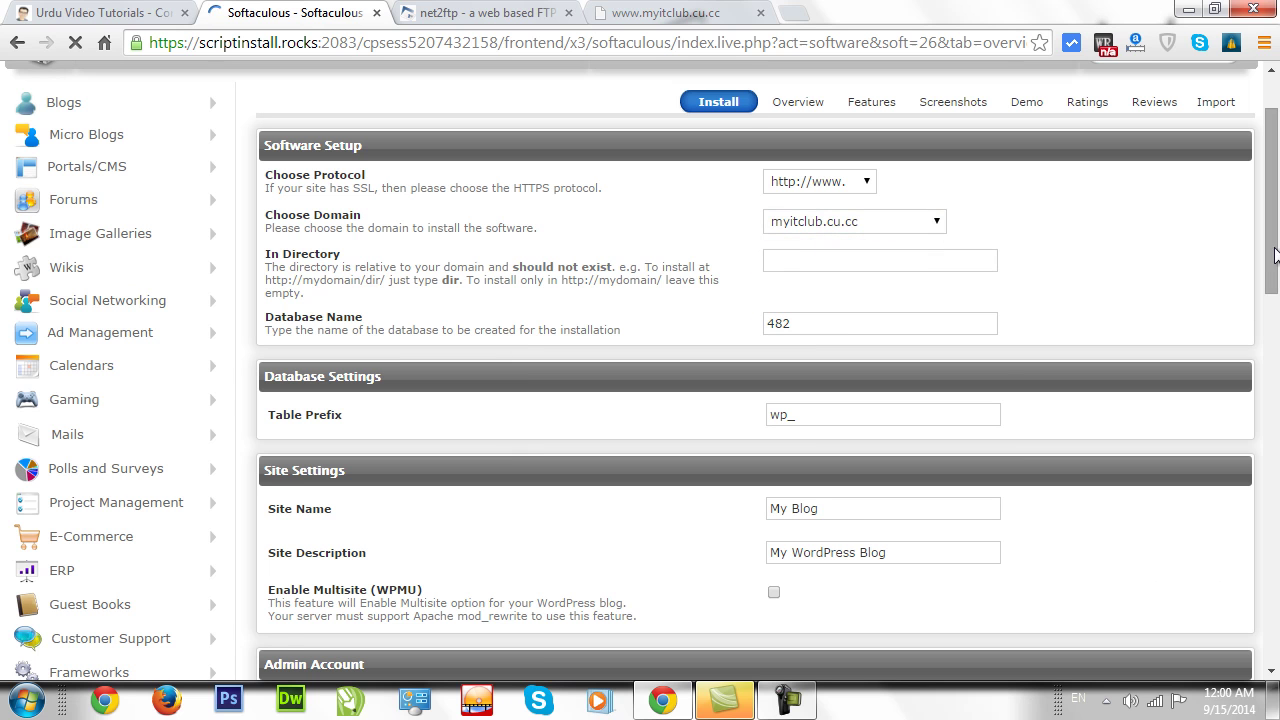
Review the default site name 'My Blog', description 'My WordPress Blog' and admin password fields.
{"action": "scroll", "coordinate": [1040, 289], "scroll_direction": "down", "scroll_amount": 2}
{"action": "scroll", "coordinate": [790, 260], "scroll_direction": "down", "scroll_amount": 2}
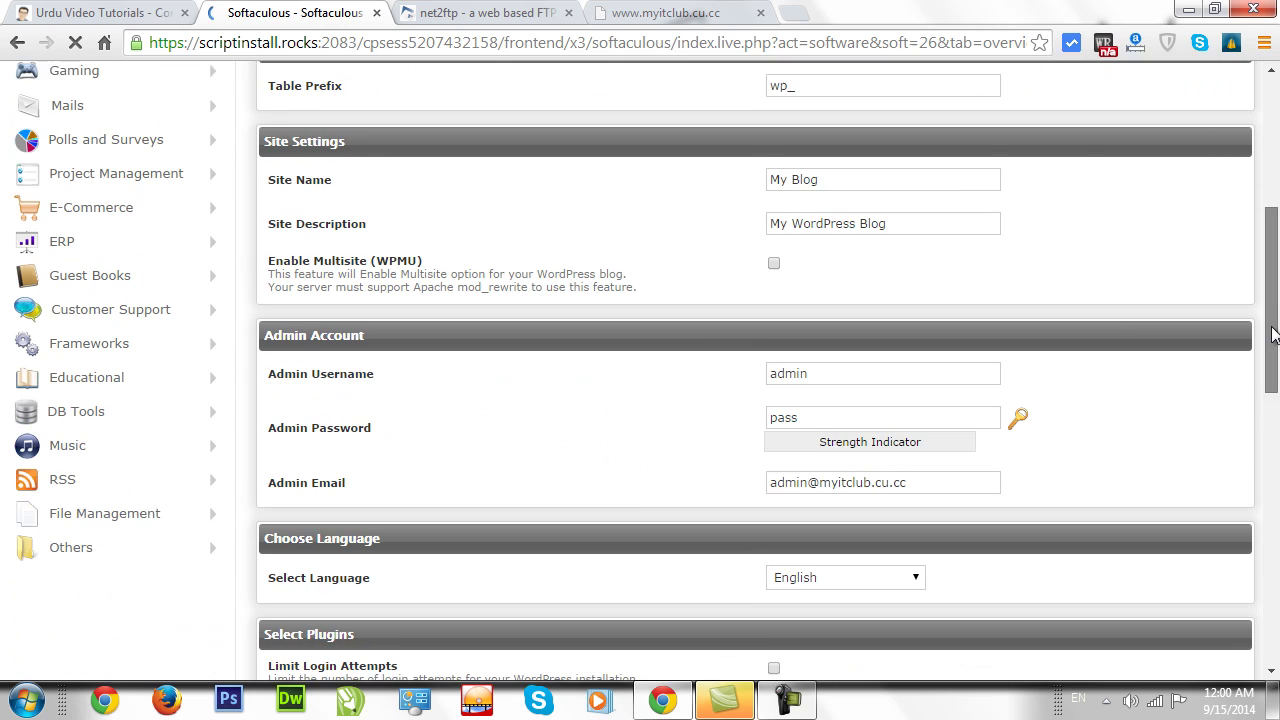
{"action": "left_click", "coordinate": [829, 170]}
{"action": "triple_click", "coordinate": [829, 170]}
{"action": "left_click_drag", "start_coordinate": [988, 214], "coordinate": [690, 258]}
{"action": "left_click_drag", "start_coordinate": [1273, 268], "coordinate": [1273, 320]}
{"action": "left_click", "coordinate": [828, 229]}
{"action": "left_click", "coordinate": [643, 240]}
{"action": "left_click_drag", "start_coordinate": [1273, 360], "coordinate": [1273, 560]}
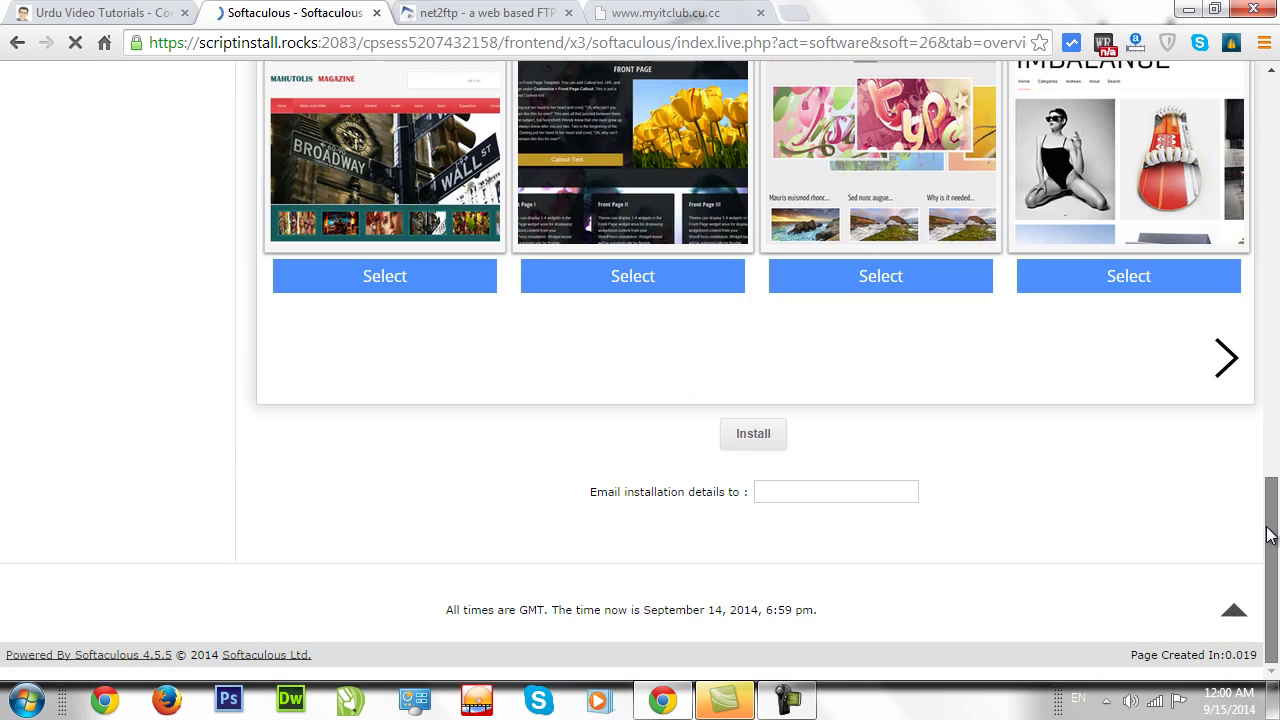
{"action": "key", "text": "Return"}
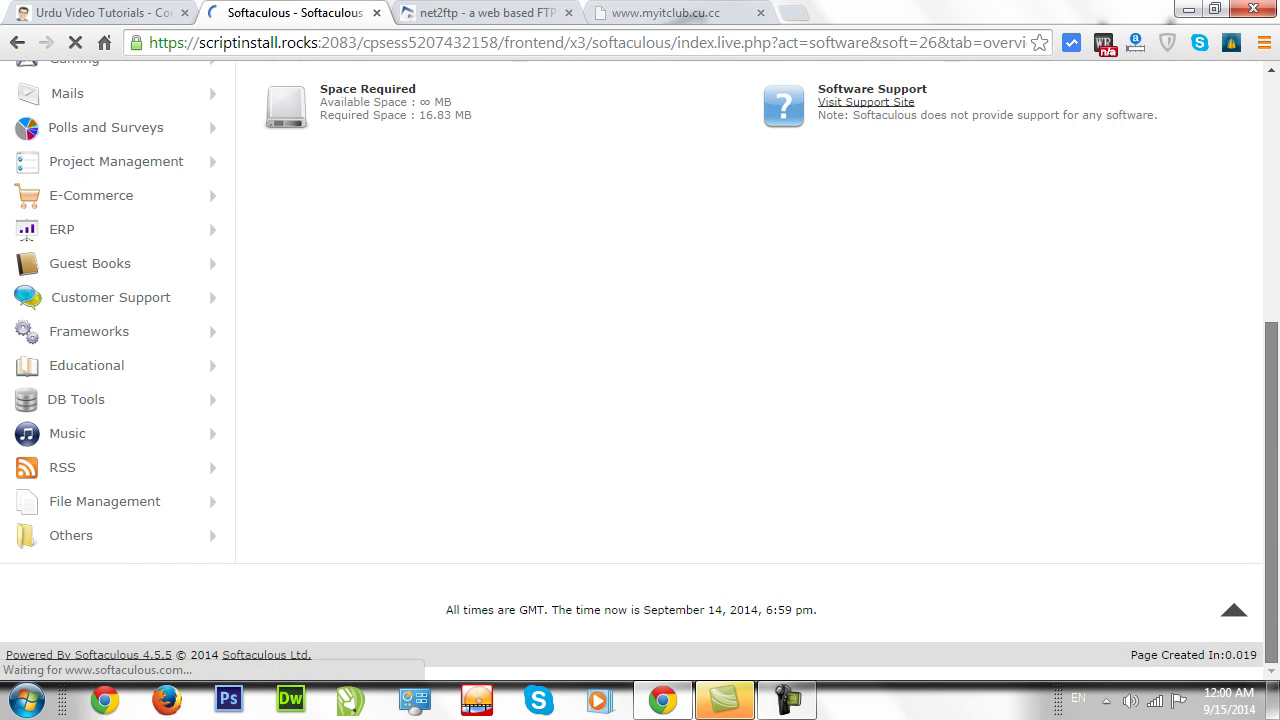
Begin entering the e-mail address for the installation details.
{"action": "left_click", "coordinate": [720, 206]}
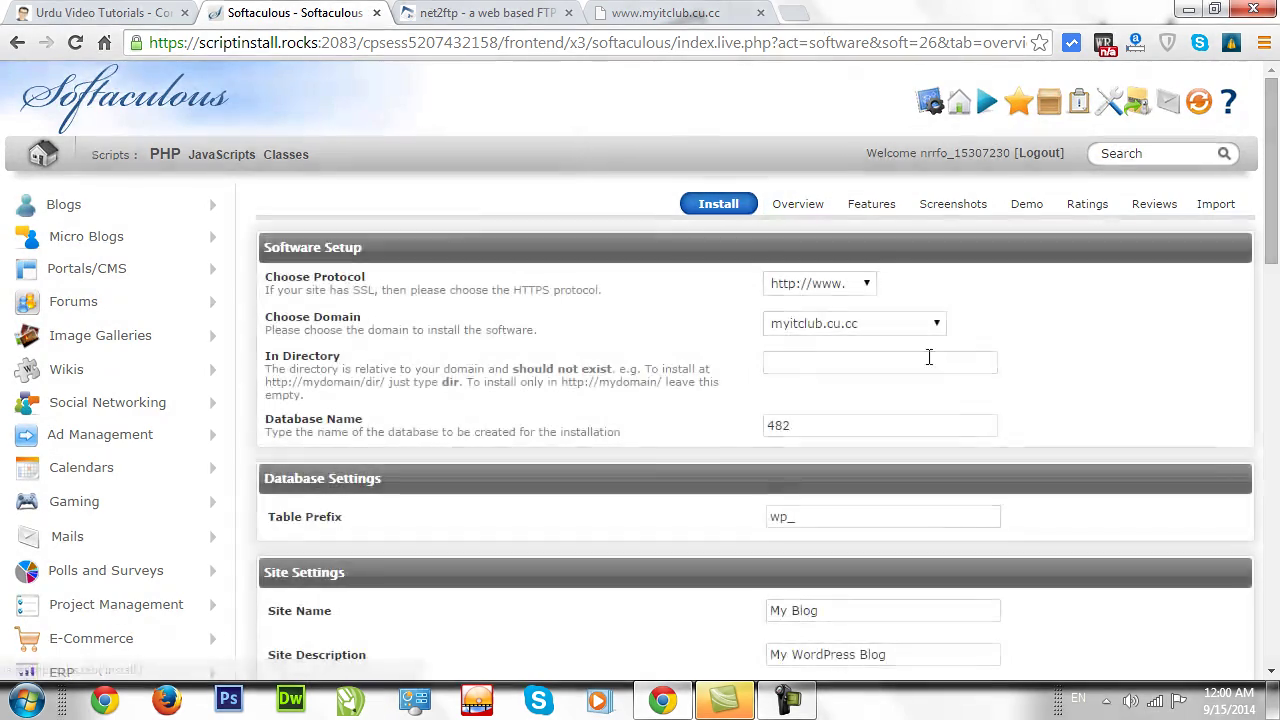
{"action": "scroll", "coordinate": [1050, 372], "scroll_direction": "down", "scroll_amount": 15}
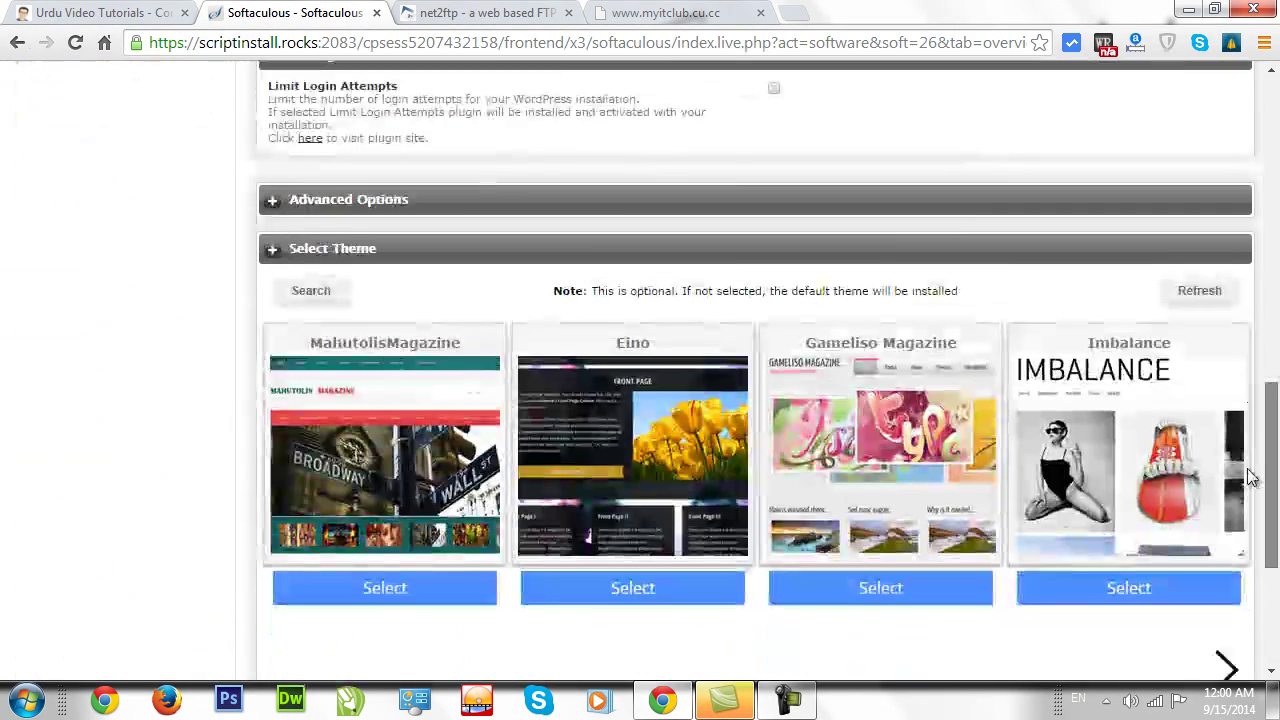
{"action": "left_click", "coordinate": [762, 492]}
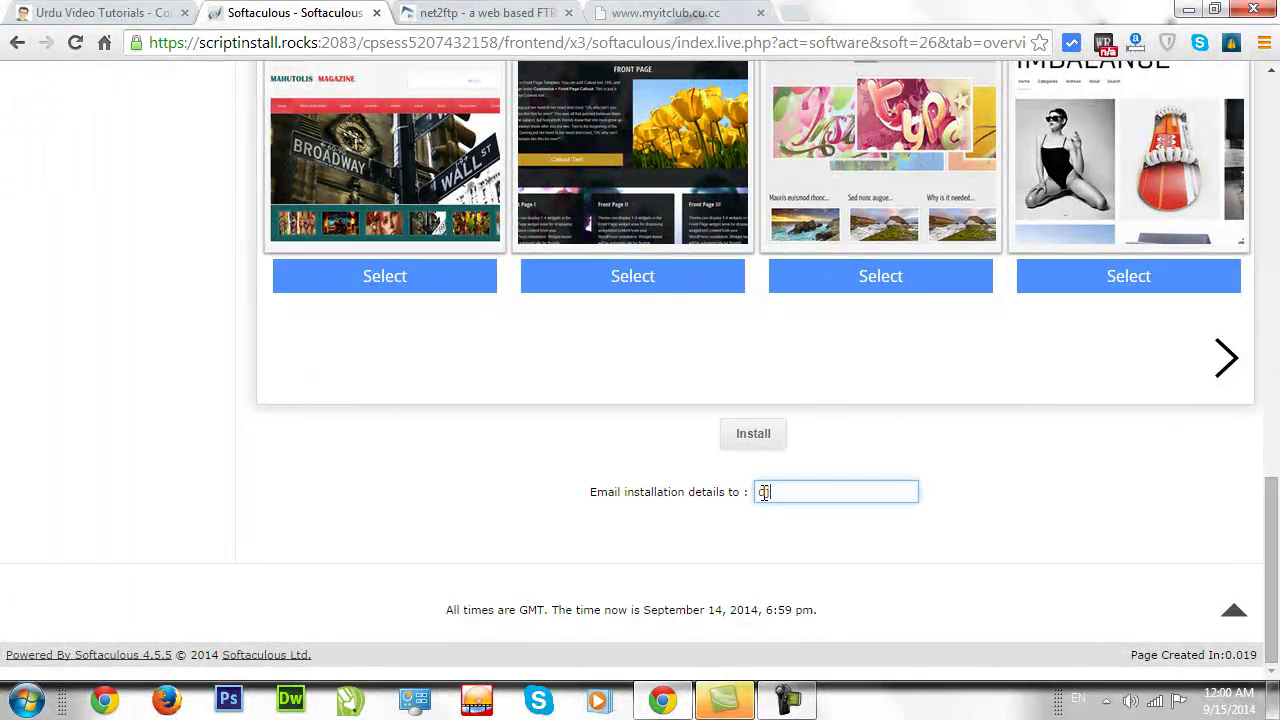
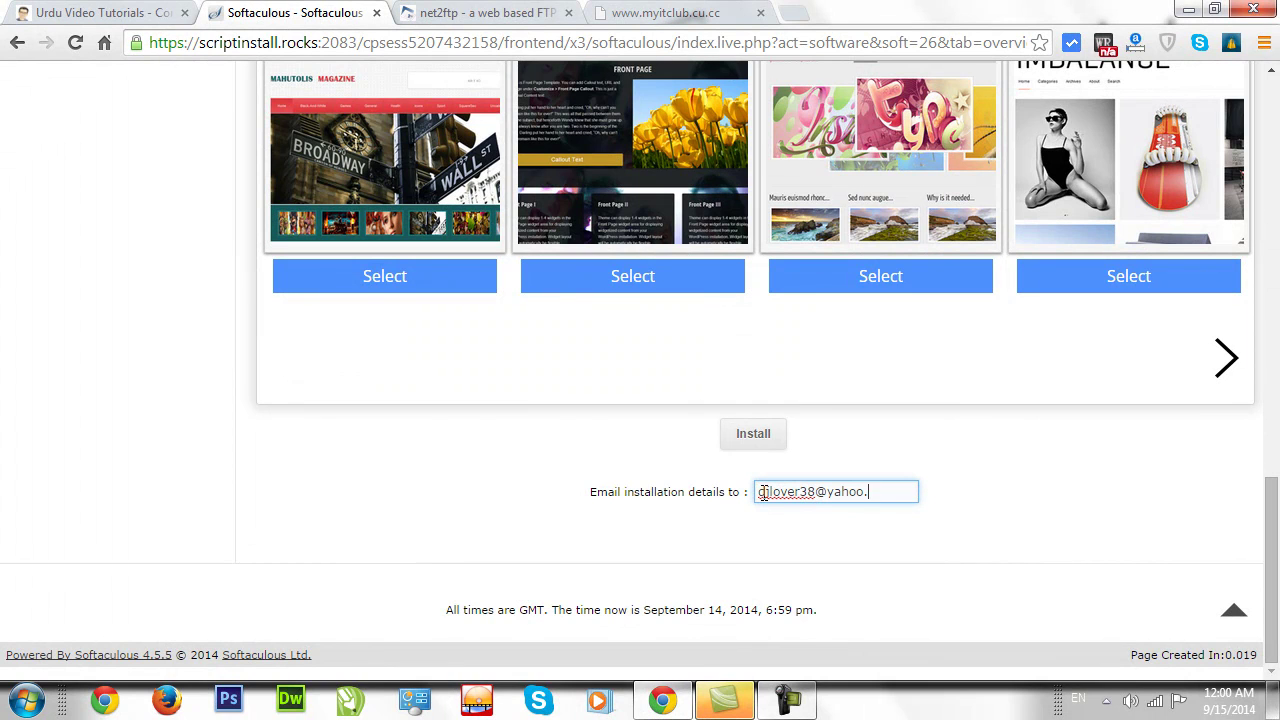
Check the live site still shows the 'Index Of' heading, then return to Softaculous.
{"action": "left_click", "coordinate": [665, 12]}
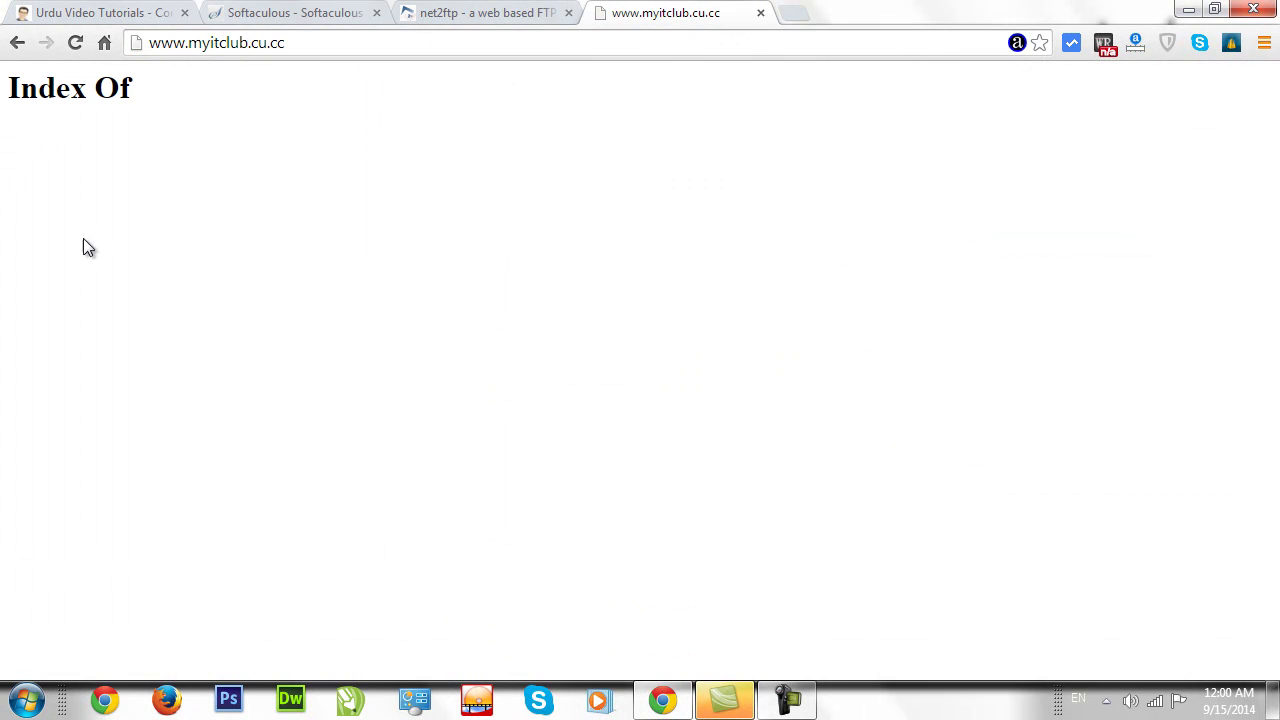
{"action": "left_click_drag", "start_coordinate": [168, 100], "coordinate": [5, 90]}
{"action": "left_click", "coordinate": [45, 140]}
{"action": "left_click_drag", "start_coordinate": [175, 100], "coordinate": [3, 91]}
{"action": "left_click", "coordinate": [103, 117]}
{"action": "left_click", "coordinate": [466, 18]}
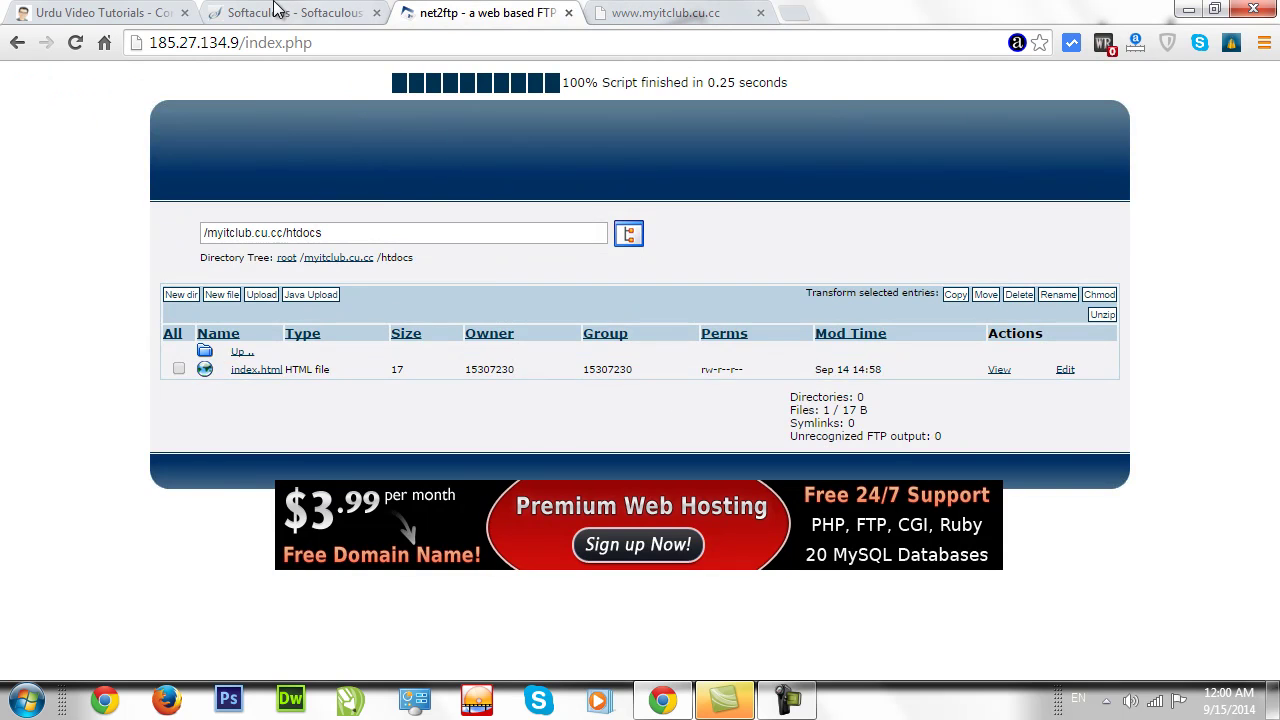
{"action": "left_click", "coordinate": [277, 12]}
Finish the installation e-mail and start the WordPress install, watching its progress.
{"action": "left_click", "coordinate": [912, 492]}
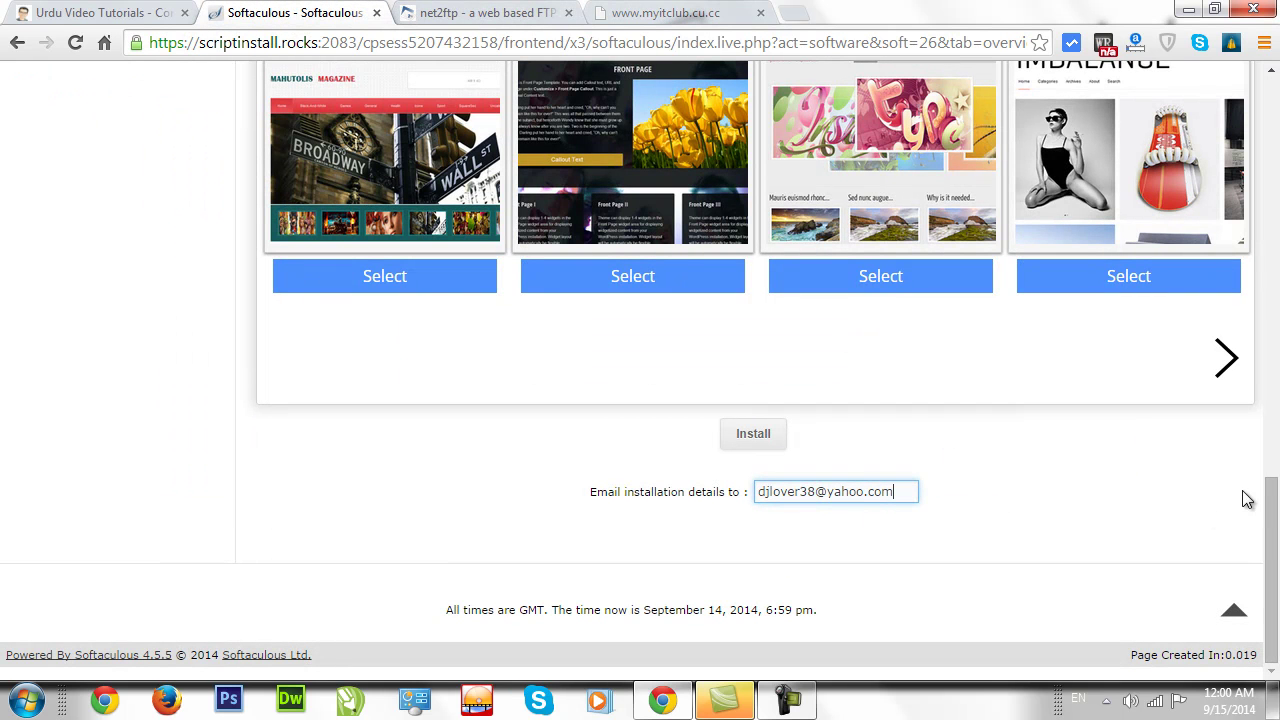
{"action": "left_click", "coordinate": [756, 434]}
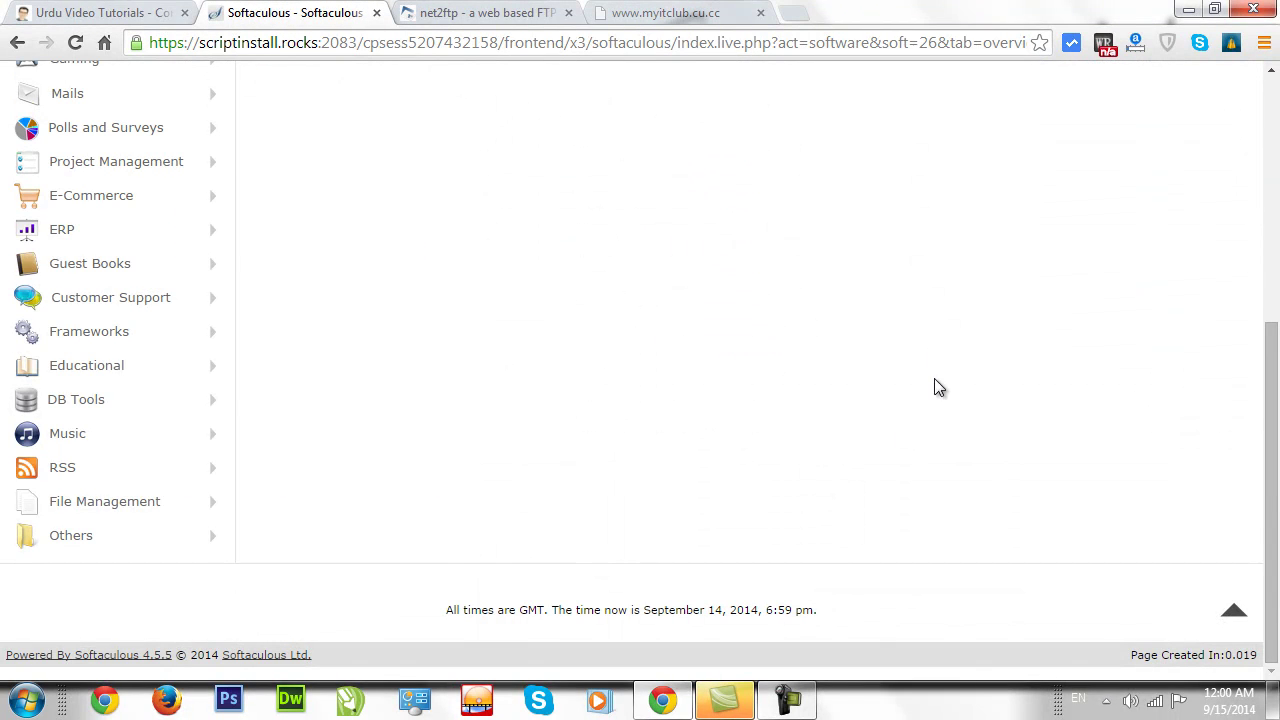
{"action": "left_click_drag", "start_coordinate": [1272, 469], "coordinate": [1277, 237]}
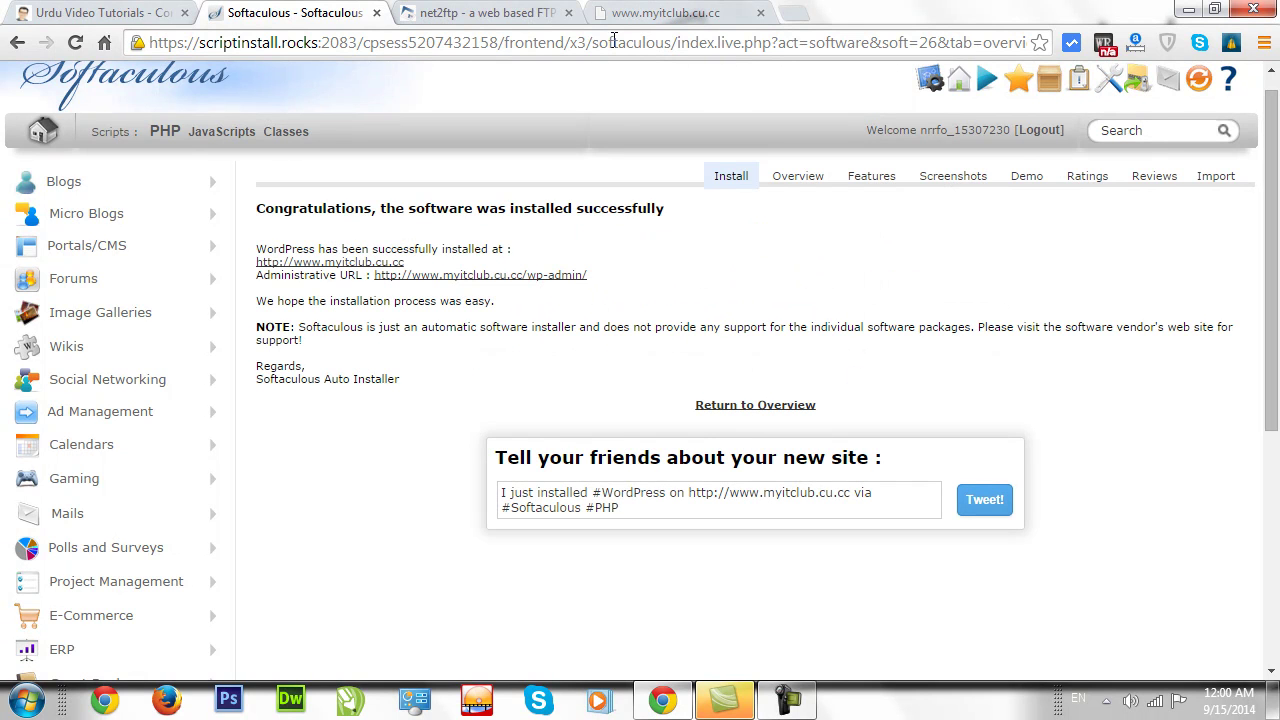
{"action": "left_click", "coordinate": [636, 20]}
{"action": "left_click", "coordinate": [76, 43]}
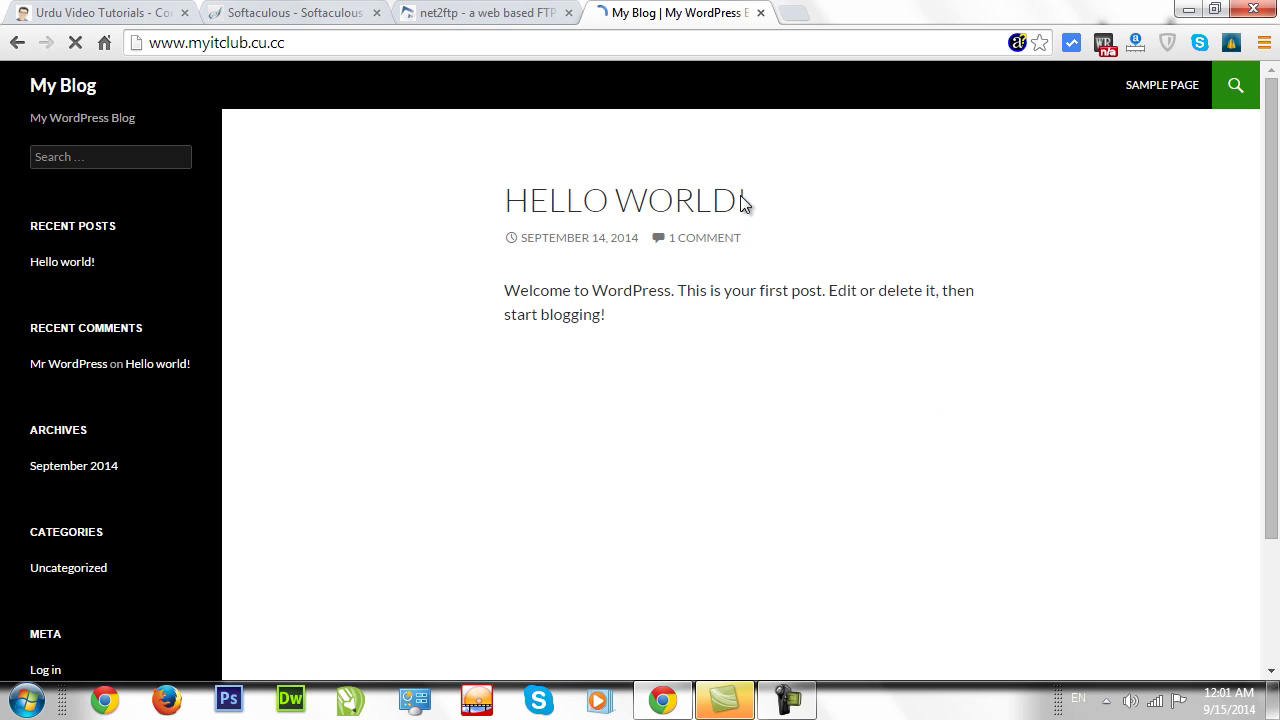
{"action": "left_click", "coordinate": [497, 14]}
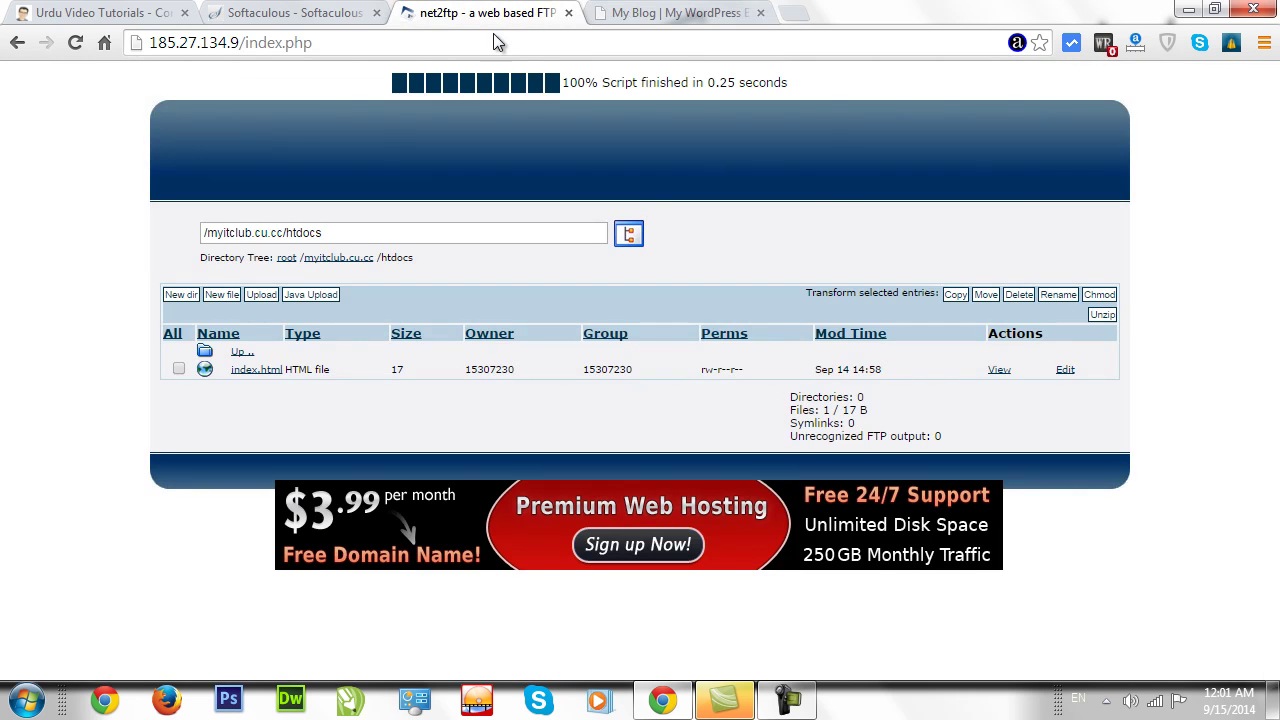
{"action": "left_click", "coordinate": [300, 13]}
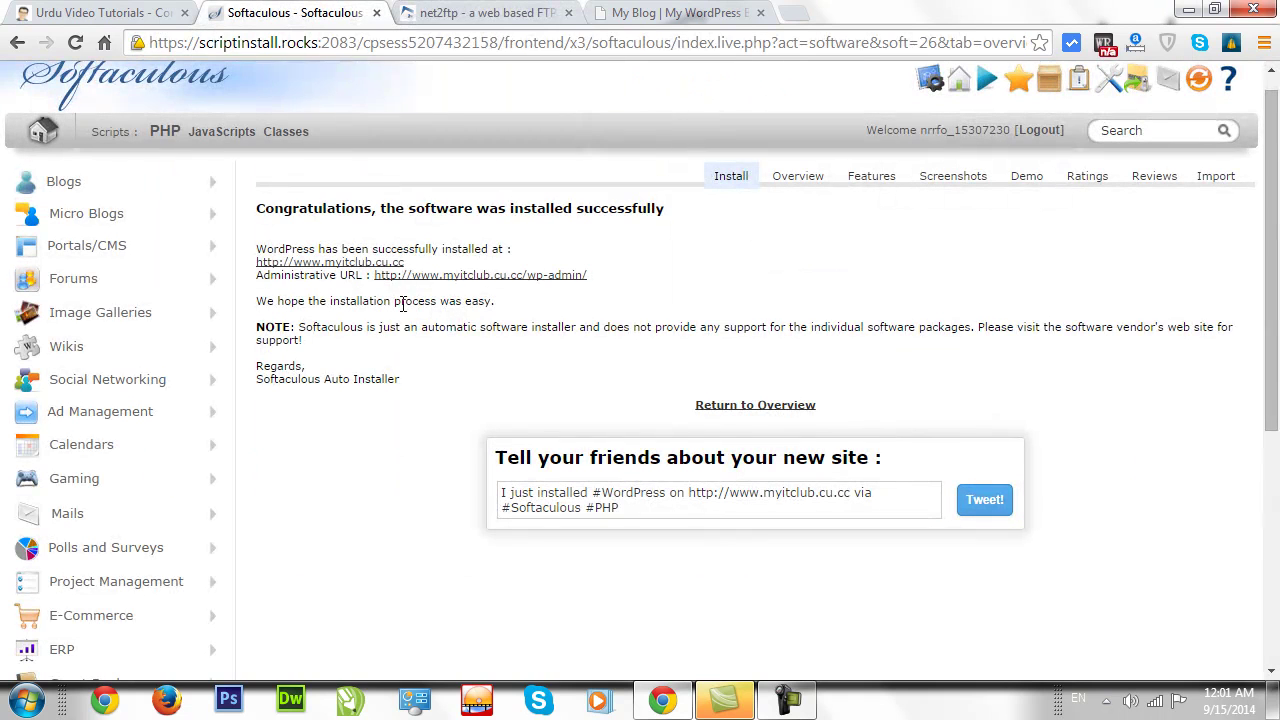
{"action": "left_click_drag", "start_coordinate": [603, 278], "coordinate": [380, 285]}
{"action": "left_click", "coordinate": [390, 276]}
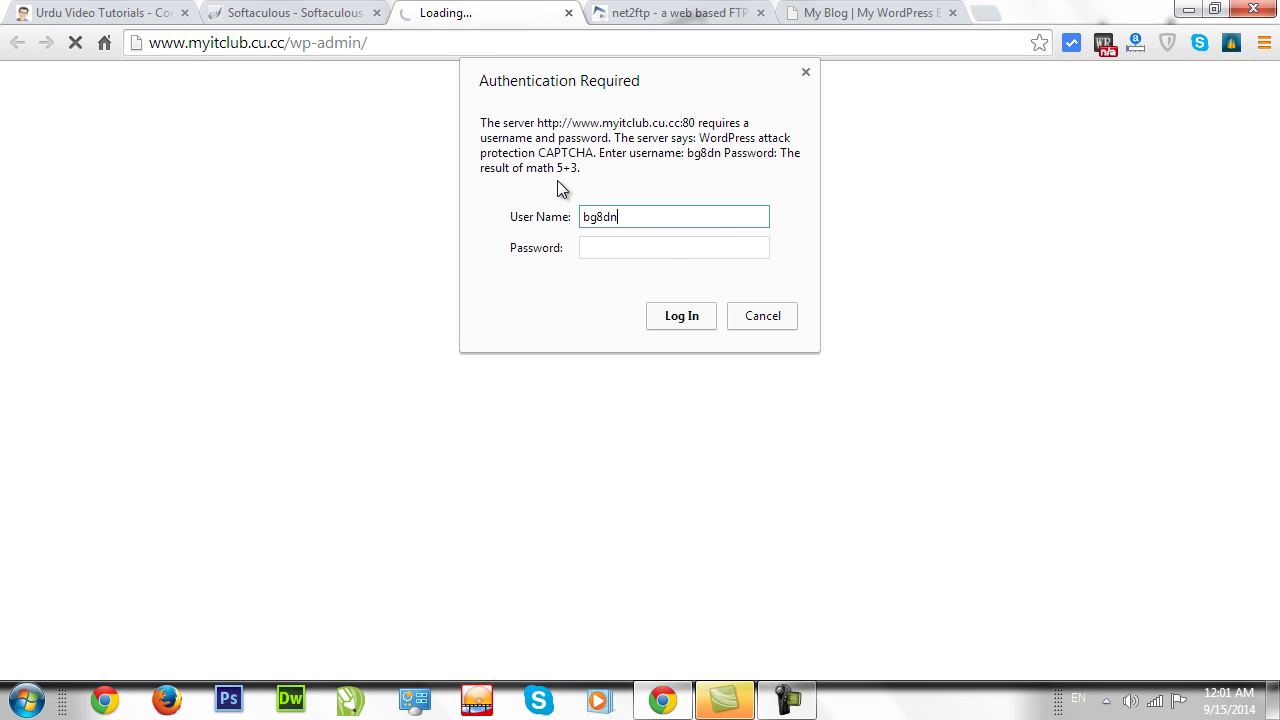
Submit the CAPTCHA authentication credentials and decline Chrome's offer to save the password.
{"action": "left_click", "coordinate": [614, 246]}
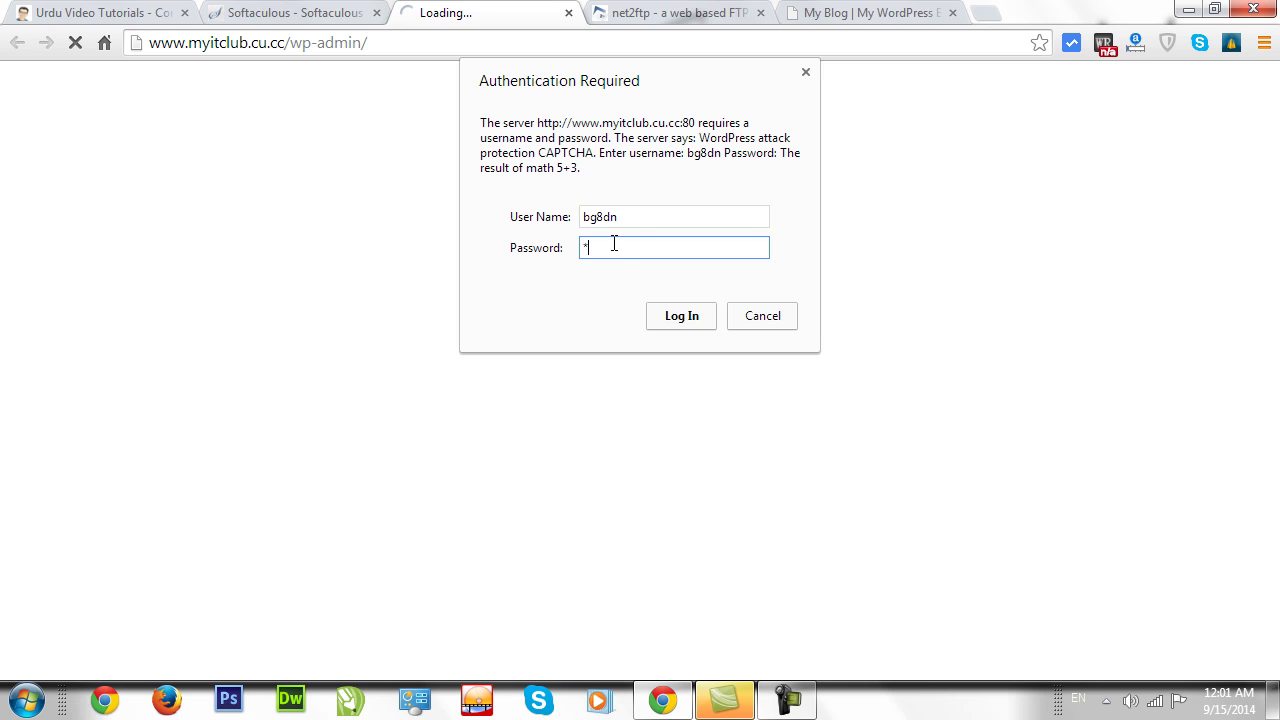
{"action": "left_click", "coordinate": [673, 318]}
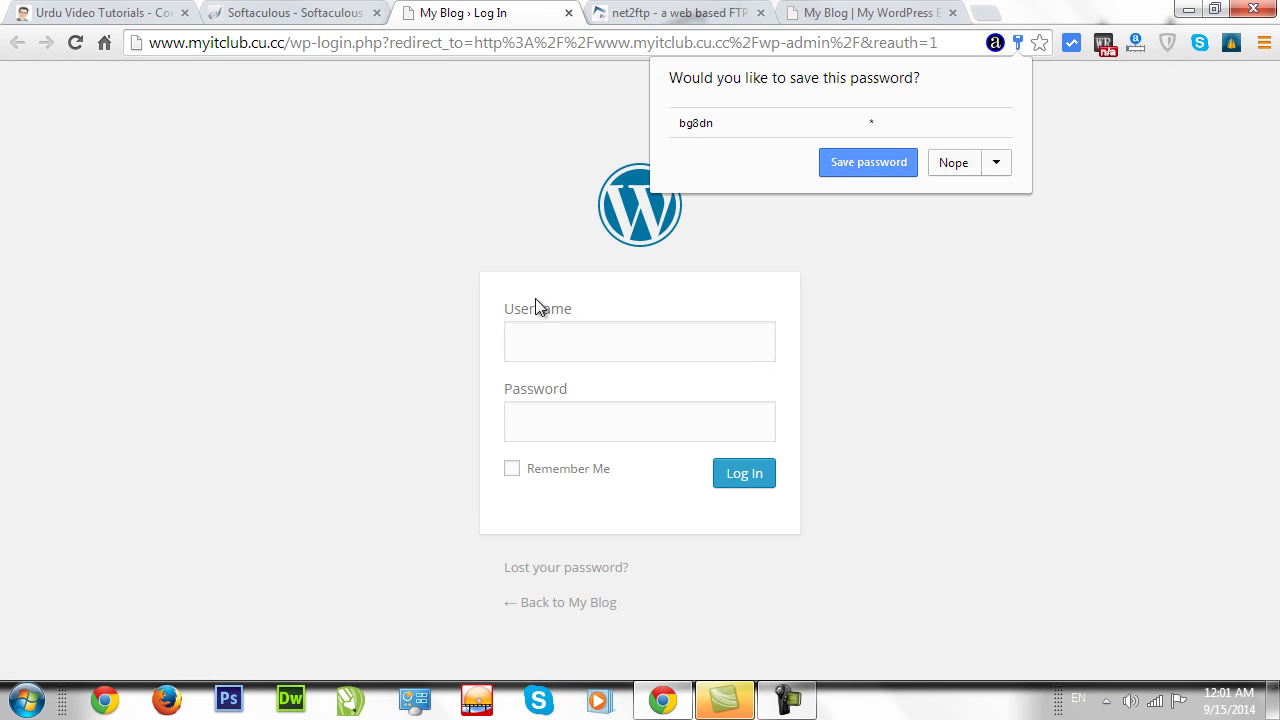
{"action": "left_click", "coordinate": [953, 163]}
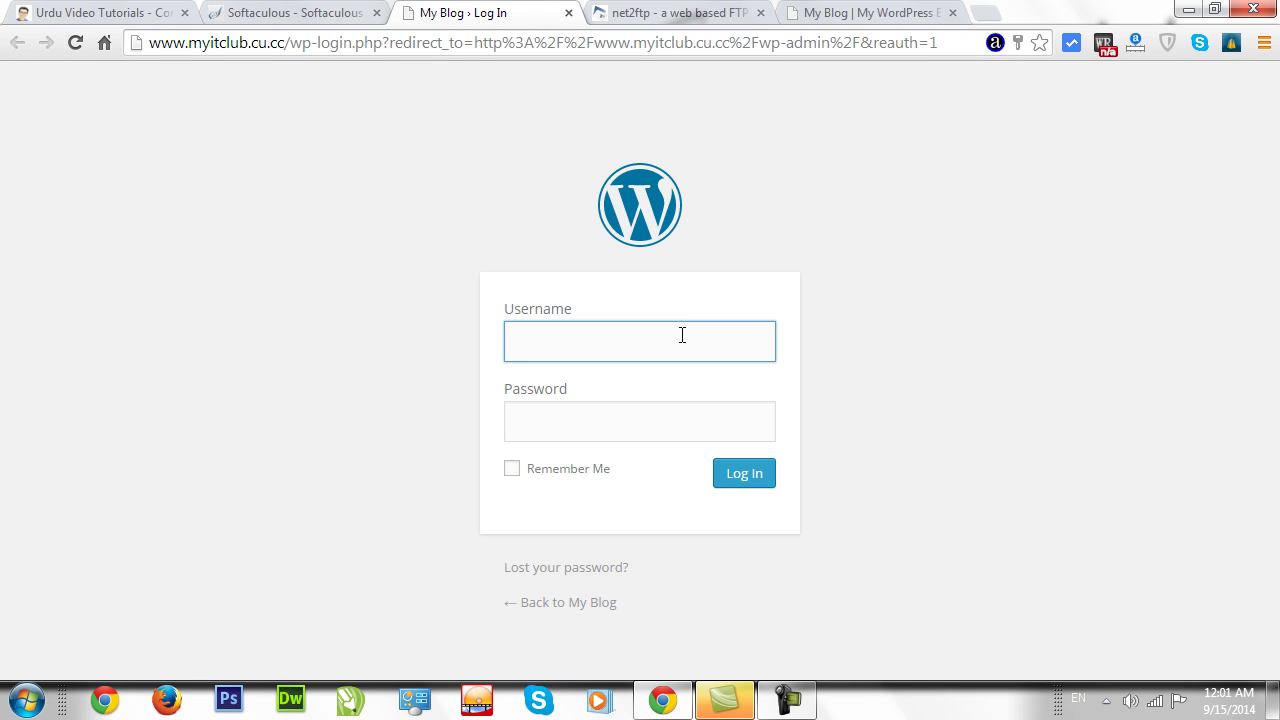
Log in to WordPress with username 'admin' and its password.
{"action": "left_click", "coordinate": [644, 432]}
{"action": "left_click", "coordinate": [648, 355]}
{"action": "type", "text": "admin"}
{"action": "key", "text": "Tab"}
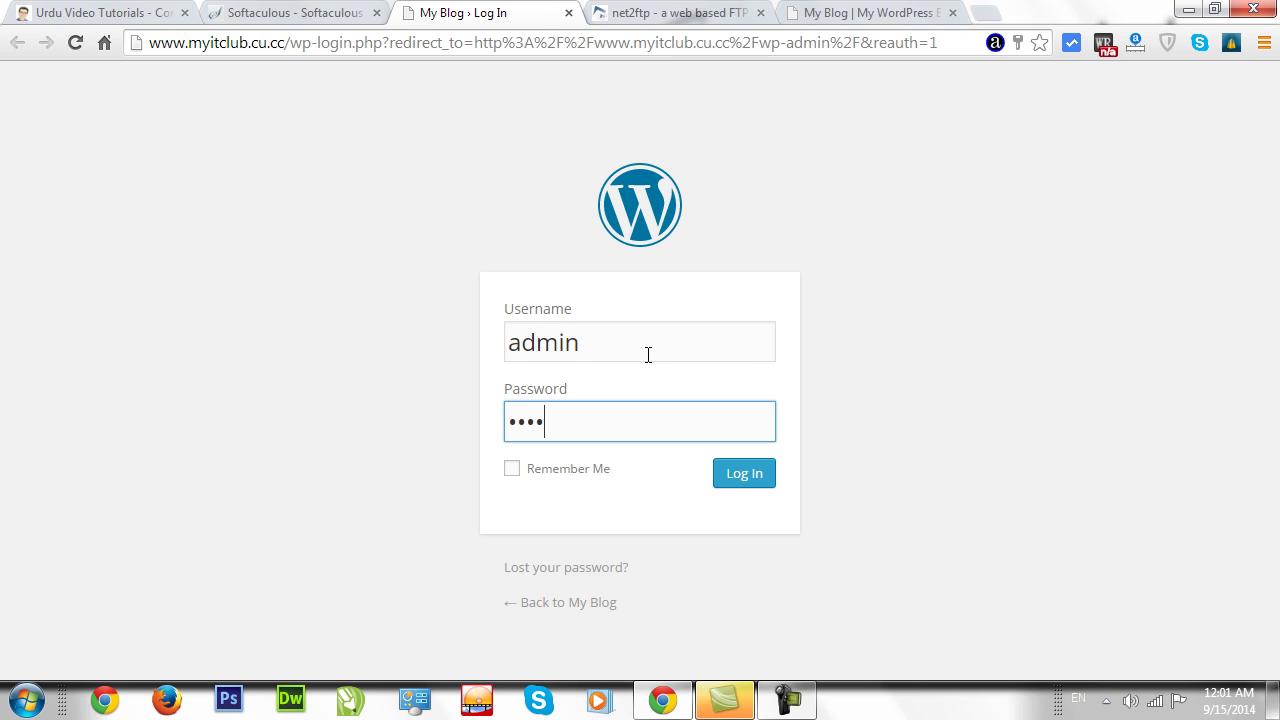
{"action": "key", "text": "Return"}
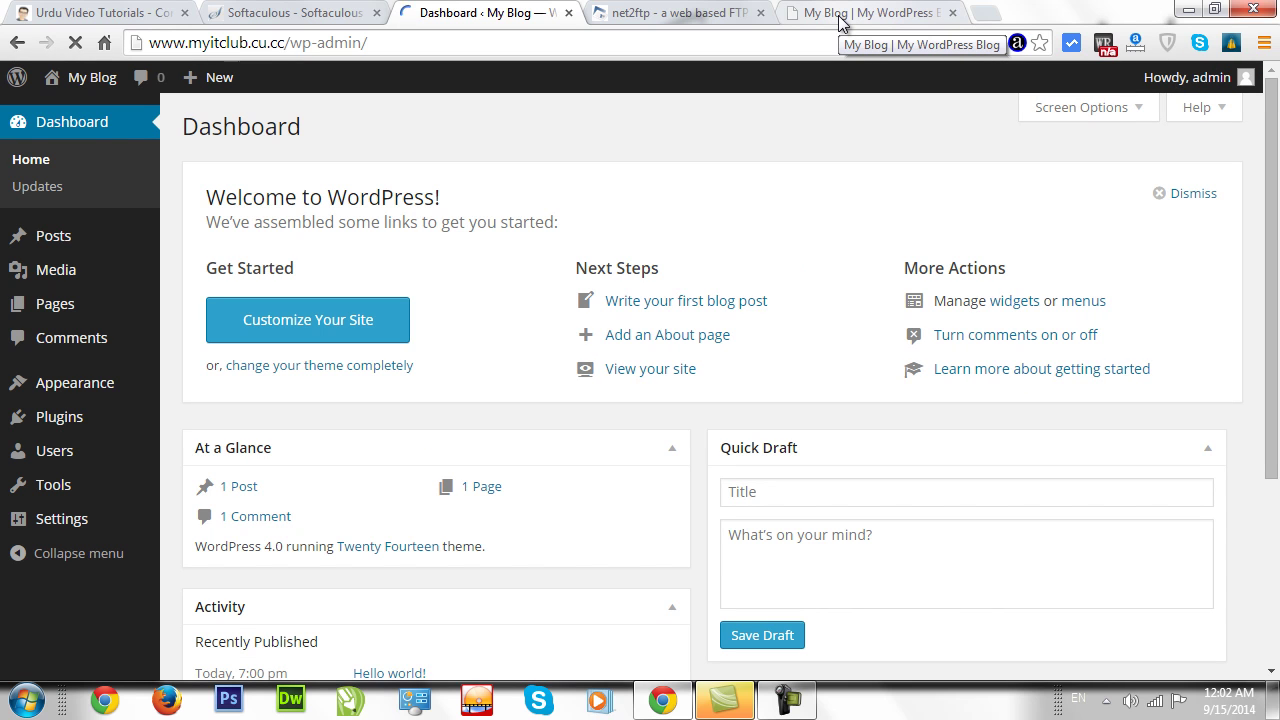
Reload the blog's Hello World front page as the logged-in admin, then close the FTP and blog tabs.
{"action": "left_click", "coordinate": [840, 14]}
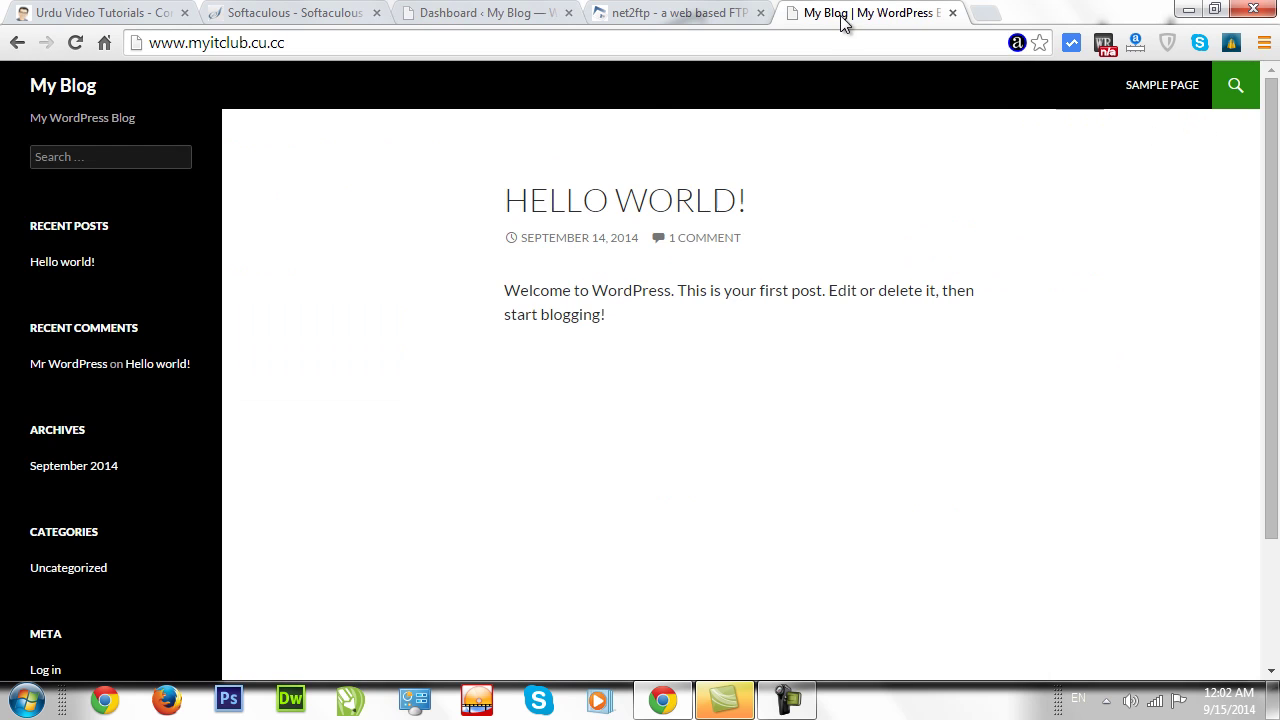
{"action": "left_click", "coordinate": [500, 14]}
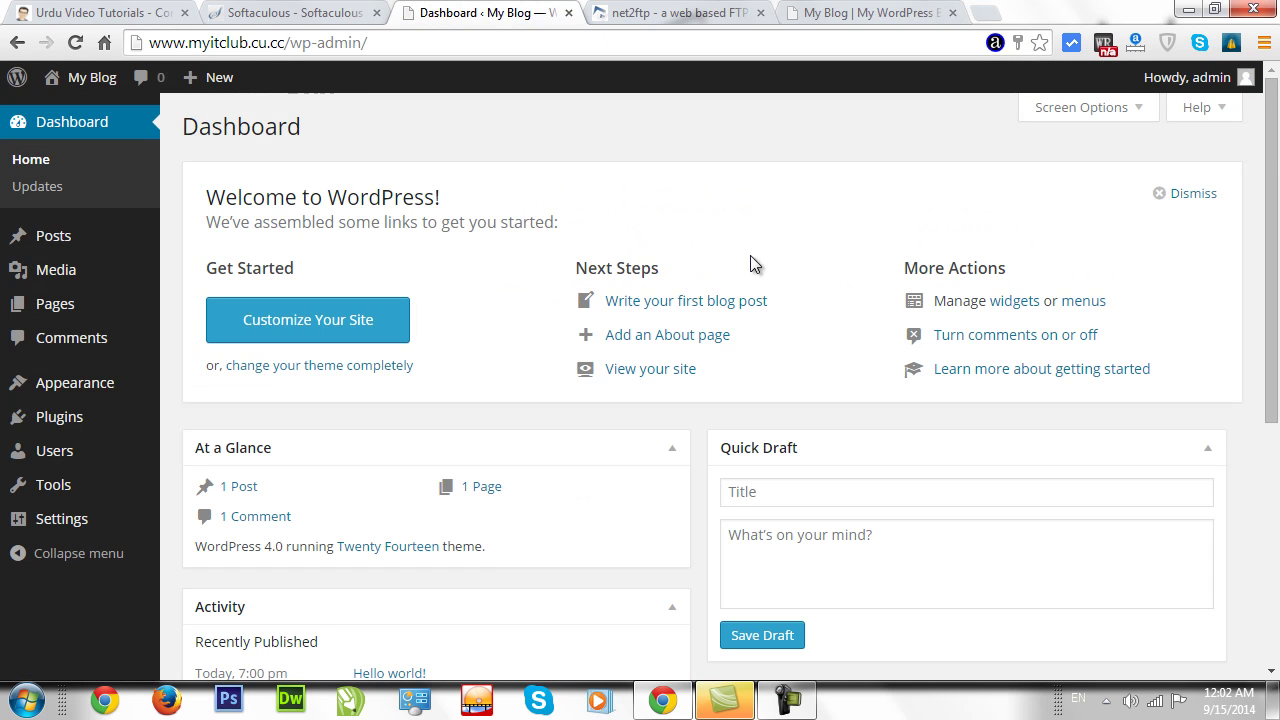
{"action": "left_click_drag", "start_coordinate": [1277, 230], "coordinate": [1277, 178]}
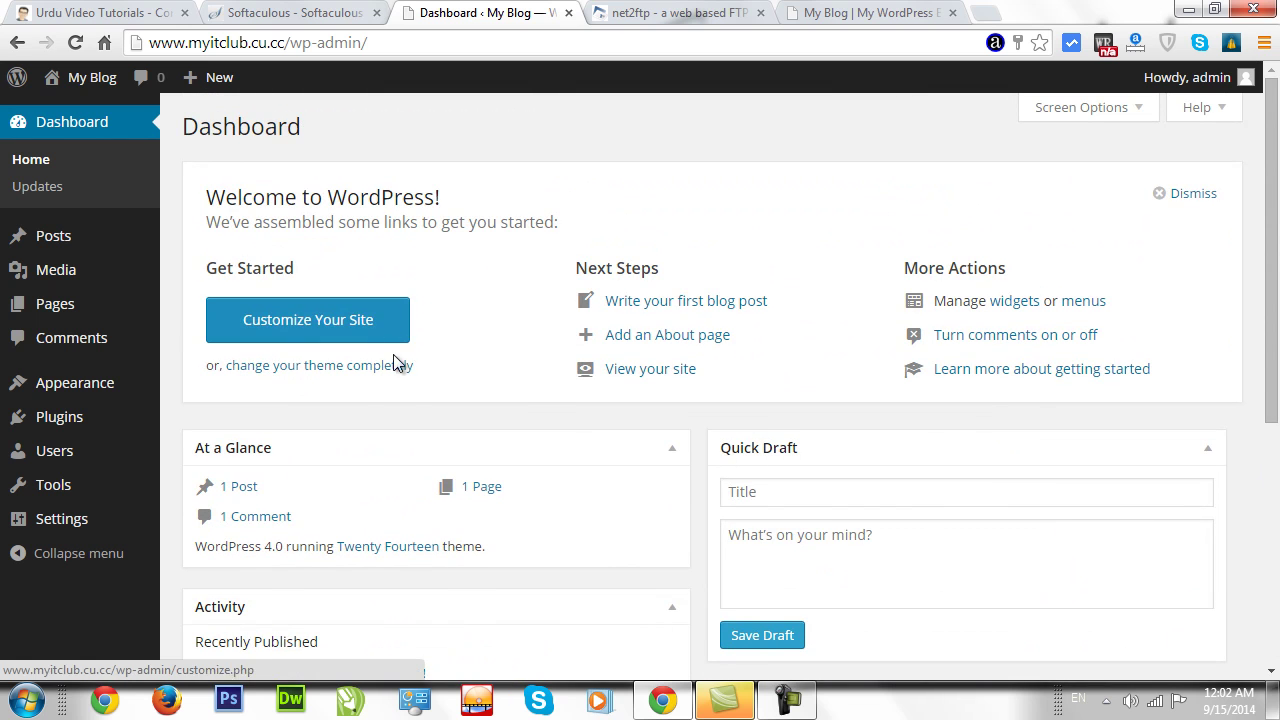
{"action": "left_click", "coordinate": [826, 14]}
{"action": "left_click", "coordinate": [47, 87]}
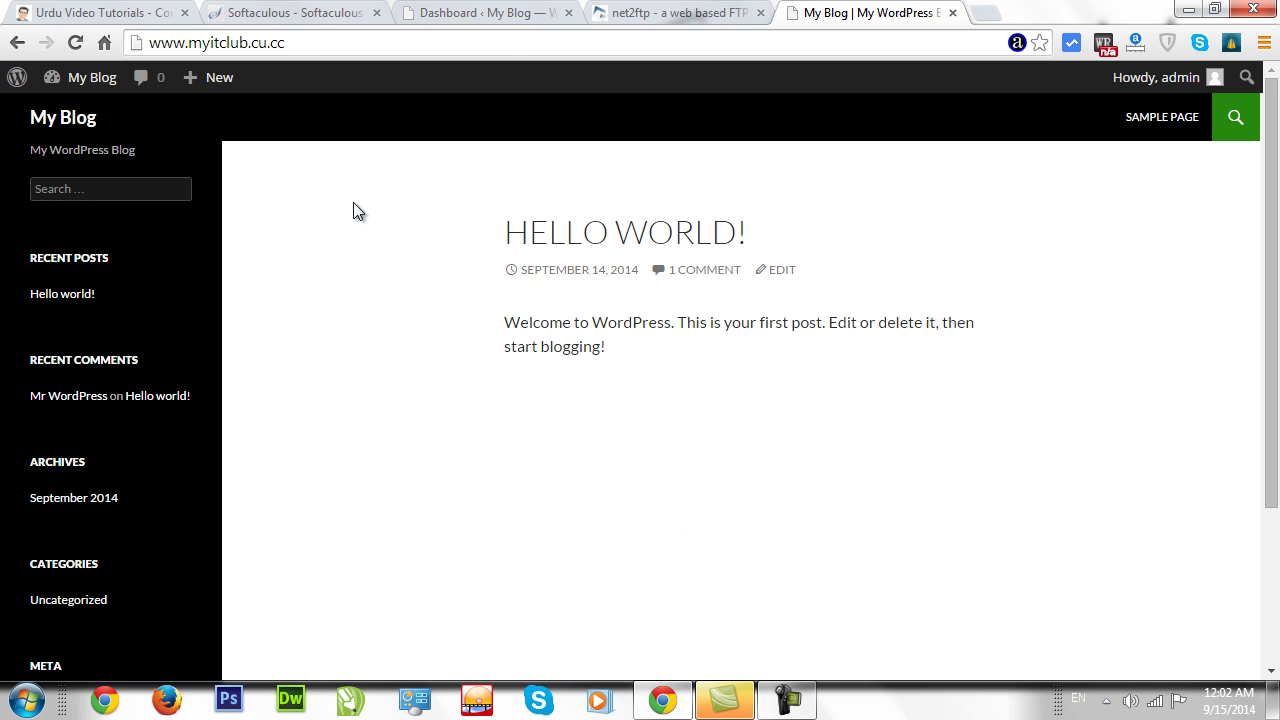
{"action": "left_click", "coordinate": [684, 12]}
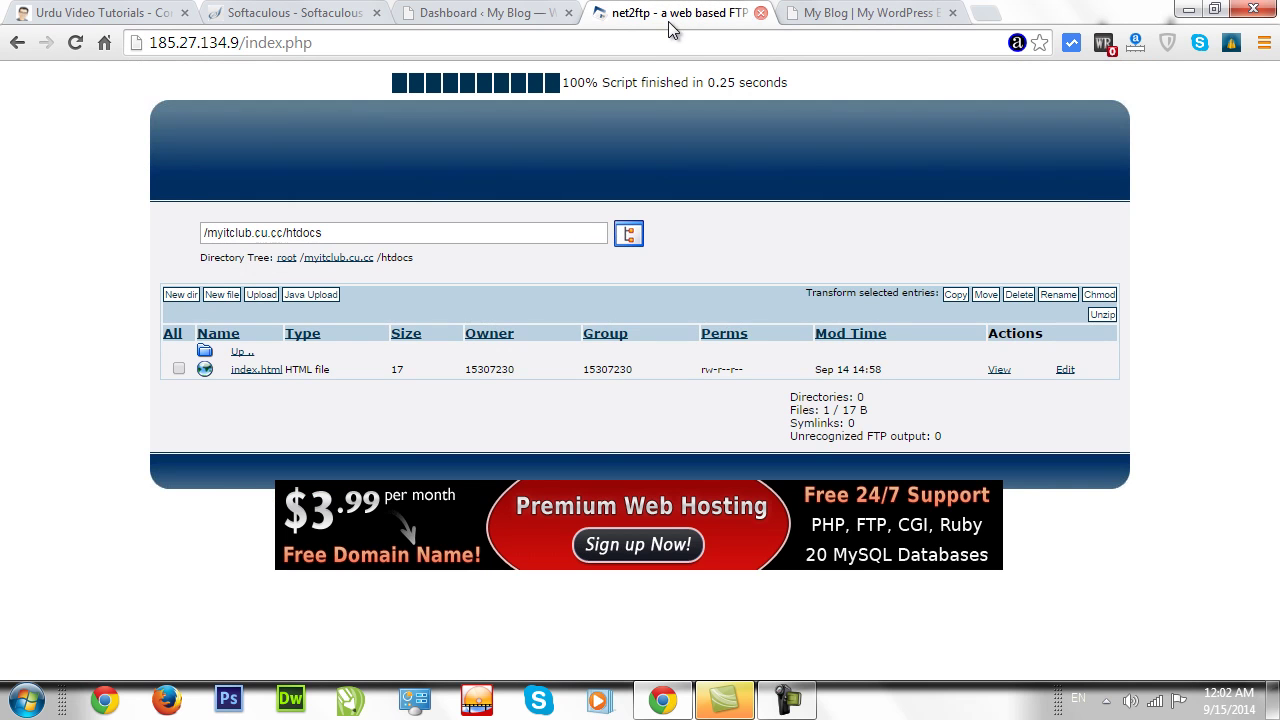
{"action": "key", "text": "ctrl+w"}
{"action": "key", "text": "ctrl+w"}
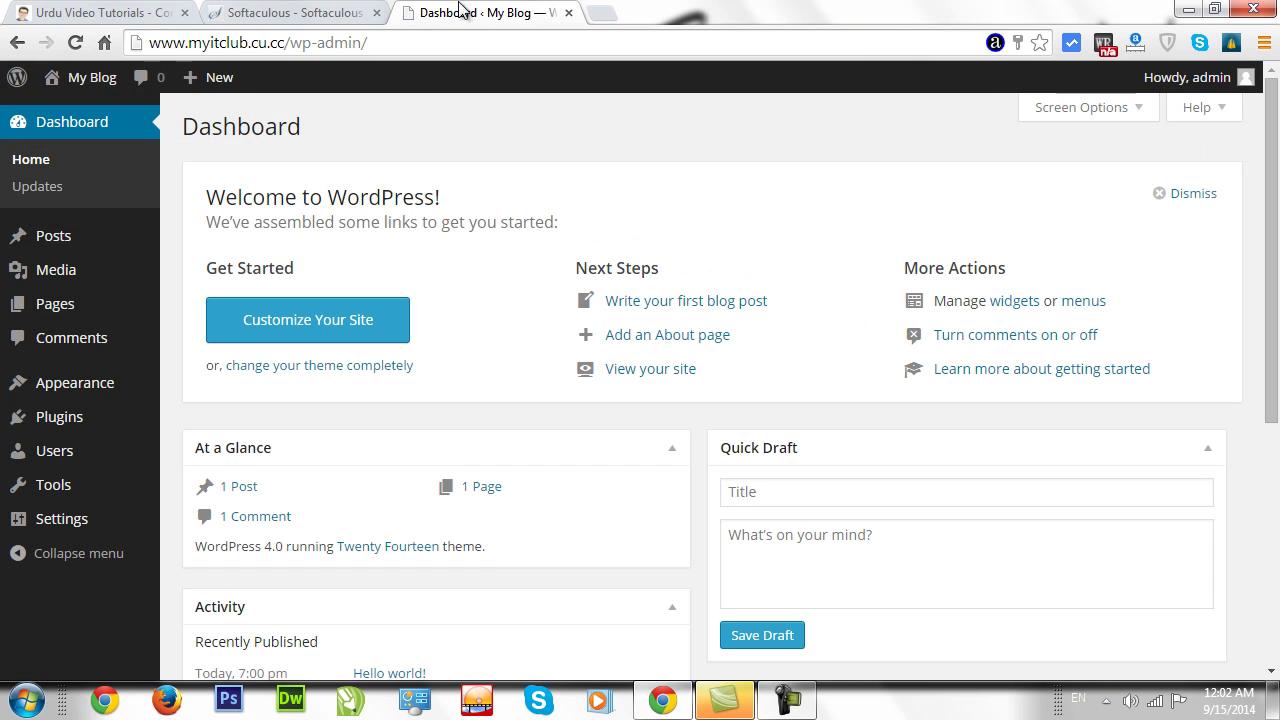
Go back from the Softaculous success page to the cPanel home, then minimise the browser.
{"action": "left_click", "coordinate": [62, 14]}
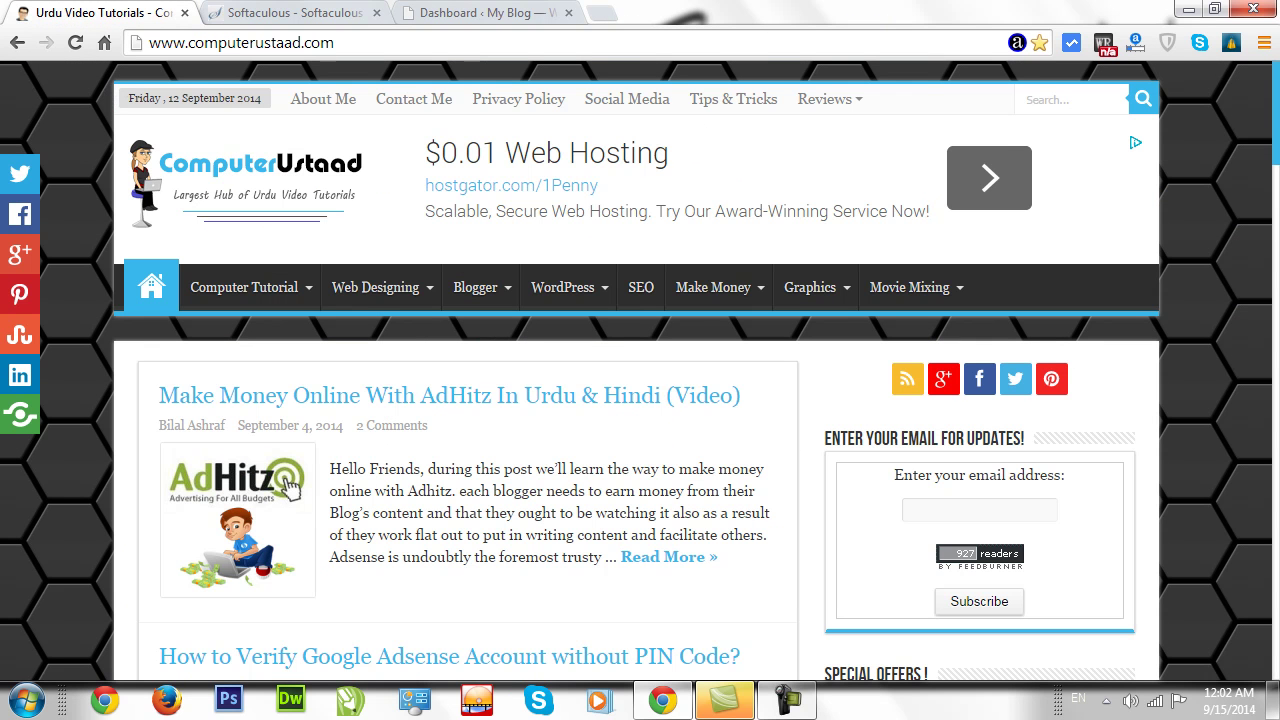
{"action": "left_click", "coordinate": [292, 13]}
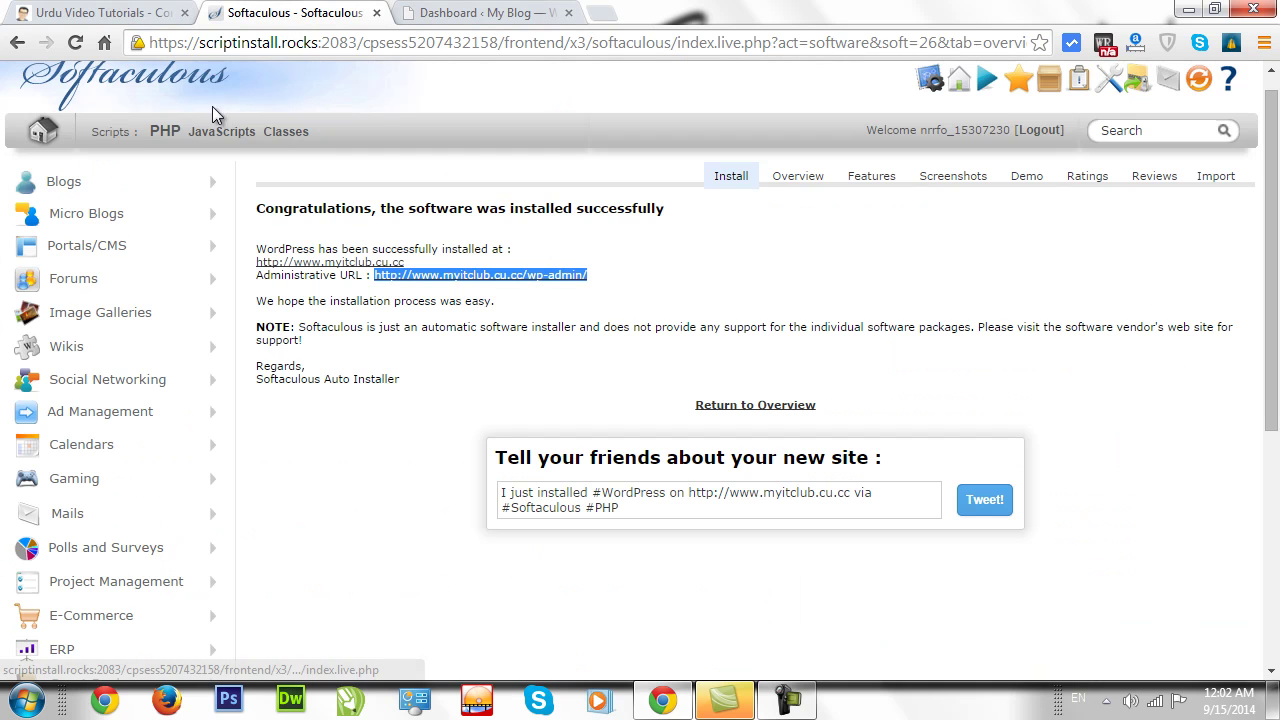
{"action": "left_click", "coordinate": [14, 43]}
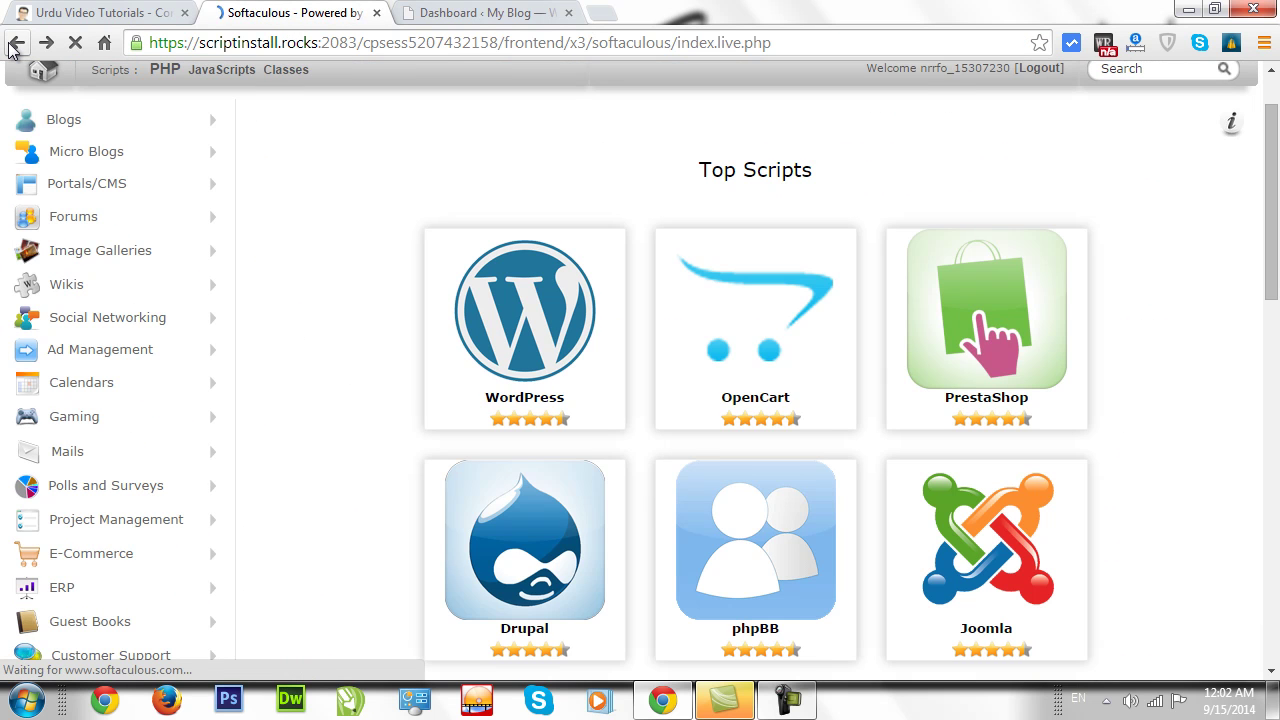
{"action": "left_click", "coordinate": [14, 44]}
{"action": "left_click", "coordinate": [14, 44]}
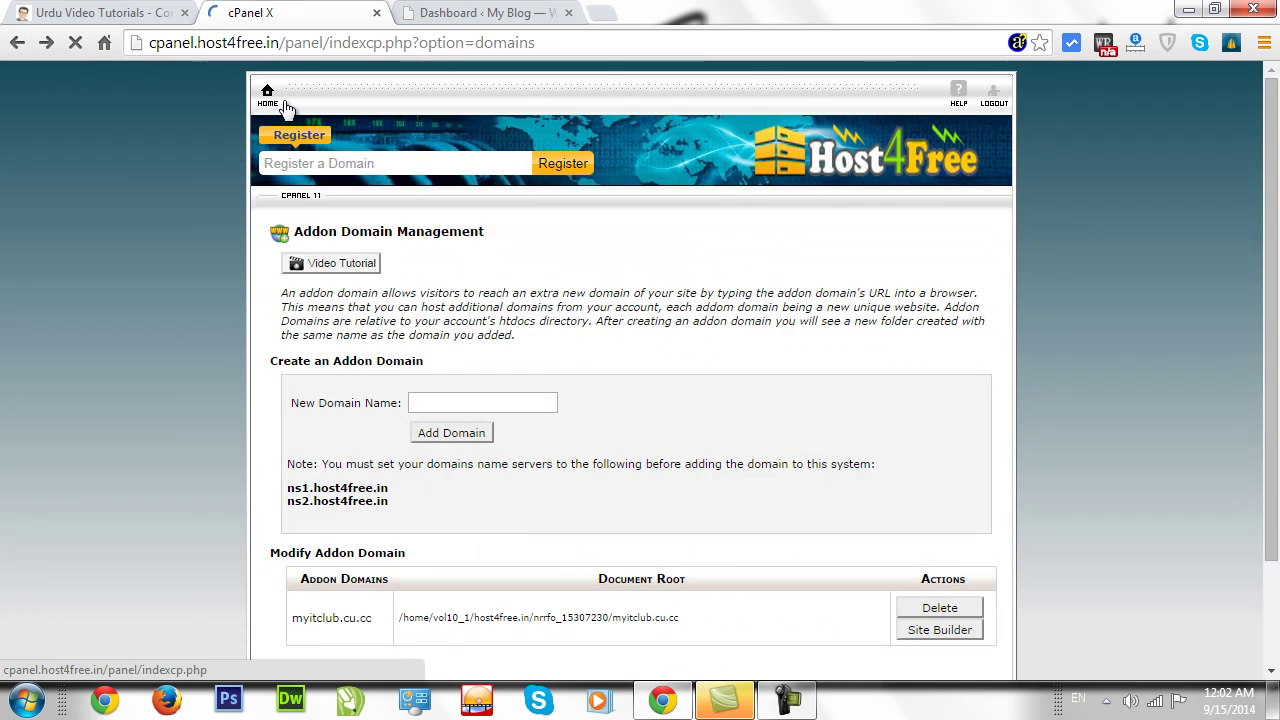
{"action": "left_click", "coordinate": [276, 92]}
{"action": "scroll", "coordinate": [424, 280], "scroll_direction": "down", "scroll_amount": 4}
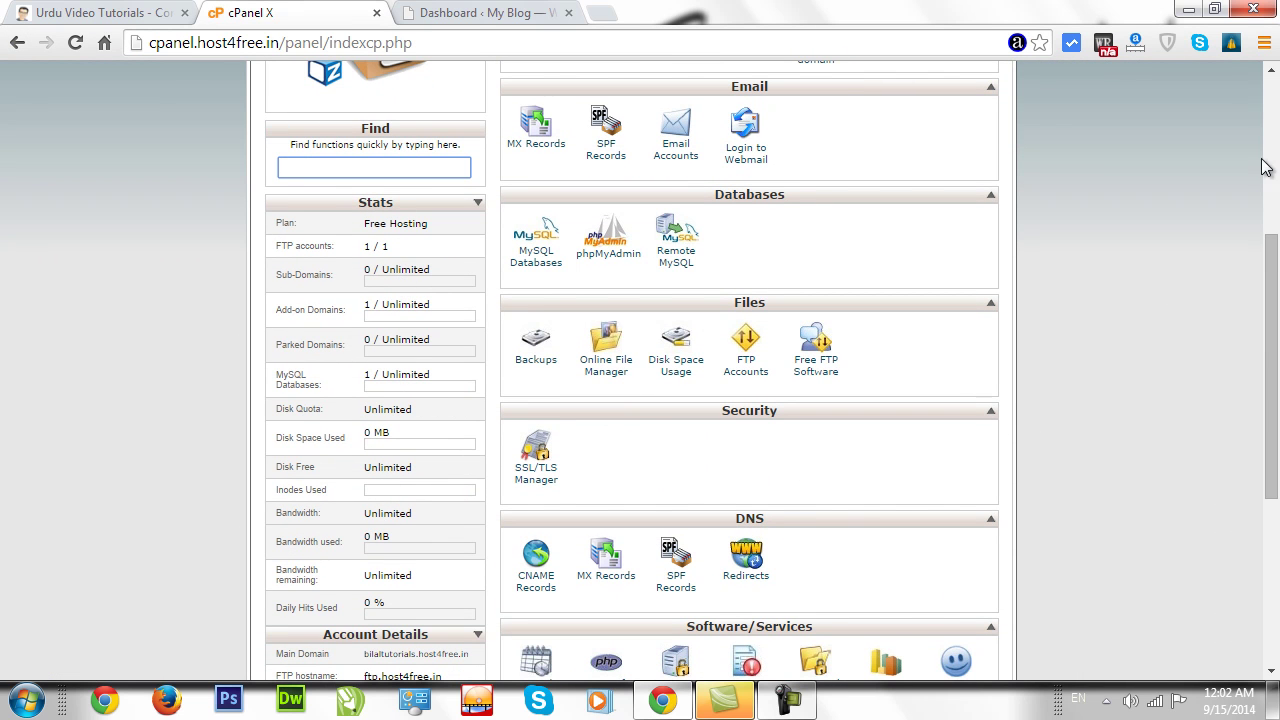
{"action": "left_click", "coordinate": [1189, 10]}
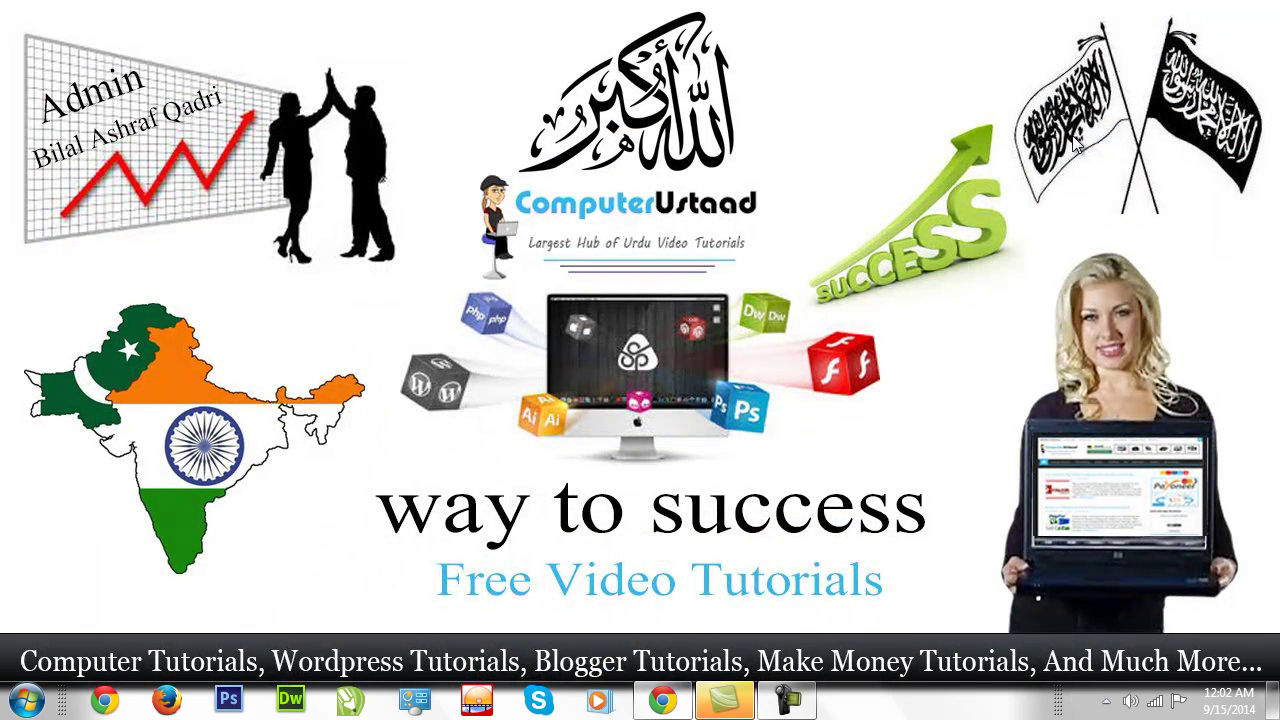